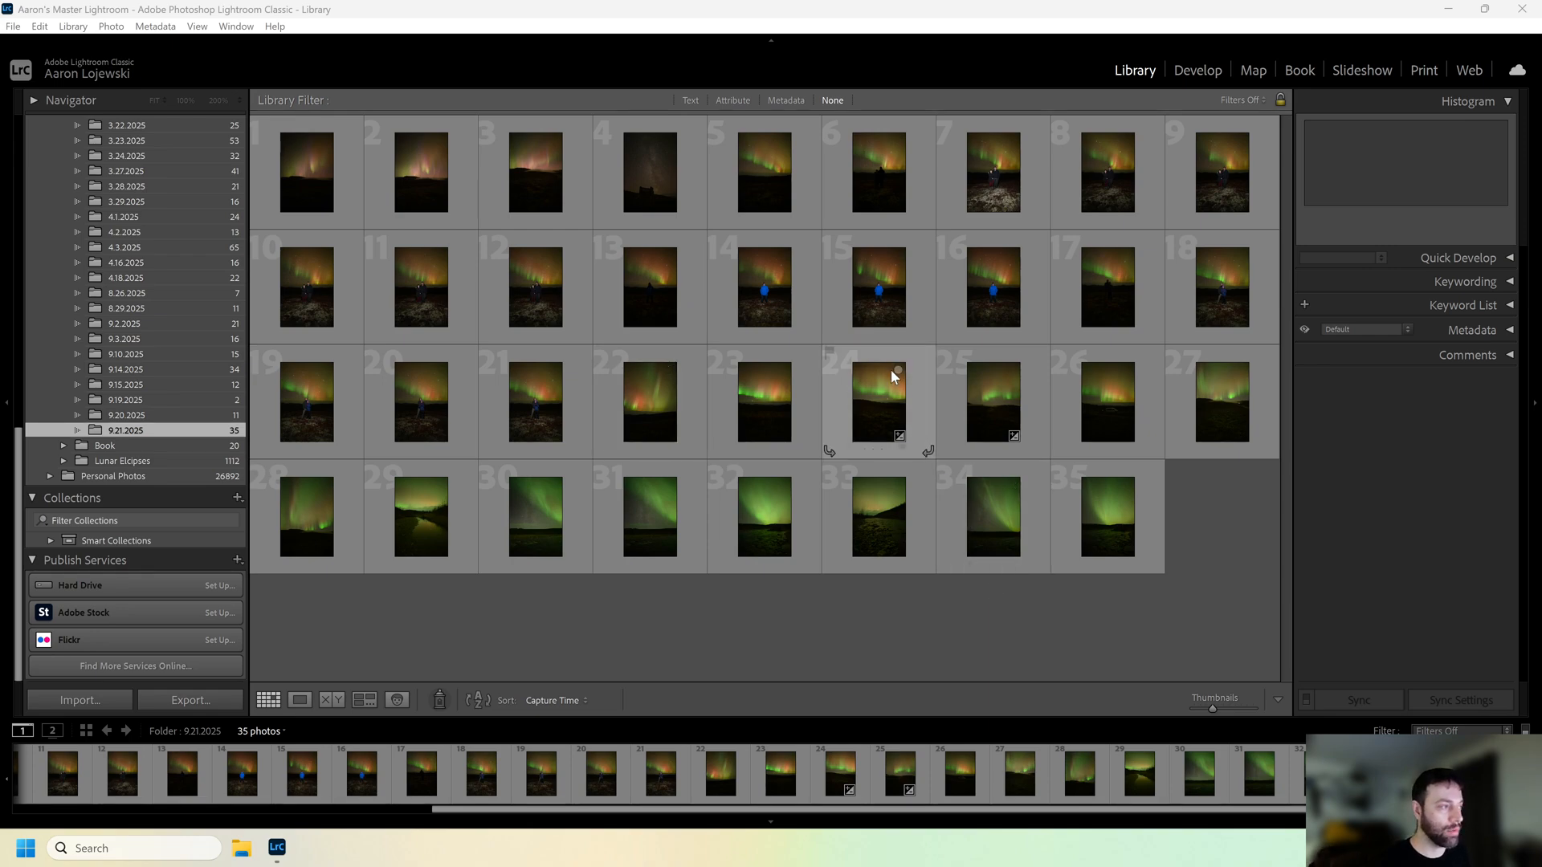
Open the fifth photo, DSC_2241, for developing and examine its dark foreground at 200% zoom
click(771, 195)
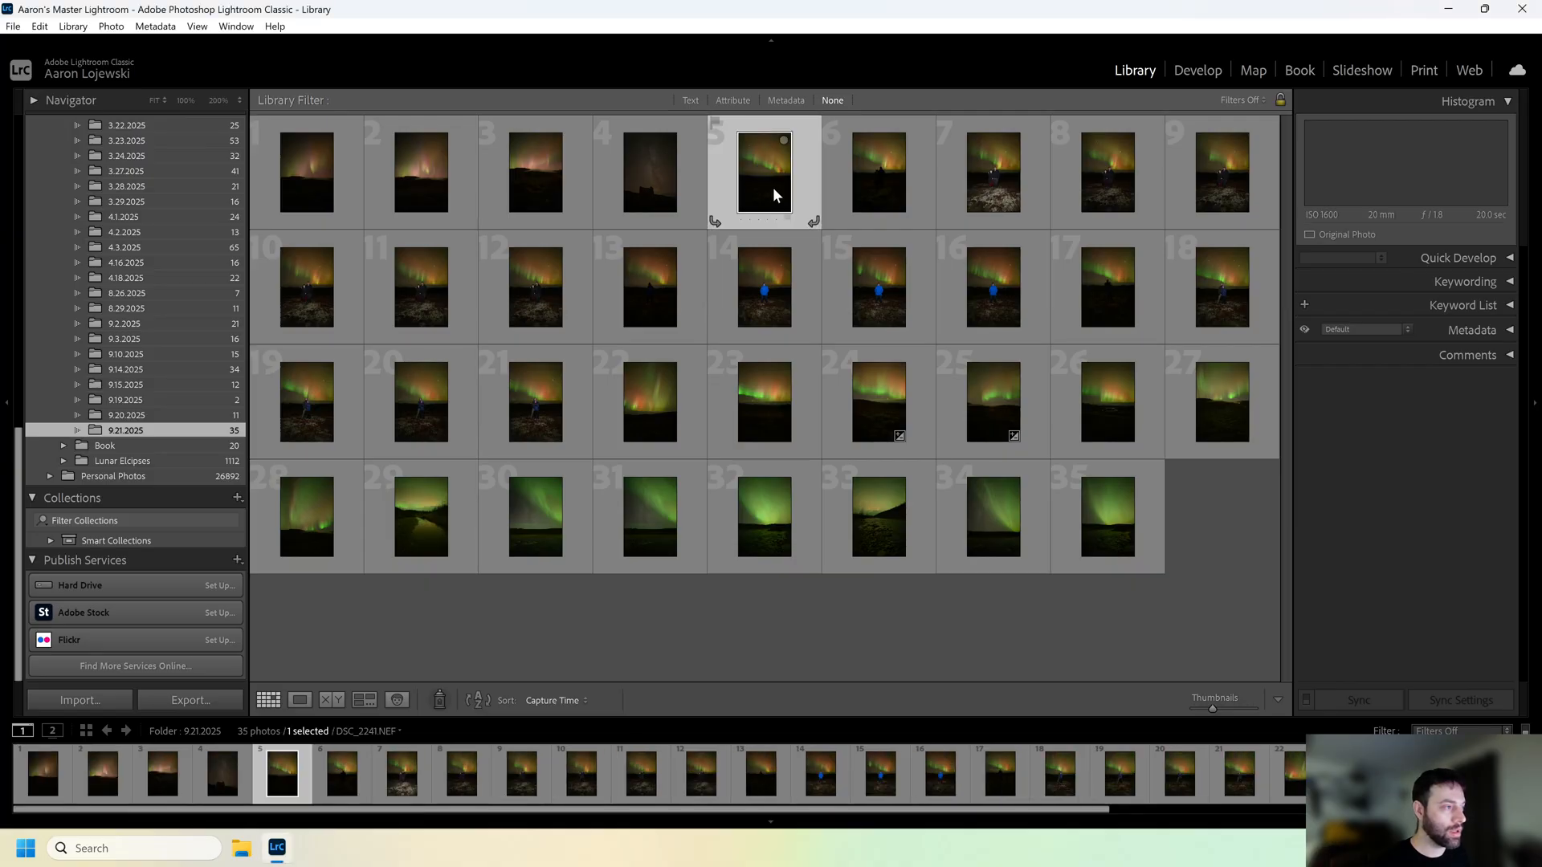
click(1198, 72)
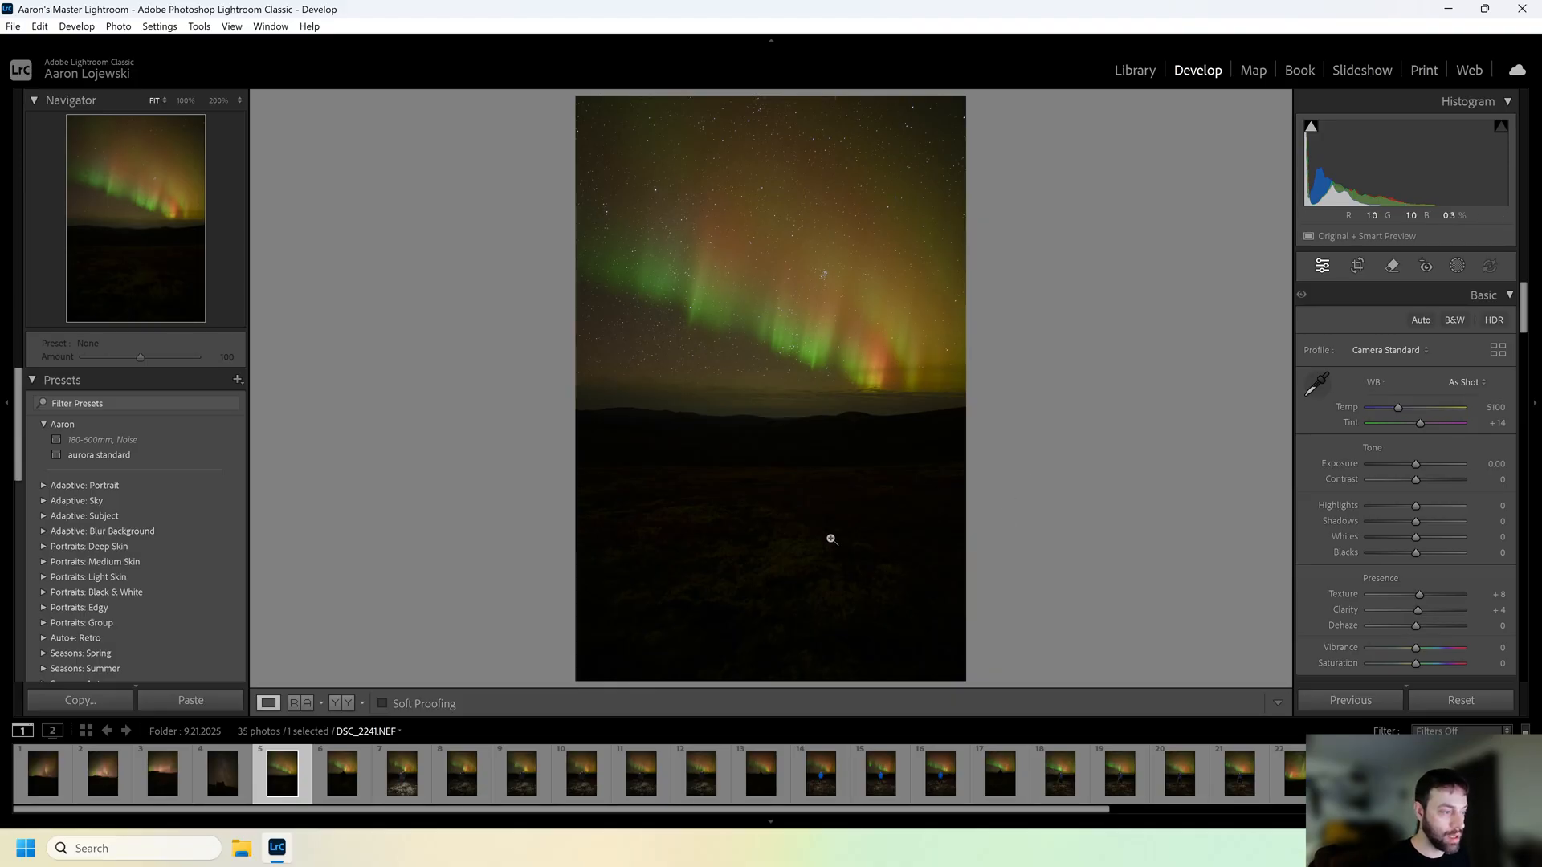
click(824, 540)
drag(553, 308, 974, 478)
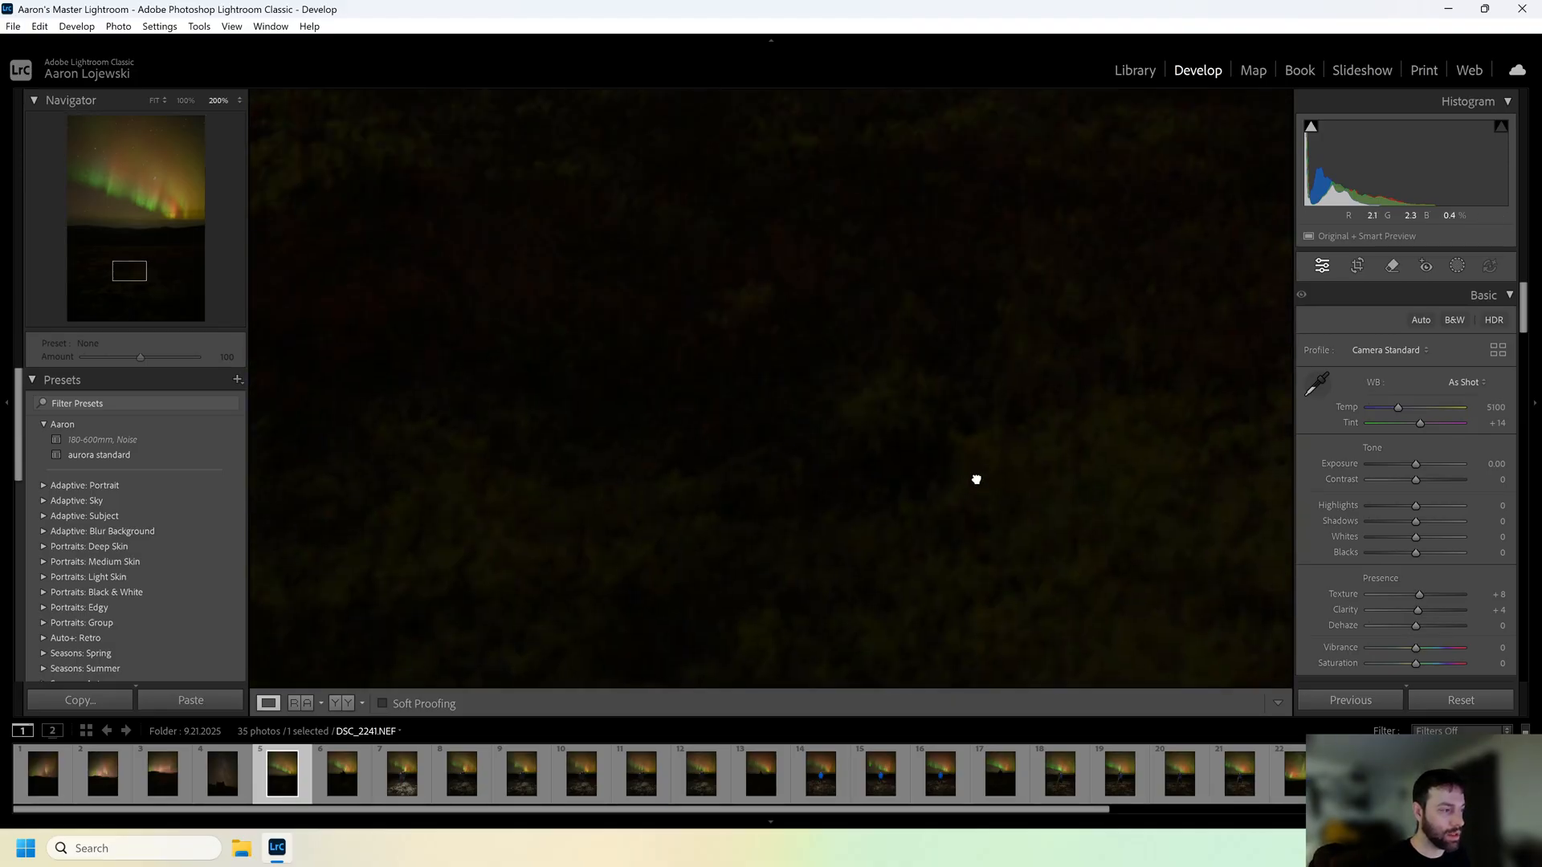
drag(699, 335, 986, 500)
drag(330, 152, 723, 517)
drag(875, 469, 613, 482)
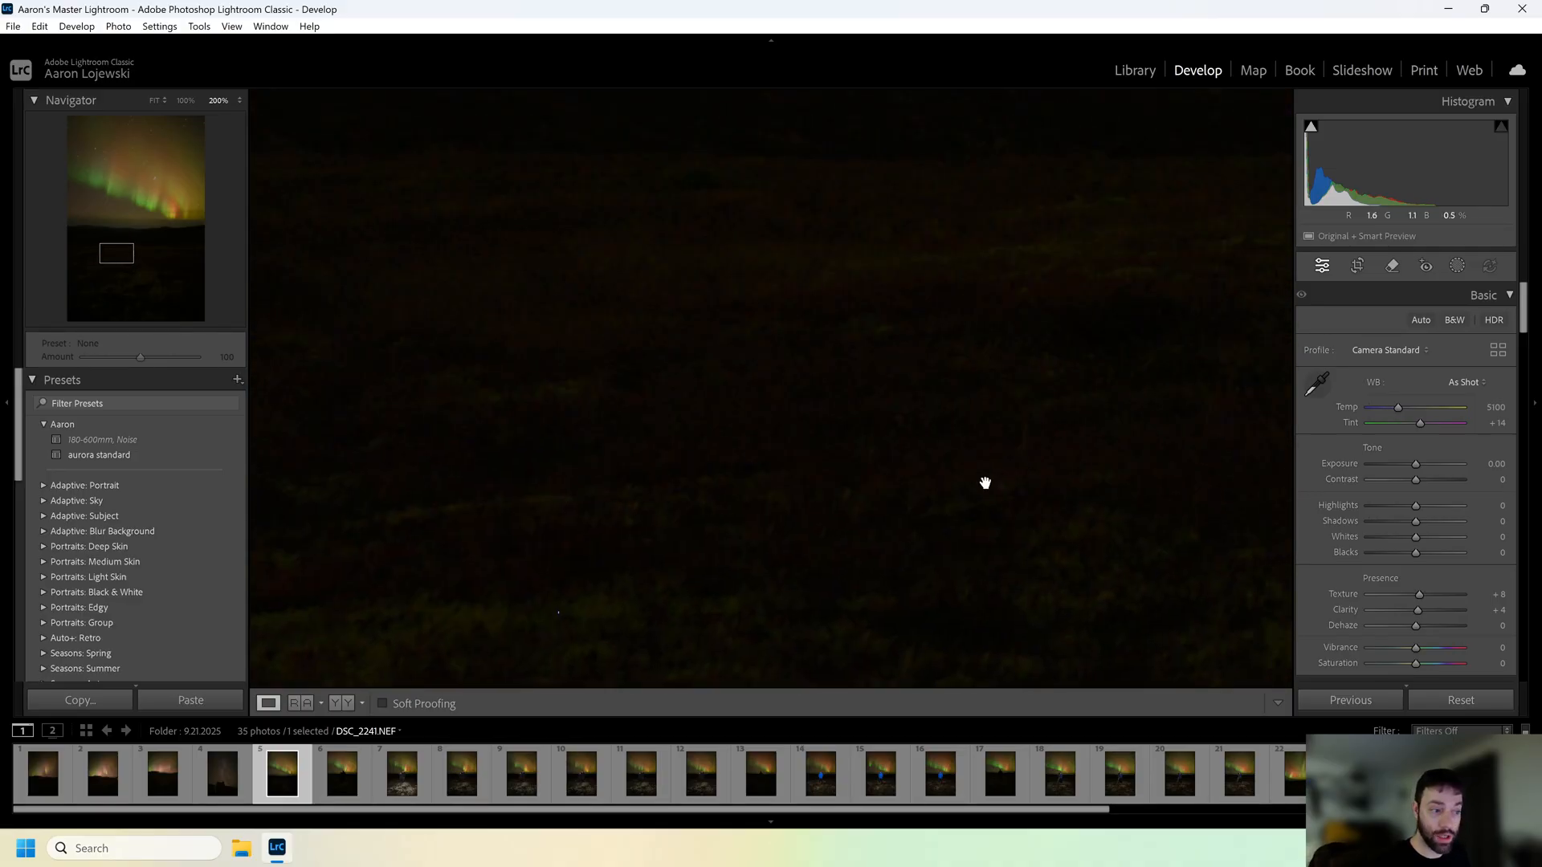
drag(1036, 485, 731, 497)
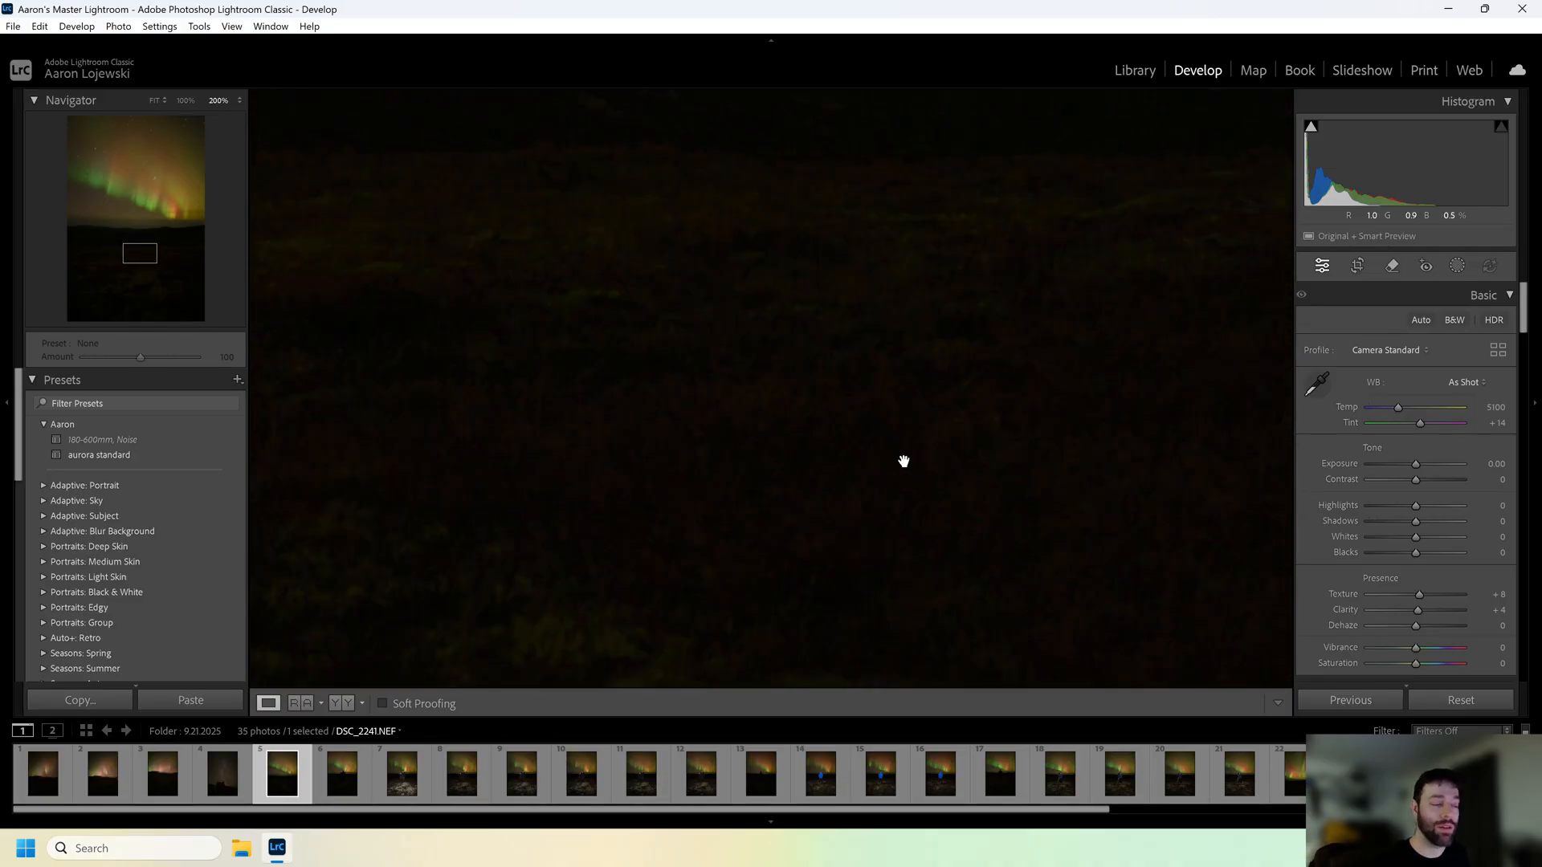
click(903, 459)
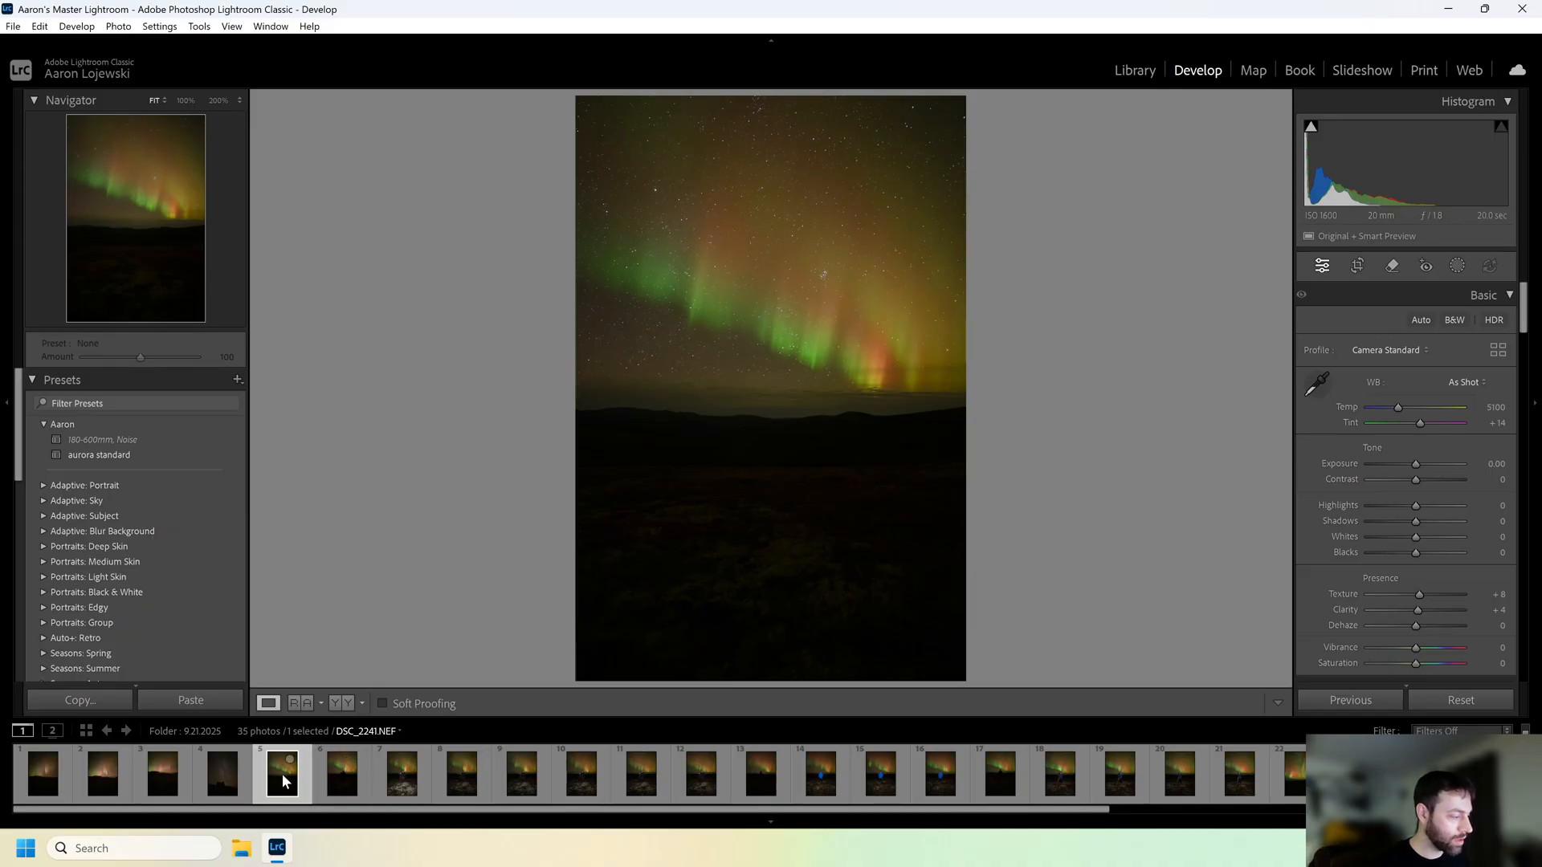
Open the van photo DSC_2262 from the 9.21.2025 folder and examine the area beside the van up close
click(86, 731)
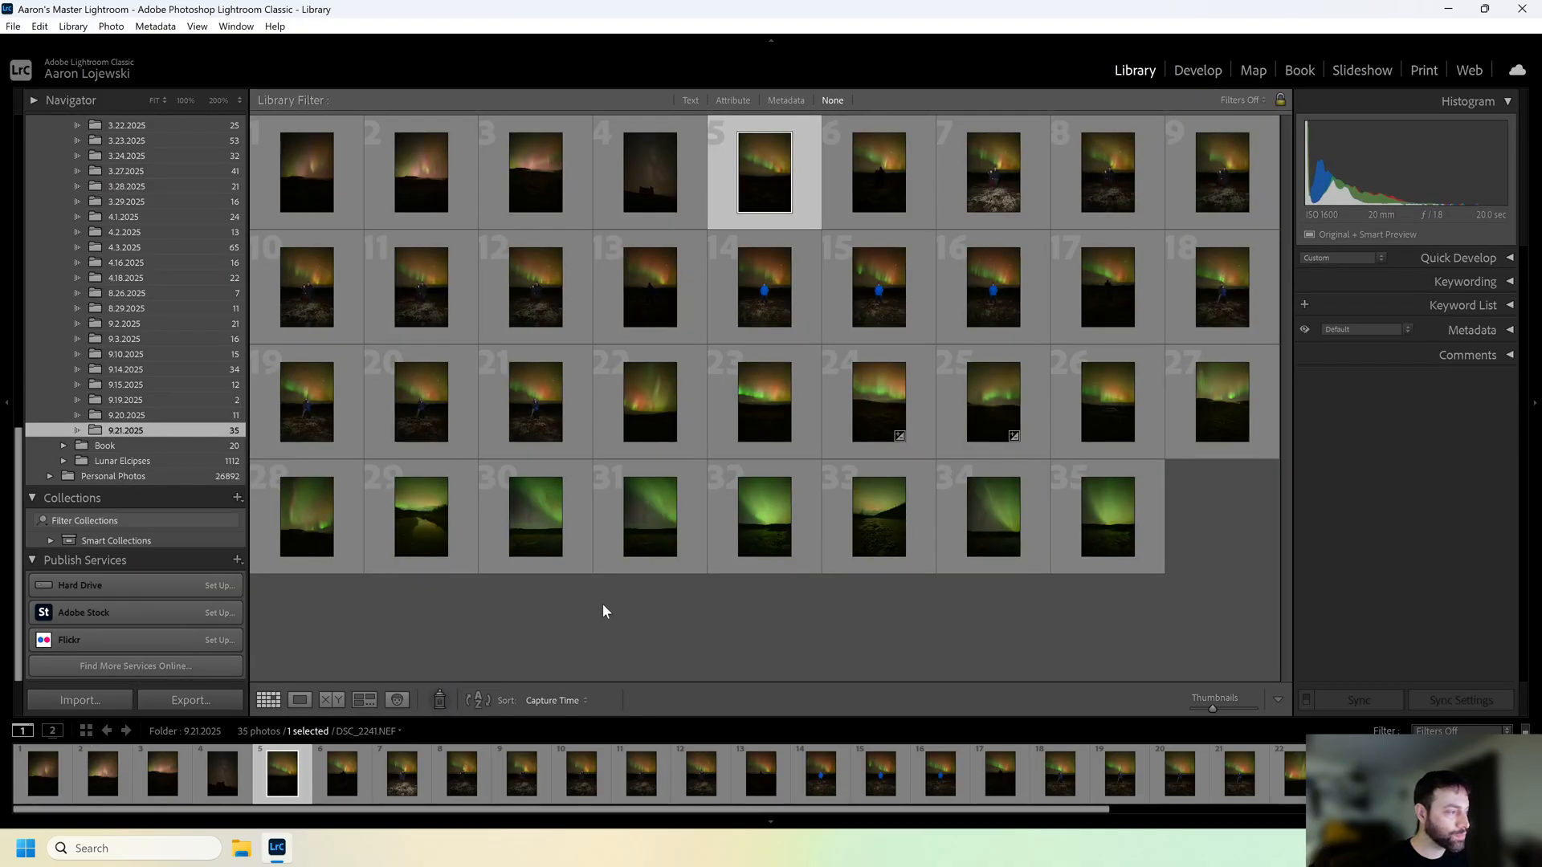
click(647, 405)
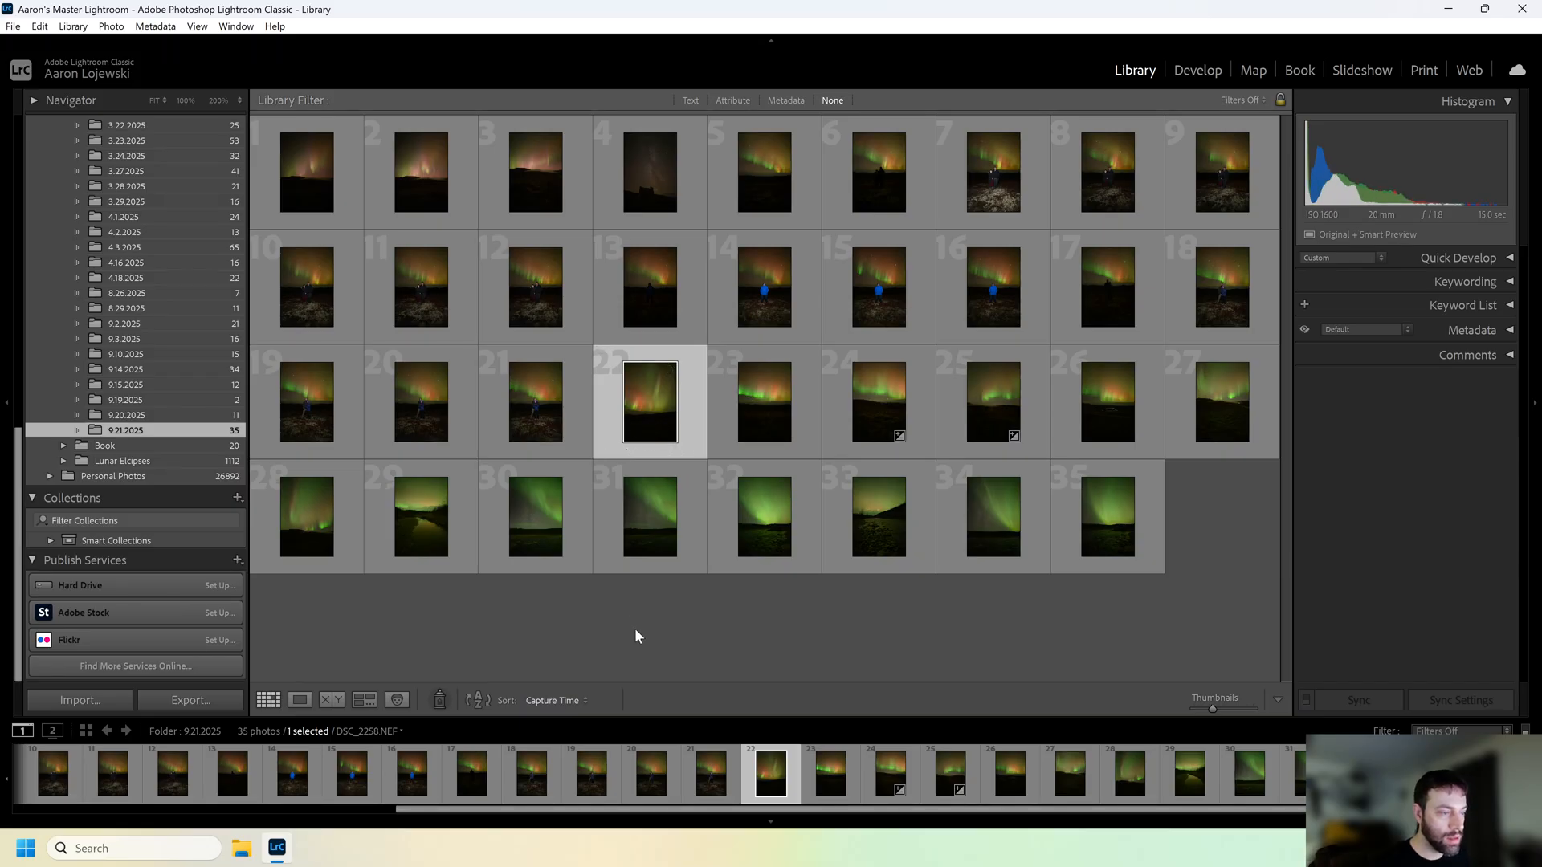
double_click(1115, 419)
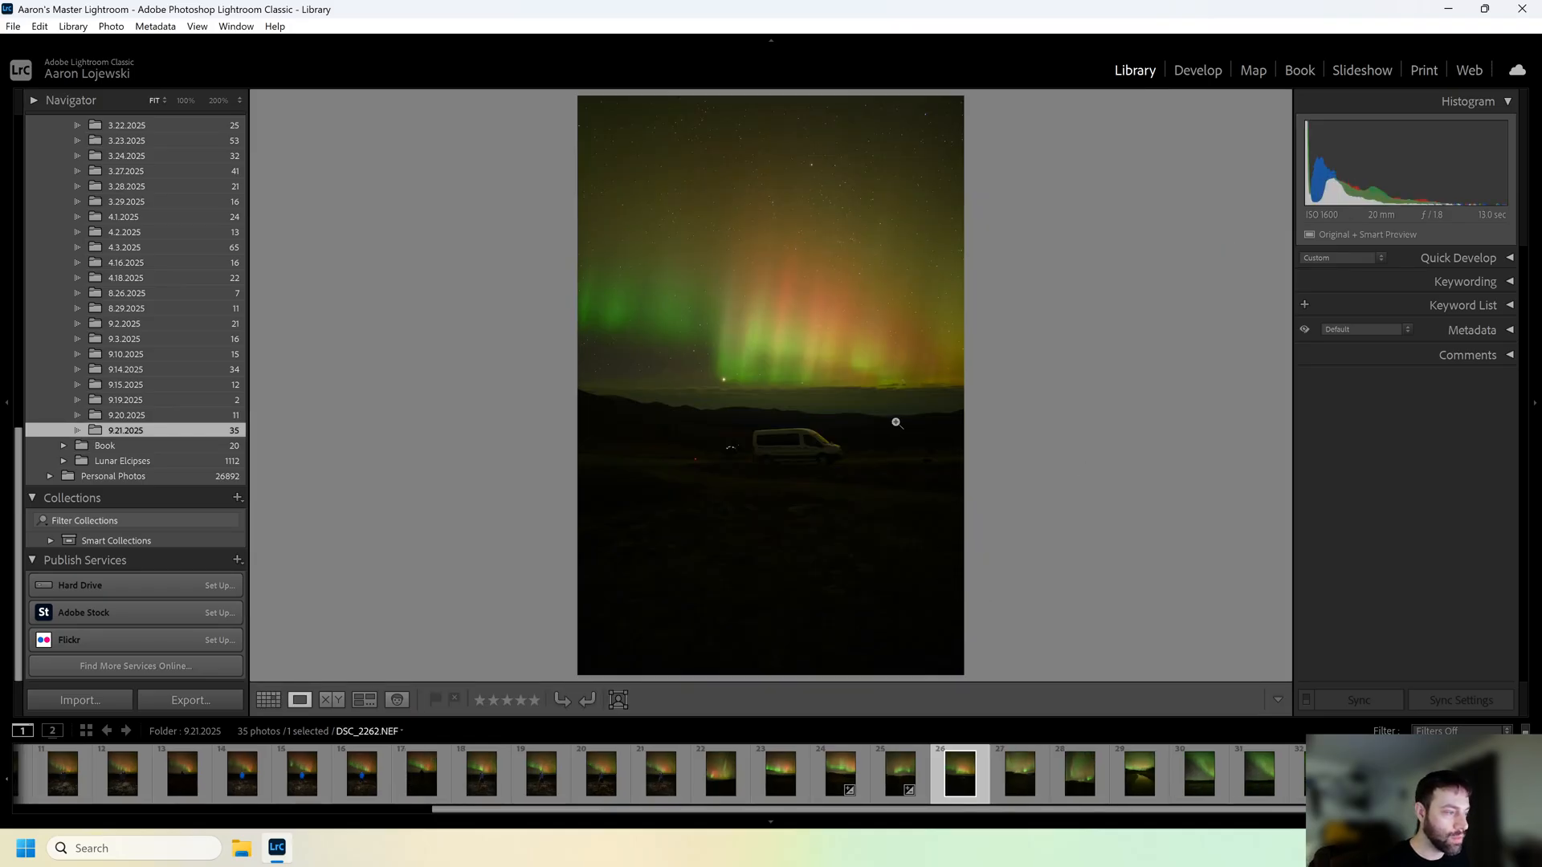
click(731, 453)
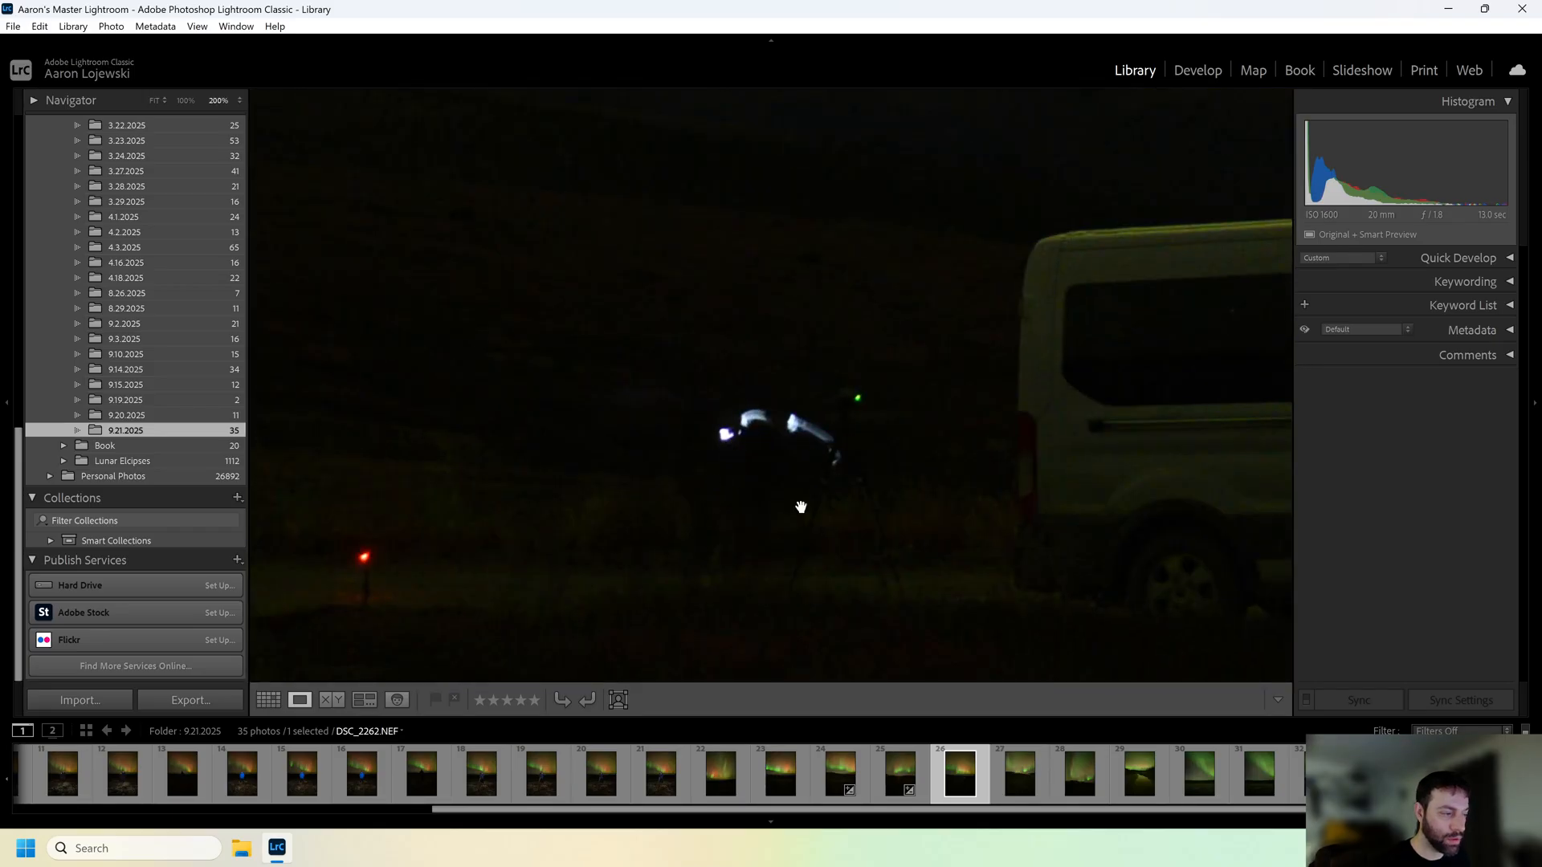
drag(802, 506, 932, 401)
click(886, 390)
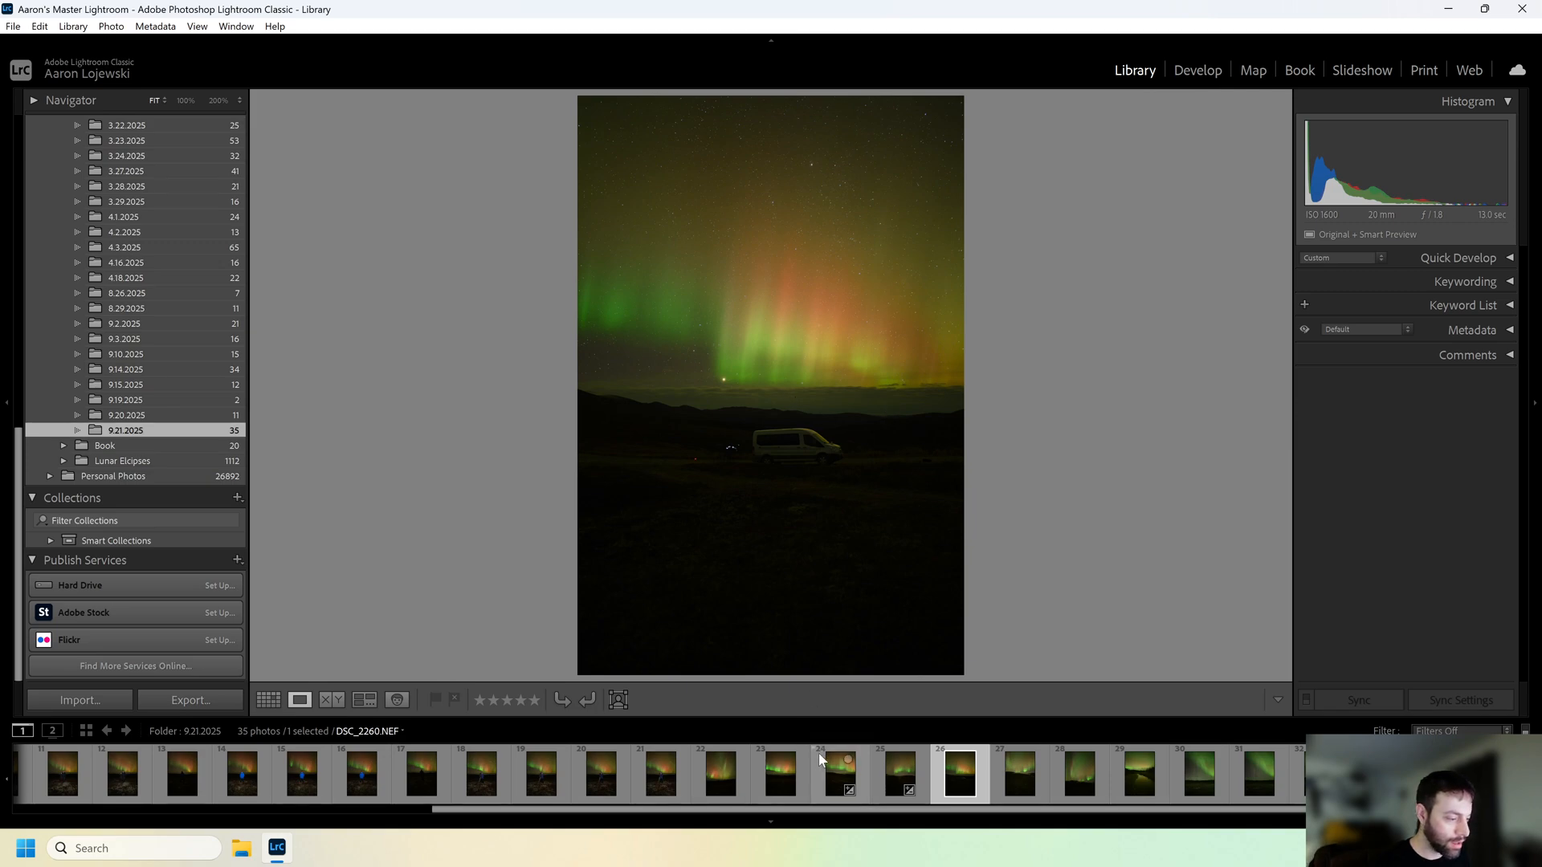
View photo DSC_2261, examine its landscape up close, and return to the thumbnail overview
click(893, 773)
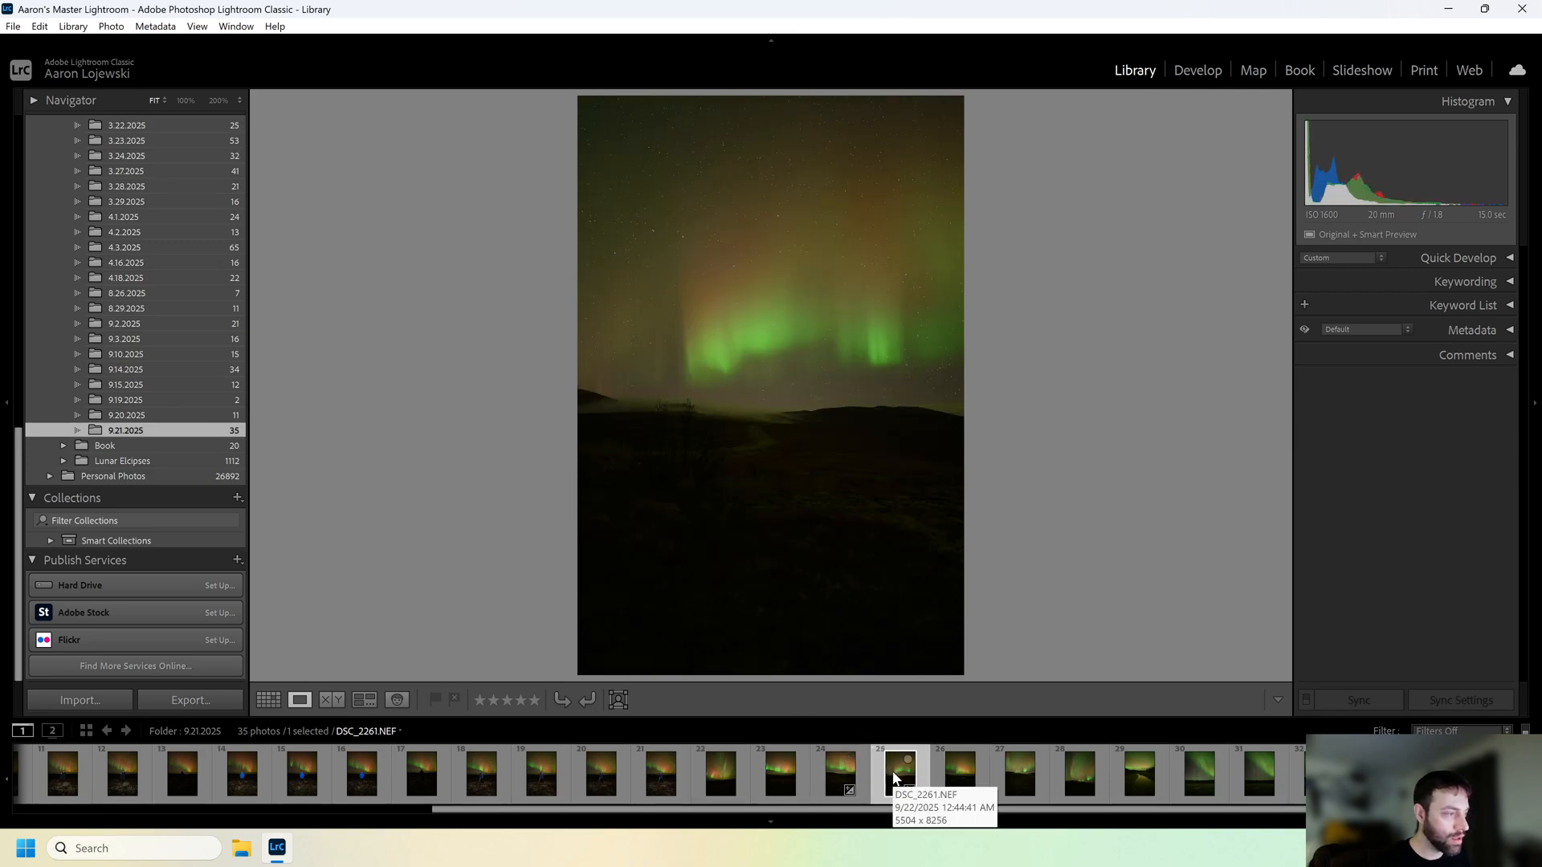
click(735, 420)
drag(750, 492, 912, 447)
key(g)
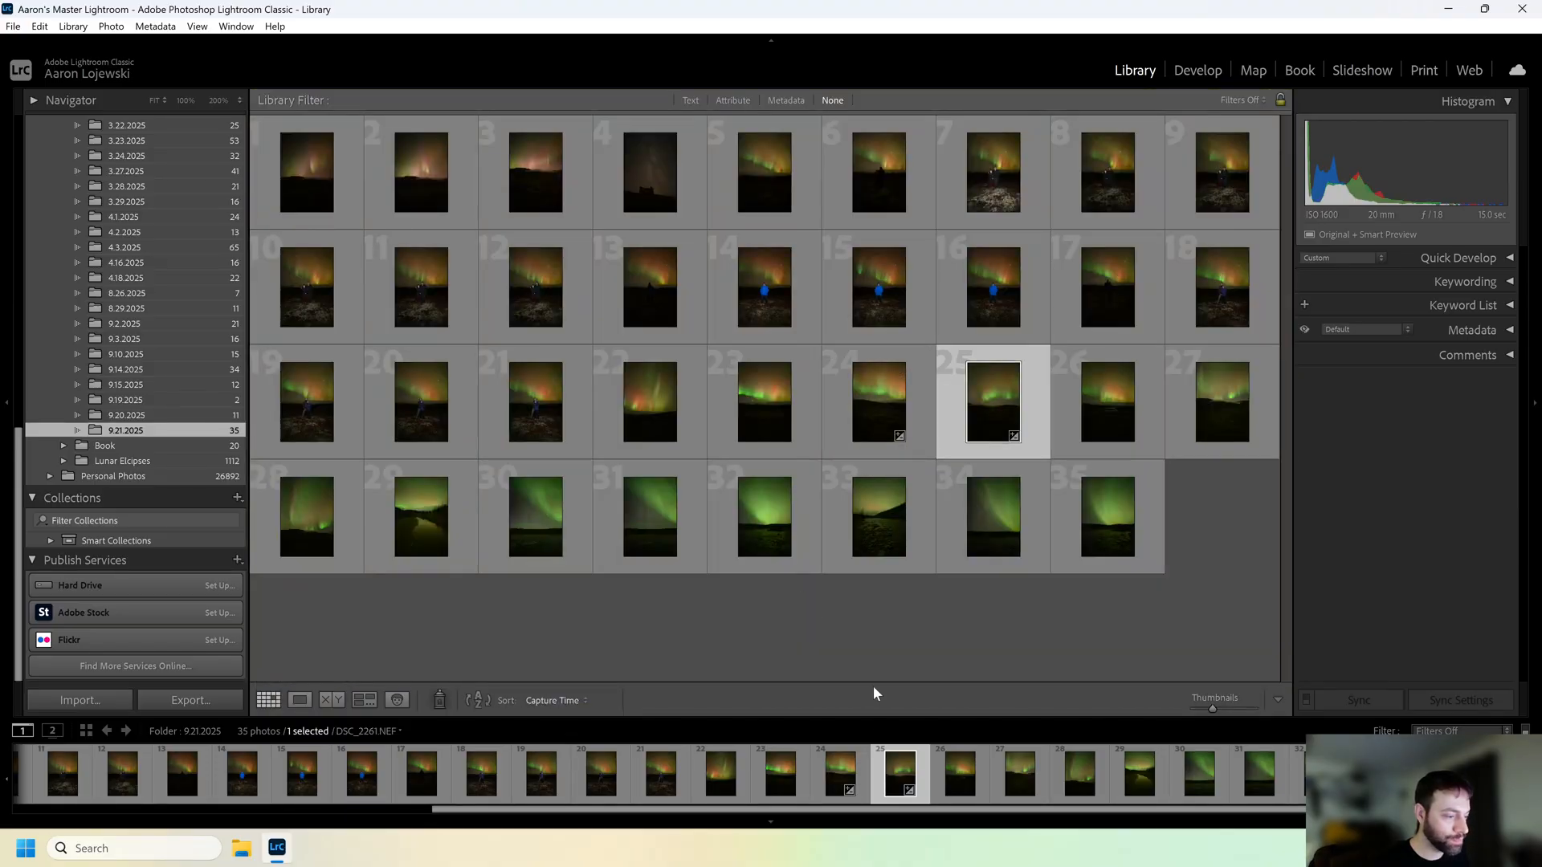
Open aurora photo DSC_2260 for developing, dismissing the driver update notification
click(843, 773)
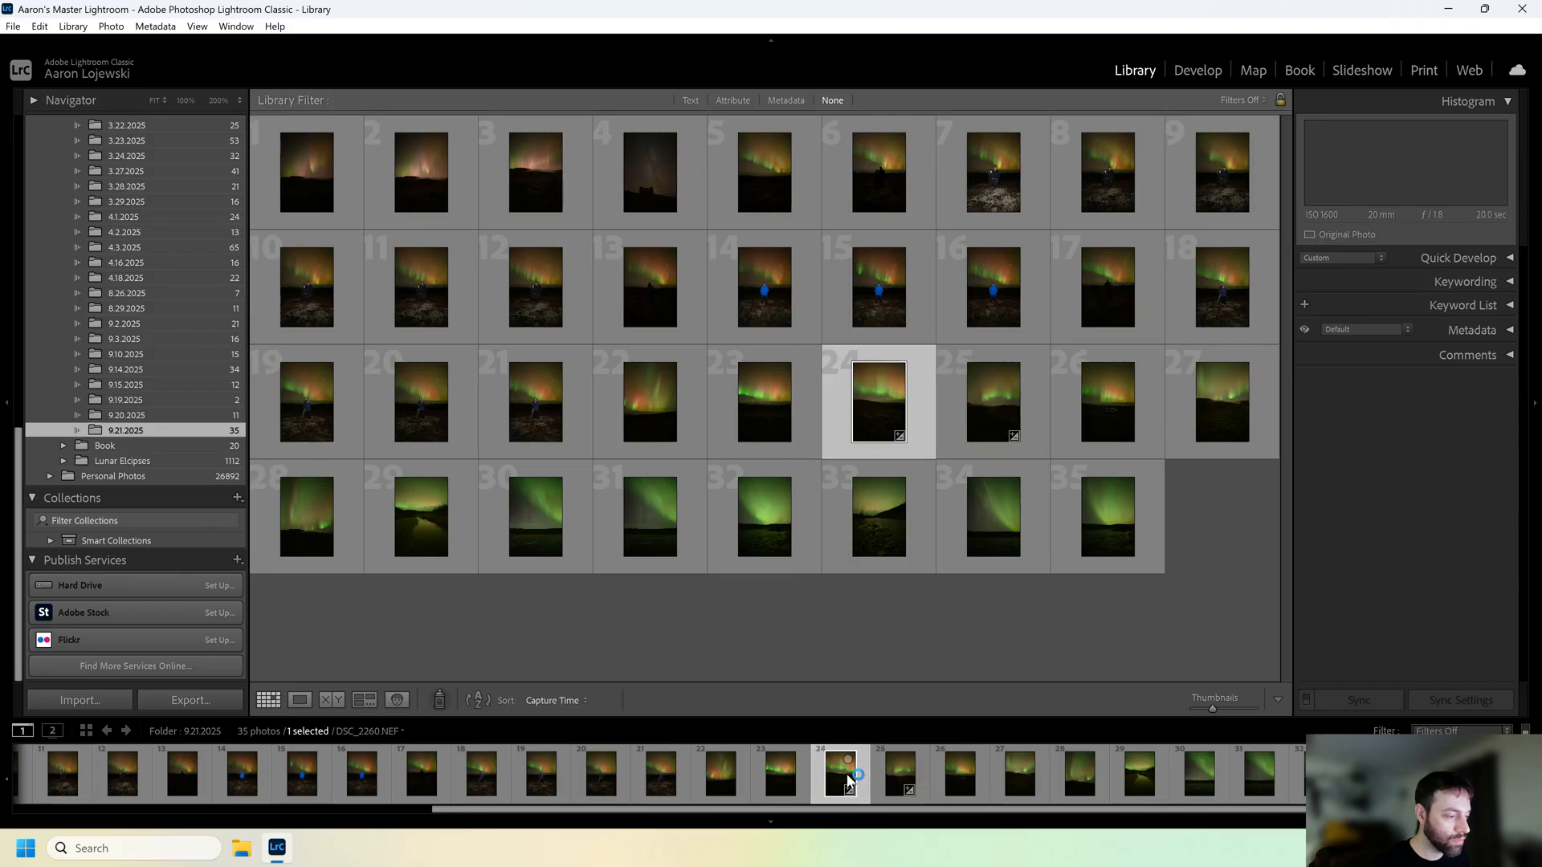
double_click(850, 775)
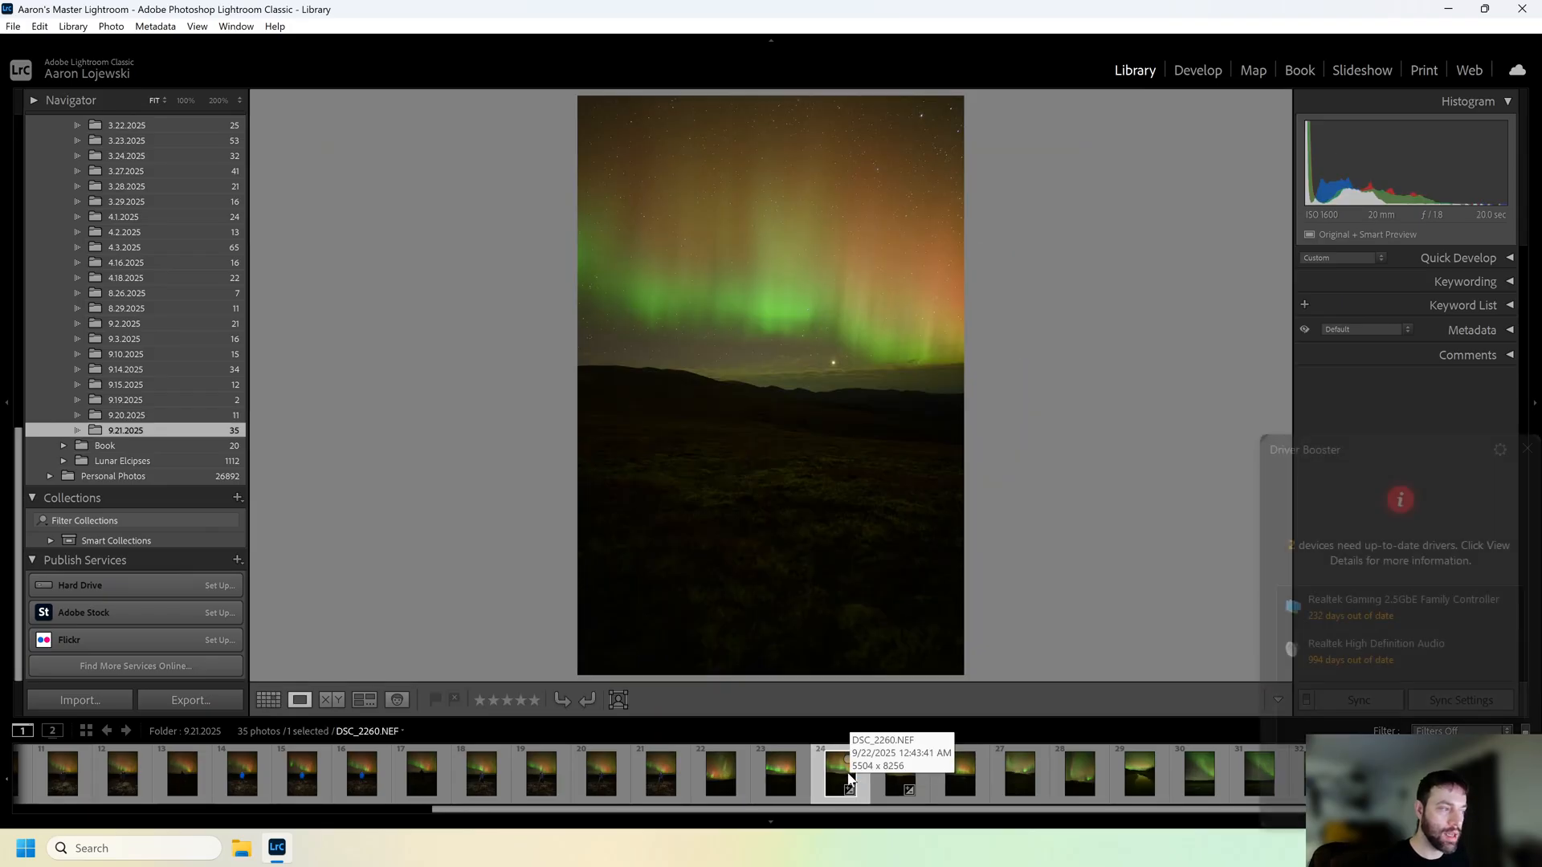
click(1526, 448)
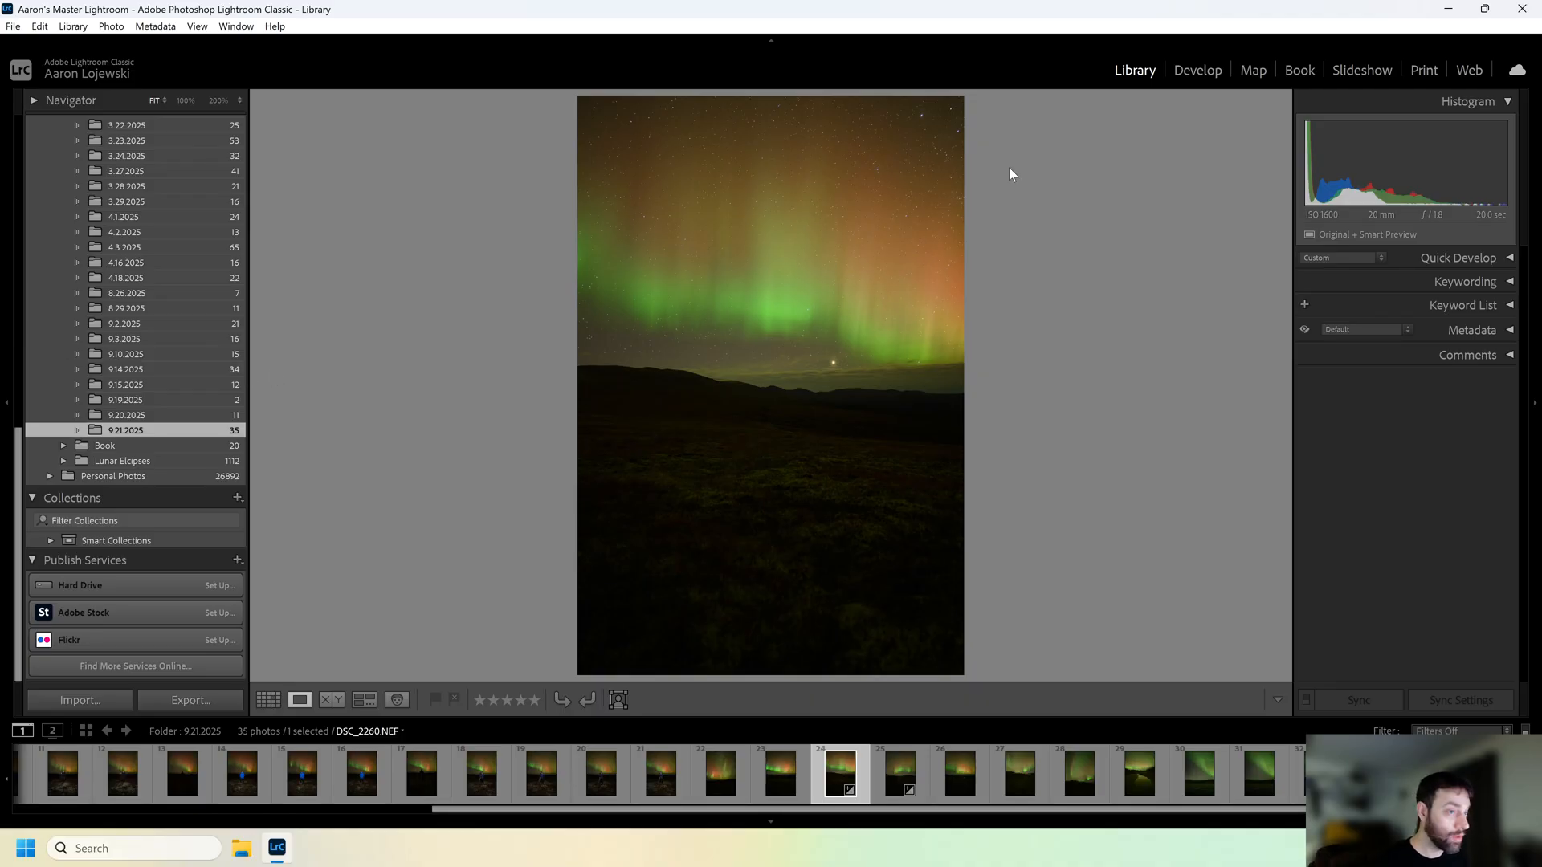
click(1185, 73)
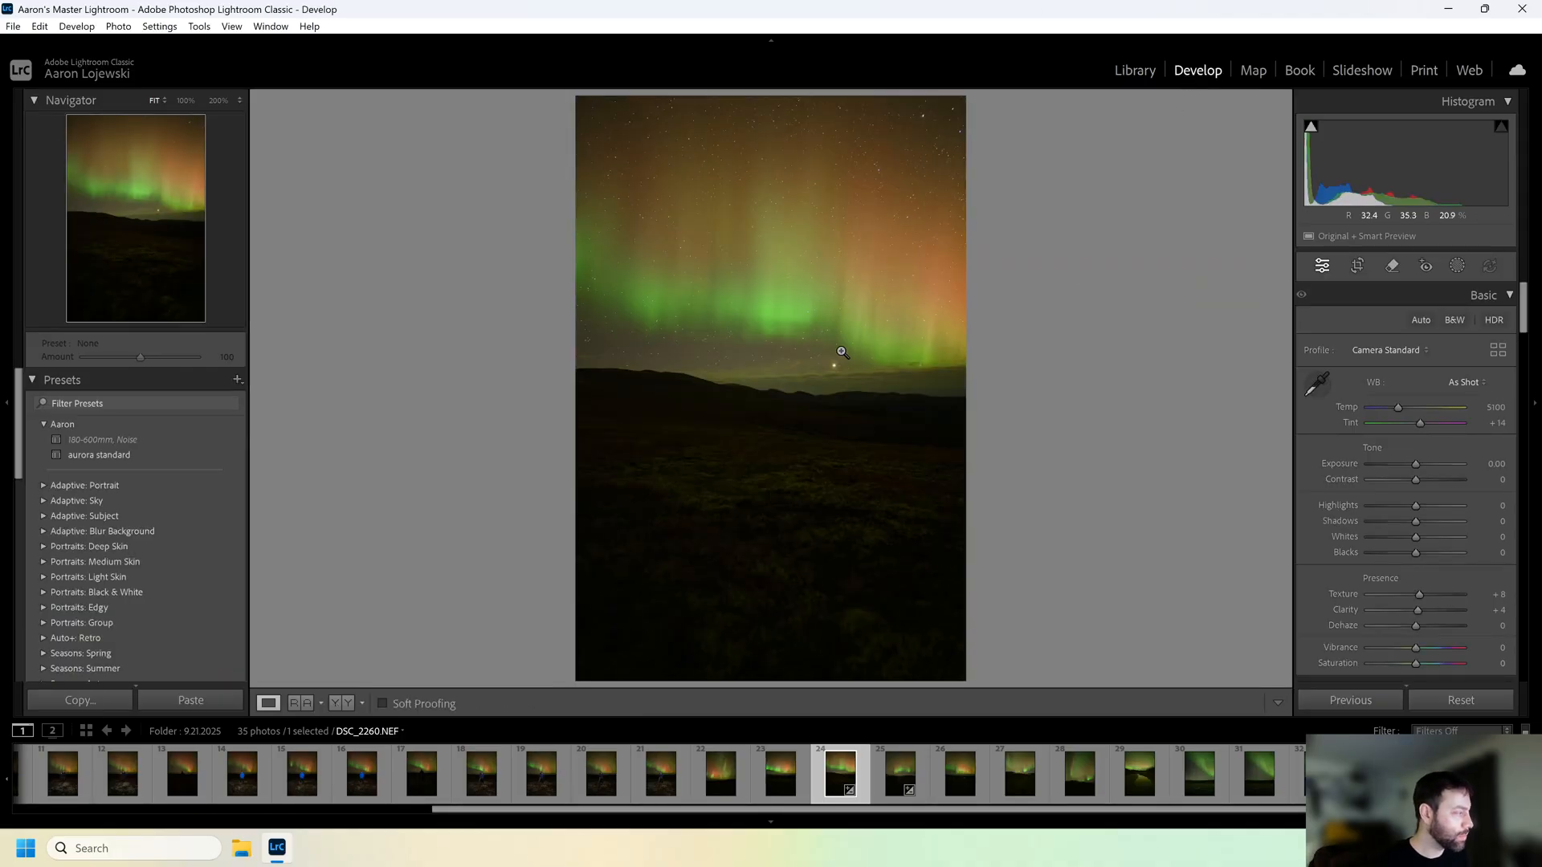
Apply the "aurora standard" preset to the photo and review its noise reduction and lens correction settings
click(119, 451)
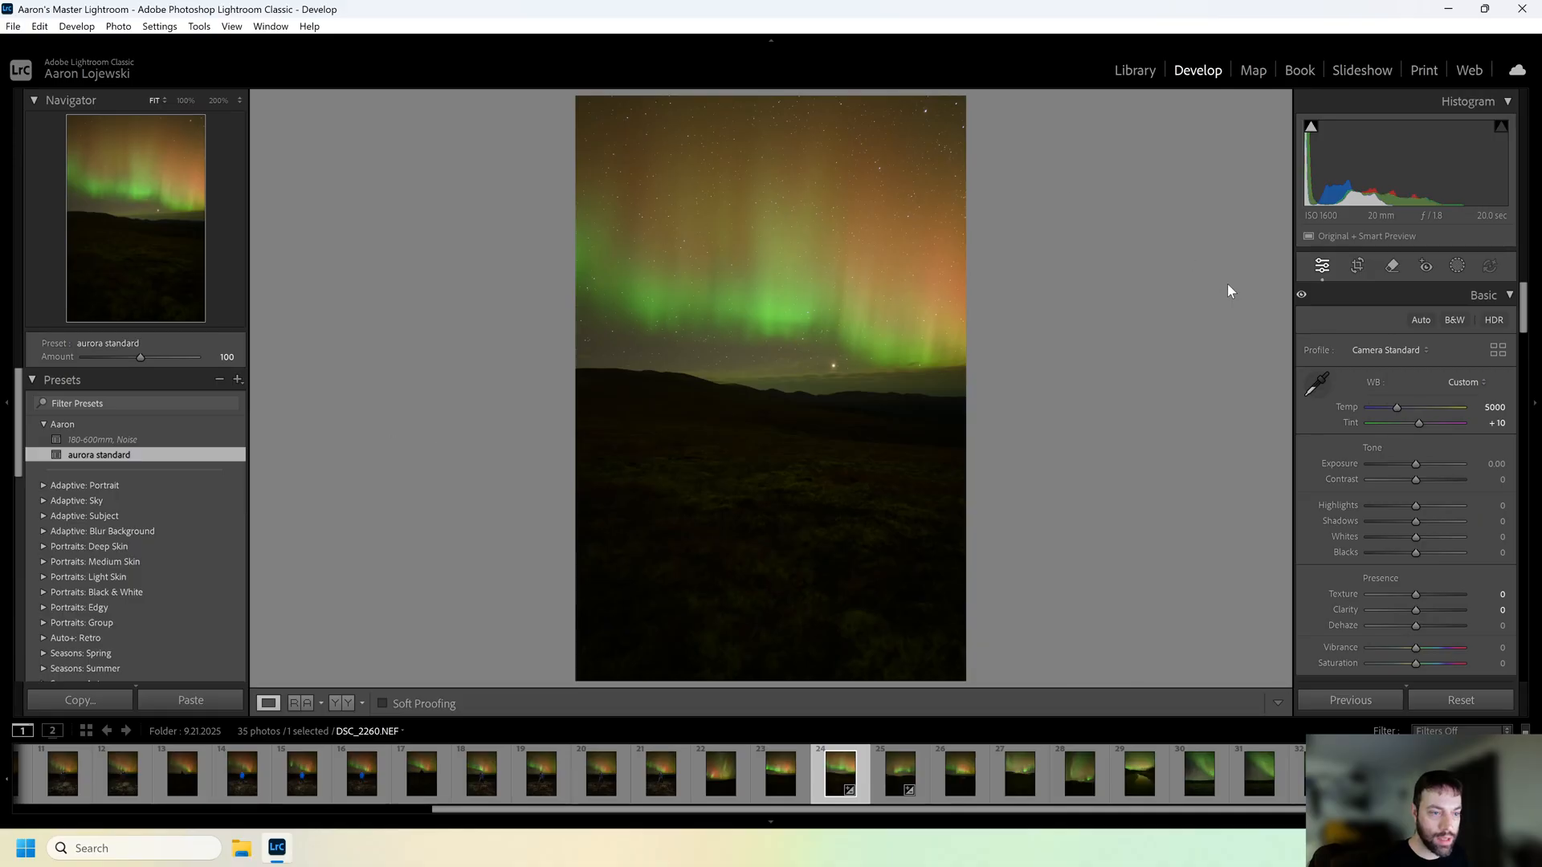
drag(1523, 327, 1472, 533)
scroll(1472, 532, down, 3)
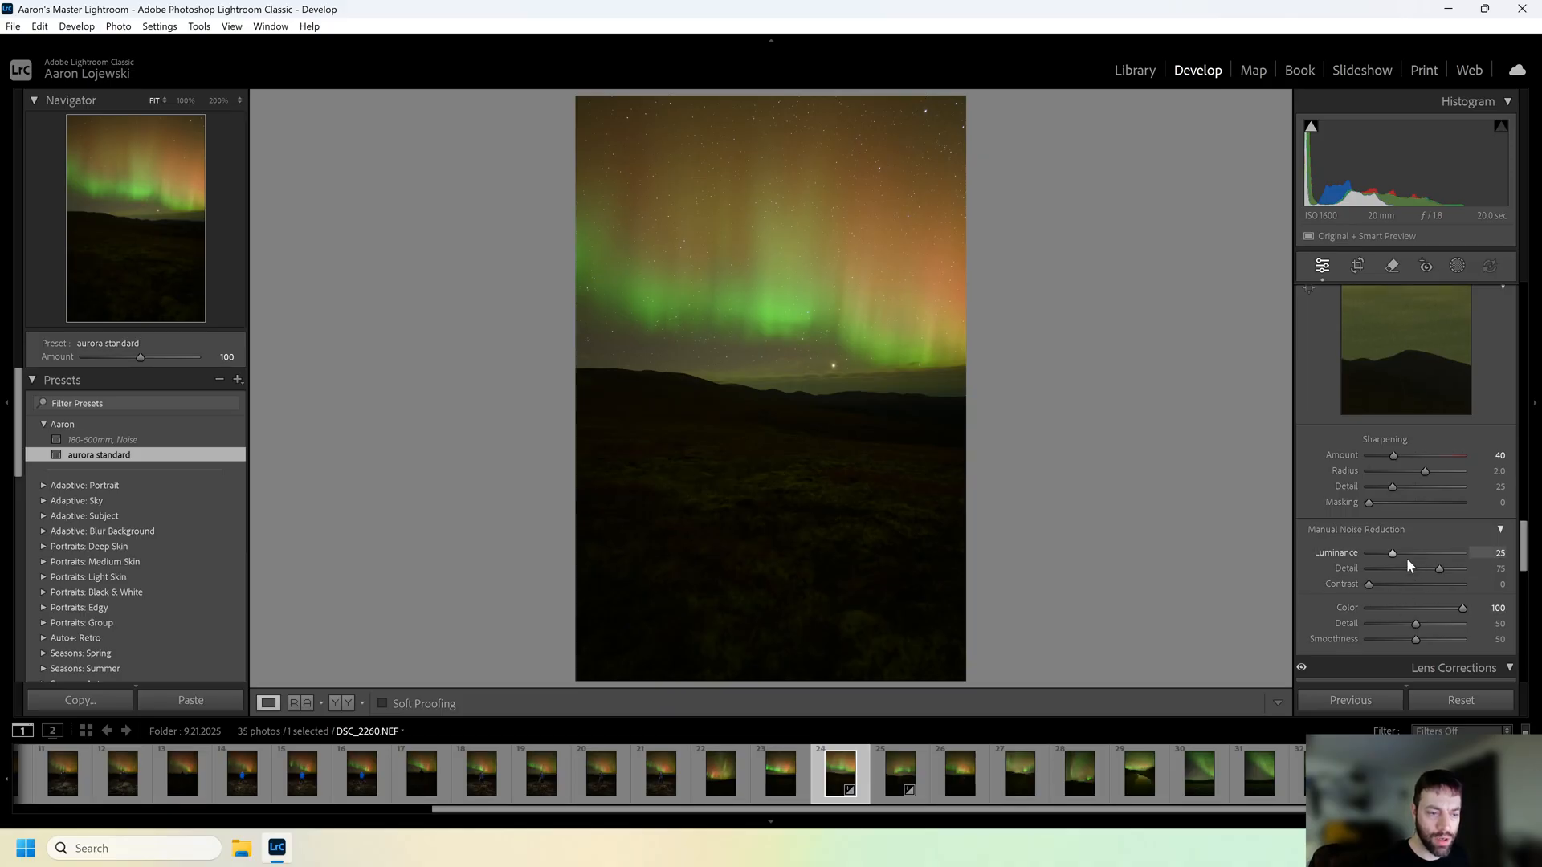
drag(1521, 540, 1521, 577)
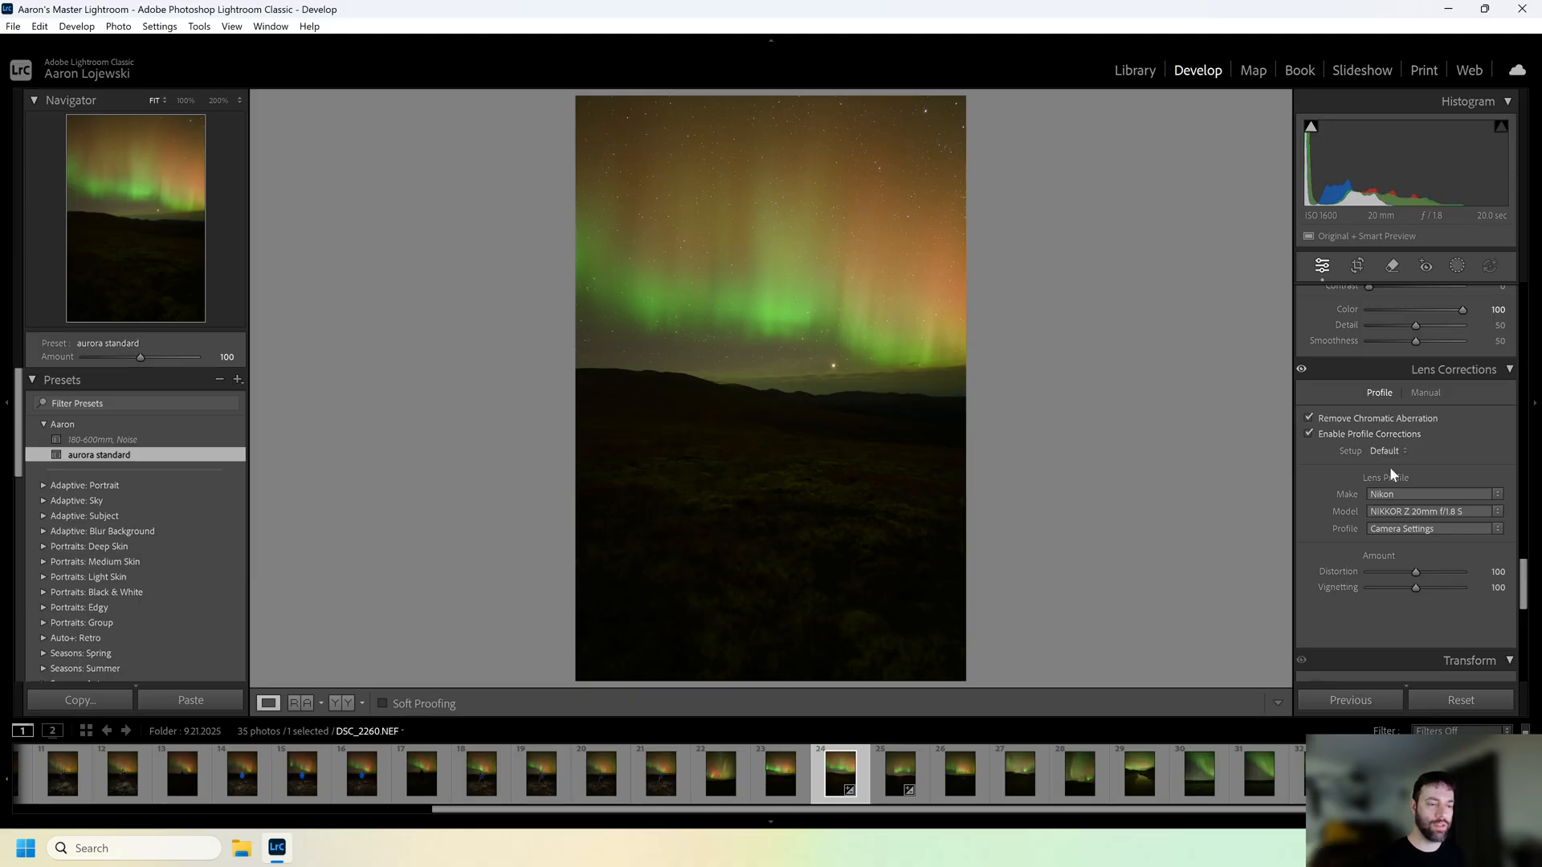
Crop the photo to the 4 x 5 / 8 x 10 aspect ratio
click(1358, 267)
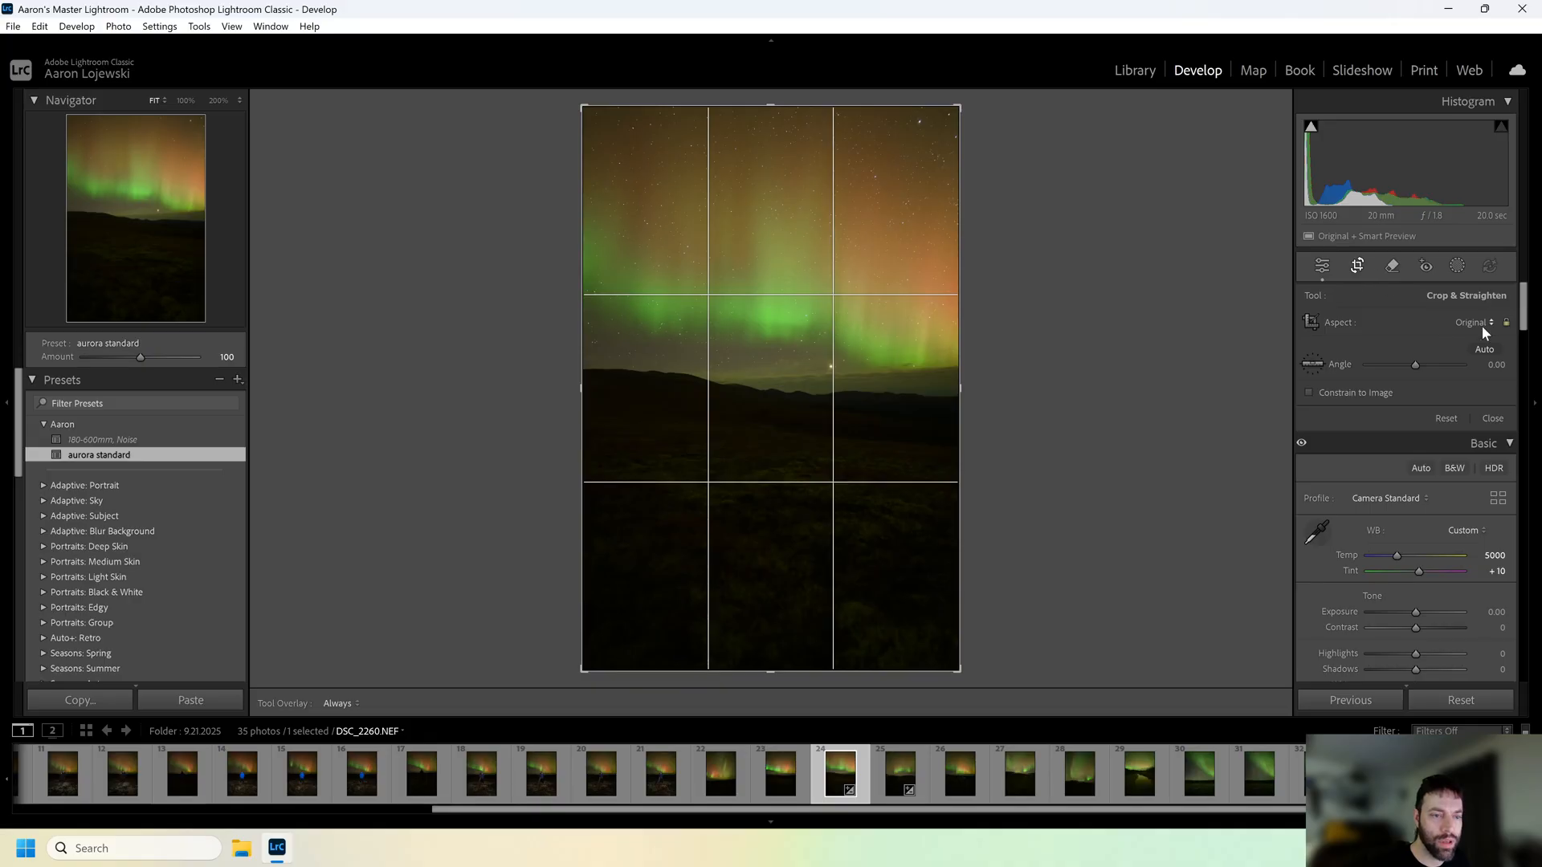
click(1481, 323)
click(1388, 413)
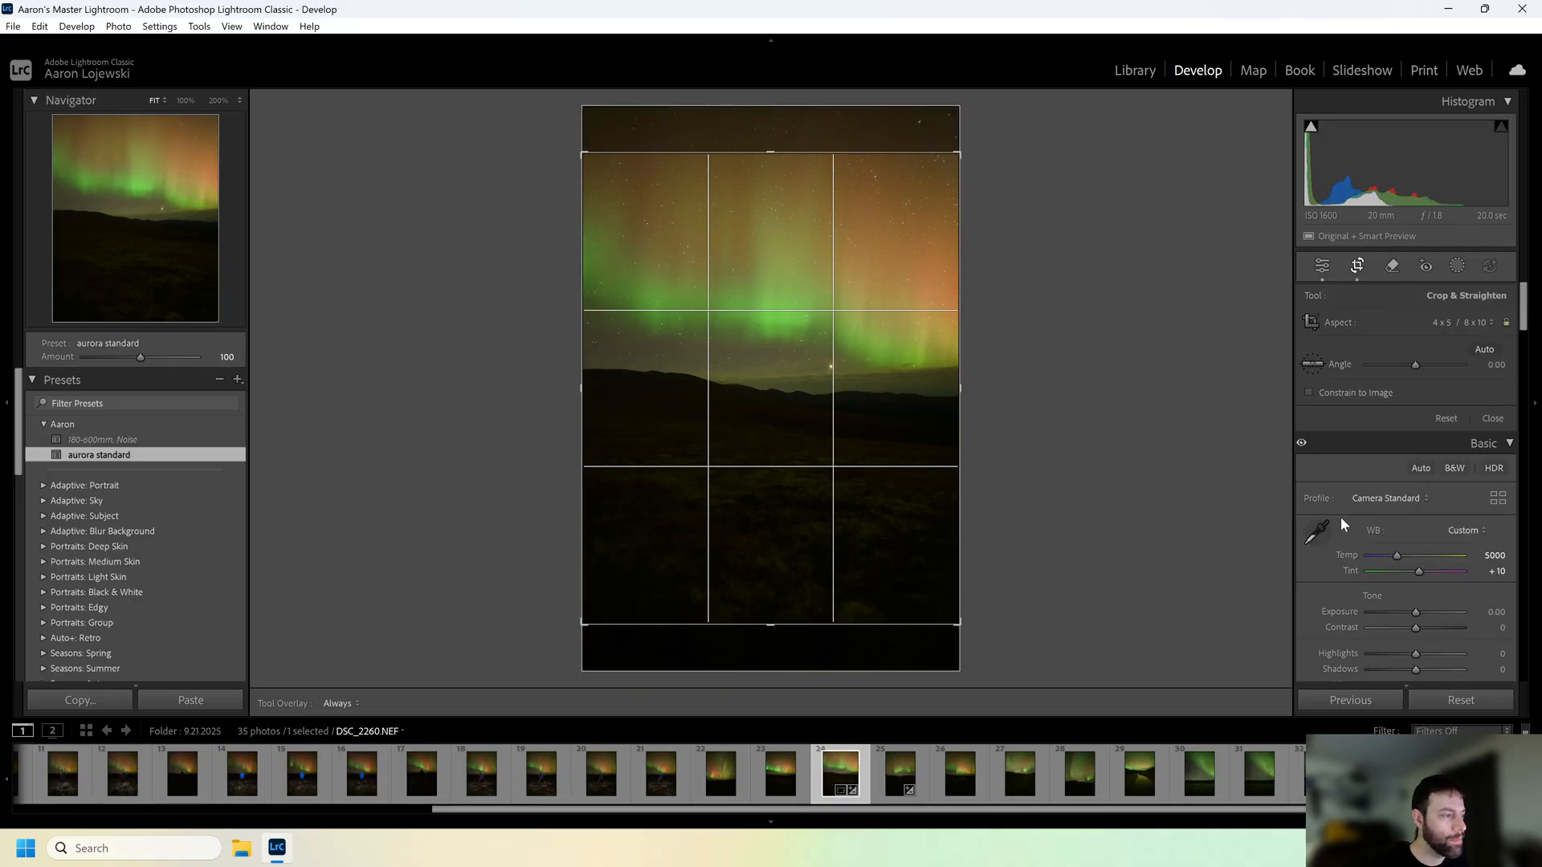
click(1357, 267)
Reposition the crop lower on the photo to include more foreground and less sky, and apply it
click(1358, 268)
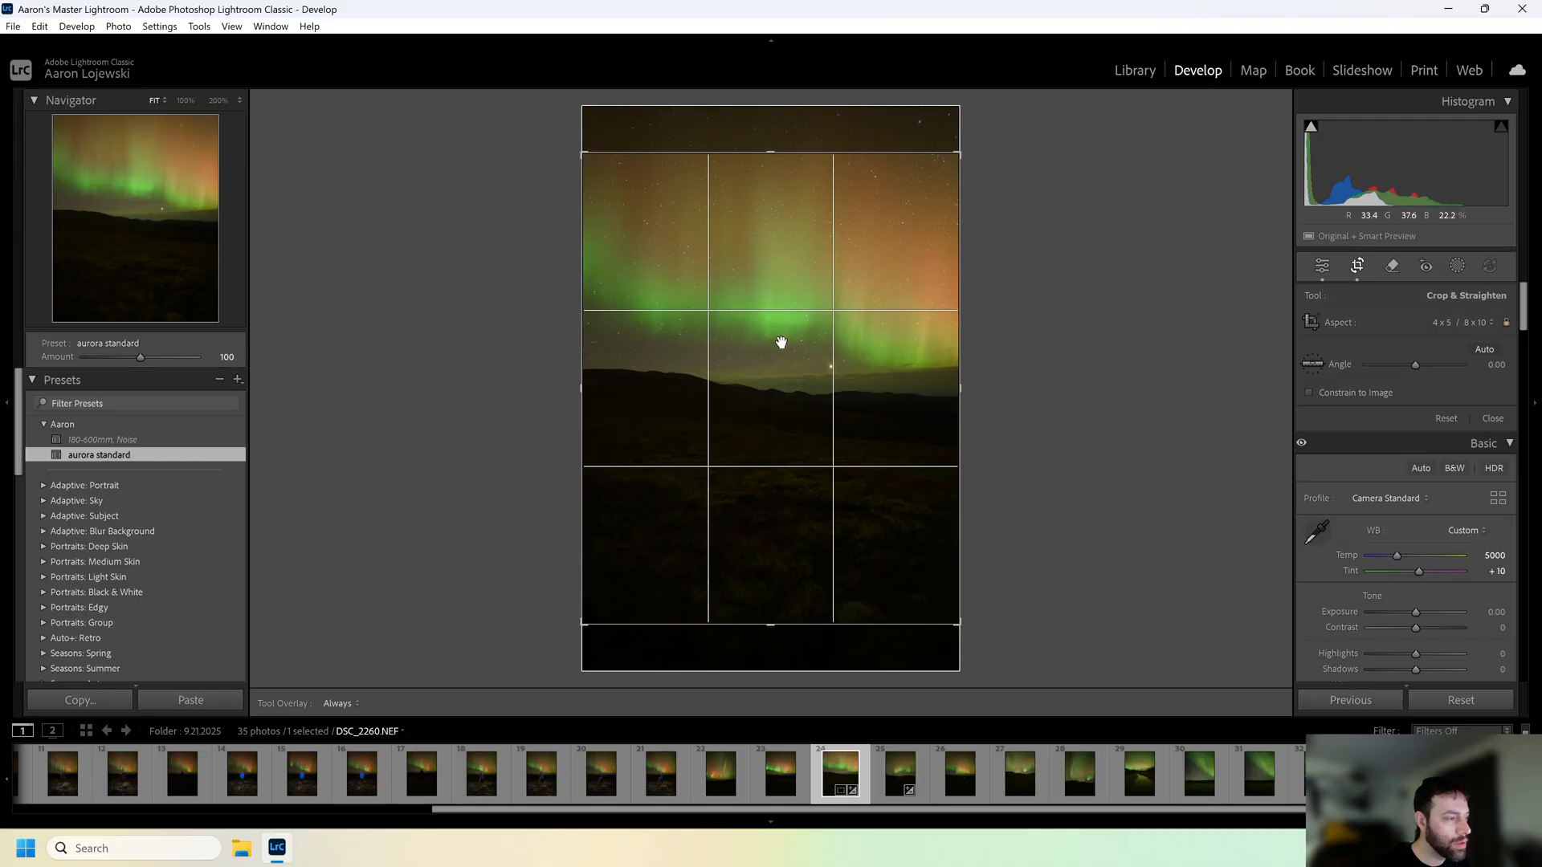
mouse_move(786, 343)
mouse_down()
mouse_move(795, 421)
mouse_move(808, 337)
mouse_up()
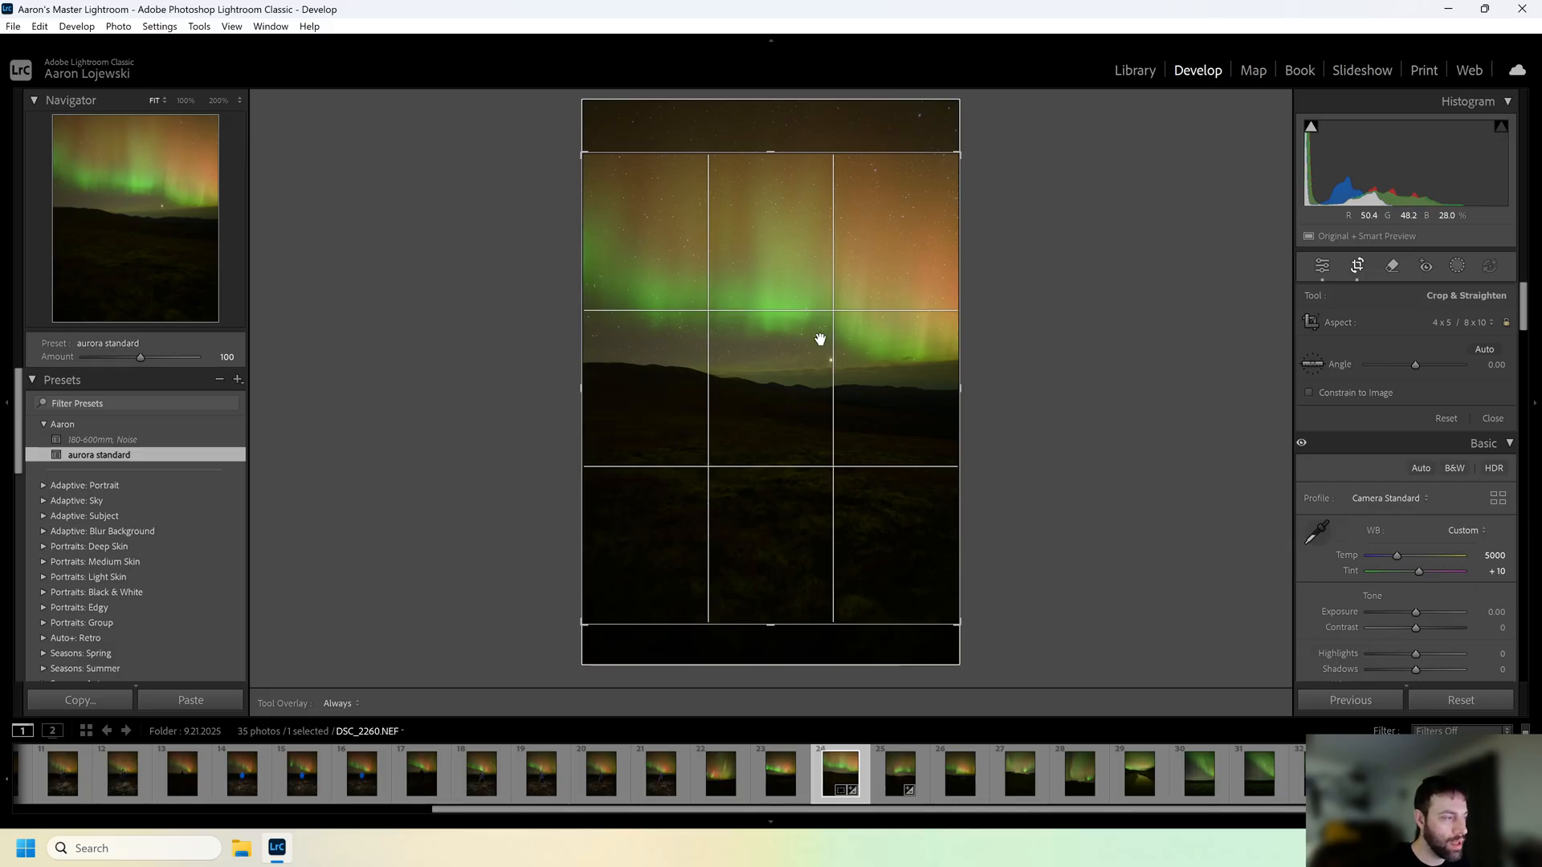
click(1357, 266)
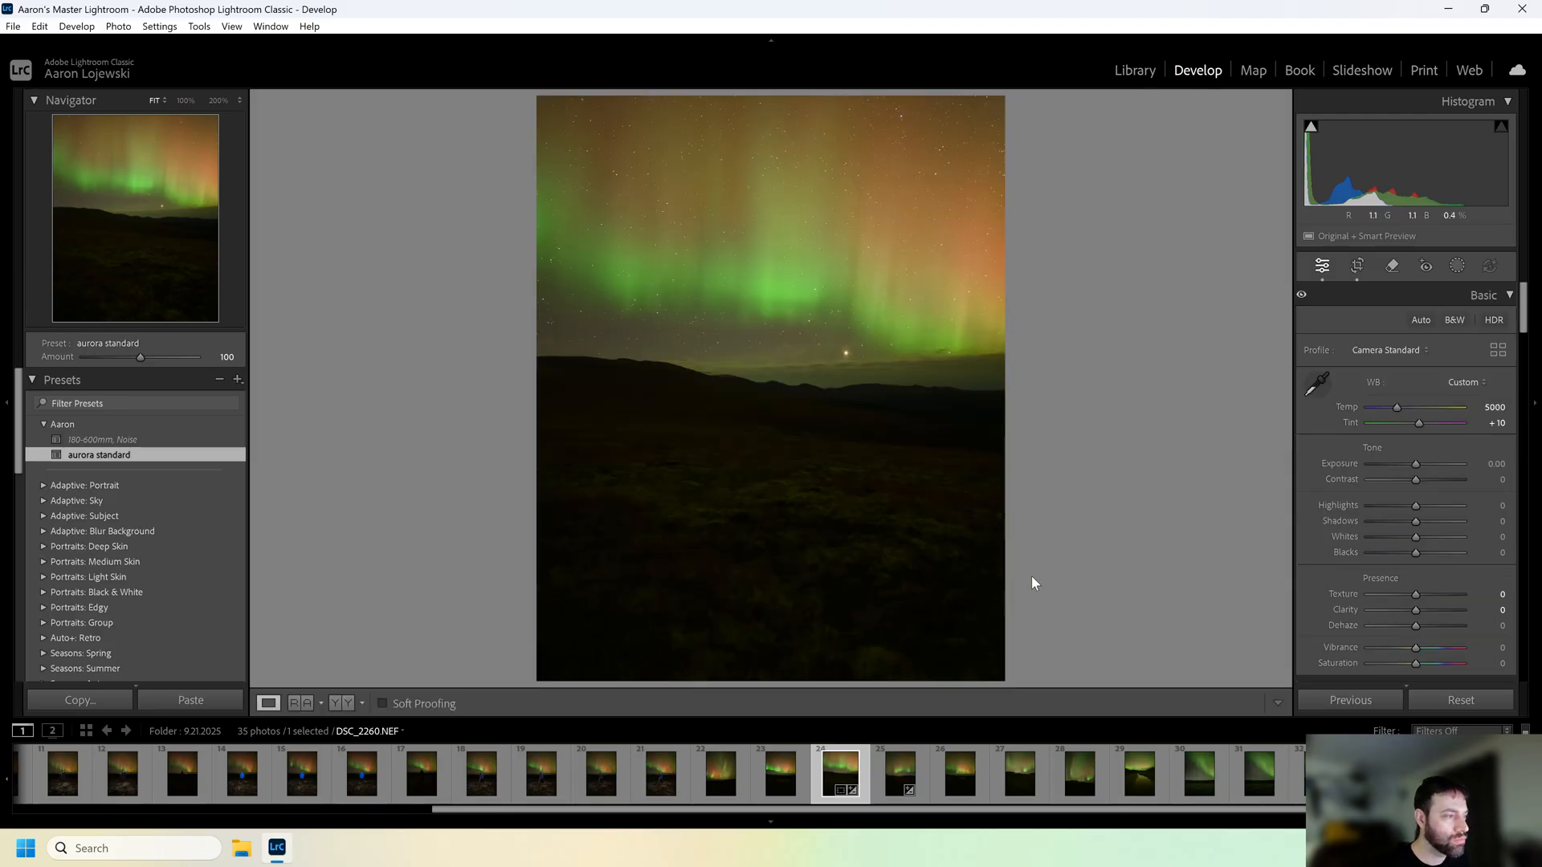
click(1357, 267)
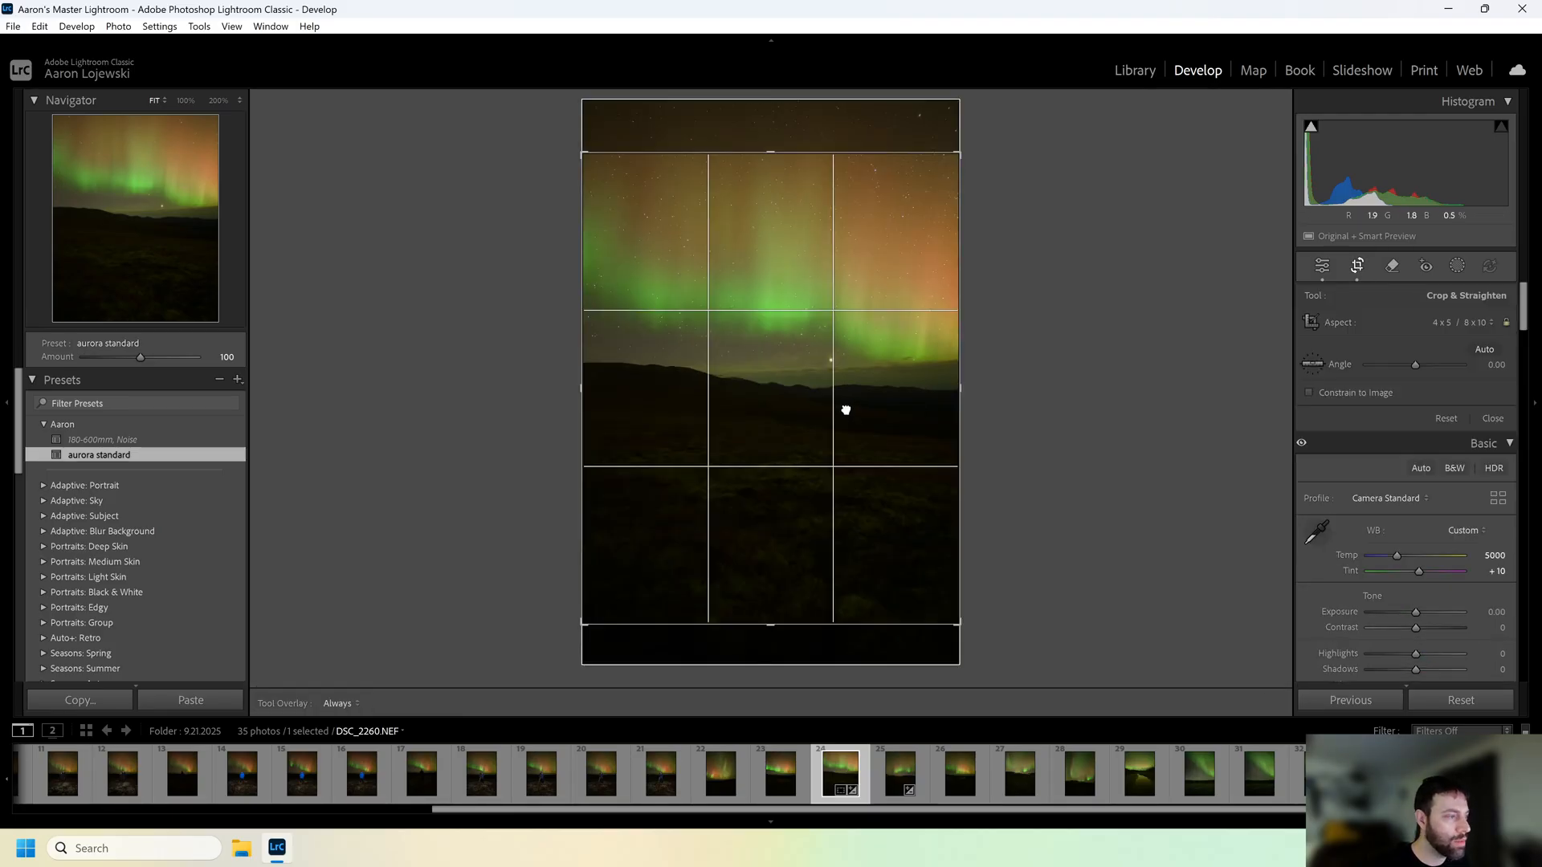
click(1357, 266)
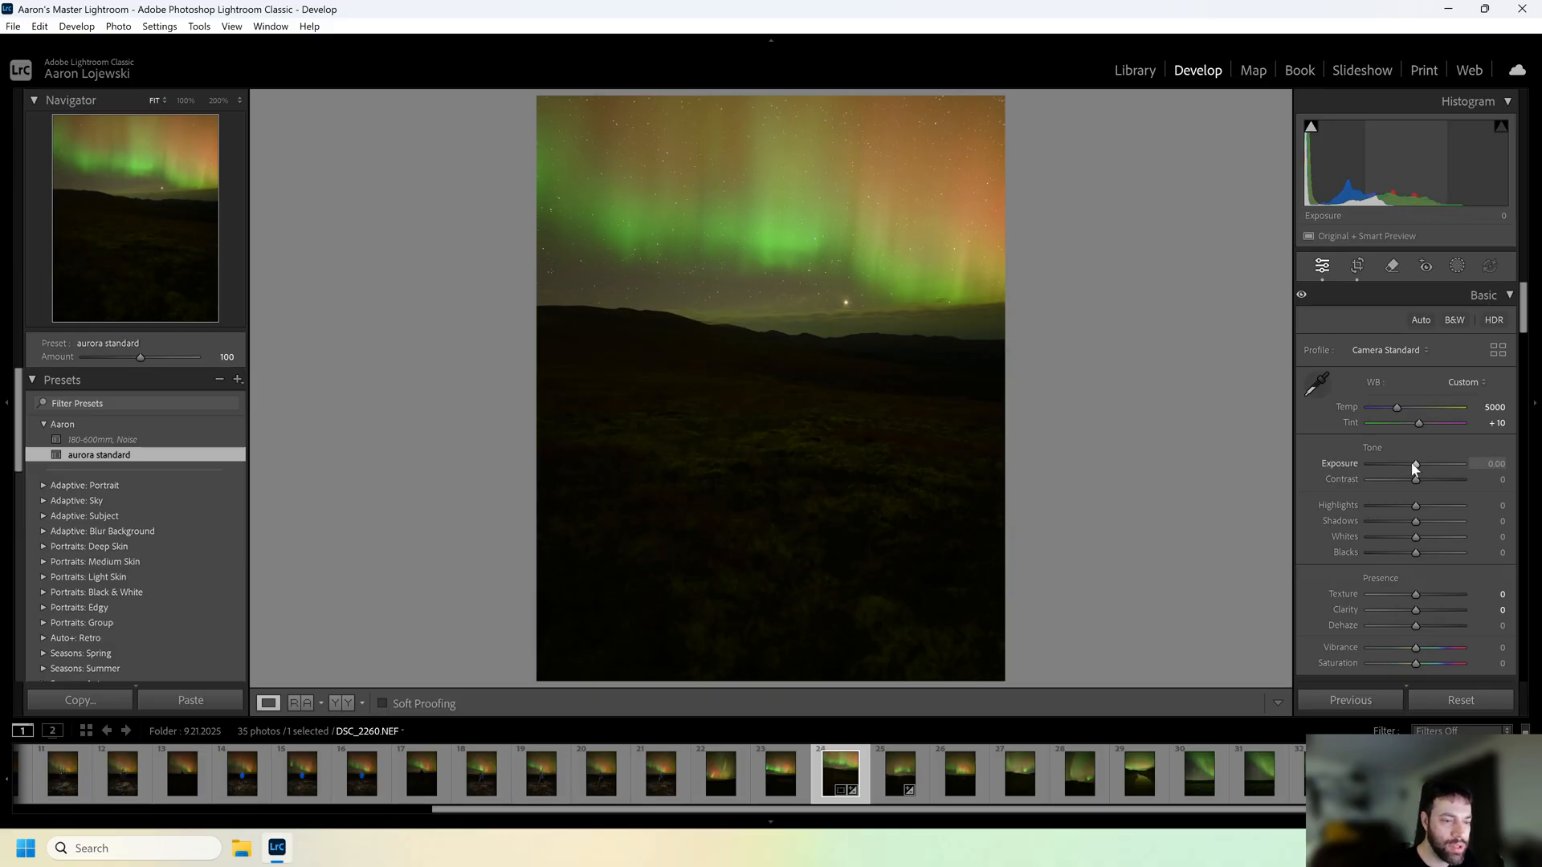
Raise the photo's exposure to +1.45
drag(1414, 464, 1429, 468)
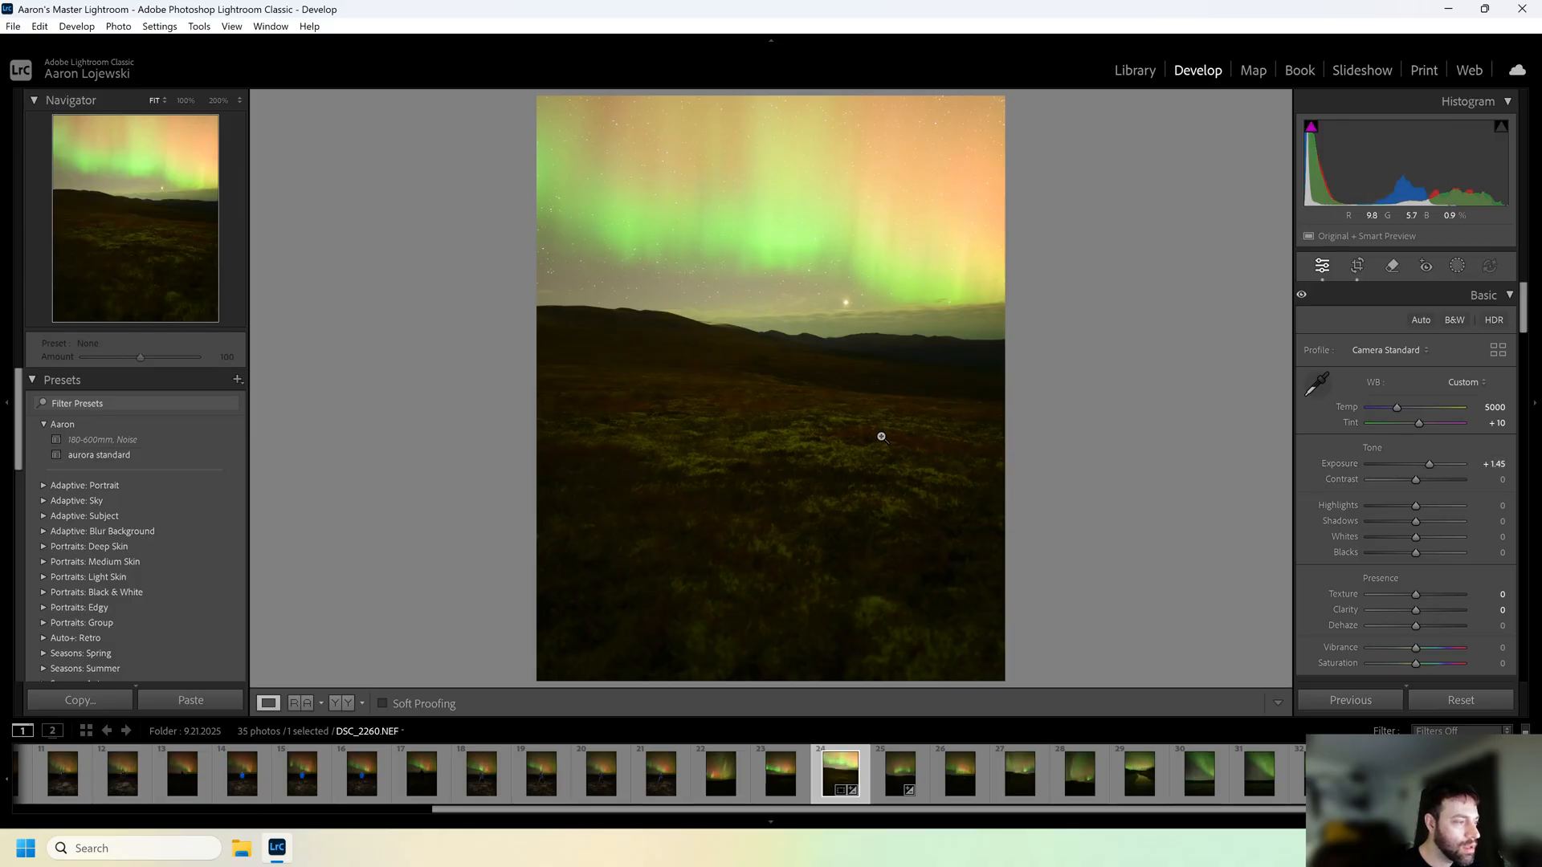
Examine the foreground vegetation and the hills near the horizon up close for detail after brightening
click(784, 579)
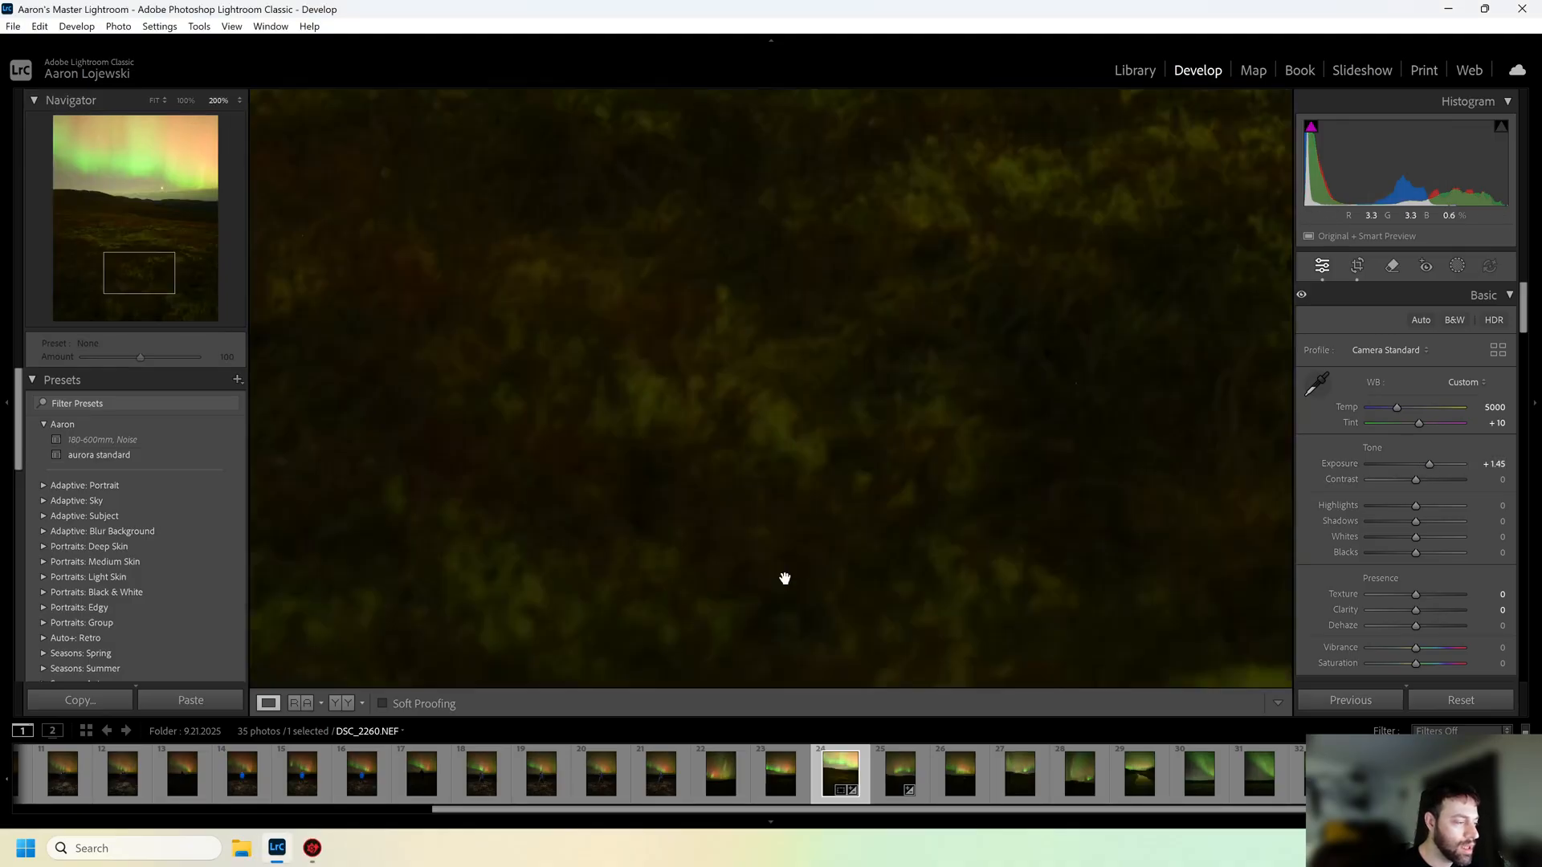
drag(857, 316, 855, 474)
drag(923, 261, 957, 565)
drag(922, 331, 925, 566)
drag(901, 297, 885, 570)
drag(888, 265, 879, 546)
drag(803, 602, 820, 506)
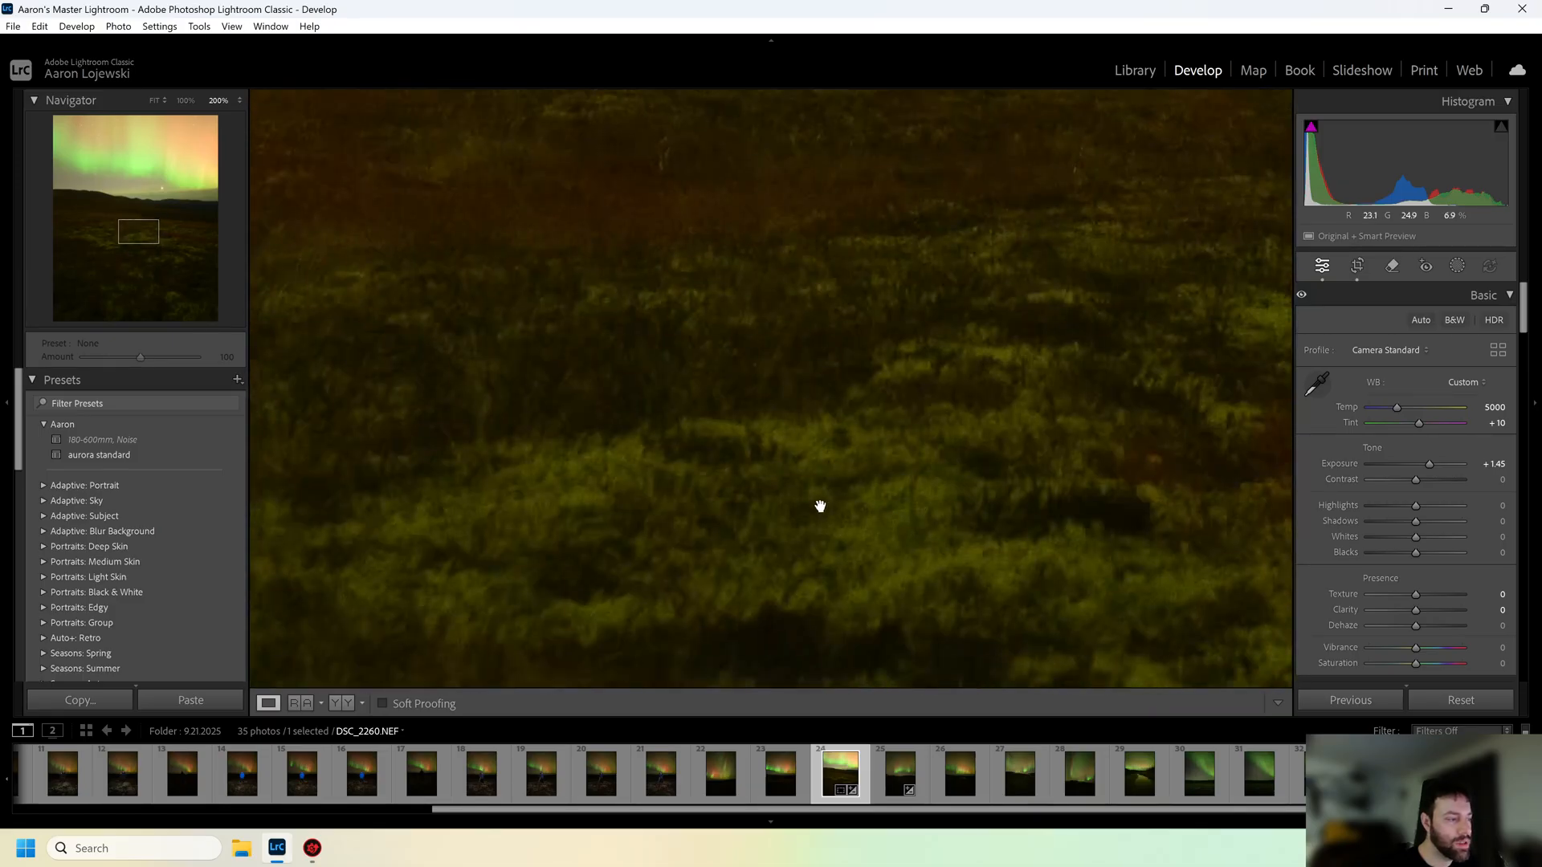
click(899, 539)
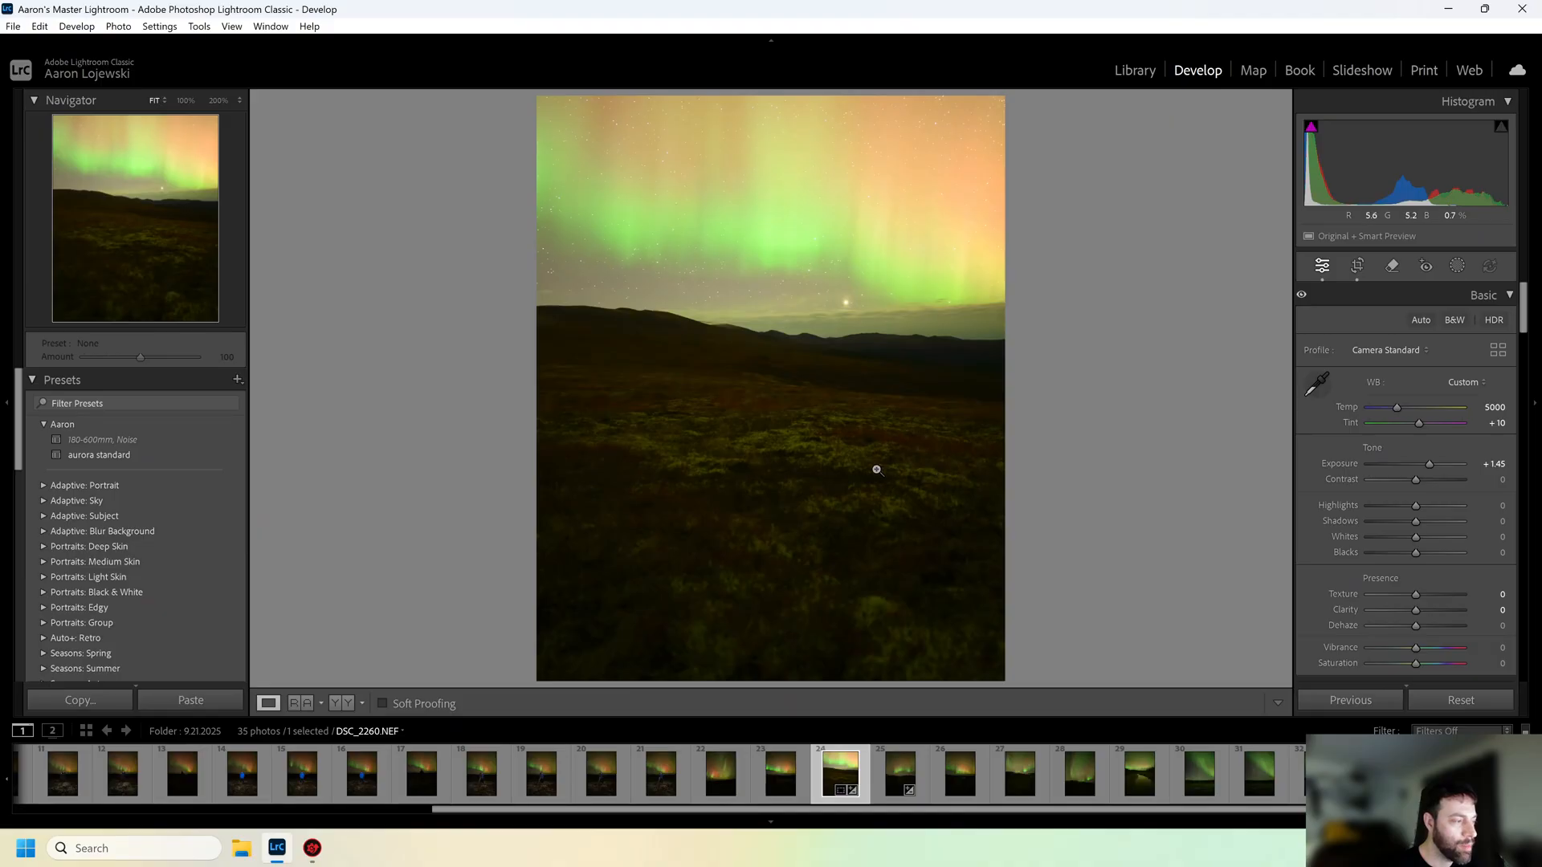
click(786, 407)
drag(791, 385, 854, 530)
click(849, 530)
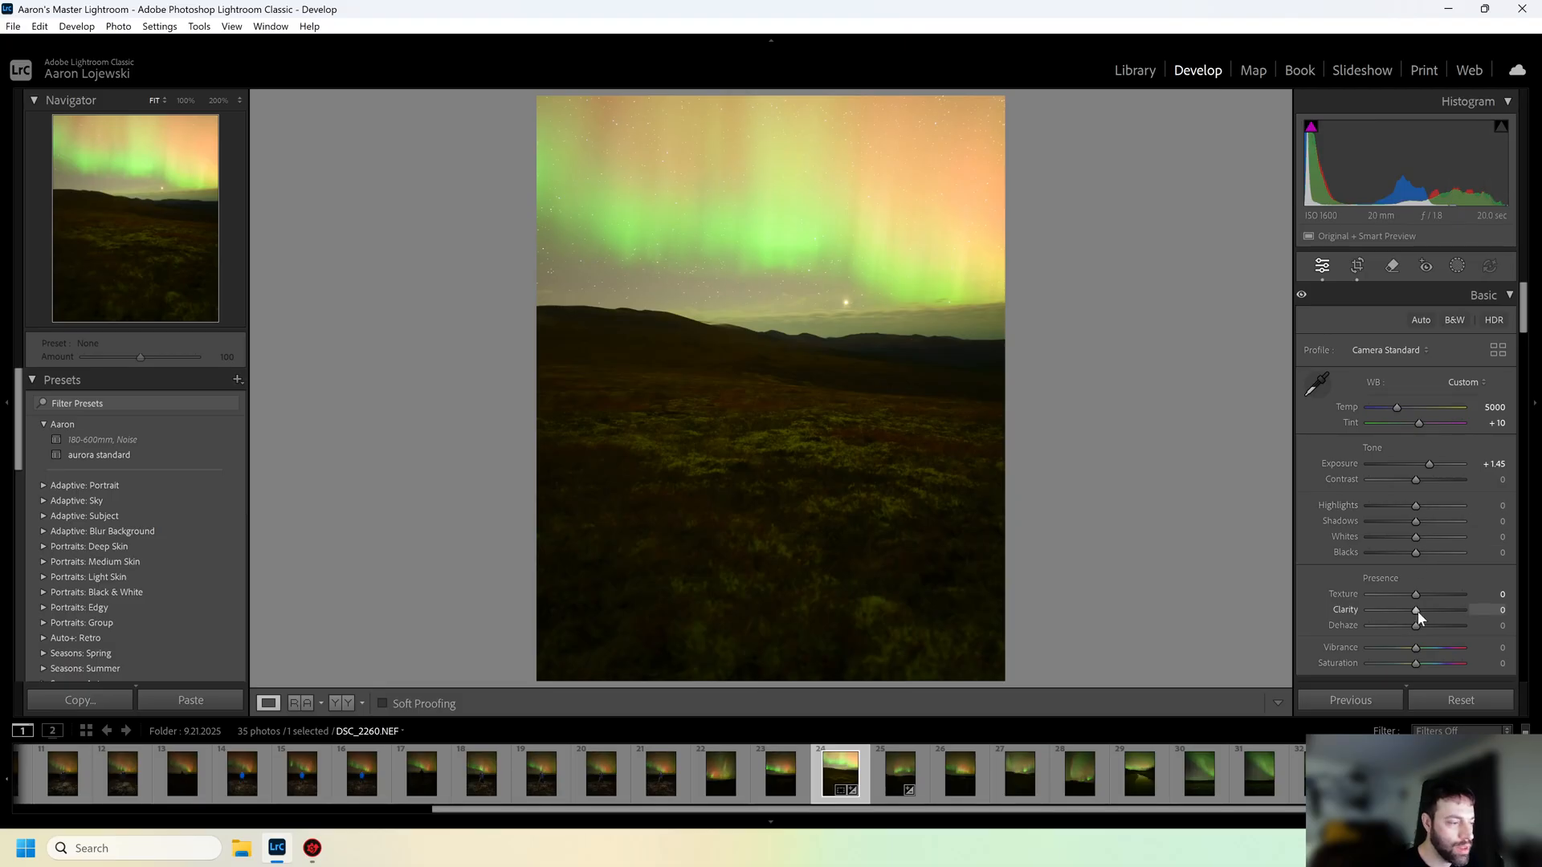
Set the photo's clarity to +61
drag(1418, 610, 1453, 609)
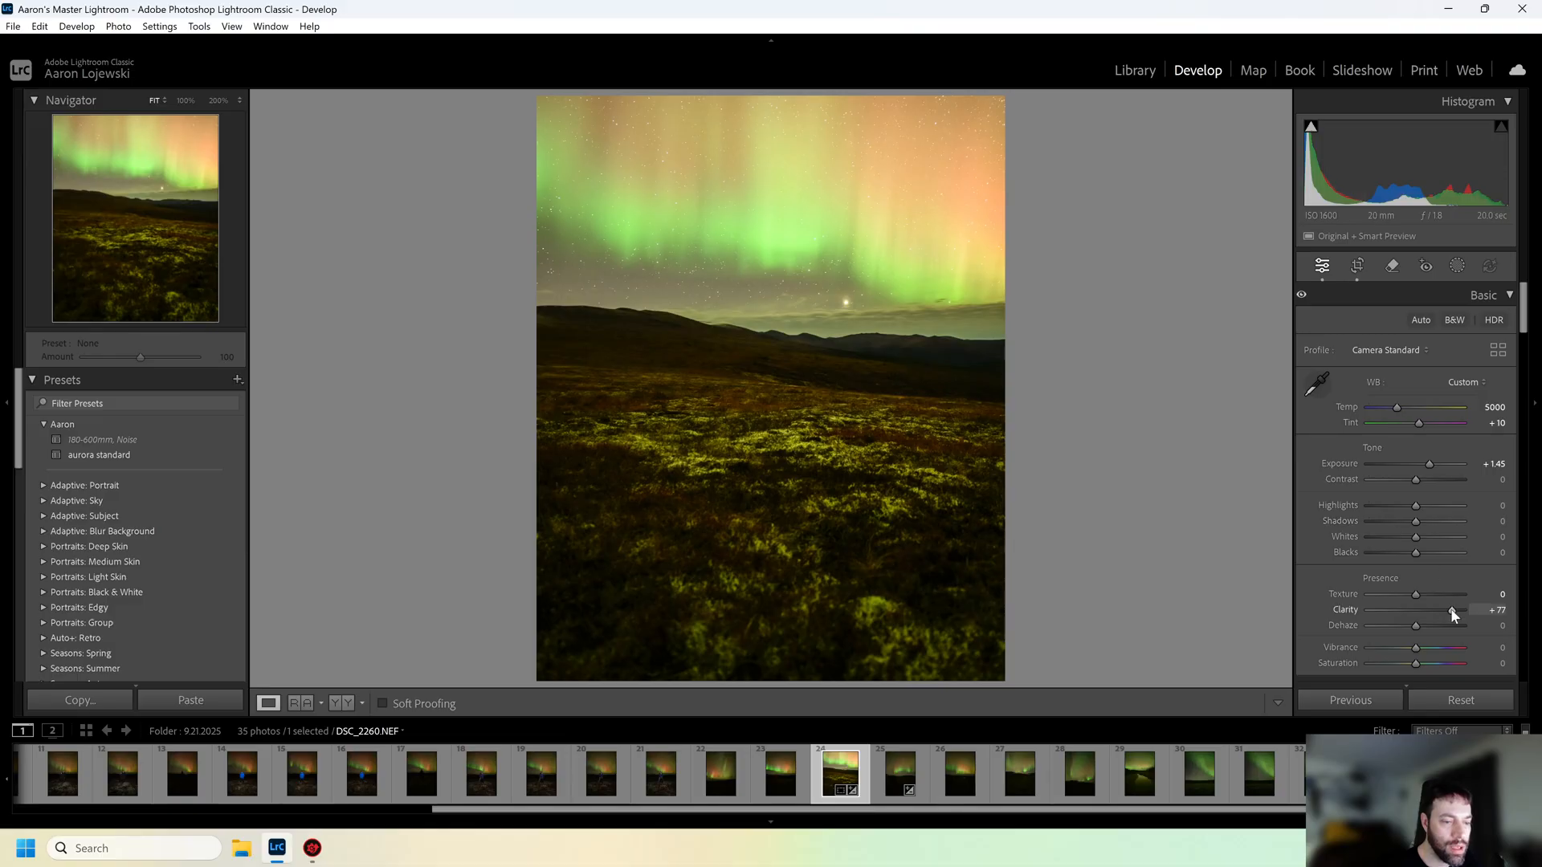
drag(1452, 612, 1445, 610)
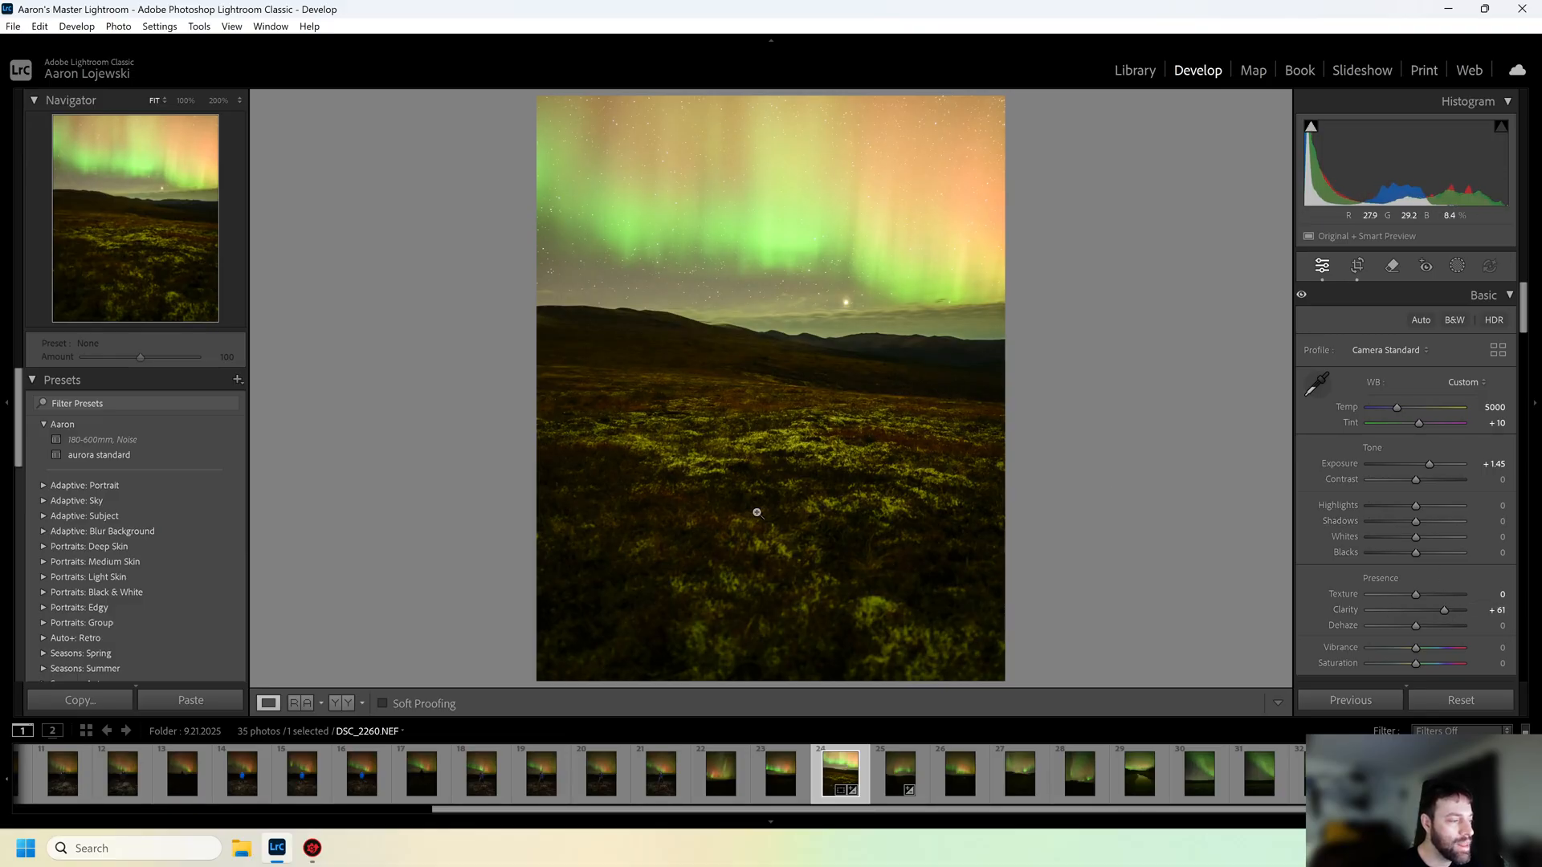
Reposition the crop higher on the photo to include more sky and less foreground, and apply it
click(1357, 266)
drag(771, 304, 785, 415)
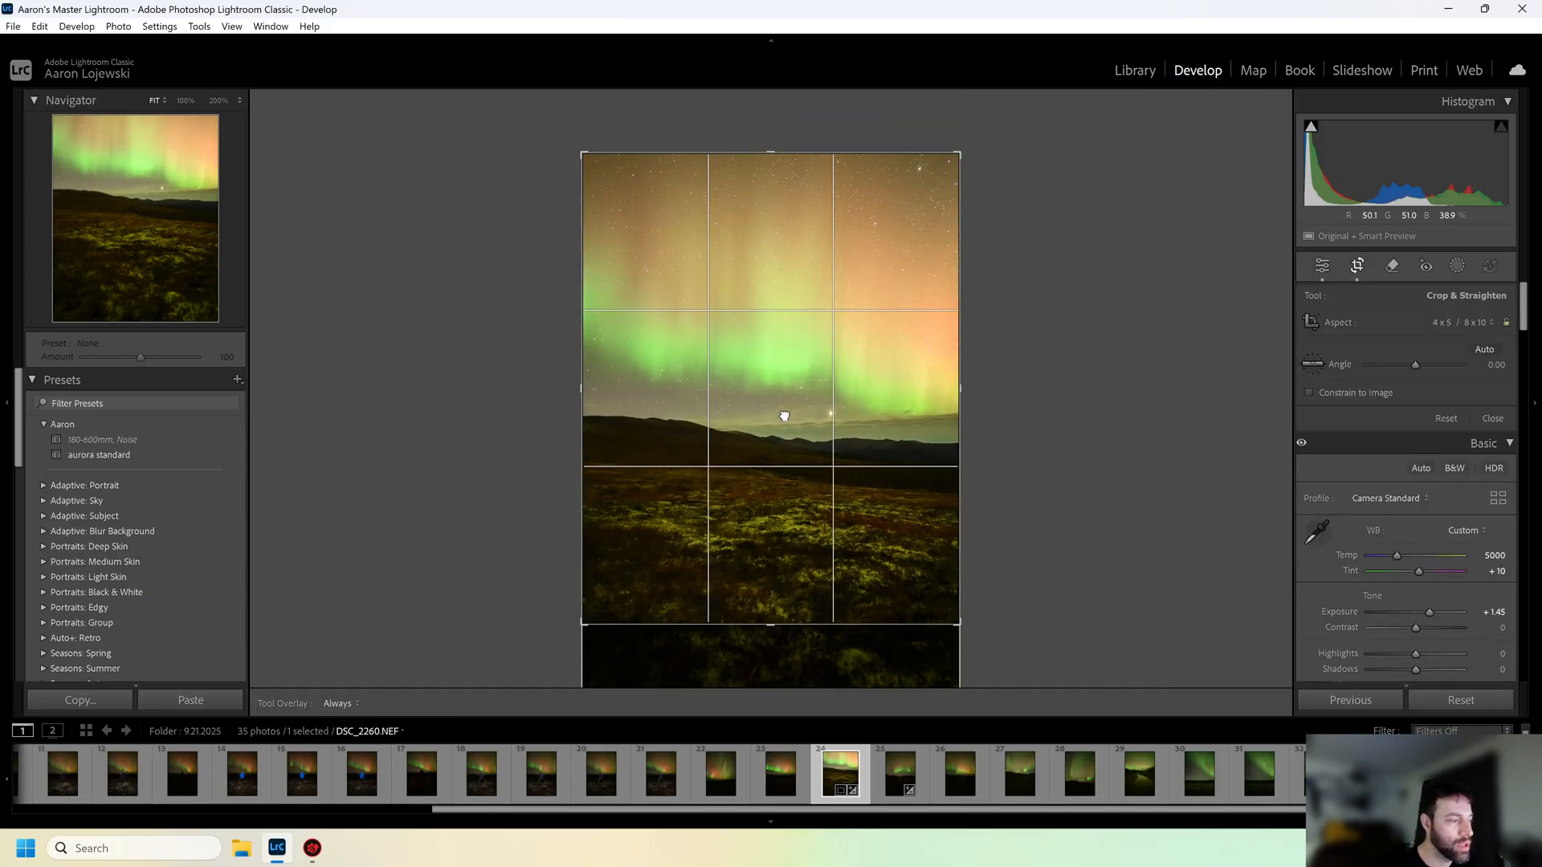
click(1353, 273)
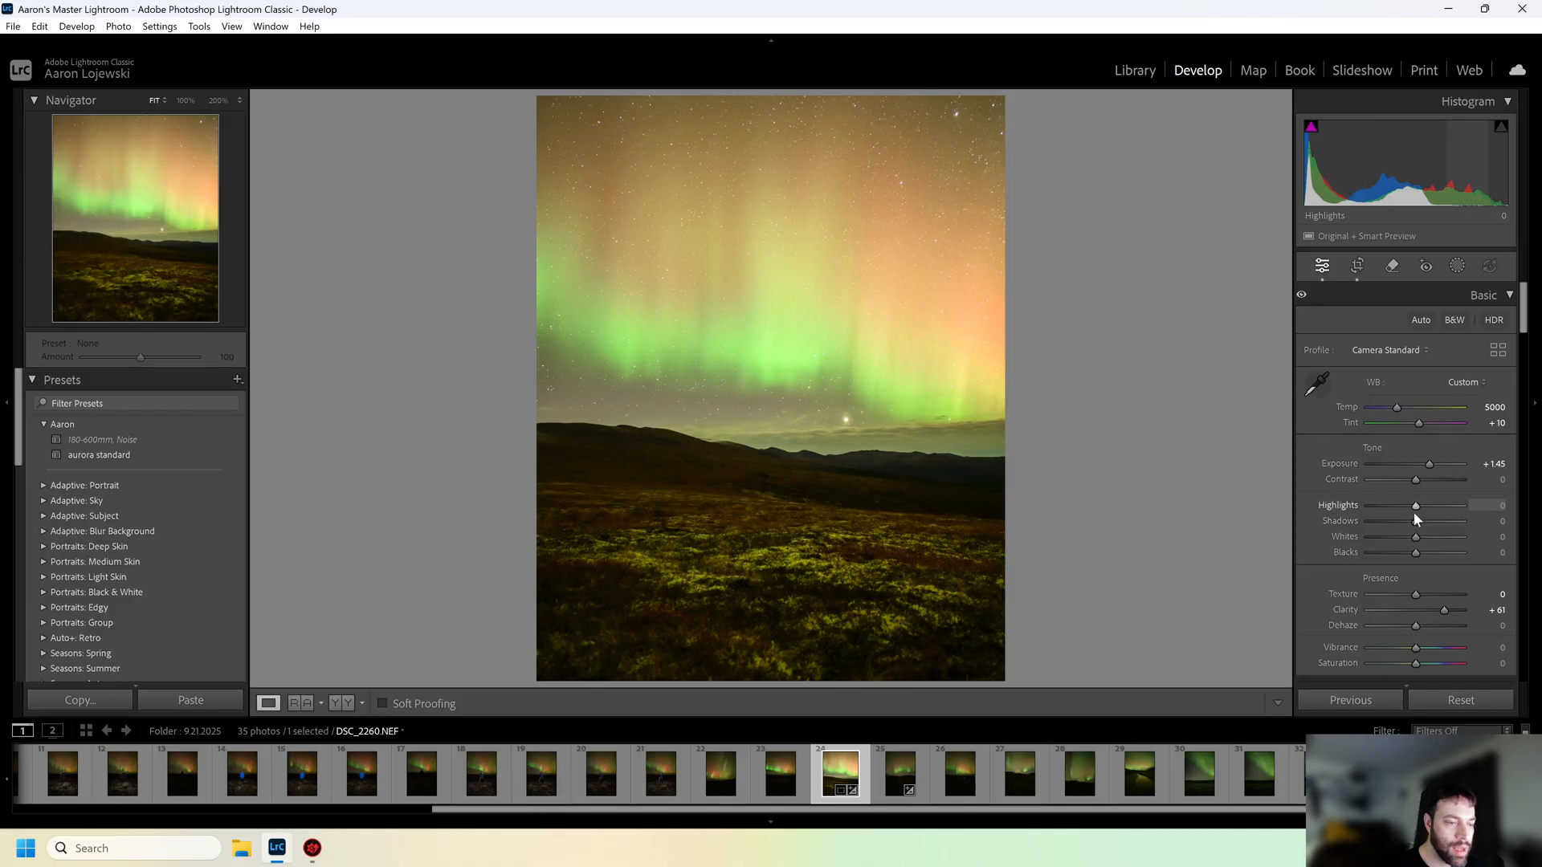
Lower the photo's highlights to -48
mouse_move(1414, 505)
mouse_down()
mouse_move(1349, 509)
mouse_move(1422, 504)
mouse_move(1390, 502)
mouse_up()
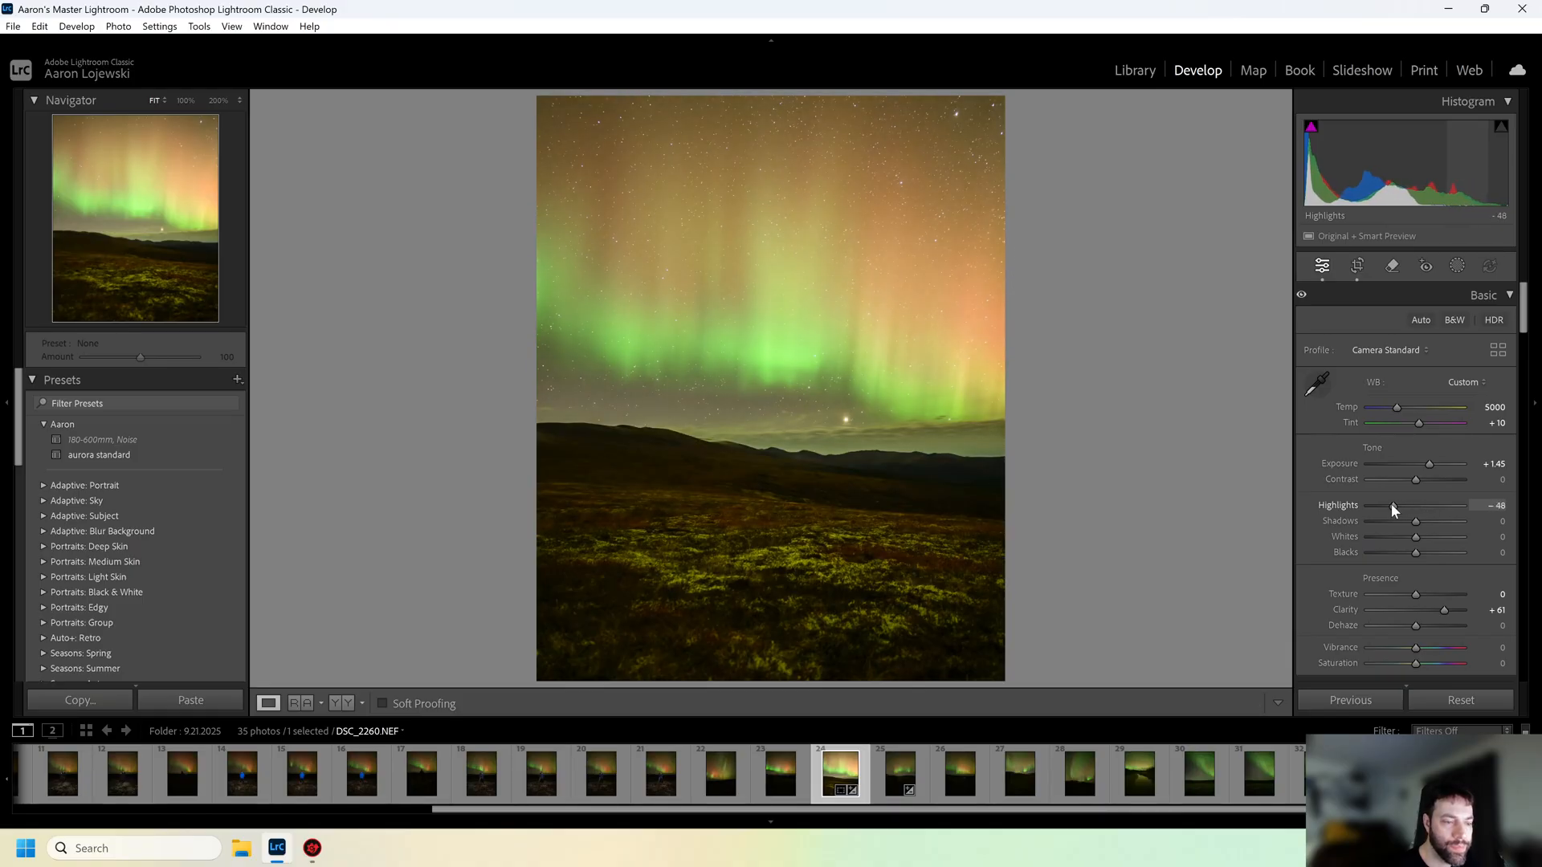
drag(1417, 484, 1449, 485)
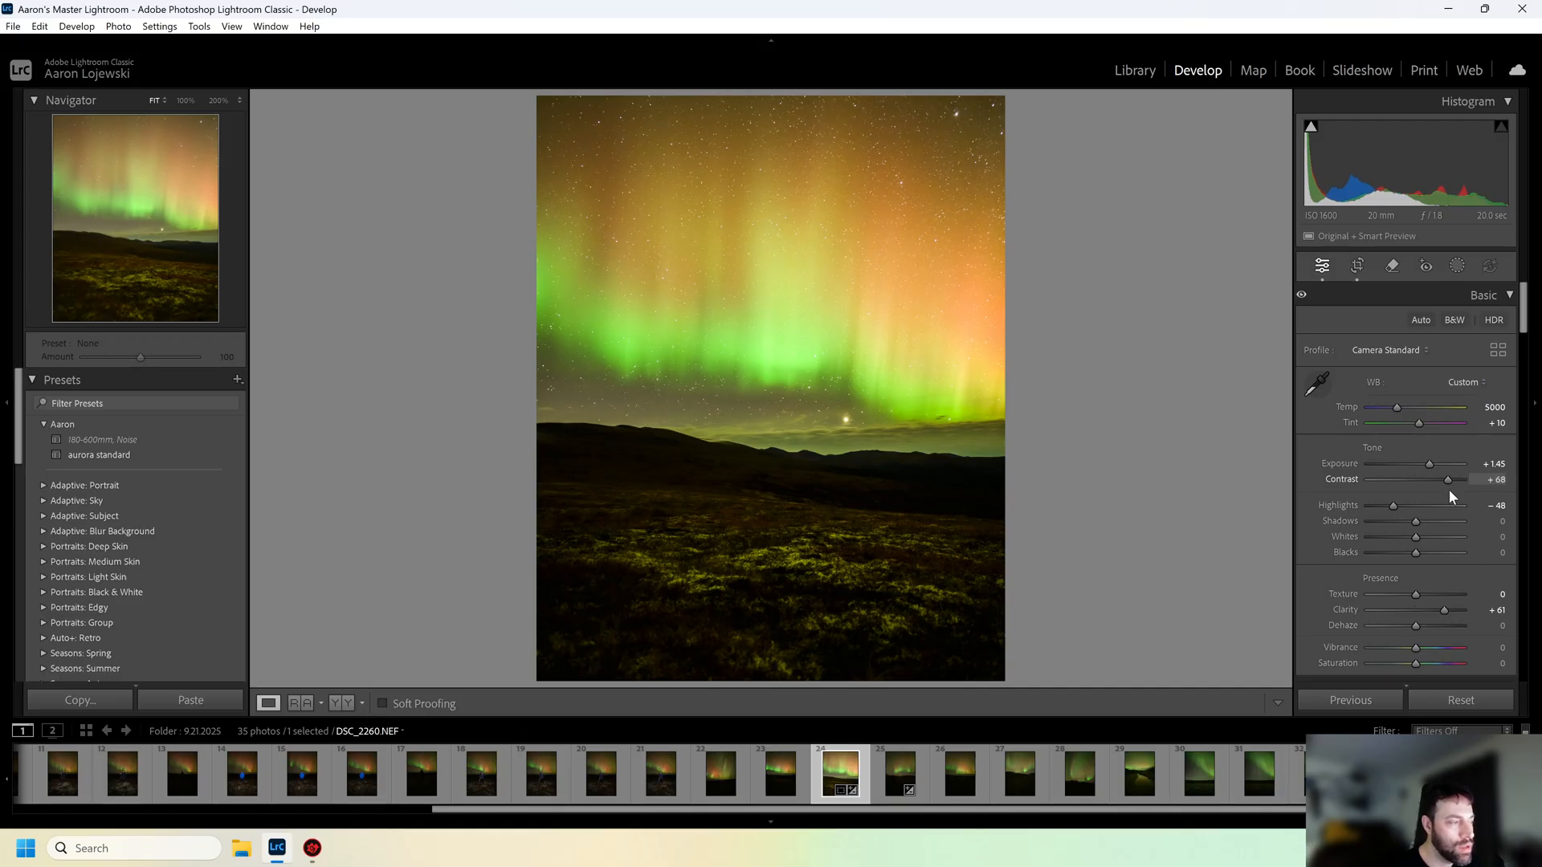
drag(1448, 489, 1420, 483)
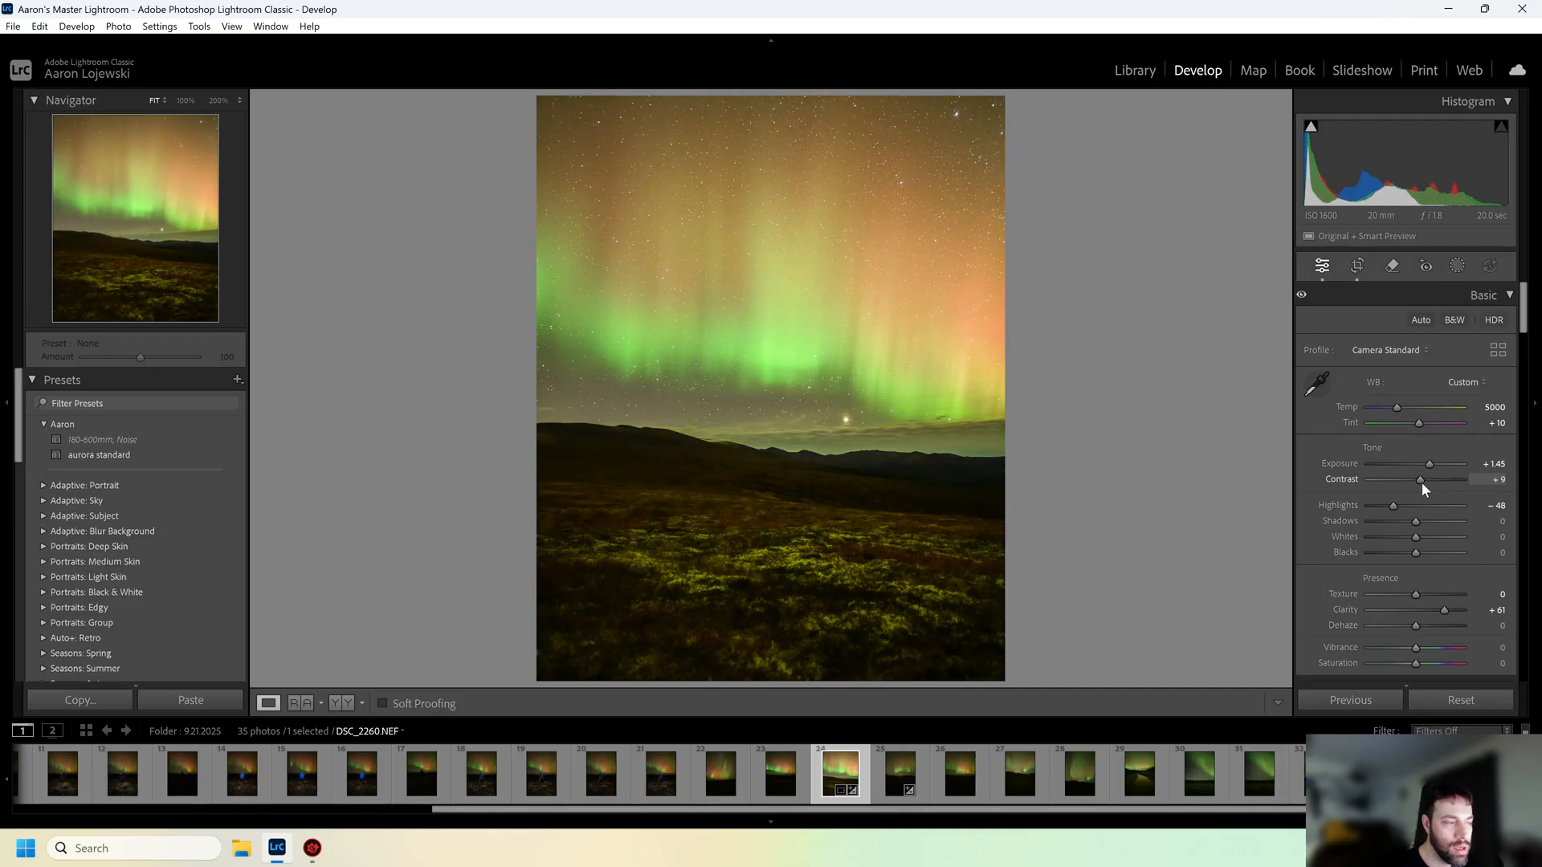
double_click(1421, 482)
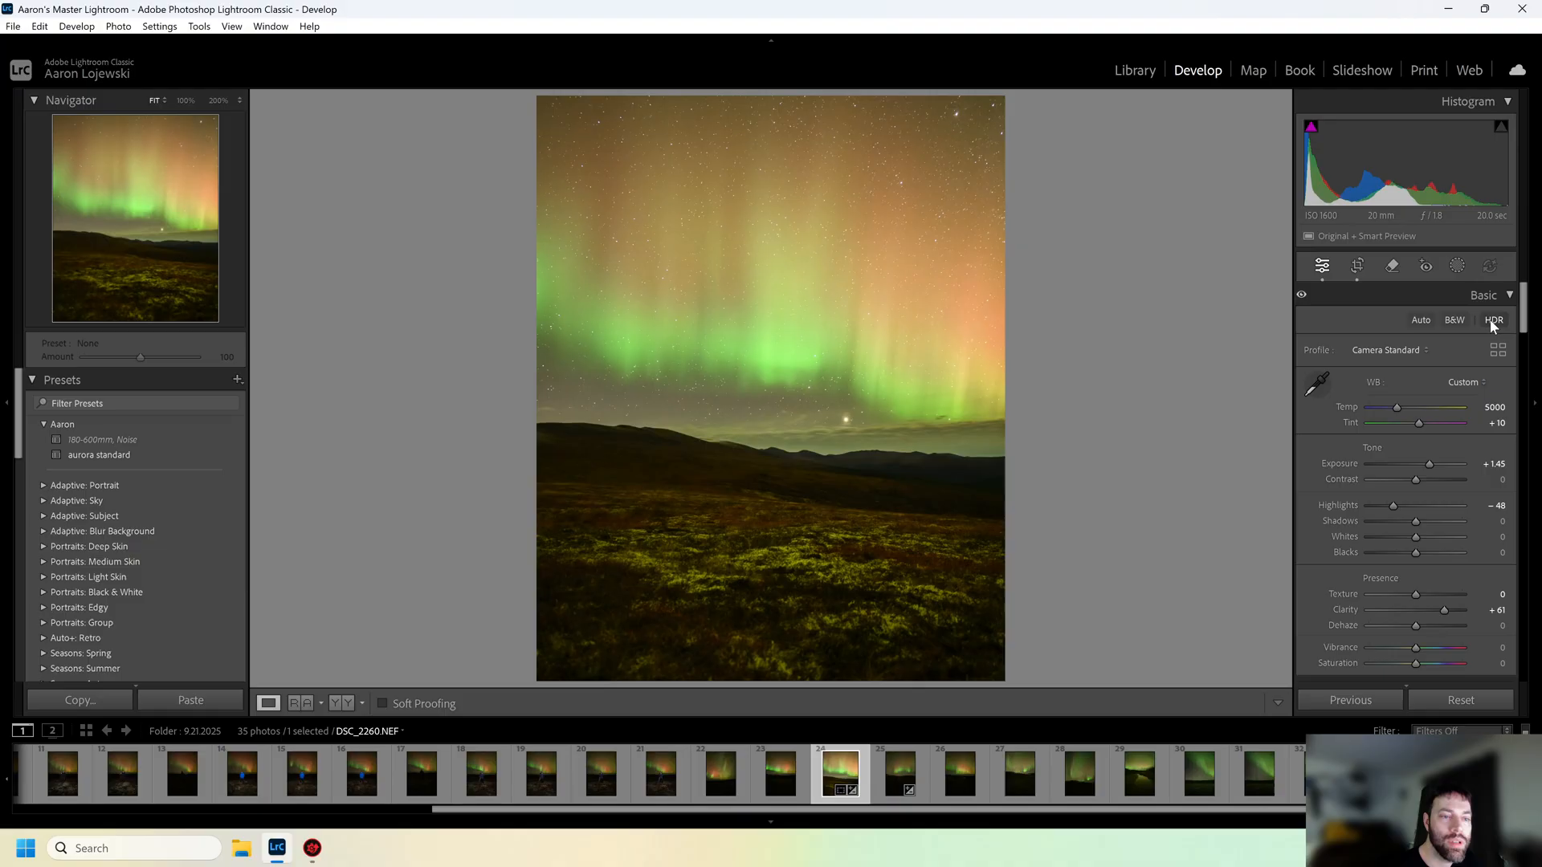
Mask the sky and set the mask's contrast to 24
click(1457, 268)
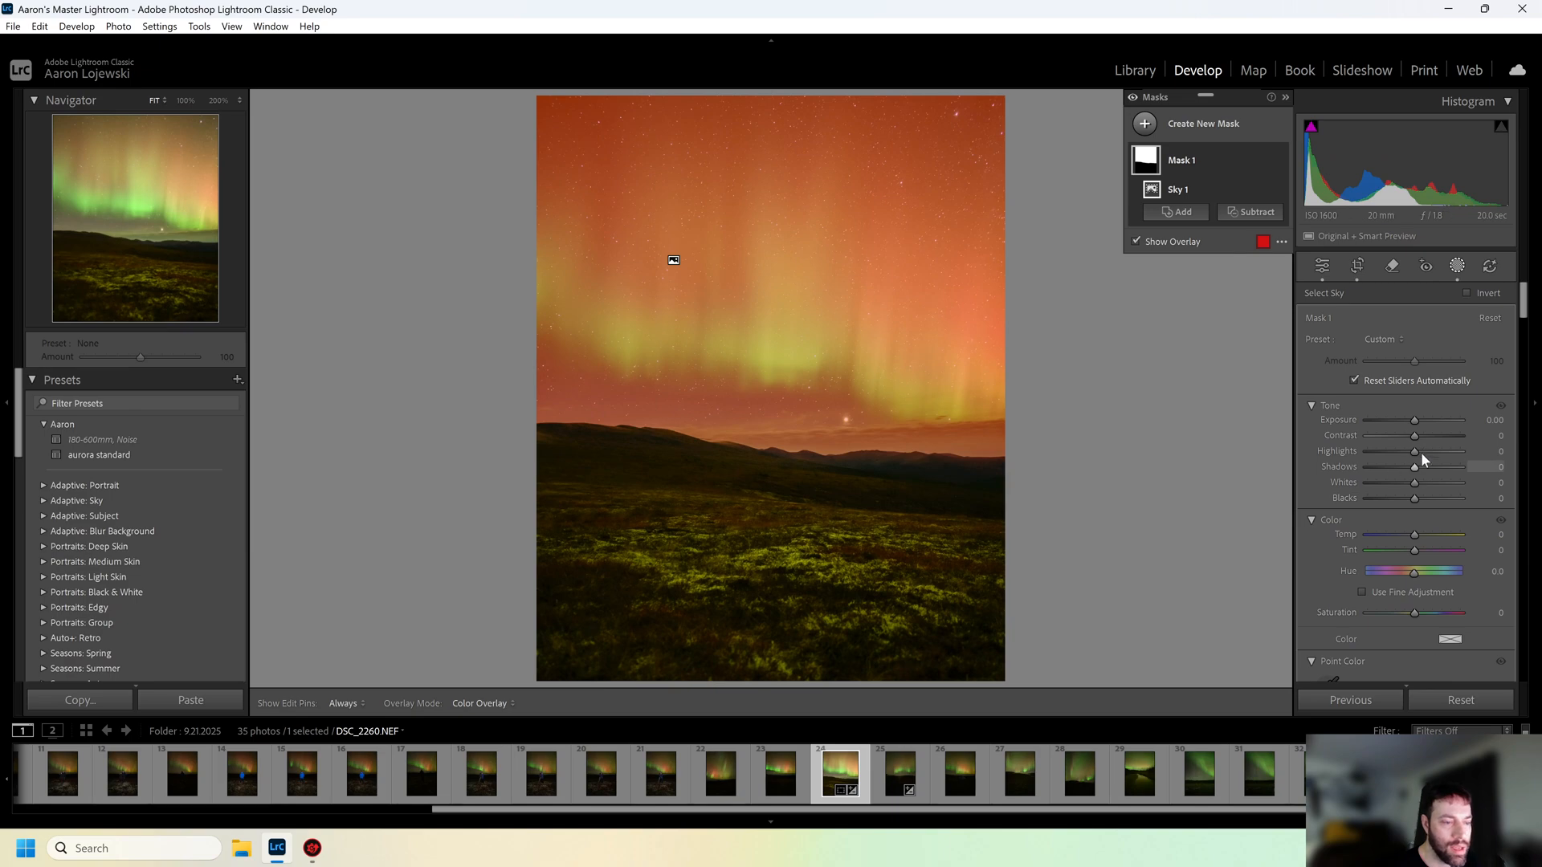
mouse_move(1414, 434)
mouse_down()
mouse_move(1439, 435)
mouse_move(1426, 436)
mouse_up()
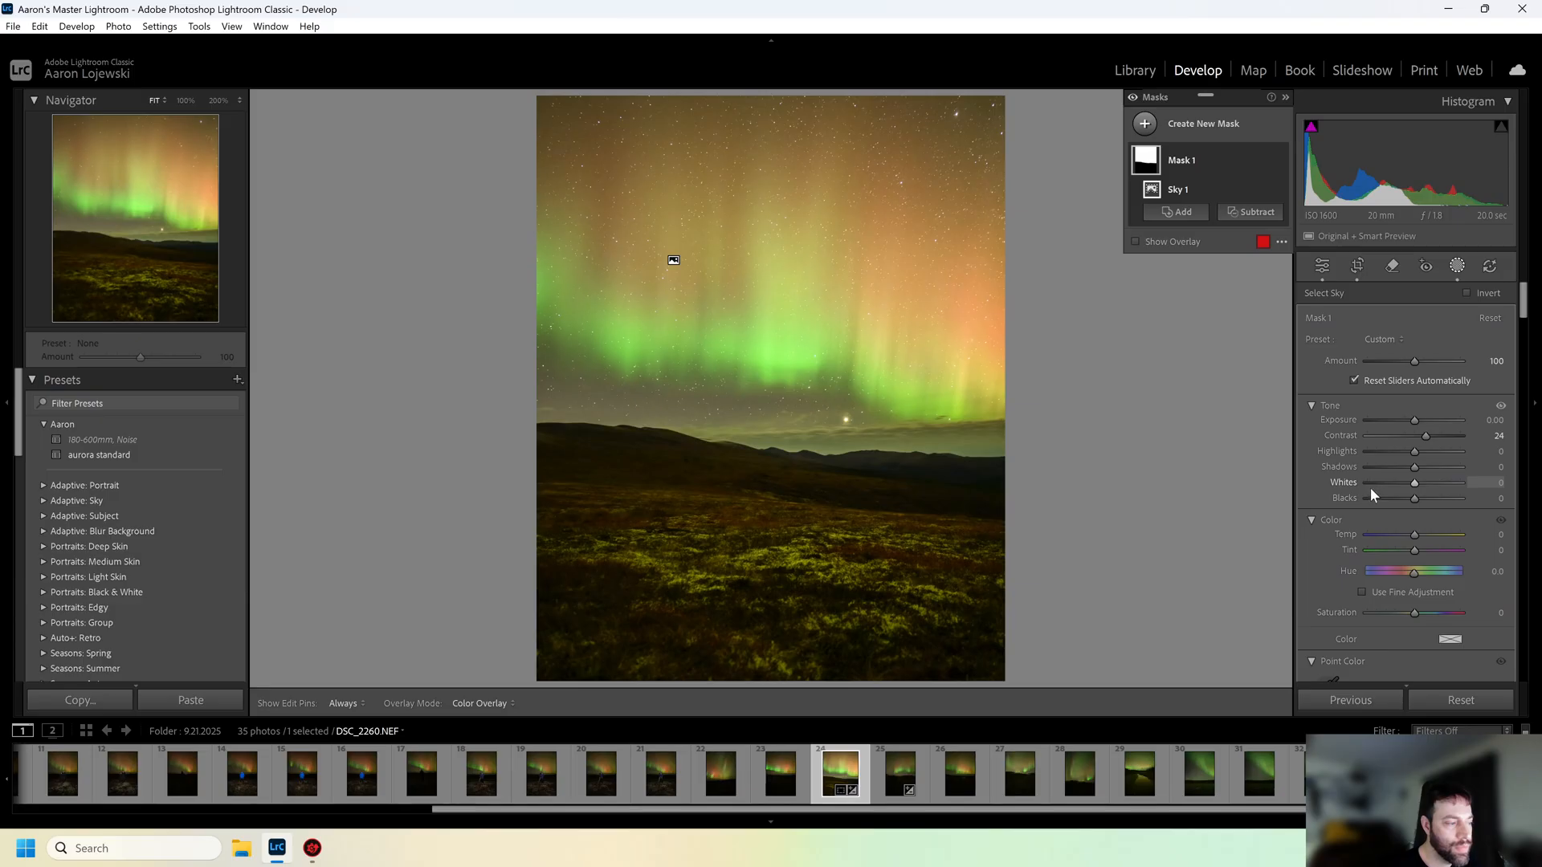
click(1456, 265)
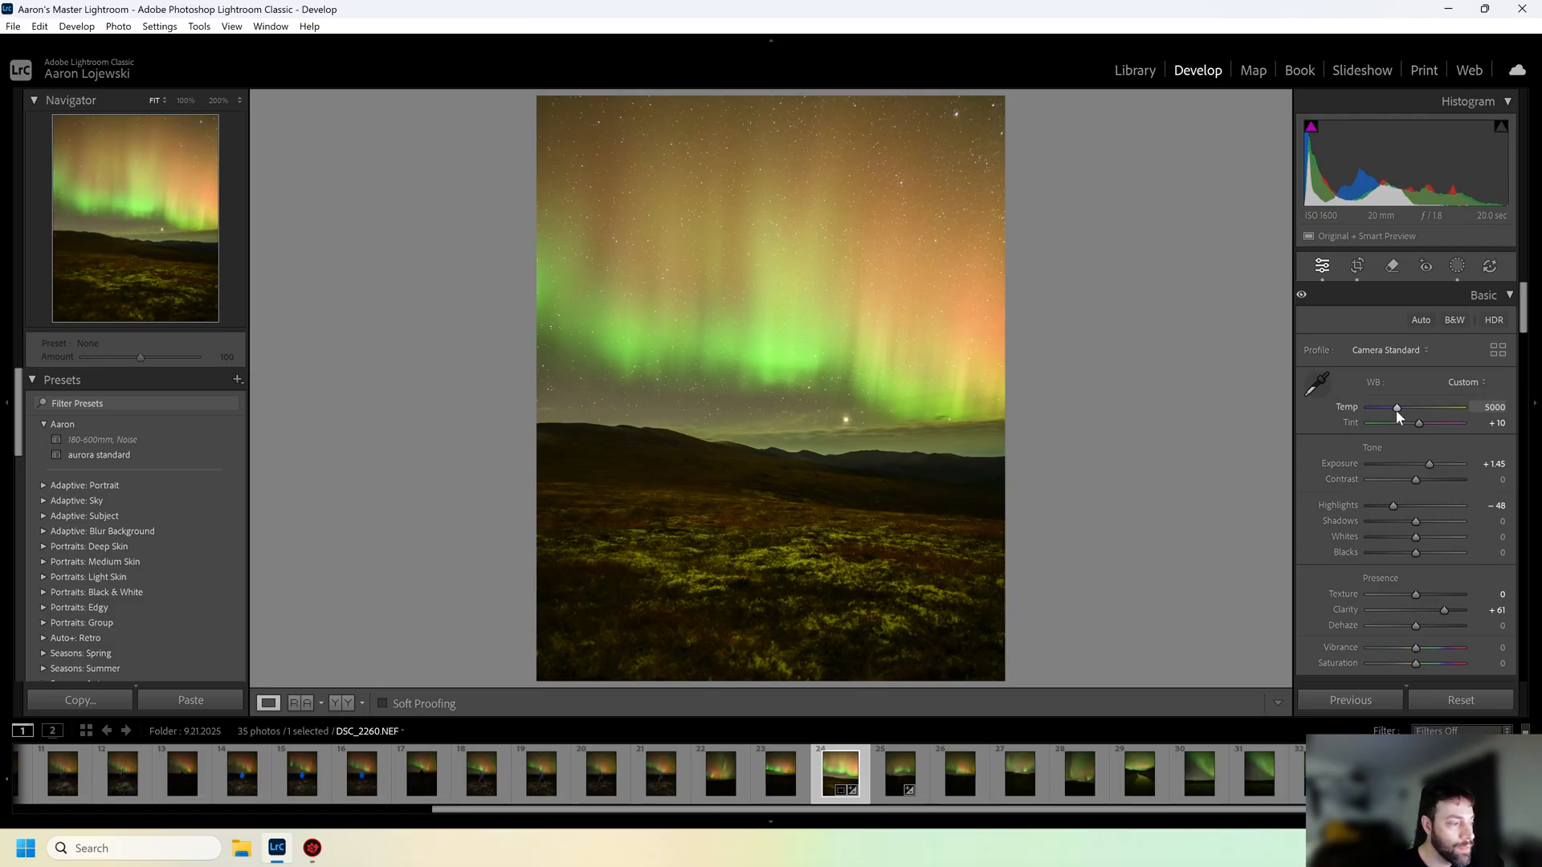
Adjust the photo's white balance to a temperature of 4308 and a tint of +28
drag(1395, 412, 1390, 411)
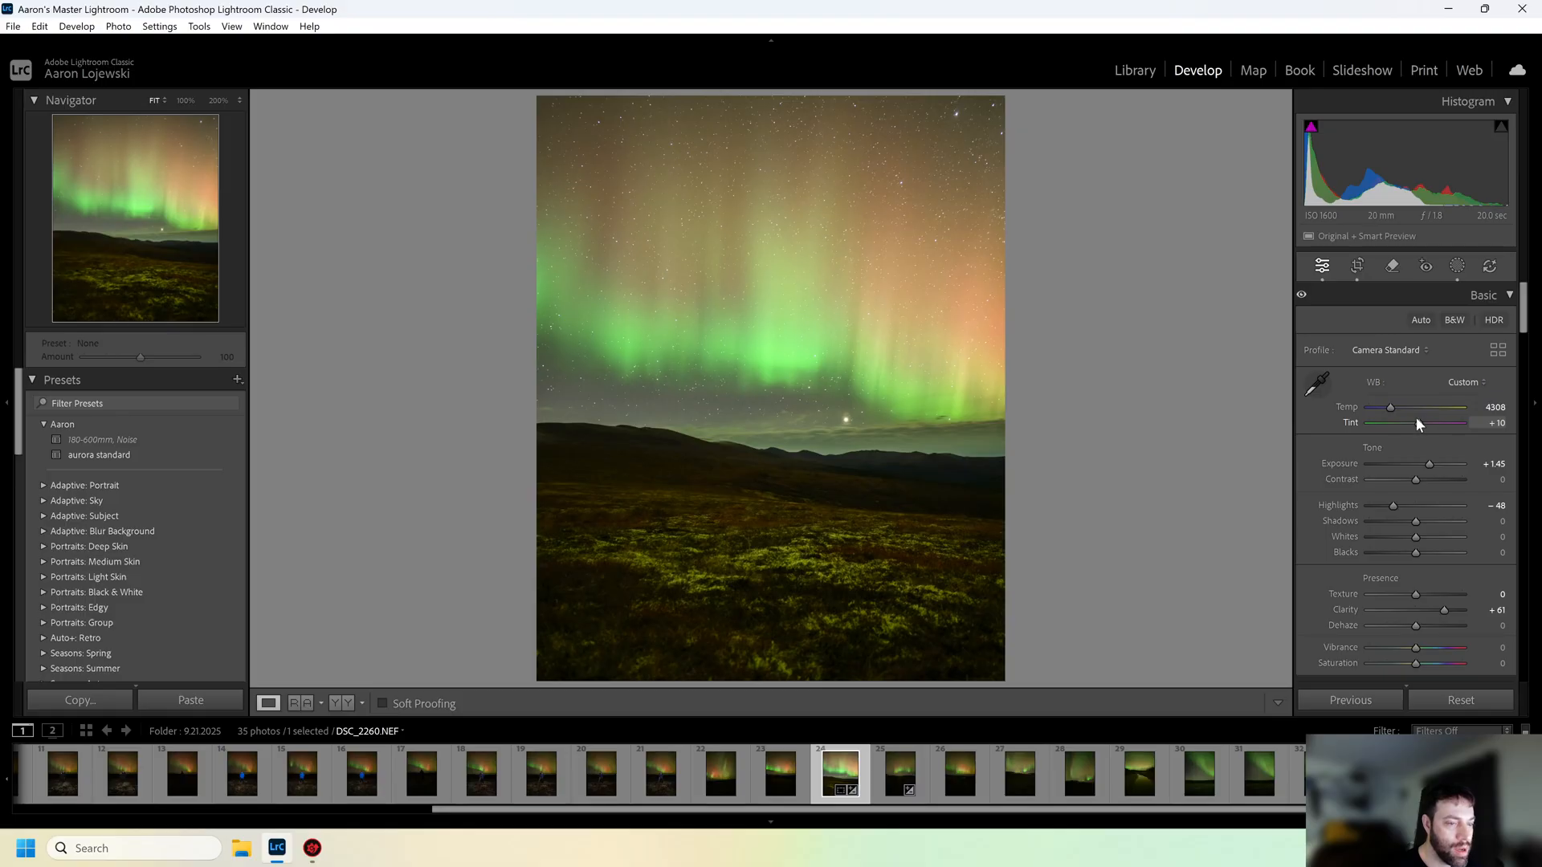
drag(1418, 426, 1429, 424)
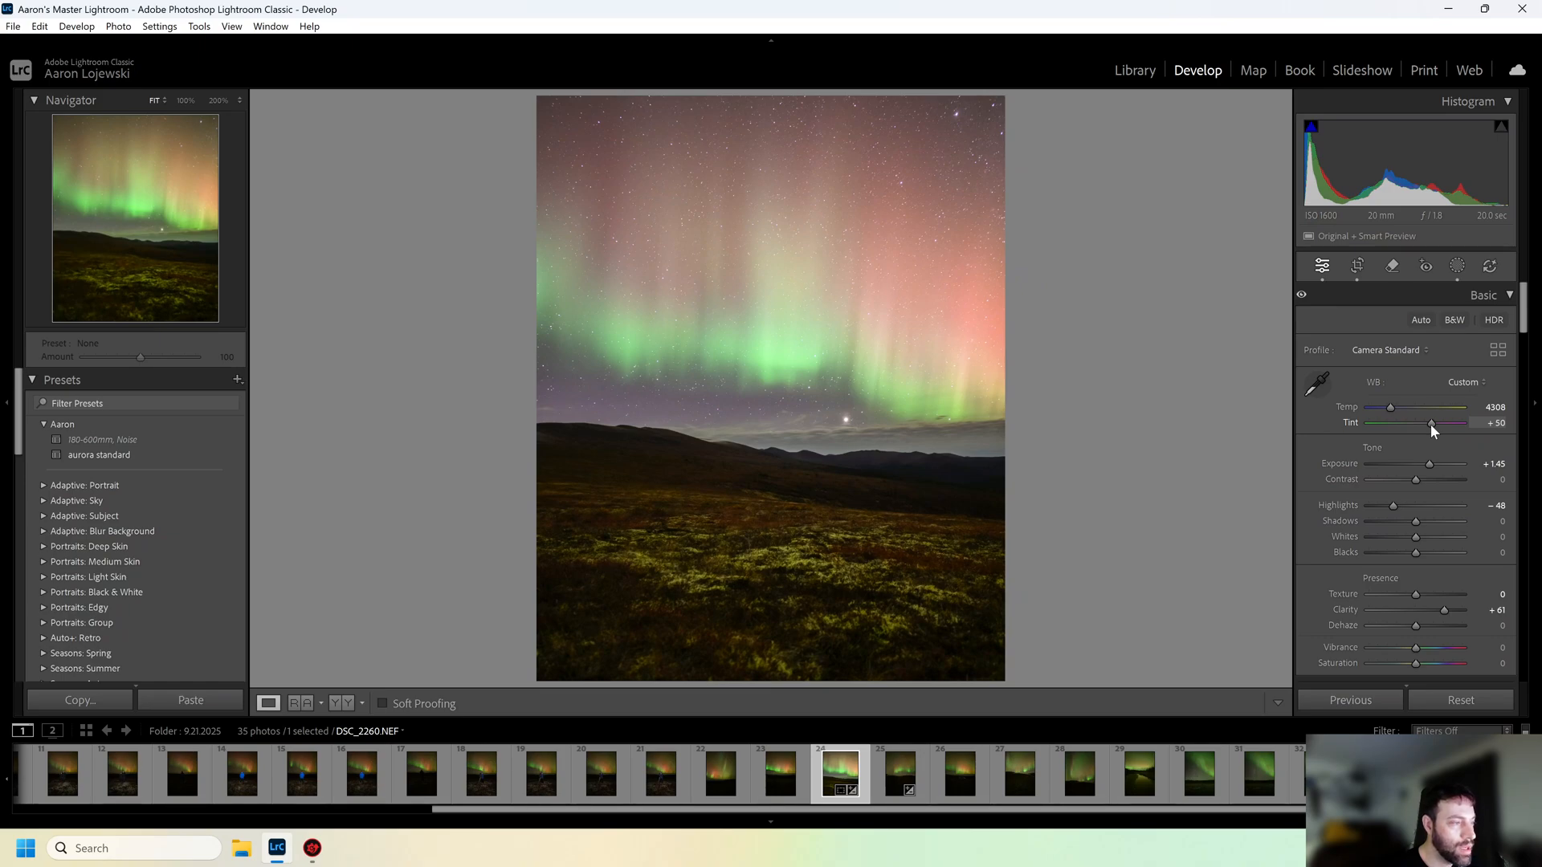
drag(1429, 419, 1419, 419)
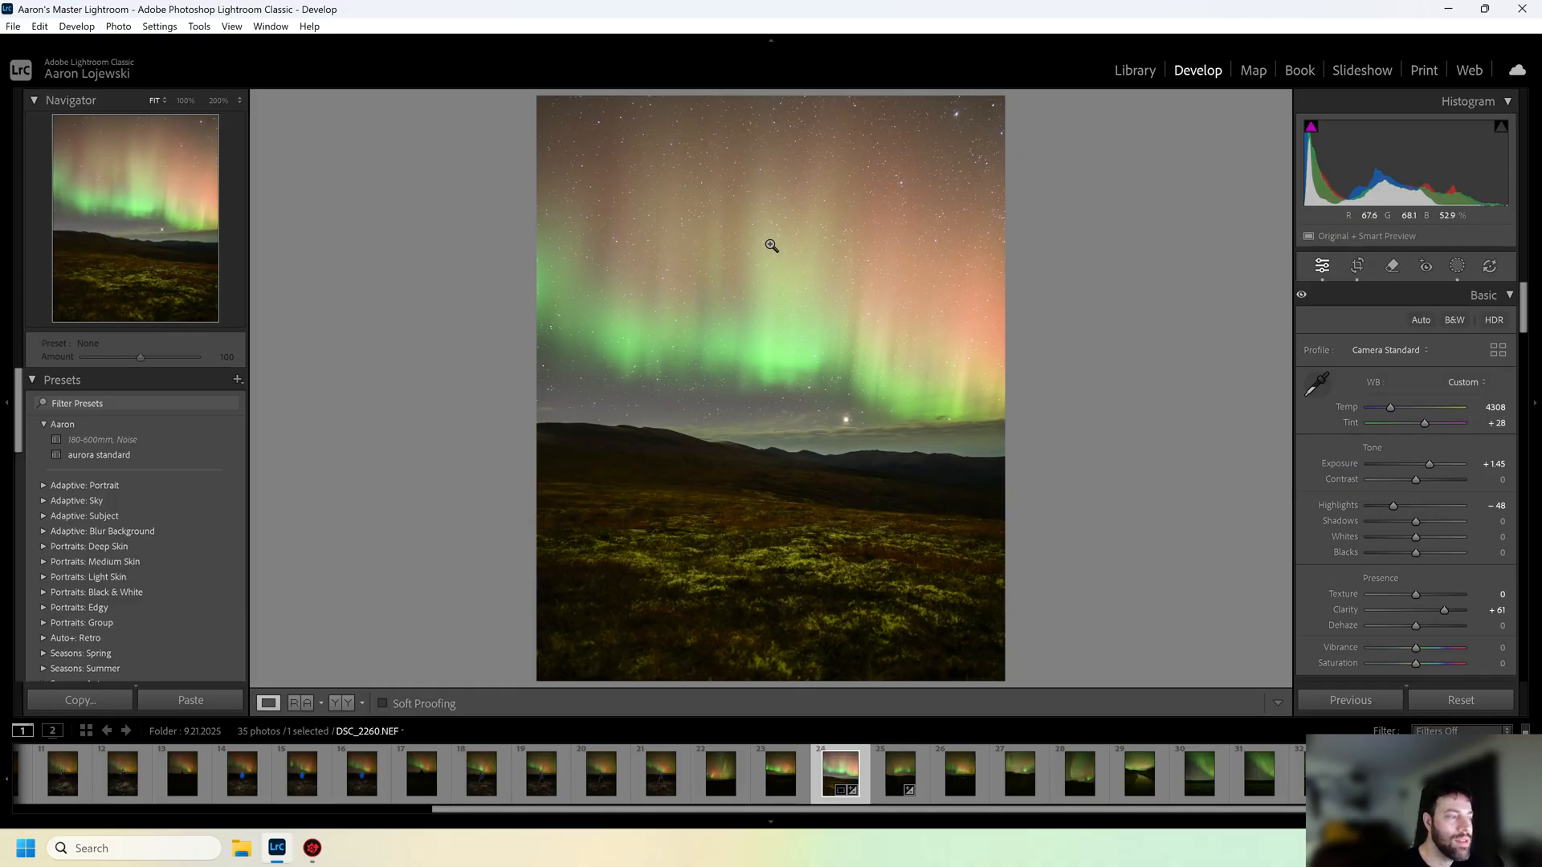
Examine the bright star, the hills along the horizon and the dark slopes up close for detail and noise
click(842, 414)
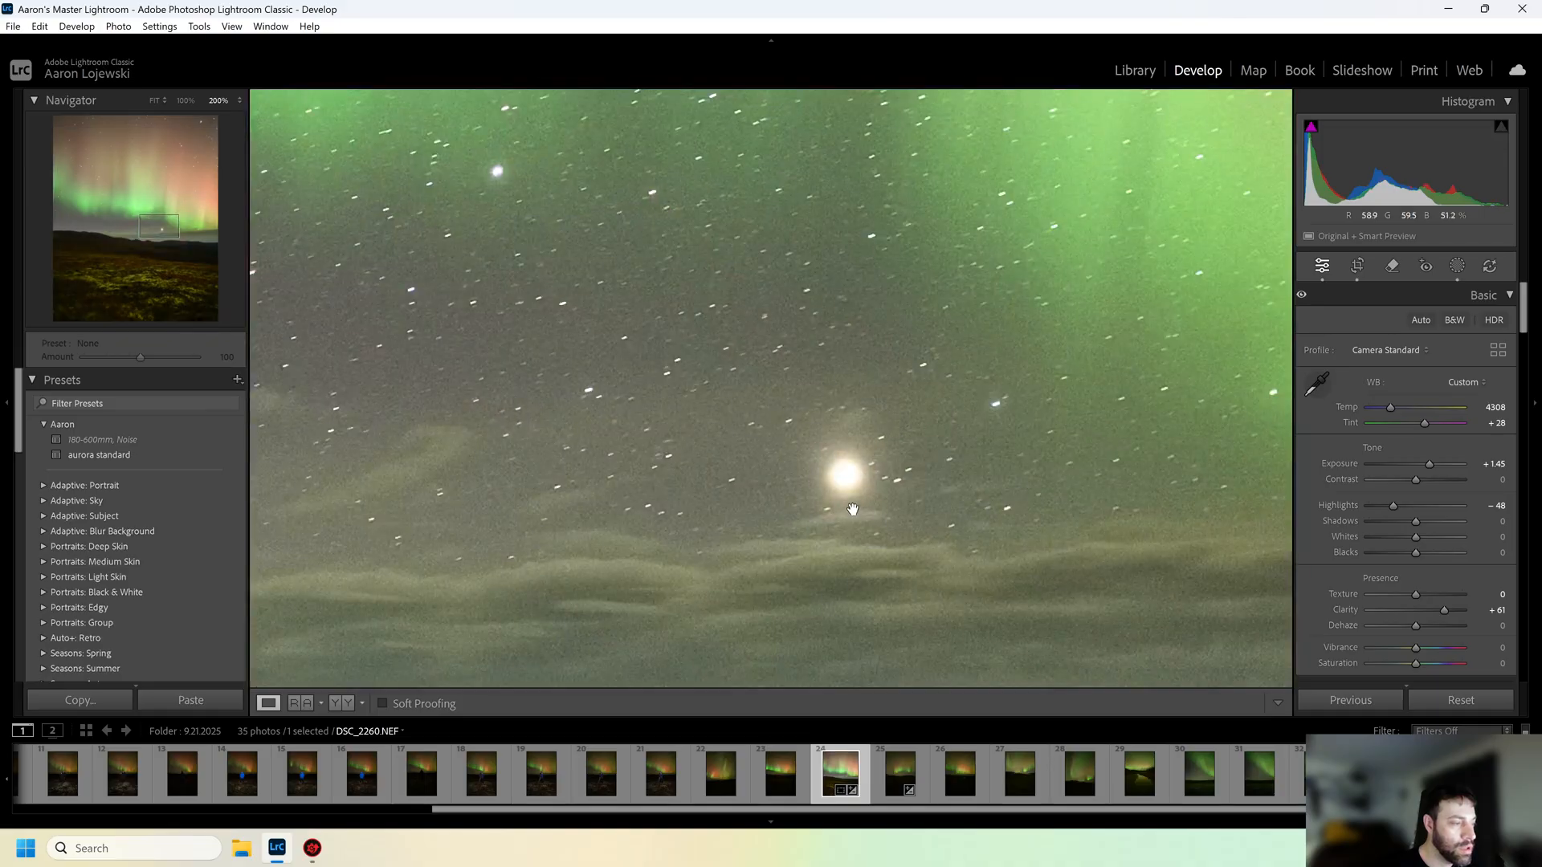
drag(832, 584, 868, 327)
drag(755, 558, 760, 351)
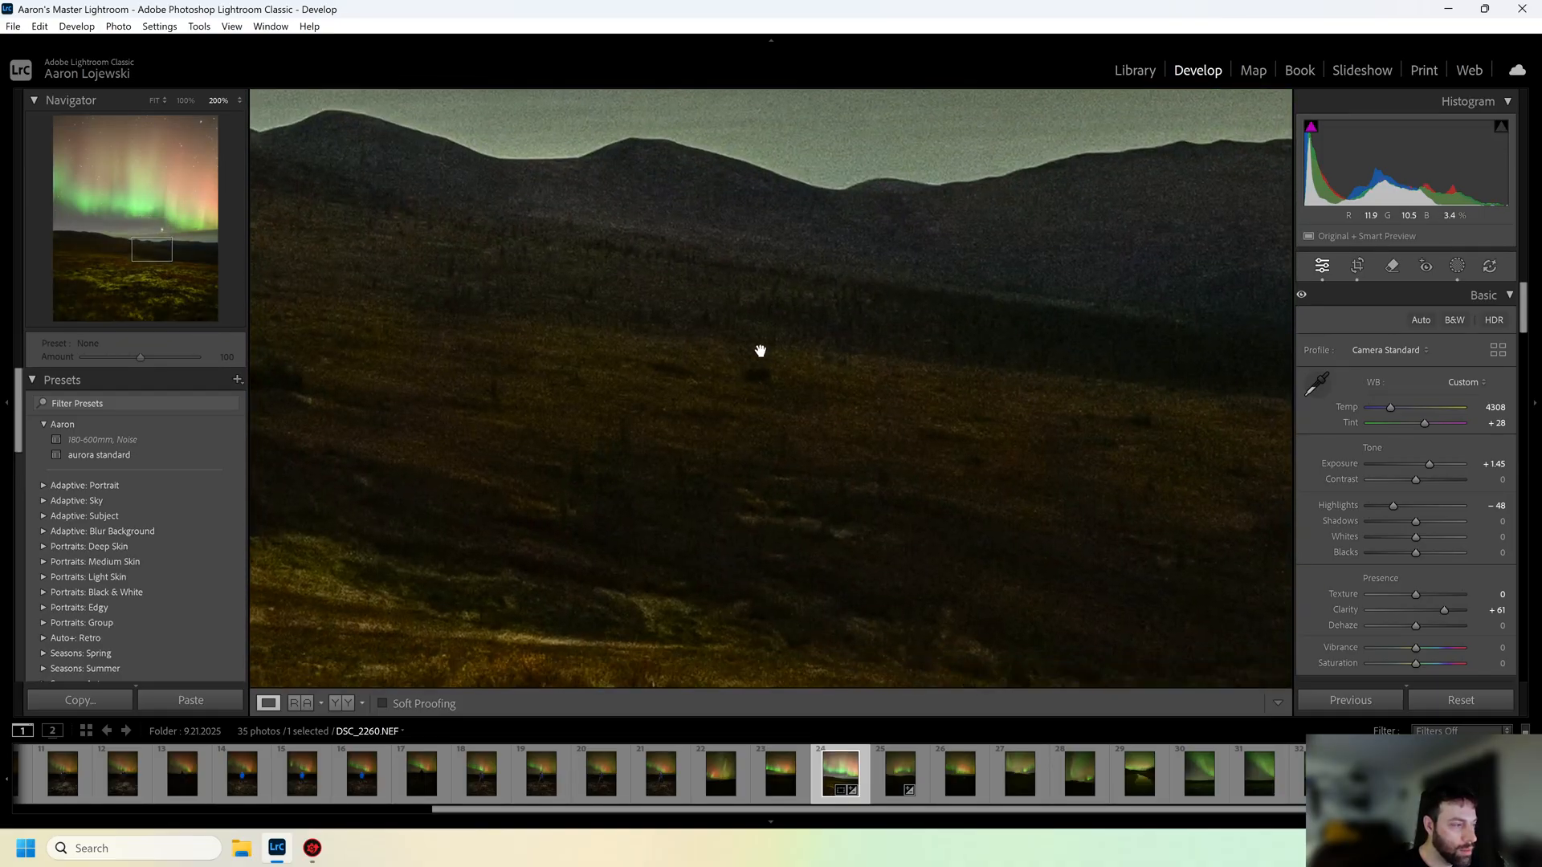
drag(719, 465, 956, 454)
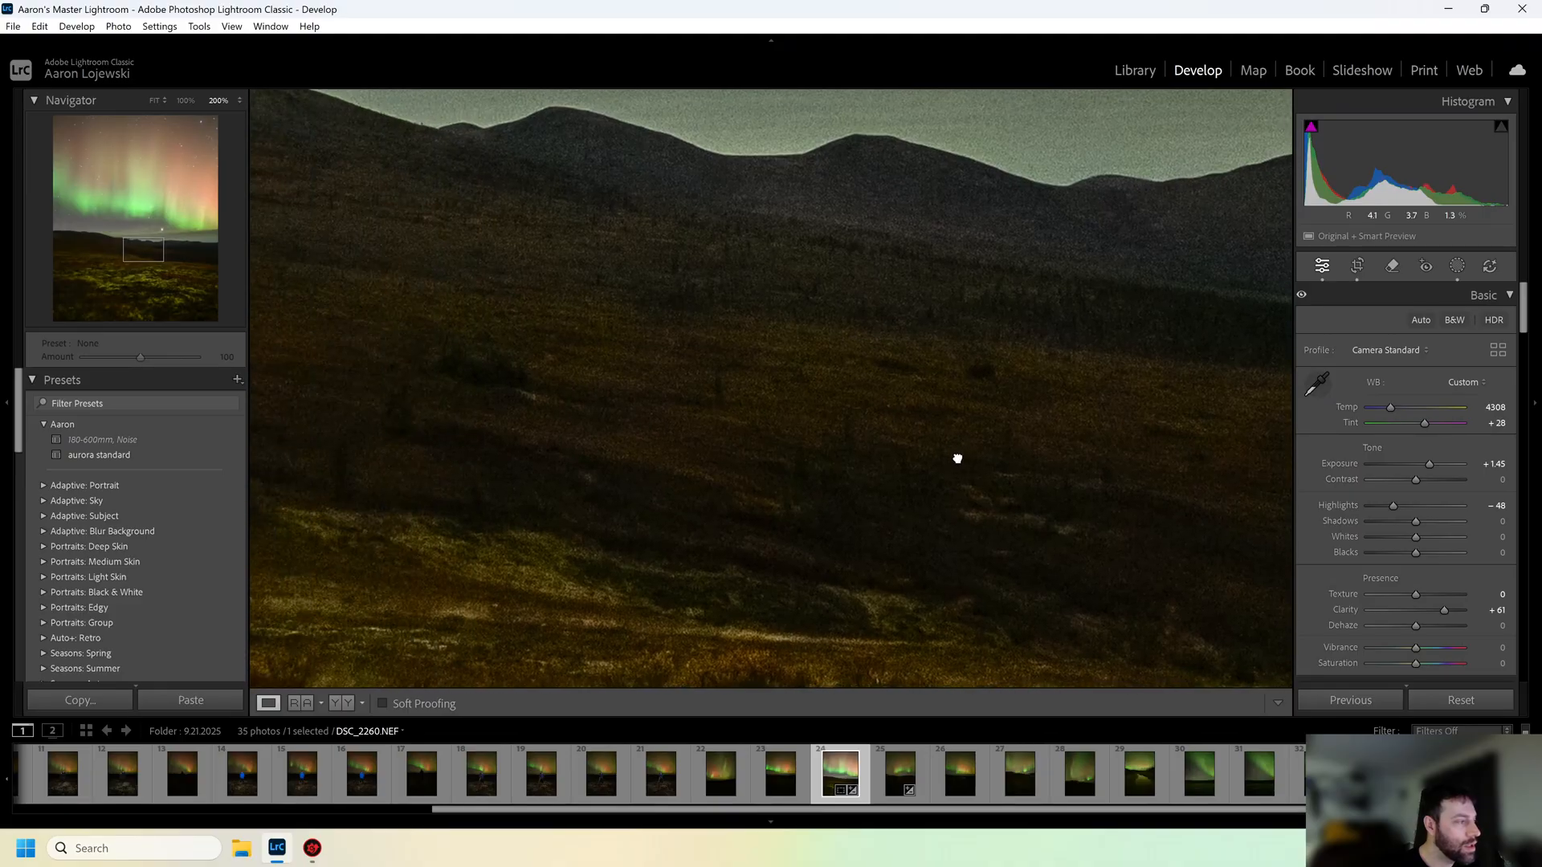
drag(654, 509, 873, 372)
click(803, 476)
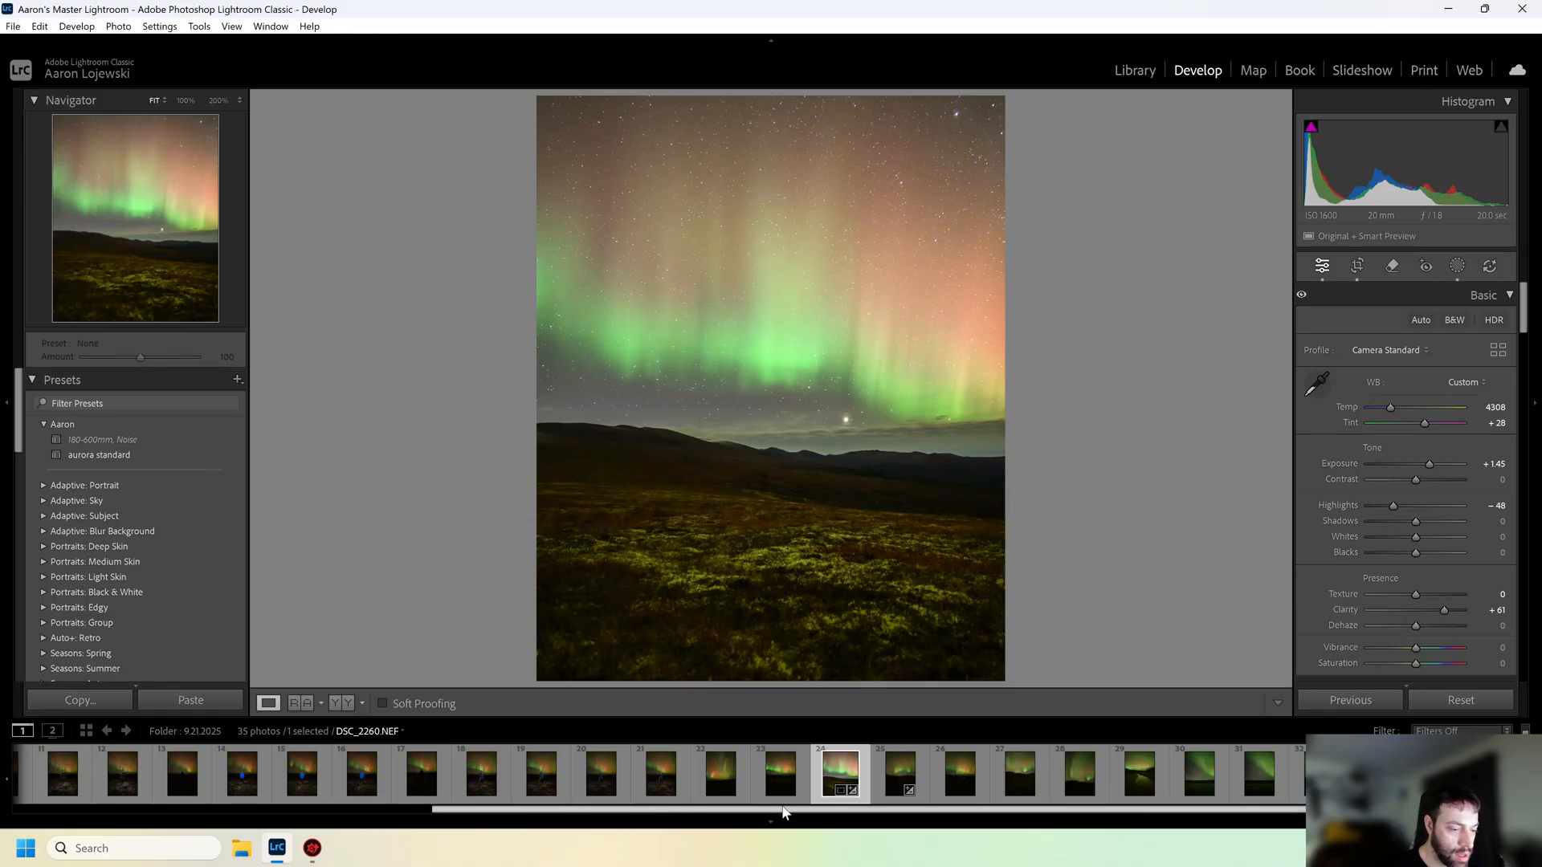
Review DSC_2269.NEF, including its river stones up close, and compare it with DSC_2270.NEF and DSC_2266.NEF
click(1379, 774)
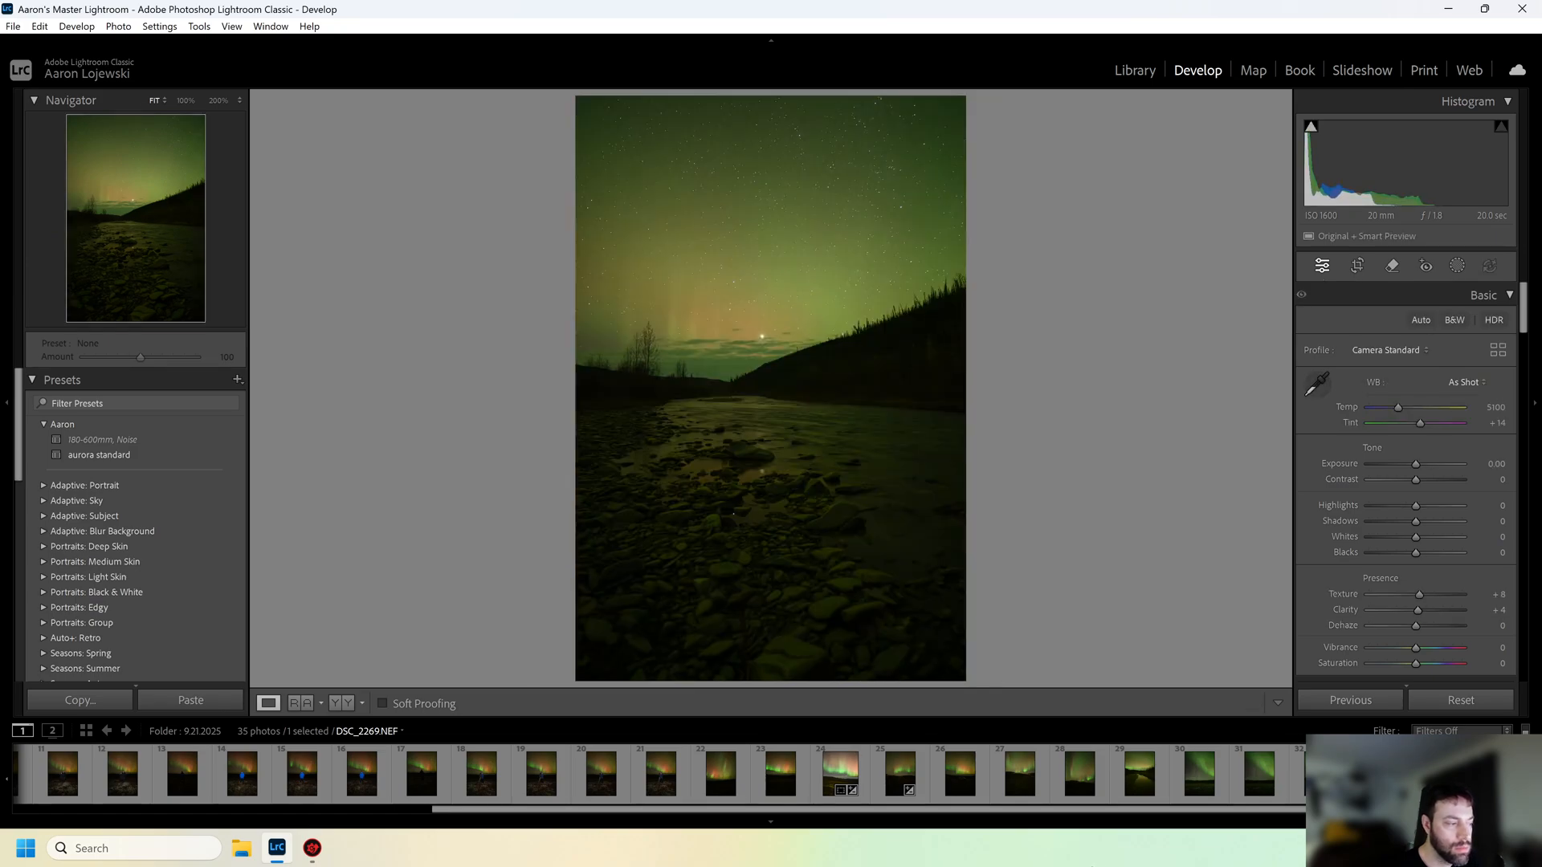
click(733, 516)
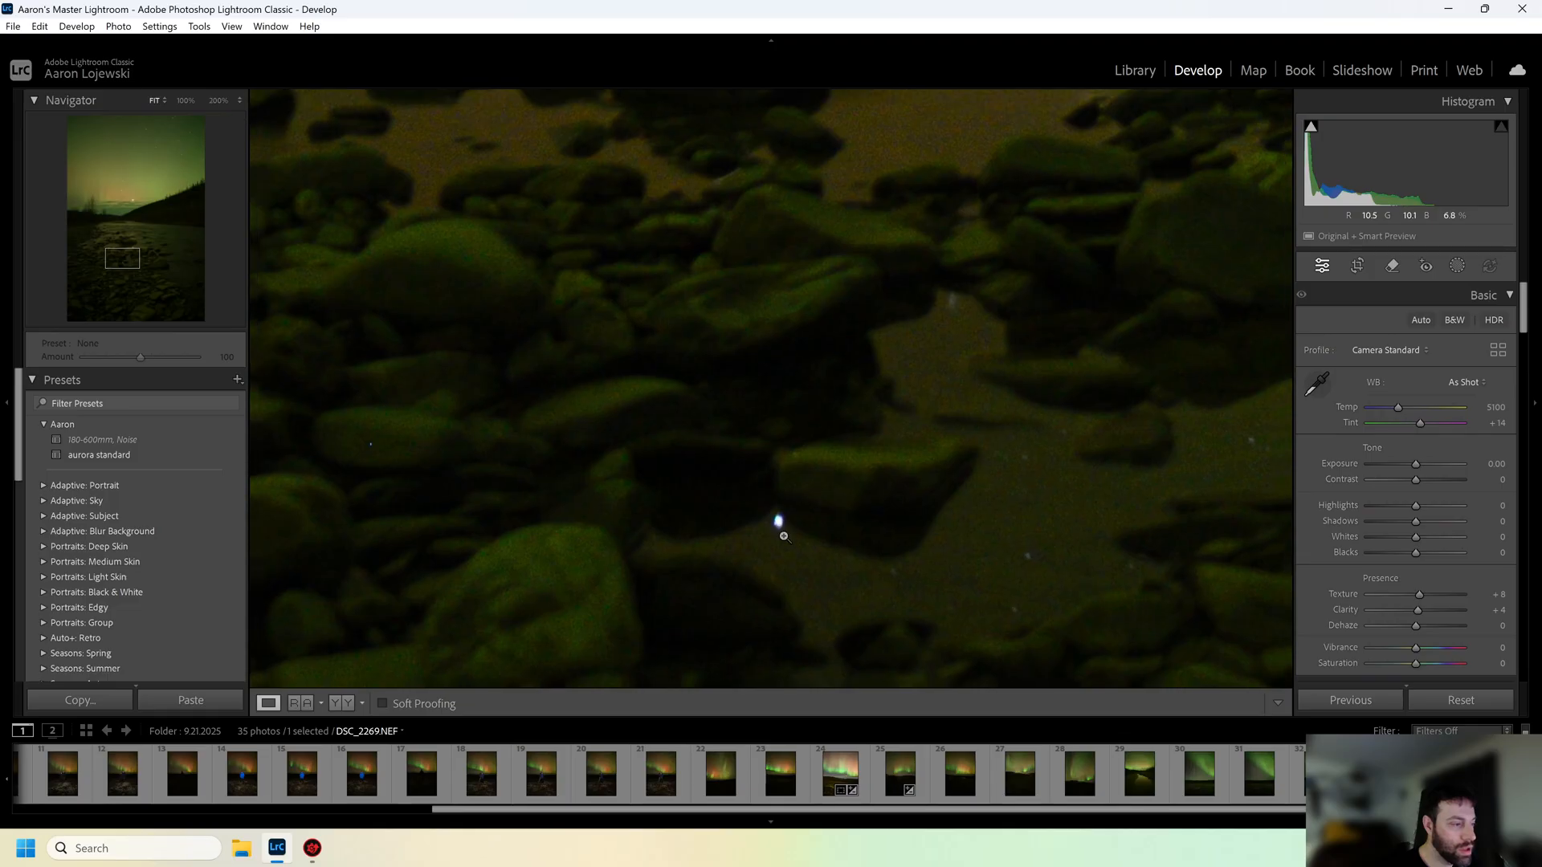
click(775, 525)
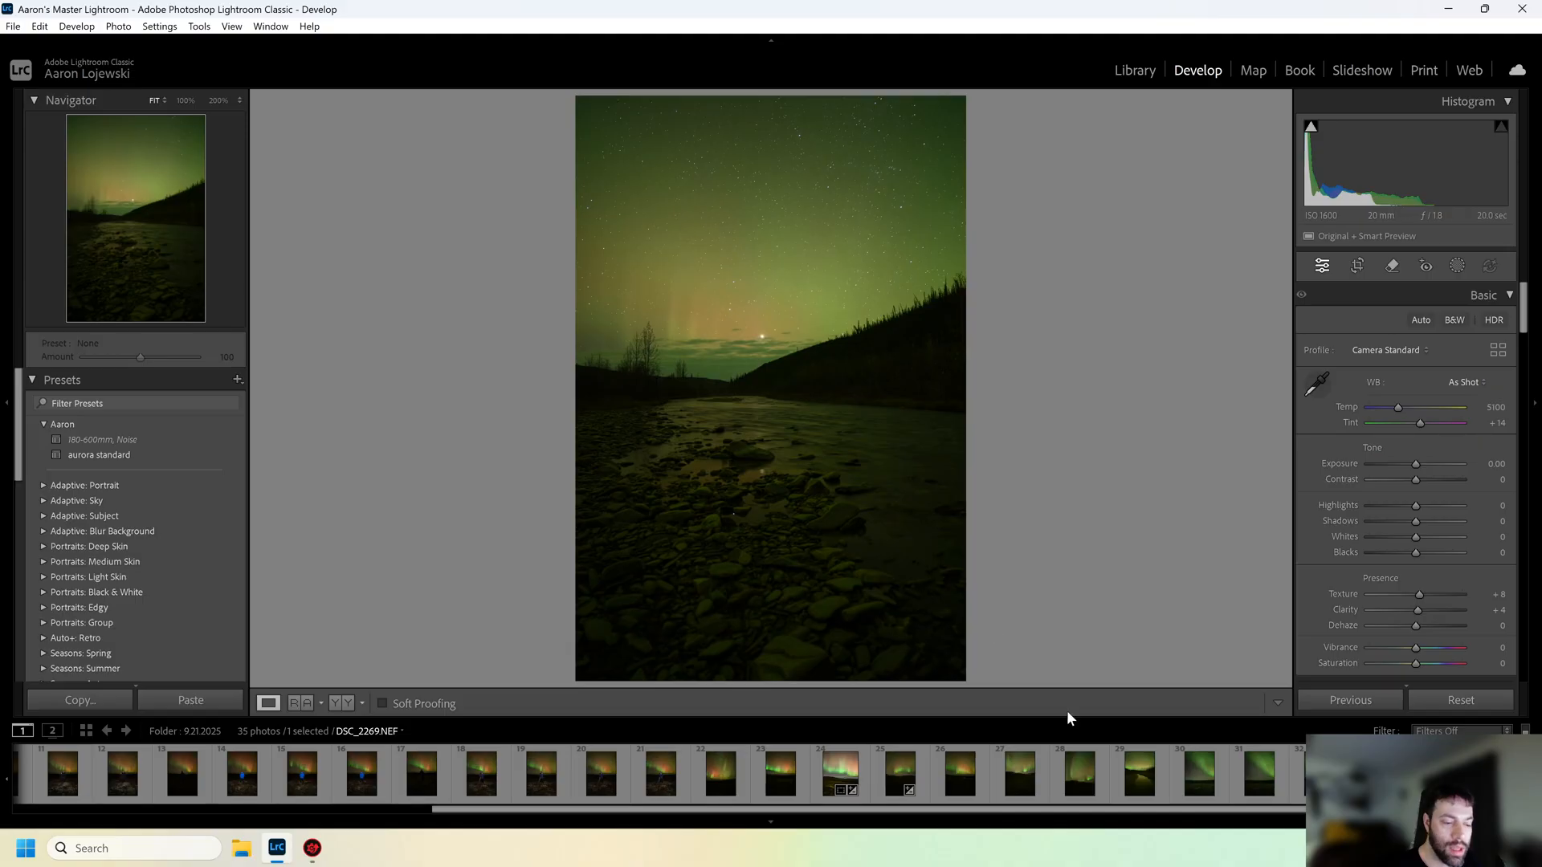
key(Right)
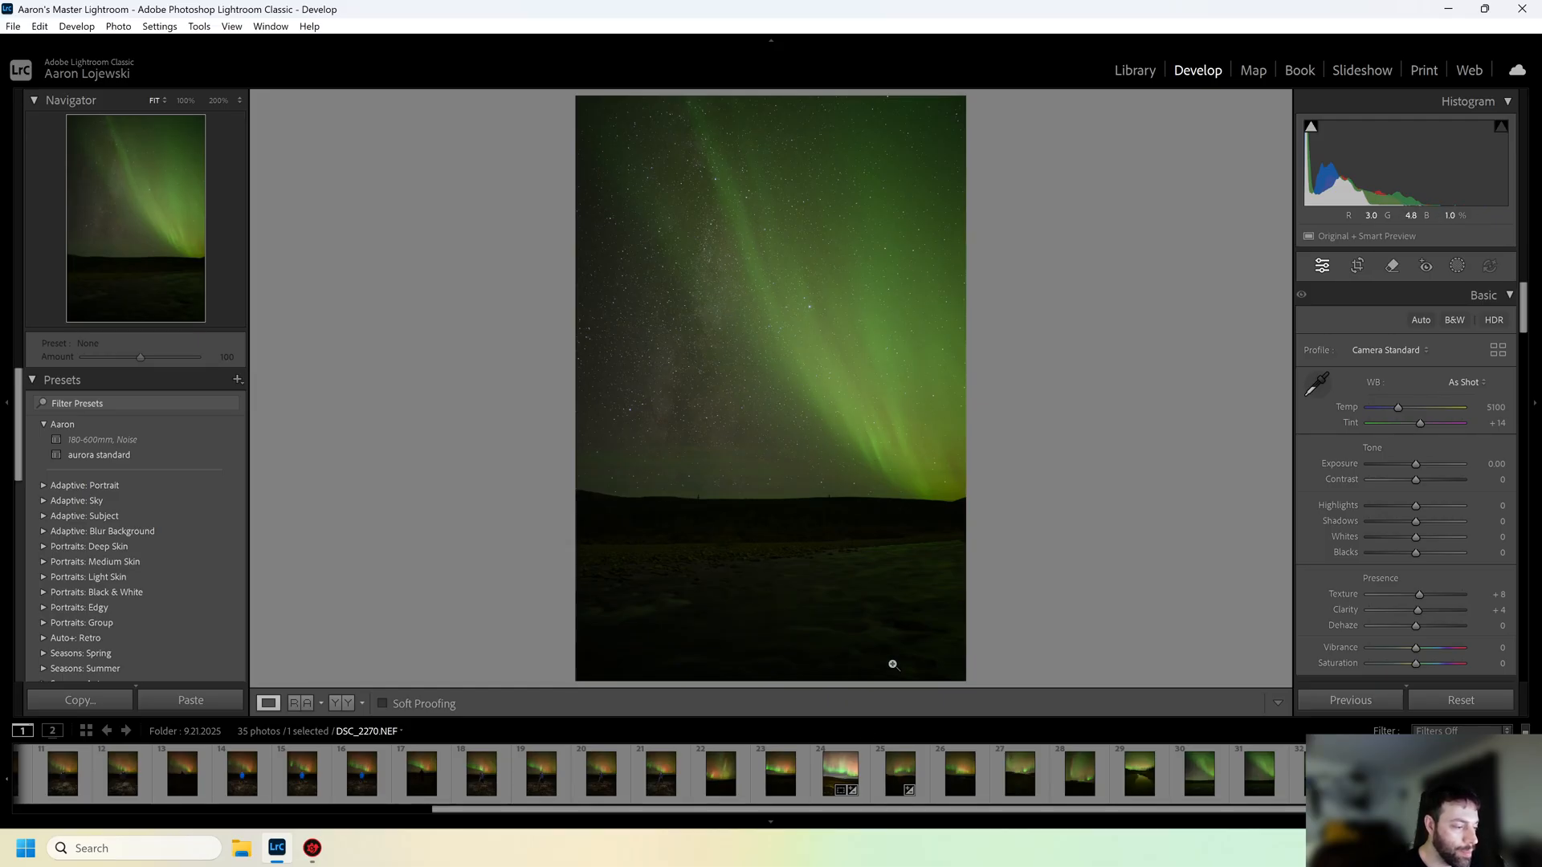
click(1201, 782)
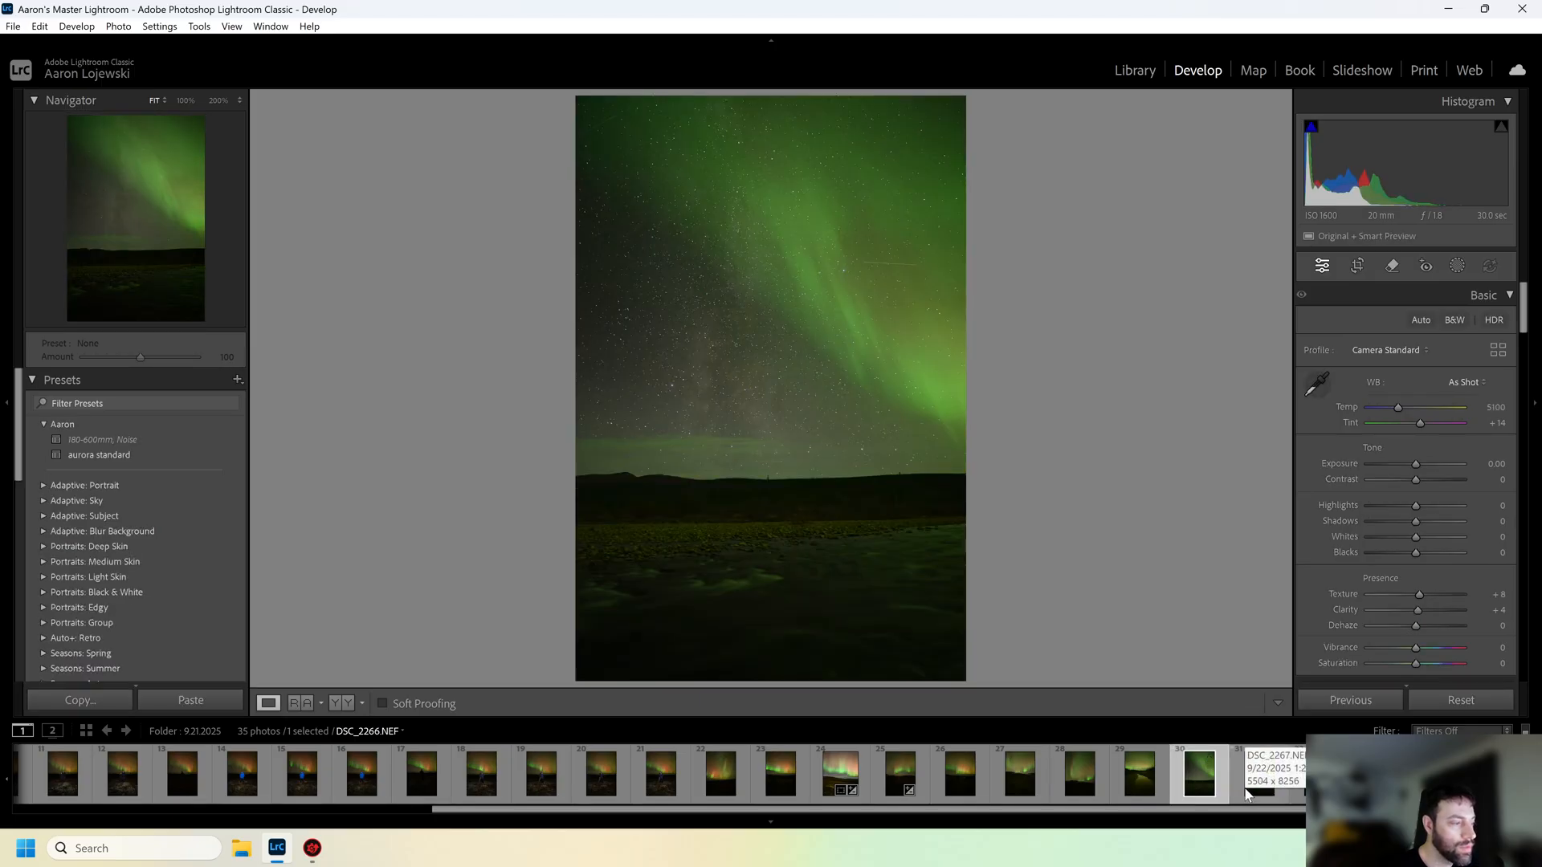
Set the clarity of DSC_2267.NEF to +68 and examine its treeline and rocky shore up close
click(1249, 794)
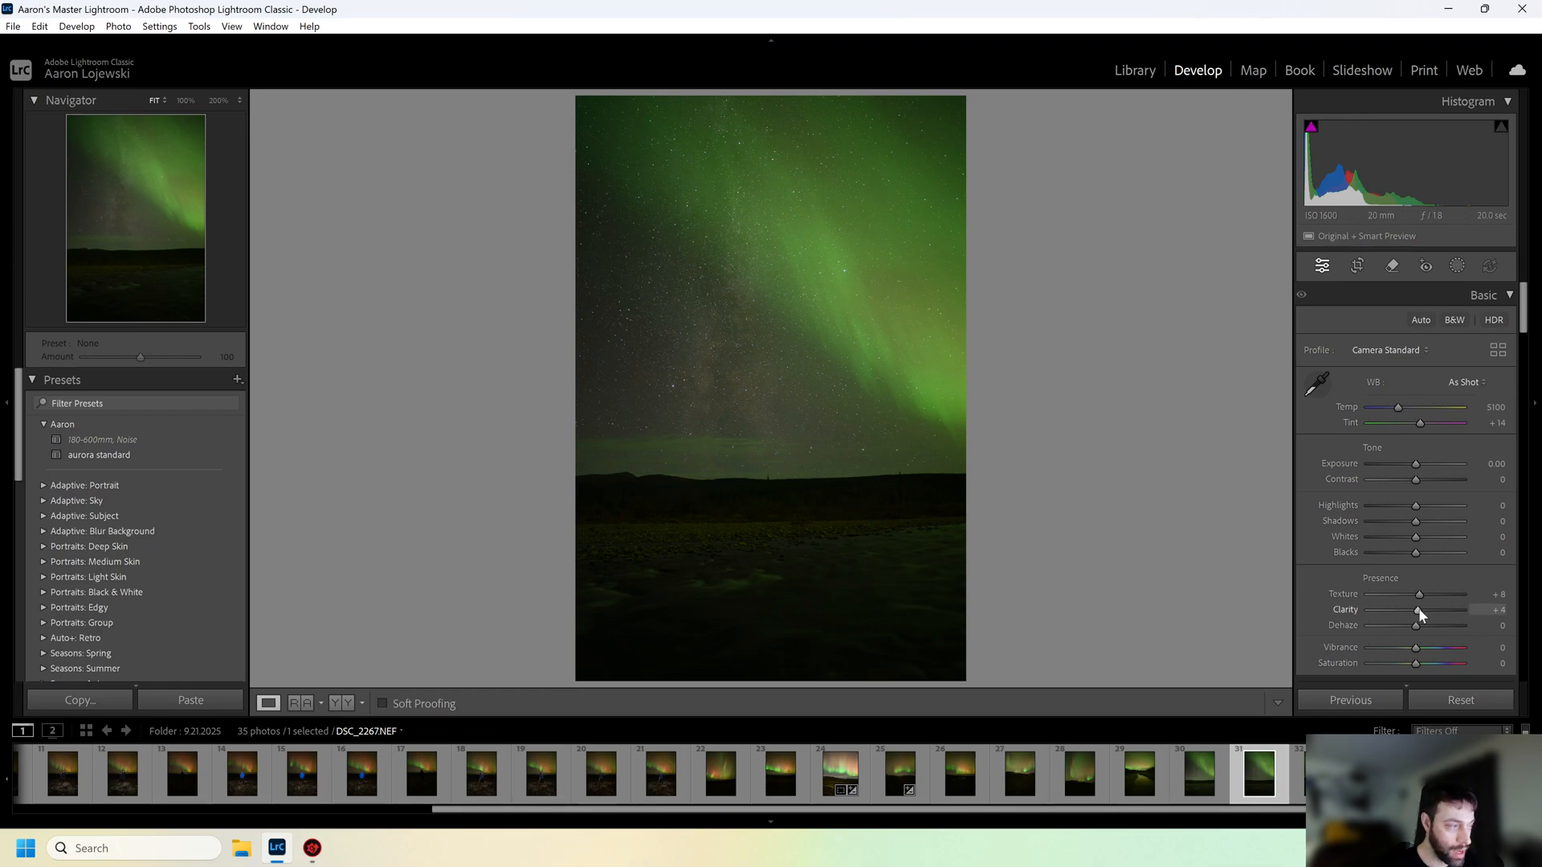
drag(1418, 609, 1449, 617)
click(857, 557)
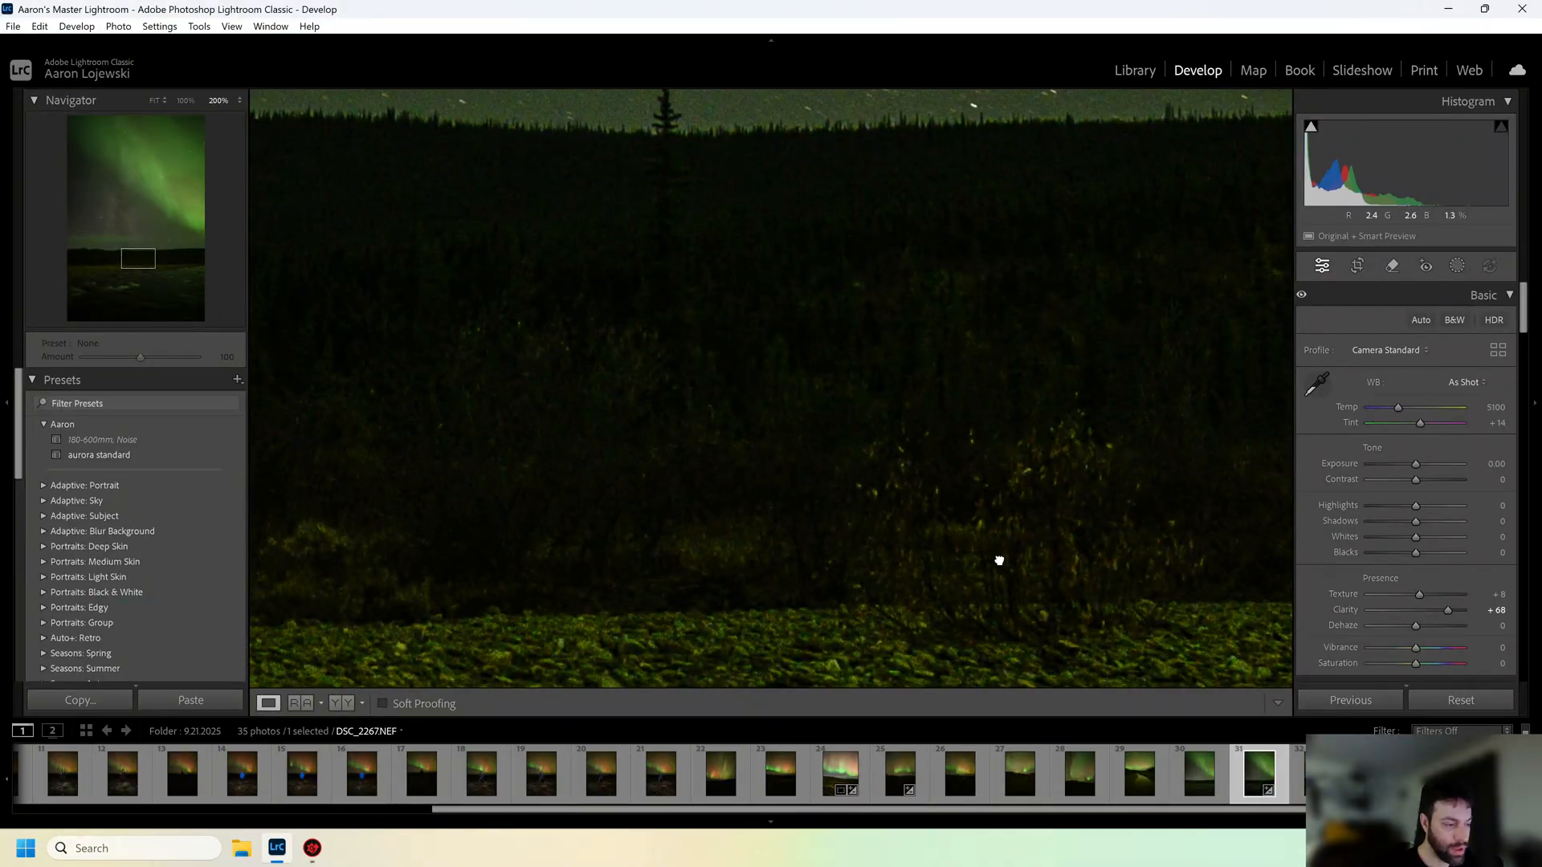
click(998, 561)
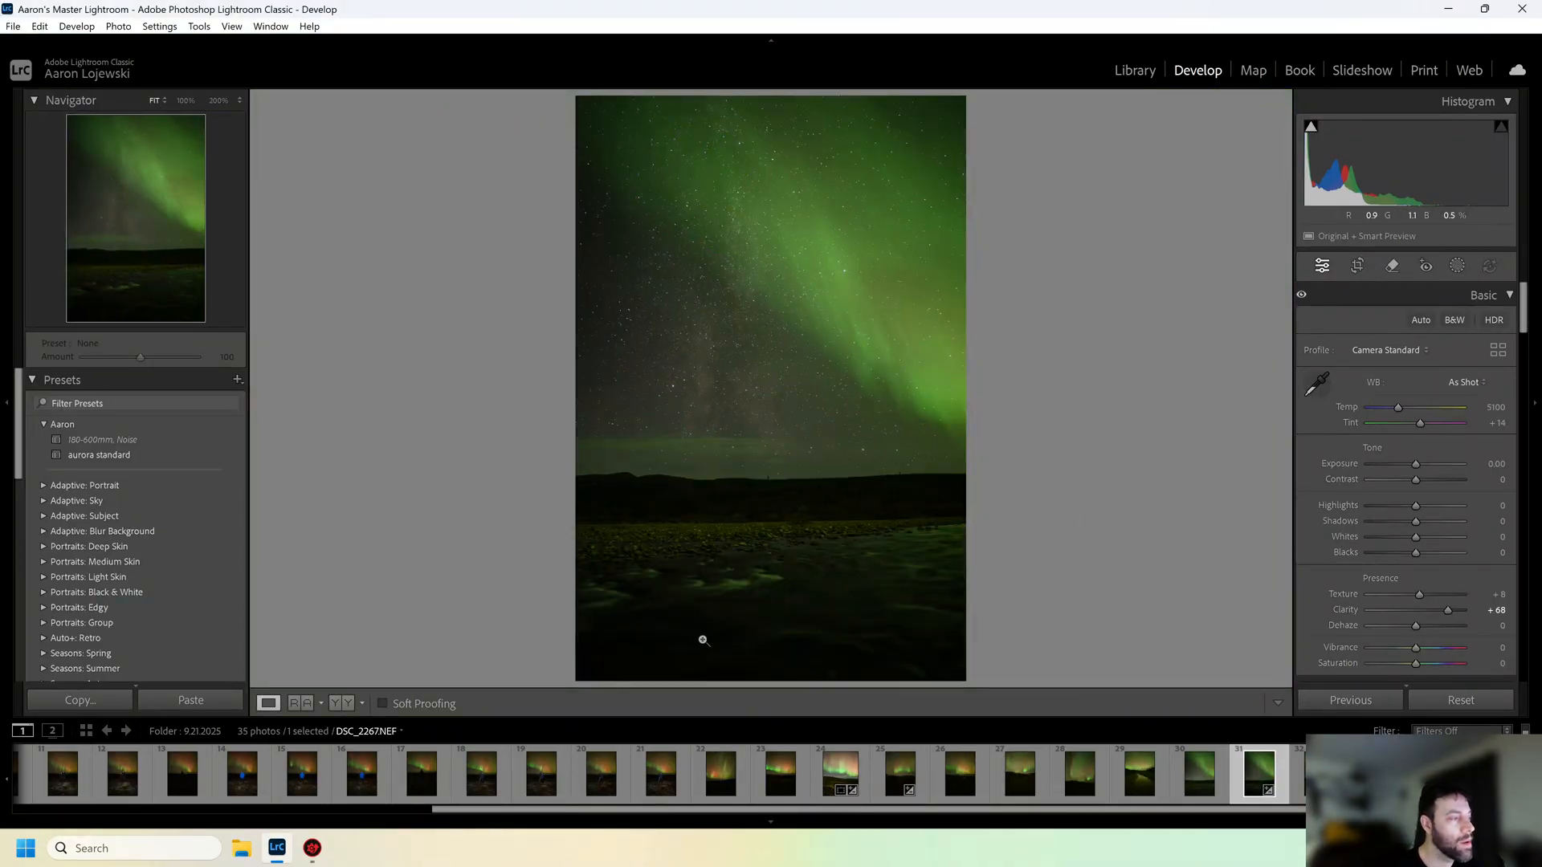
Look at the river photo DSC_2261.NEF, and apply the aurora standard preset to DSC_2264.NEF
click(1131, 779)
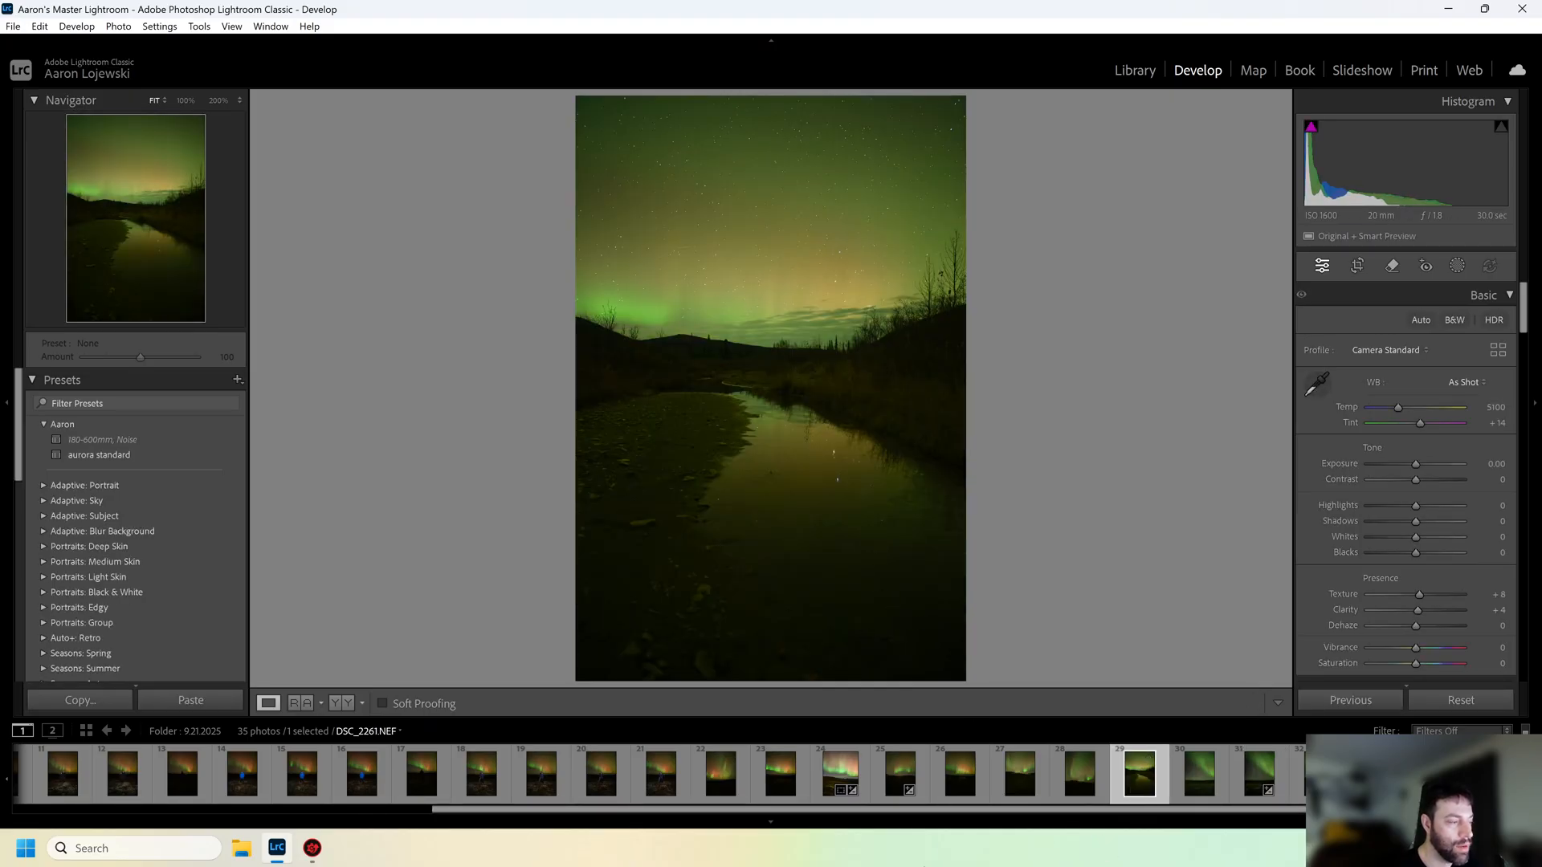
click(1076, 776)
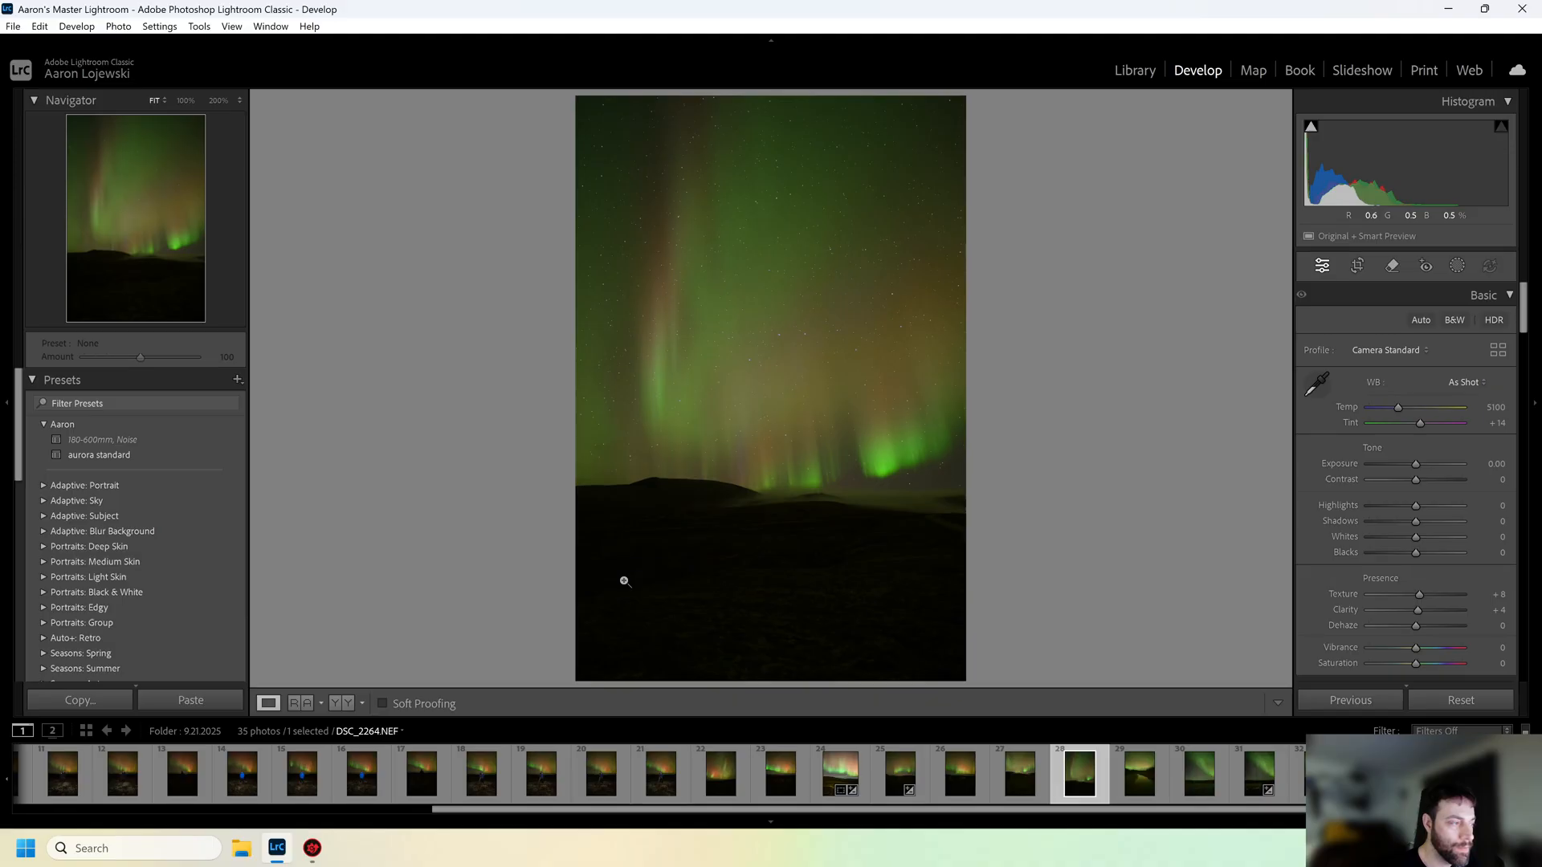
click(161, 455)
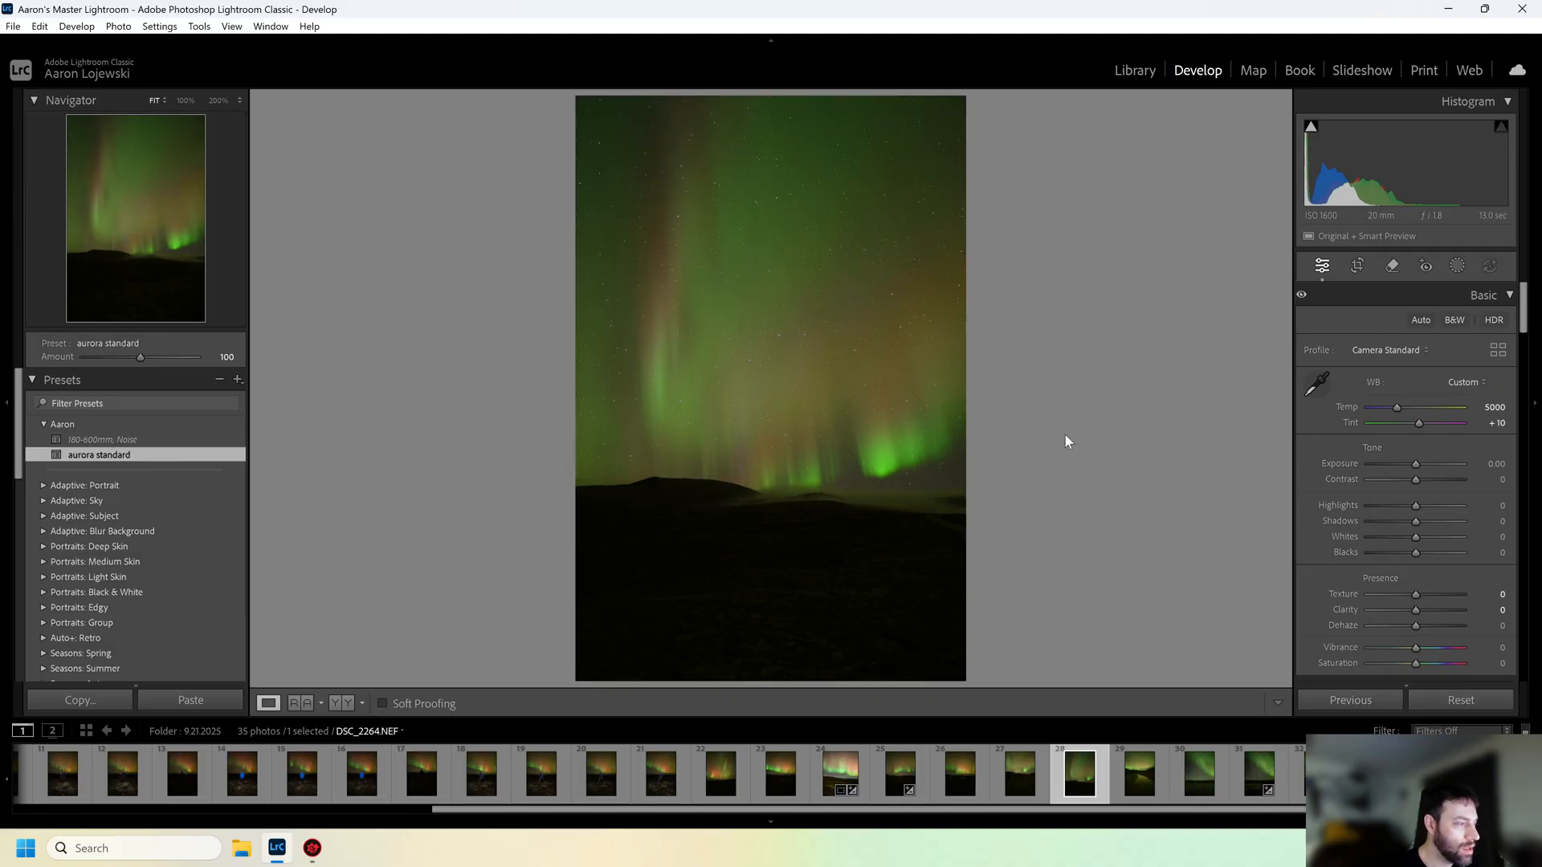
Set the photo's white balance to temperature 4051 and tint +23, and raise its exposure to +2.09
drag(1411, 466, 1426, 467)
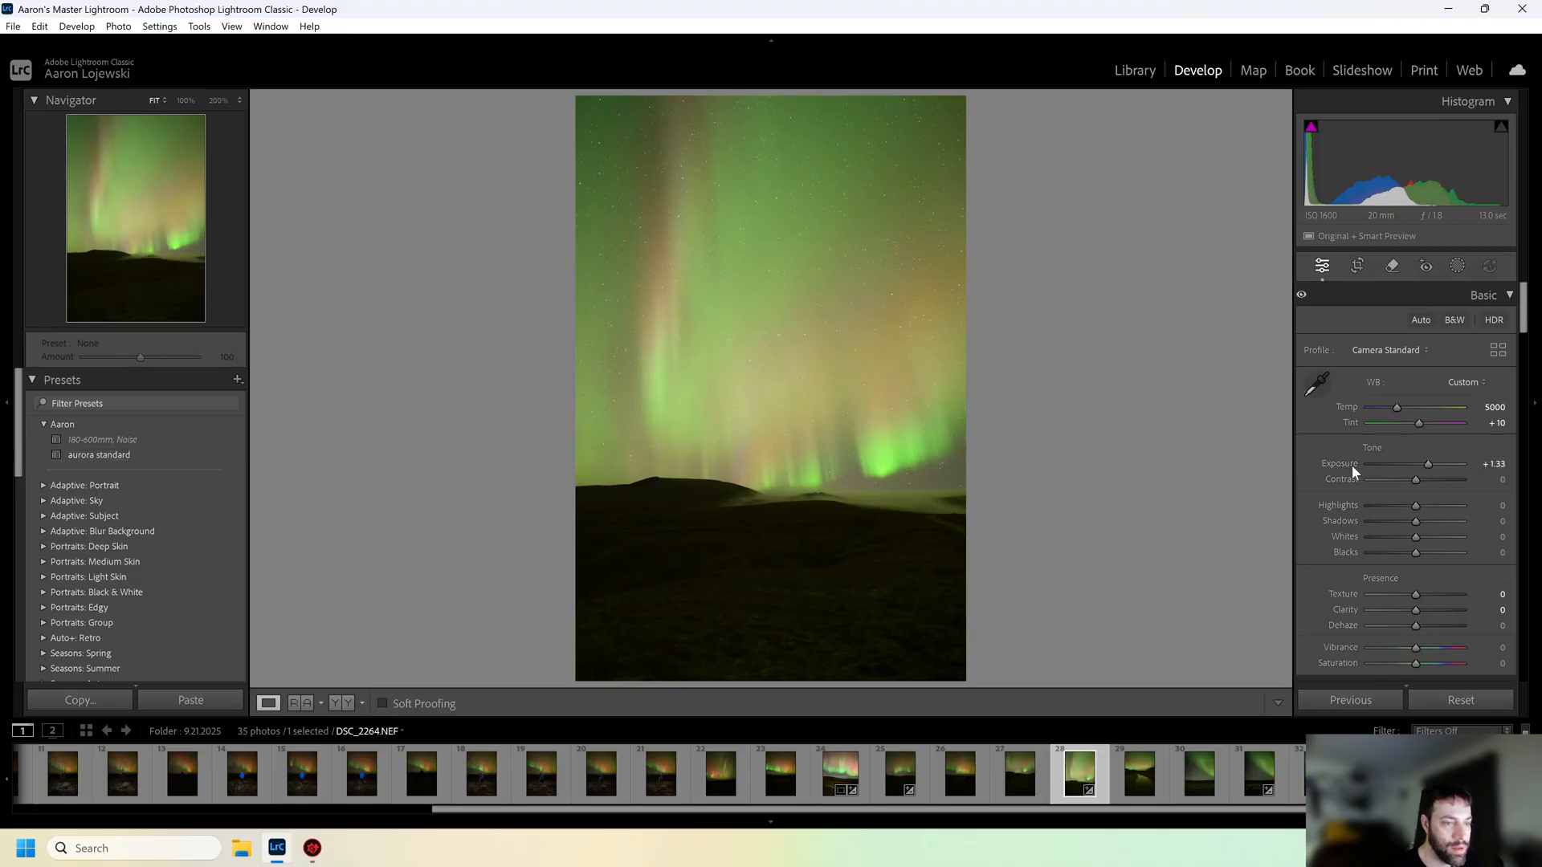
drag(1397, 407, 1387, 408)
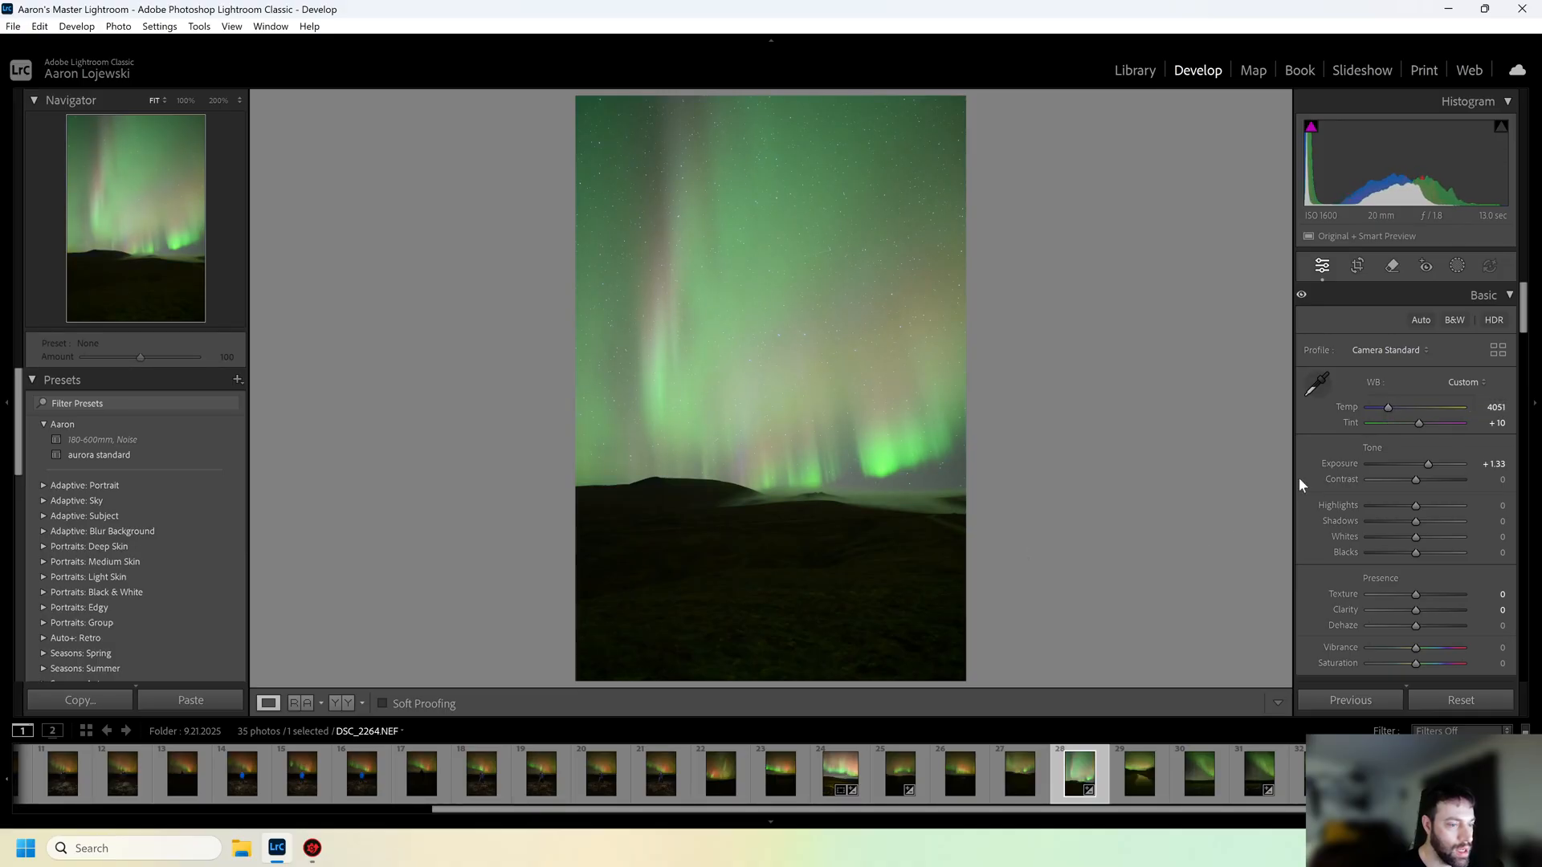
click(881, 506)
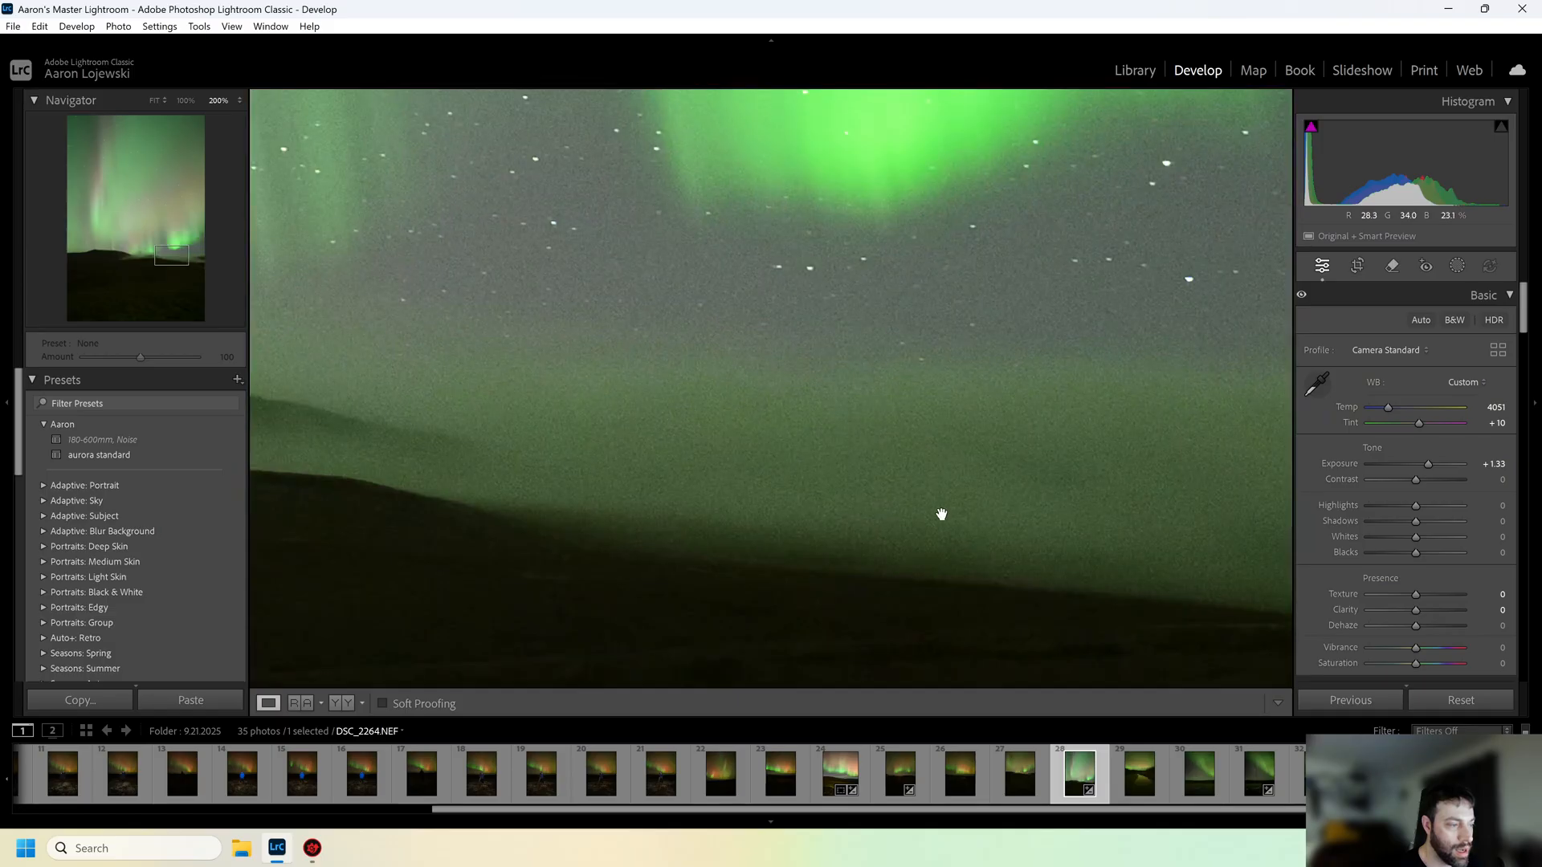
drag(939, 513, 669, 485)
click(1042, 536)
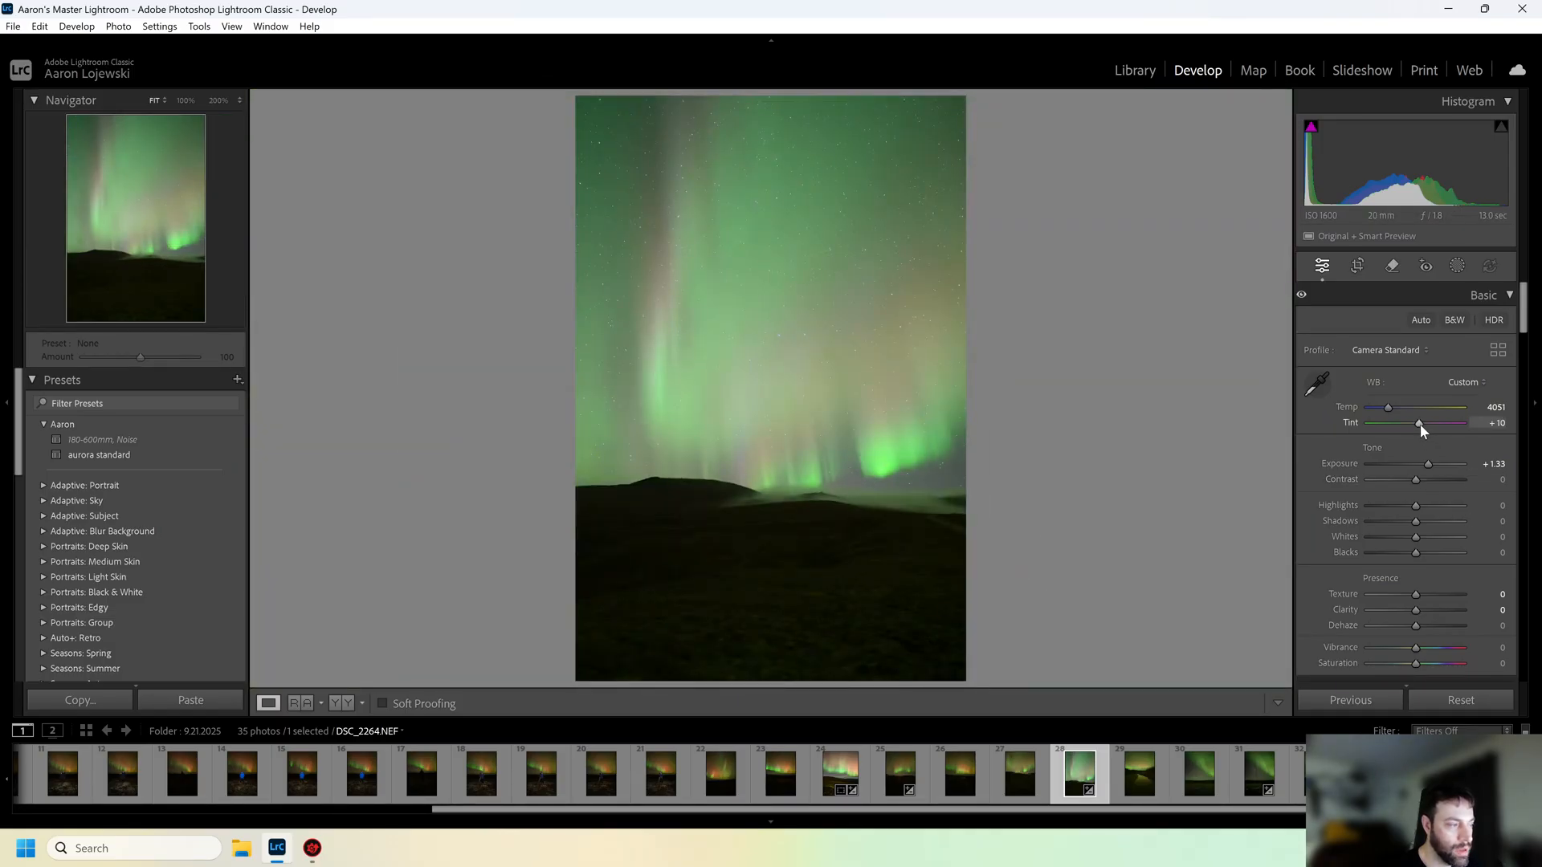
drag(1419, 424, 1424, 422)
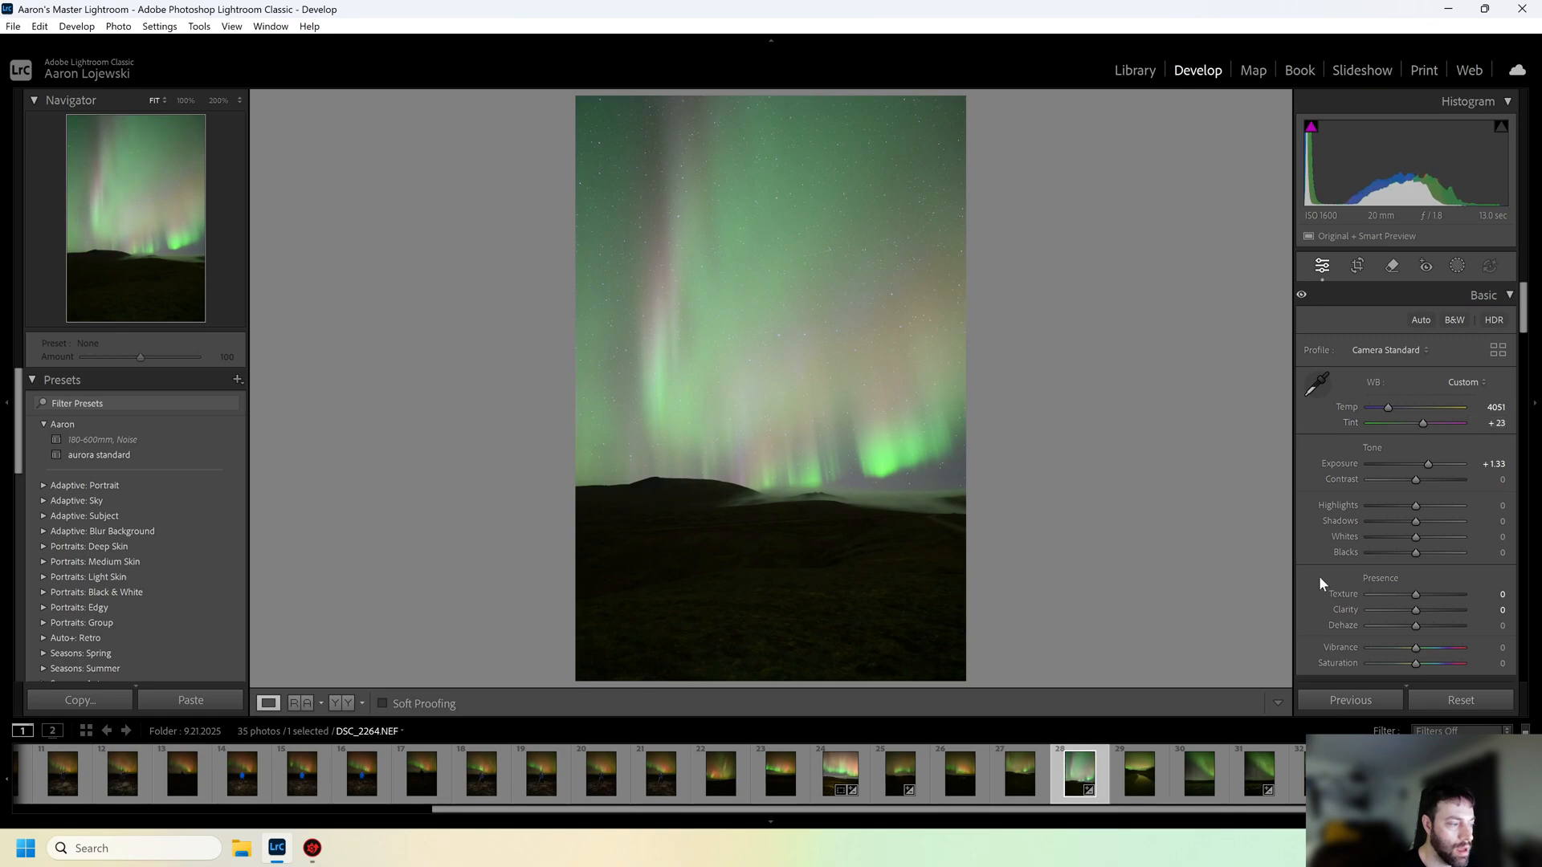
drag(1428, 465, 1436, 461)
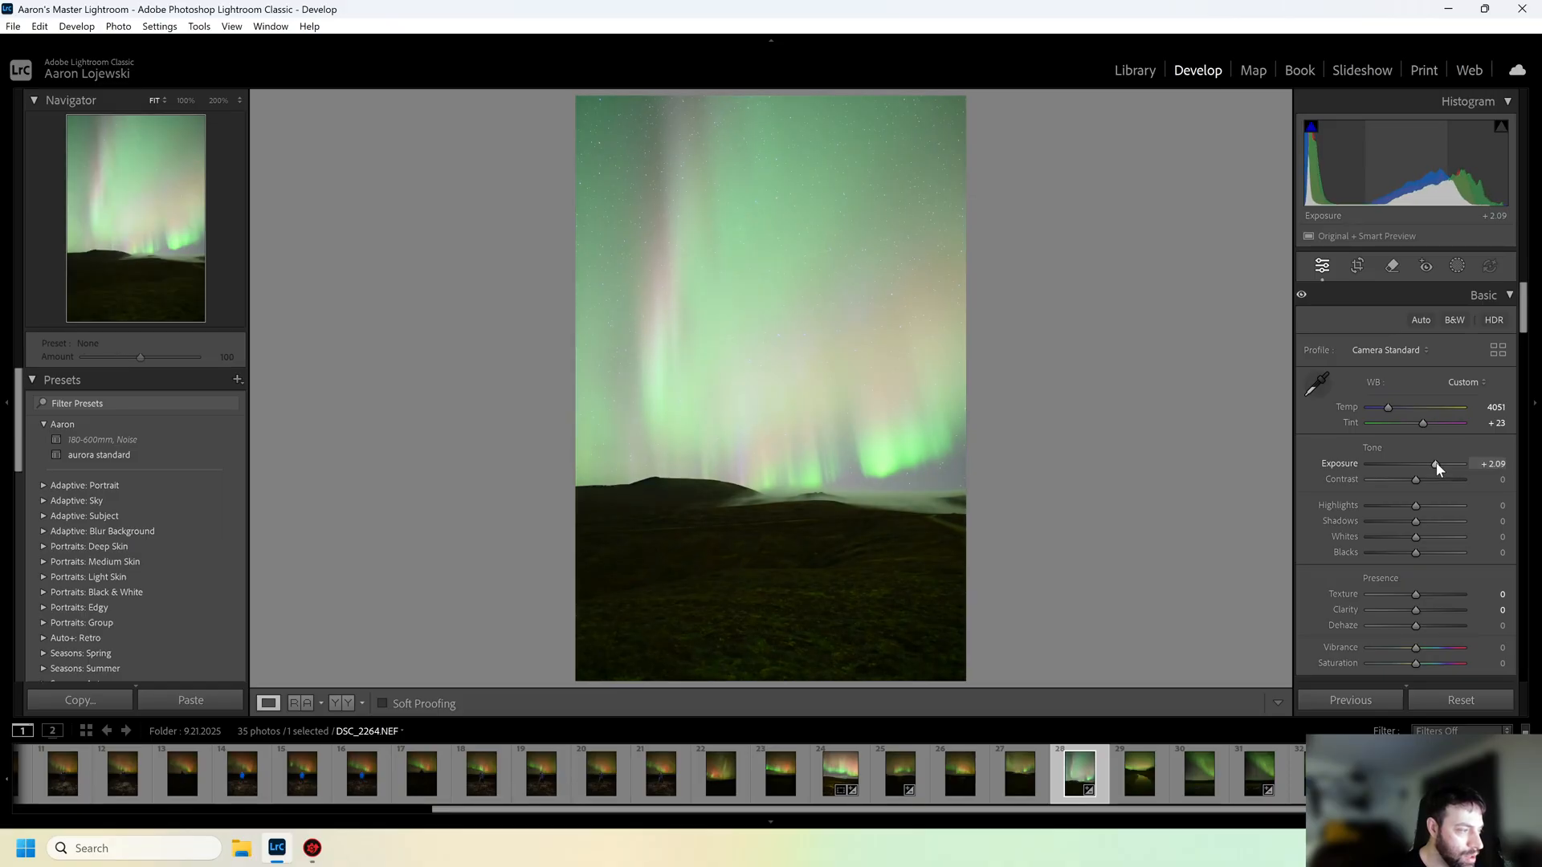
Mask the sky and set the mask's contrast to 57, highlights to -62 and whites to -49
click(1457, 269)
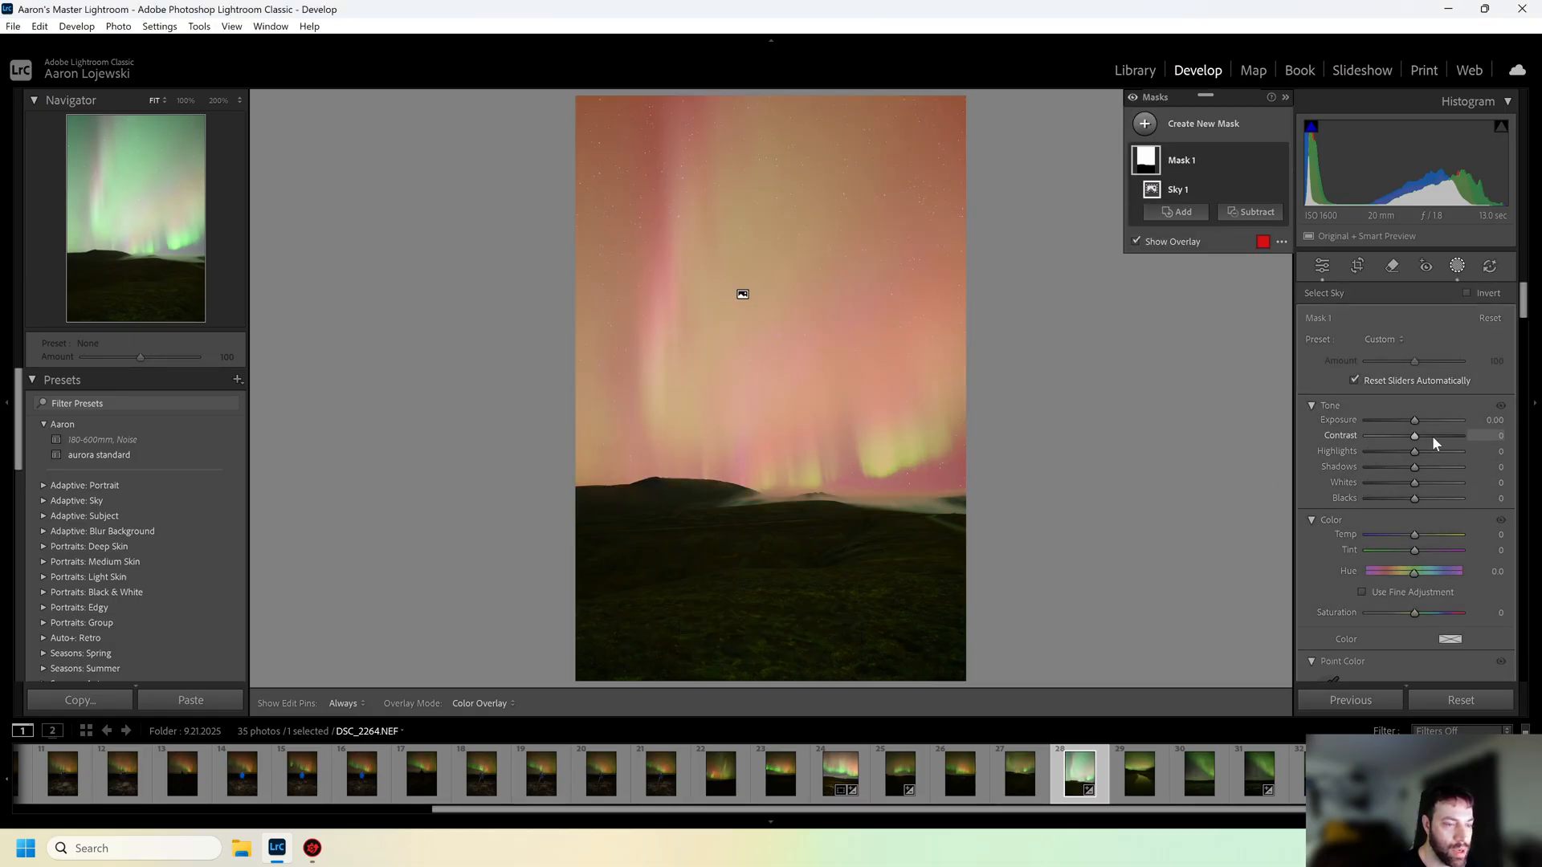
mouse_move(1415, 452)
mouse_down()
mouse_move(1383, 448)
mouse_move(1392, 482)
mouse_move(1421, 437)
mouse_move(1439, 441)
mouse_up()
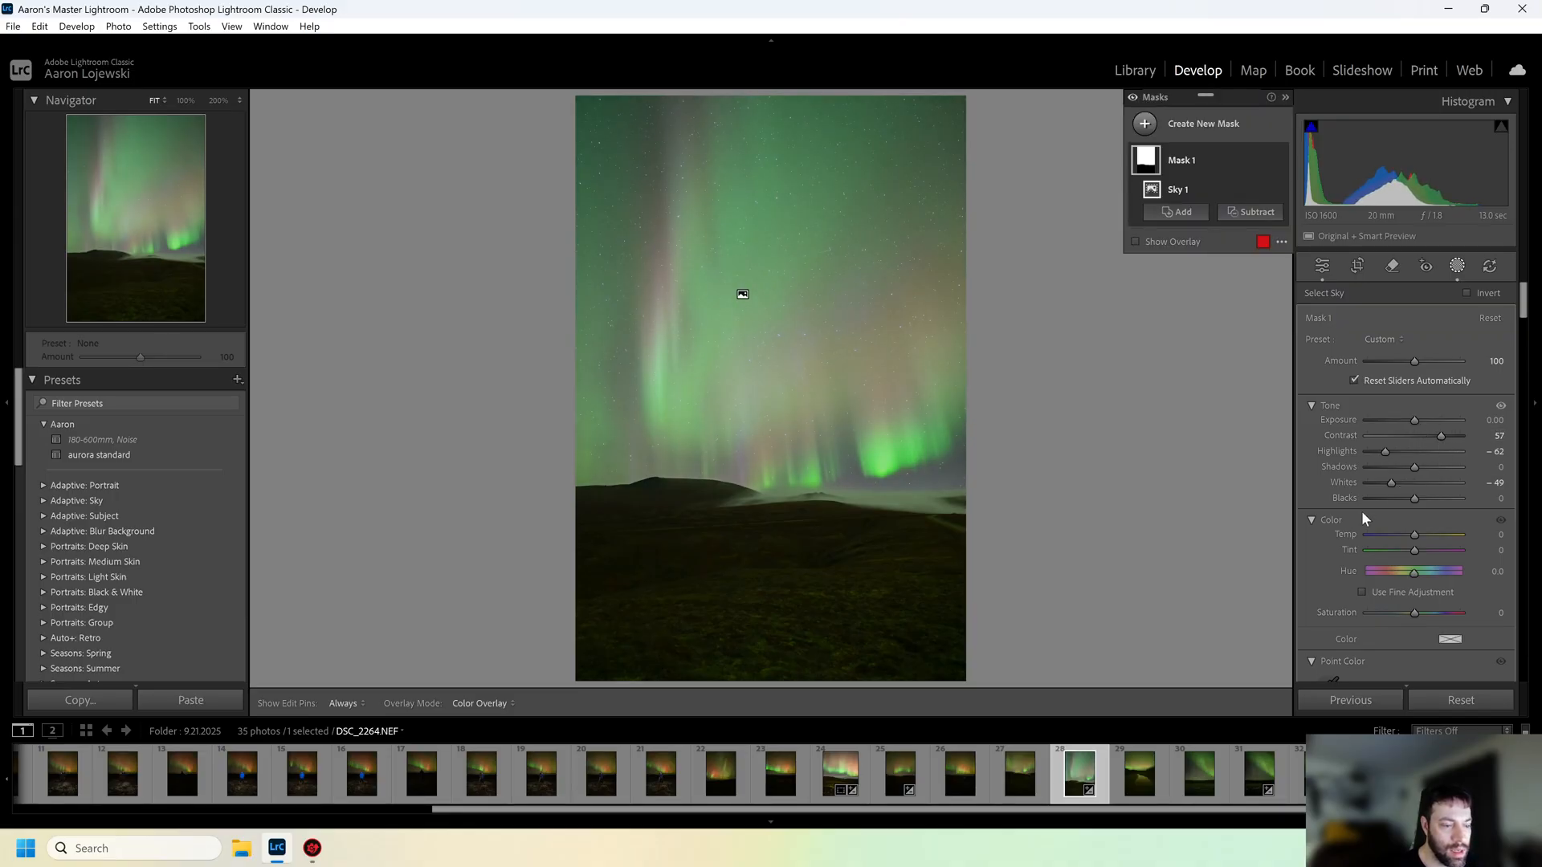
Set the clarity of DSC_2264.NEF to +28 and examine the stars in its sky up close
scroll(1362, 511, down, 6)
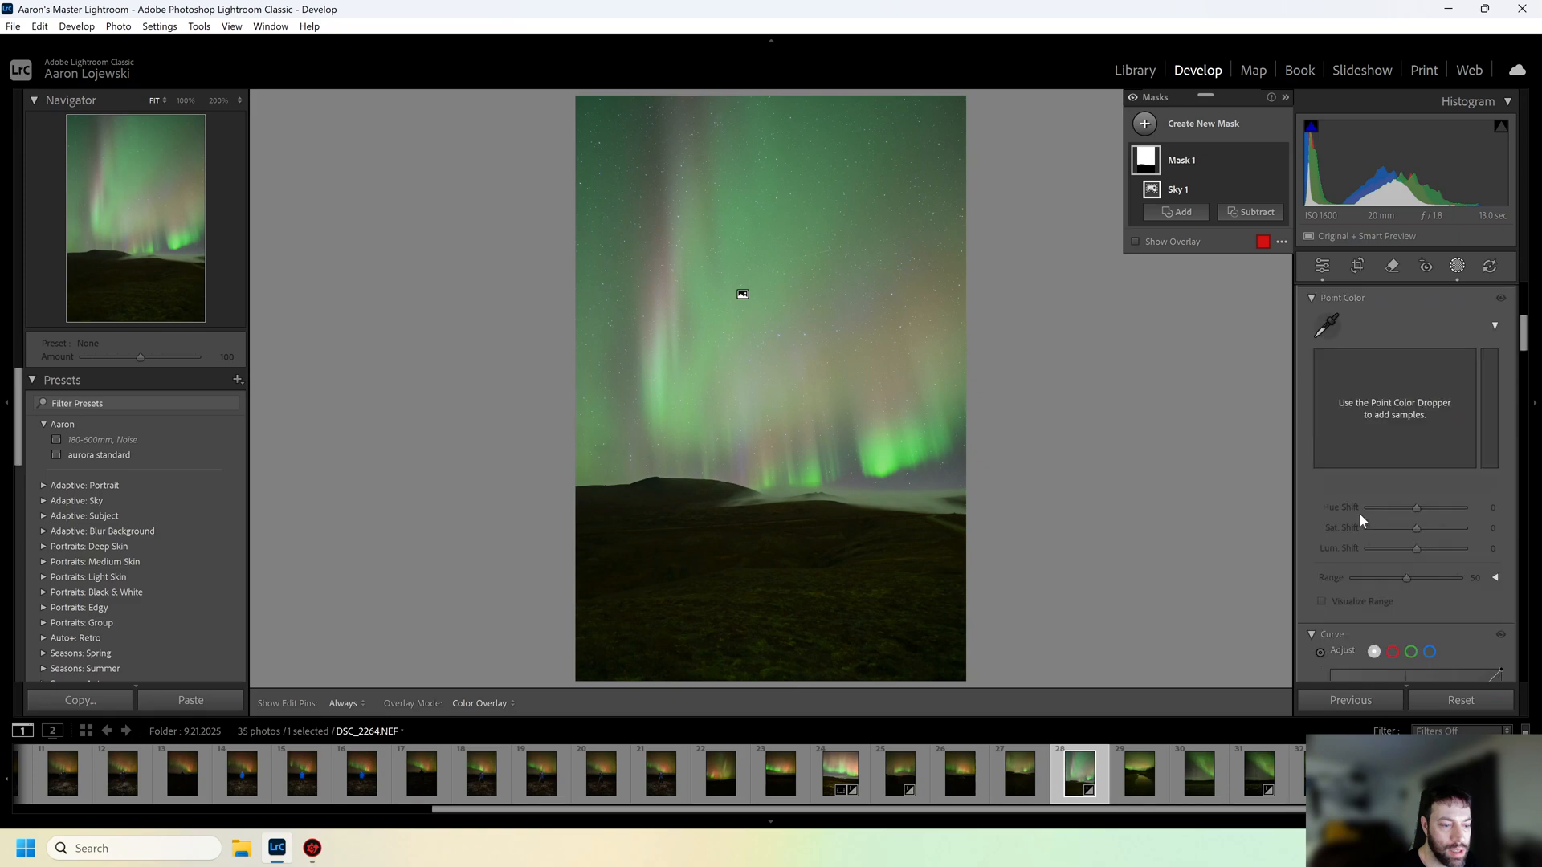
scroll(1361, 514, up, 6)
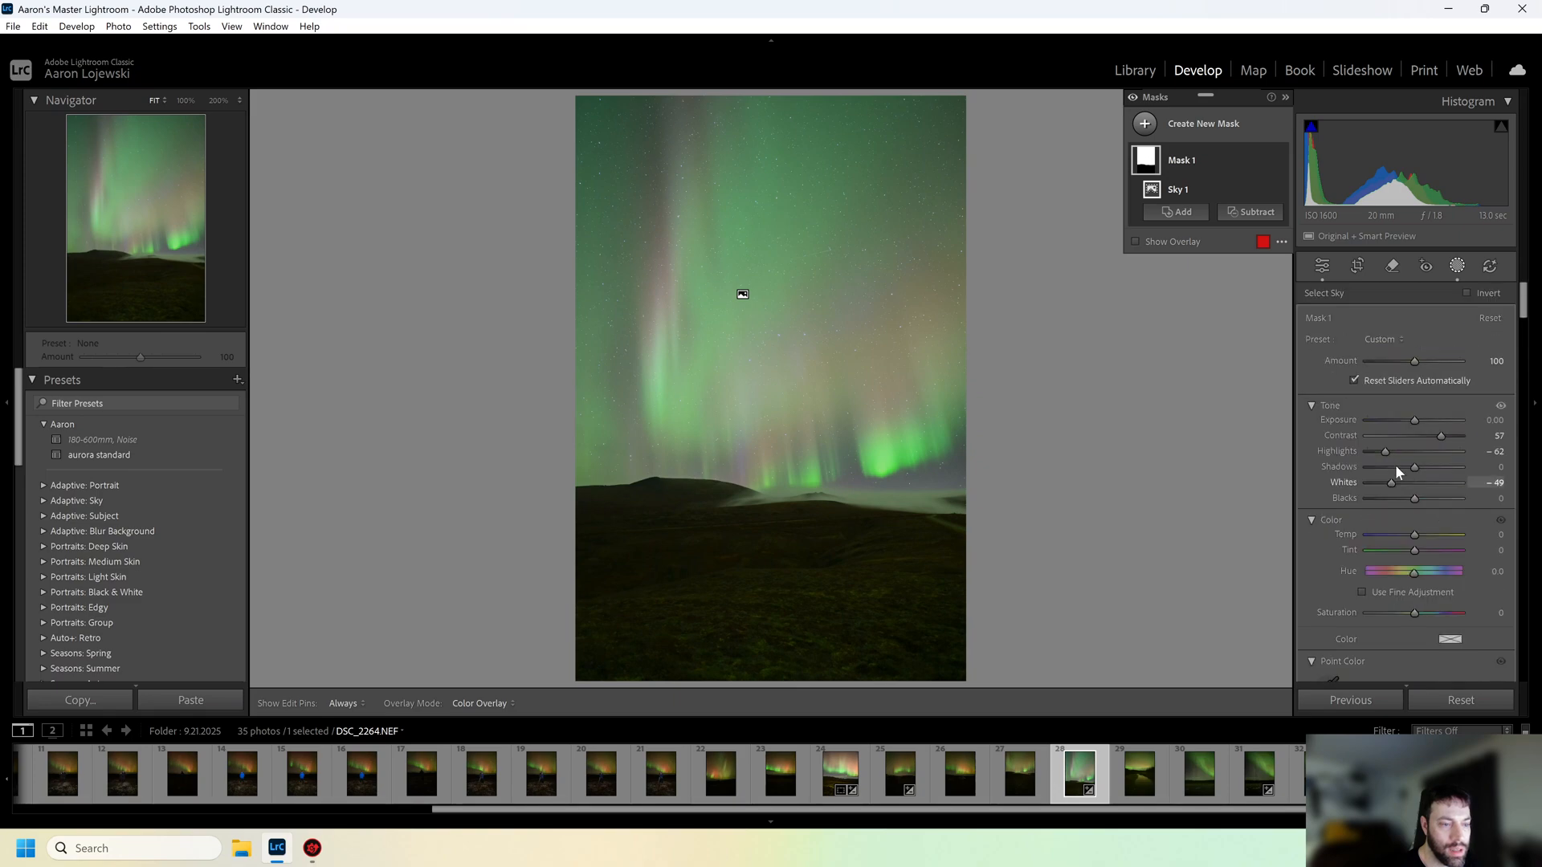
click(1457, 266)
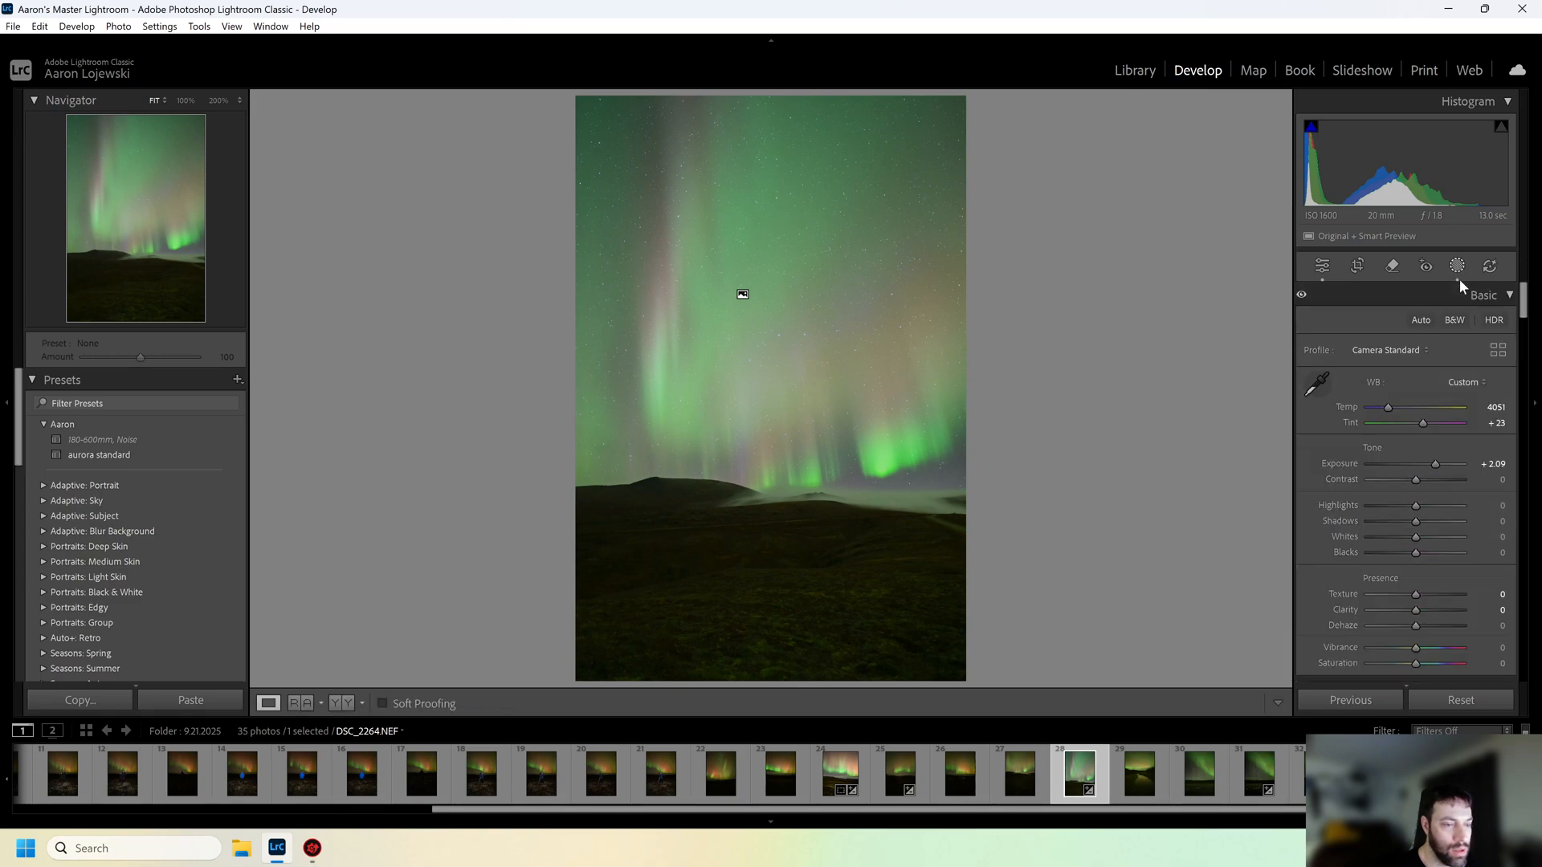
mouse_move(1407, 610)
mouse_down()
mouse_move(1456, 610)
mouse_move(1431, 609)
mouse_up()
click(795, 329)
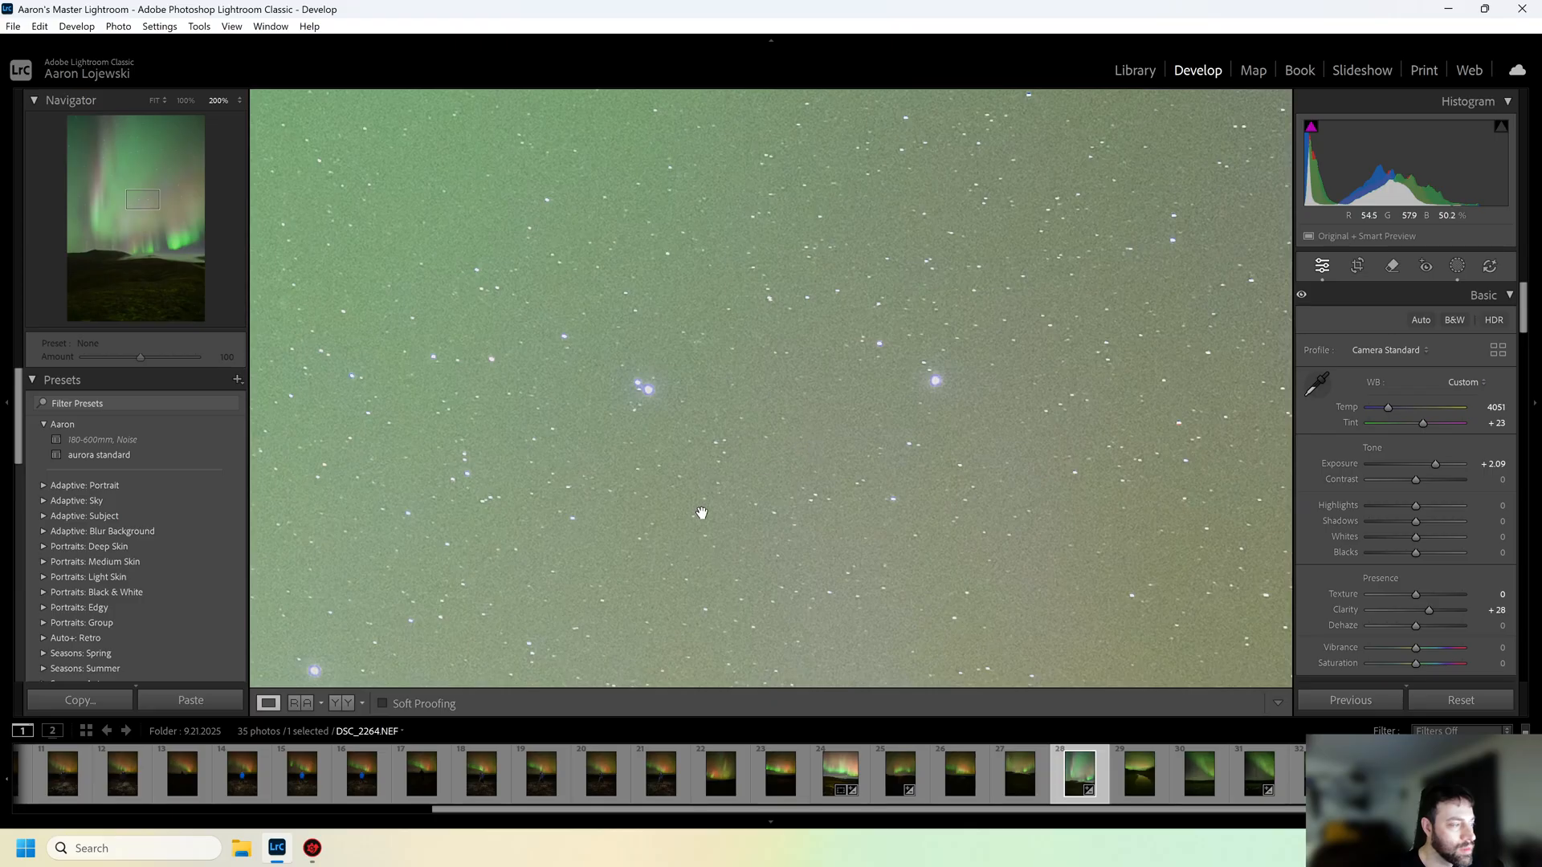
drag(702, 512, 985, 320)
click(857, 393)
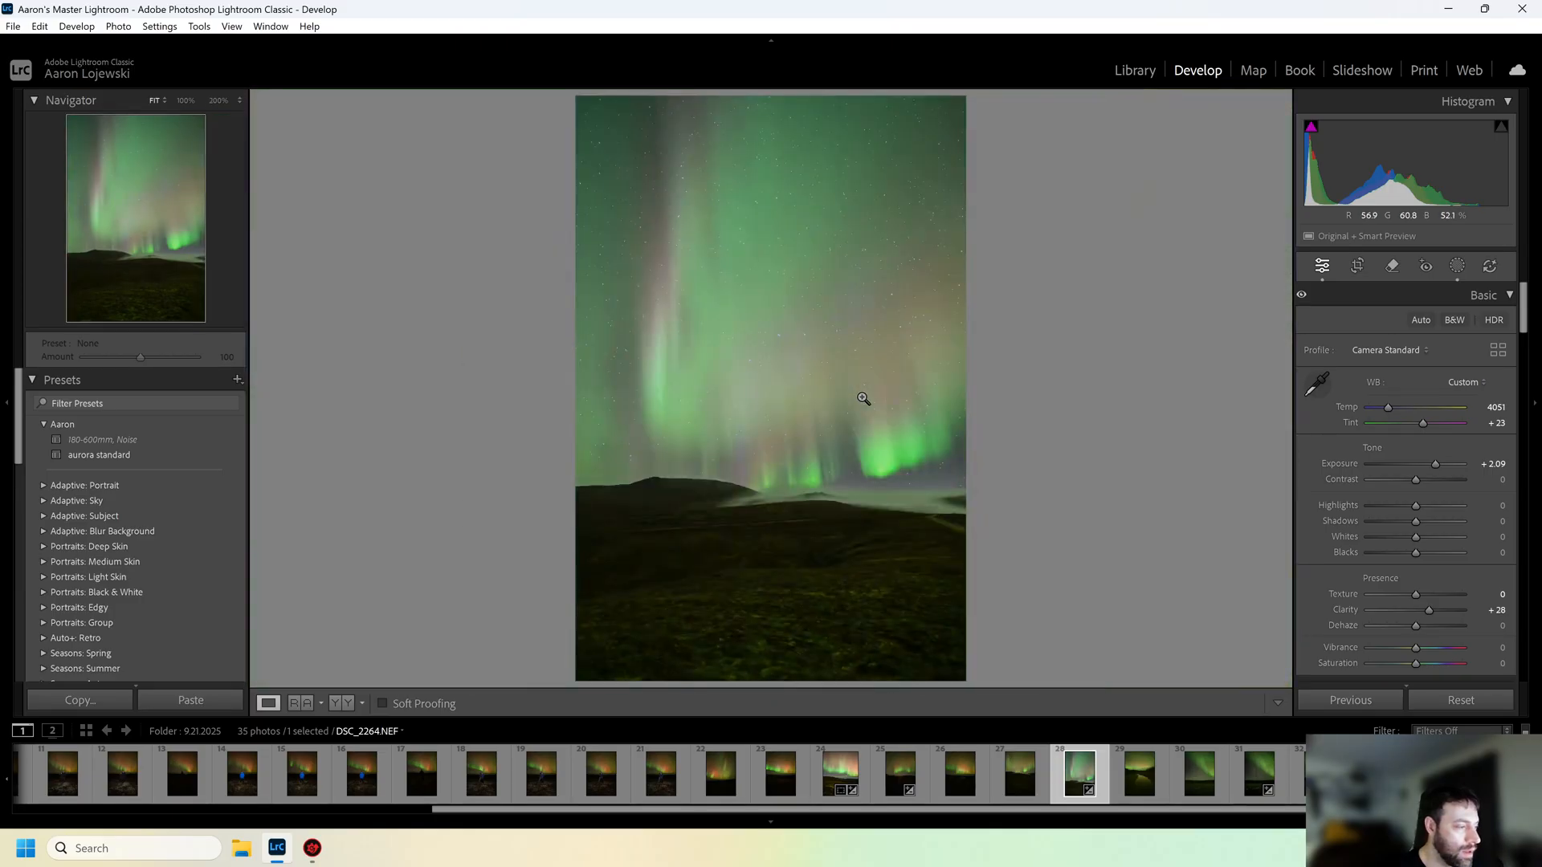
Crop the photo to the 4 x 5 / 8 x 10 aspect ratio, with the crop frame shifted slightly toward the ground
click(1358, 267)
click(1475, 322)
click(1402, 417)
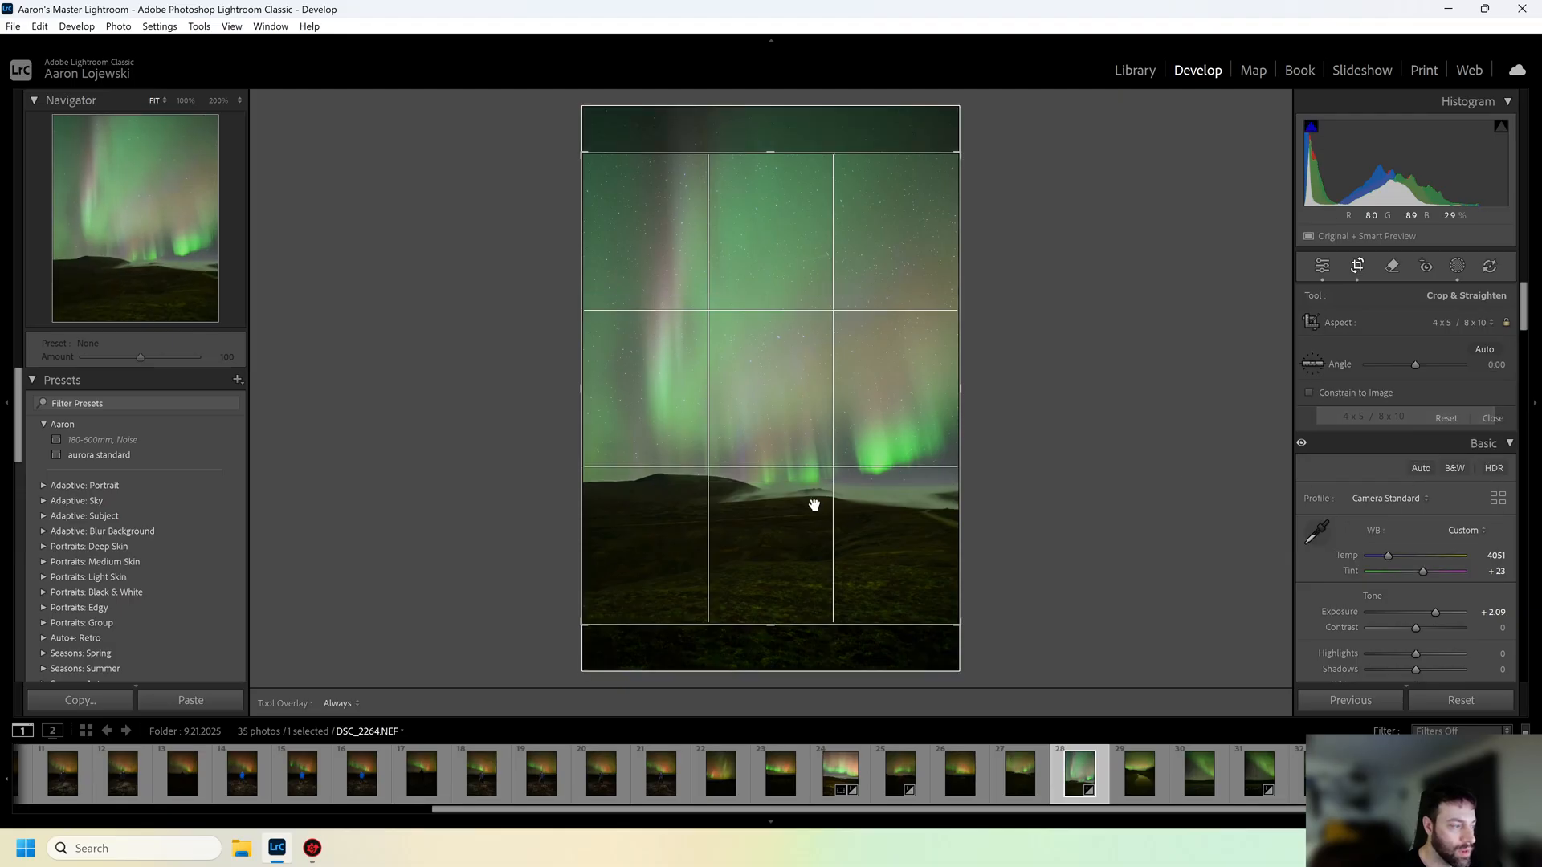
mouse_move(795, 420)
mouse_down()
mouse_move(795, 396)
mouse_move(816, 411)
mouse_up()
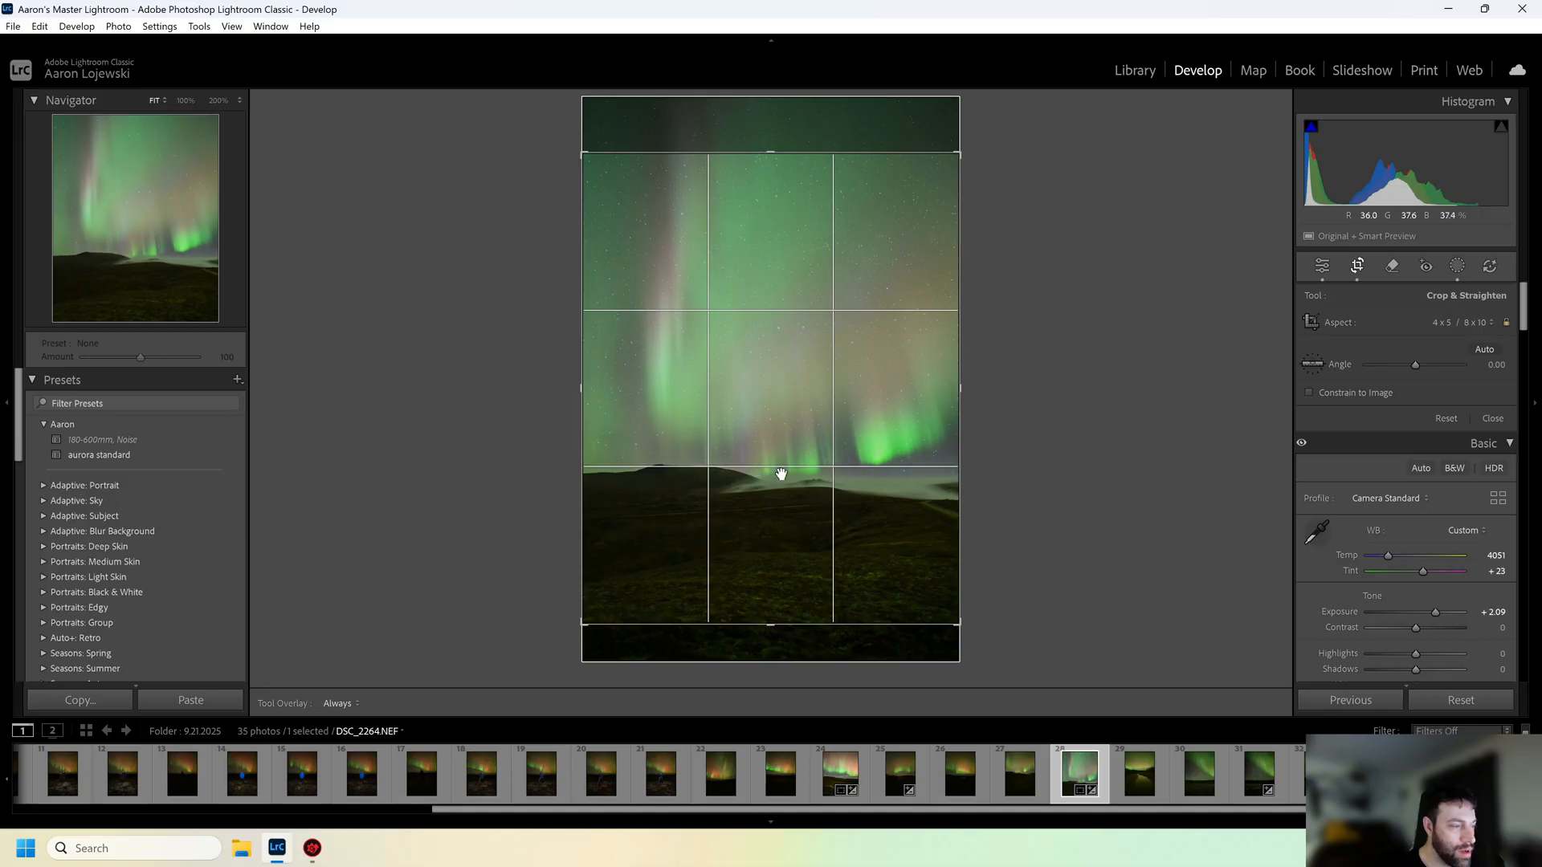
click(1358, 268)
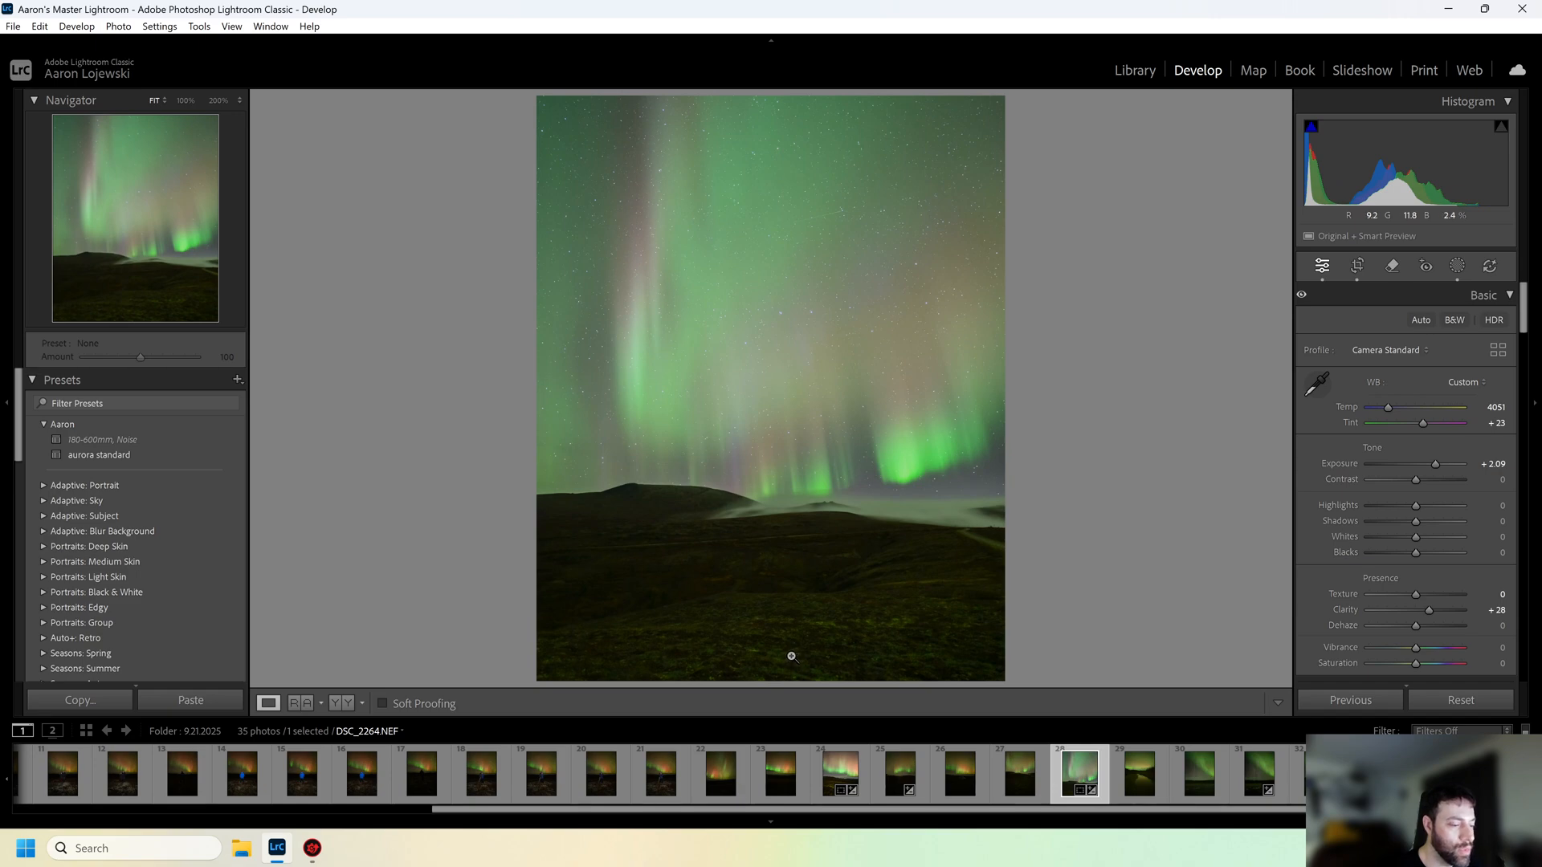
Compare DSC_2260.NEF with DSC_2264.NEF, and set the white balance temperature of DSC_2260.NEF to 3325, checking its grassy foreground up close
click(830, 775)
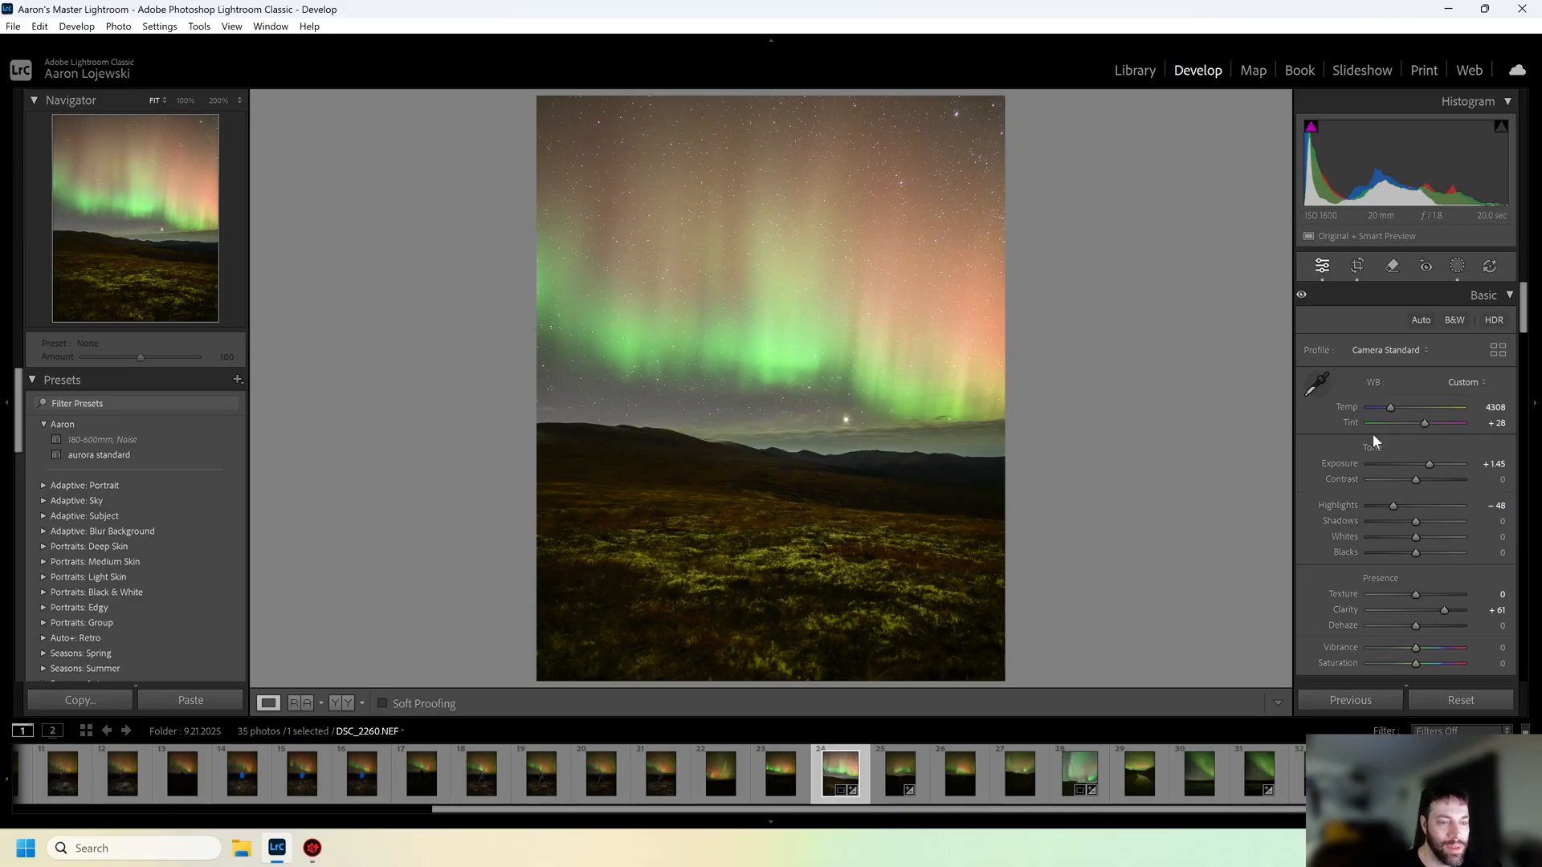
click(1071, 777)
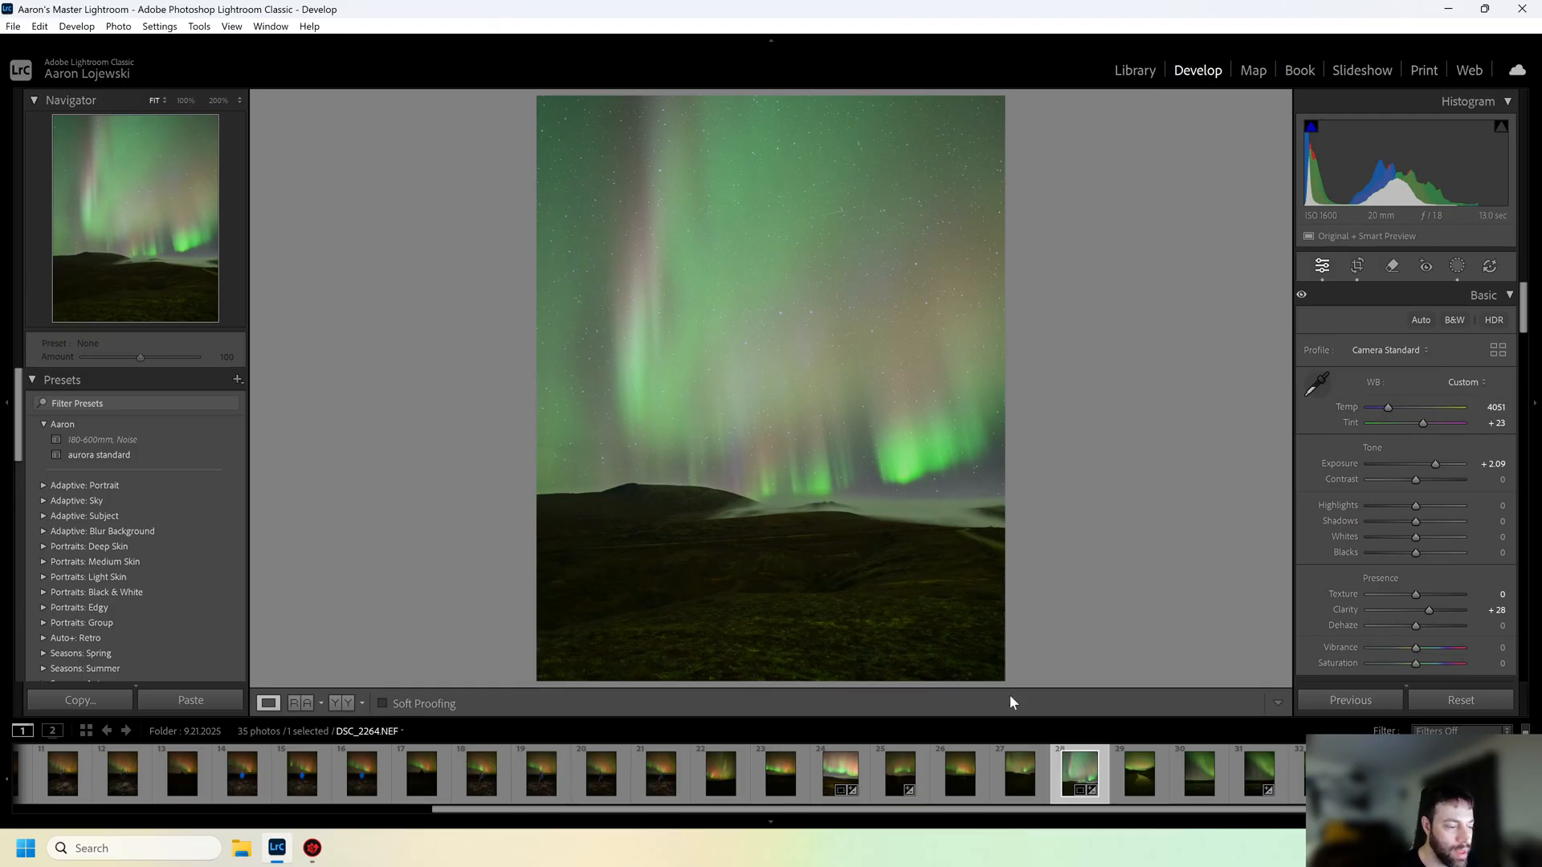
click(841, 767)
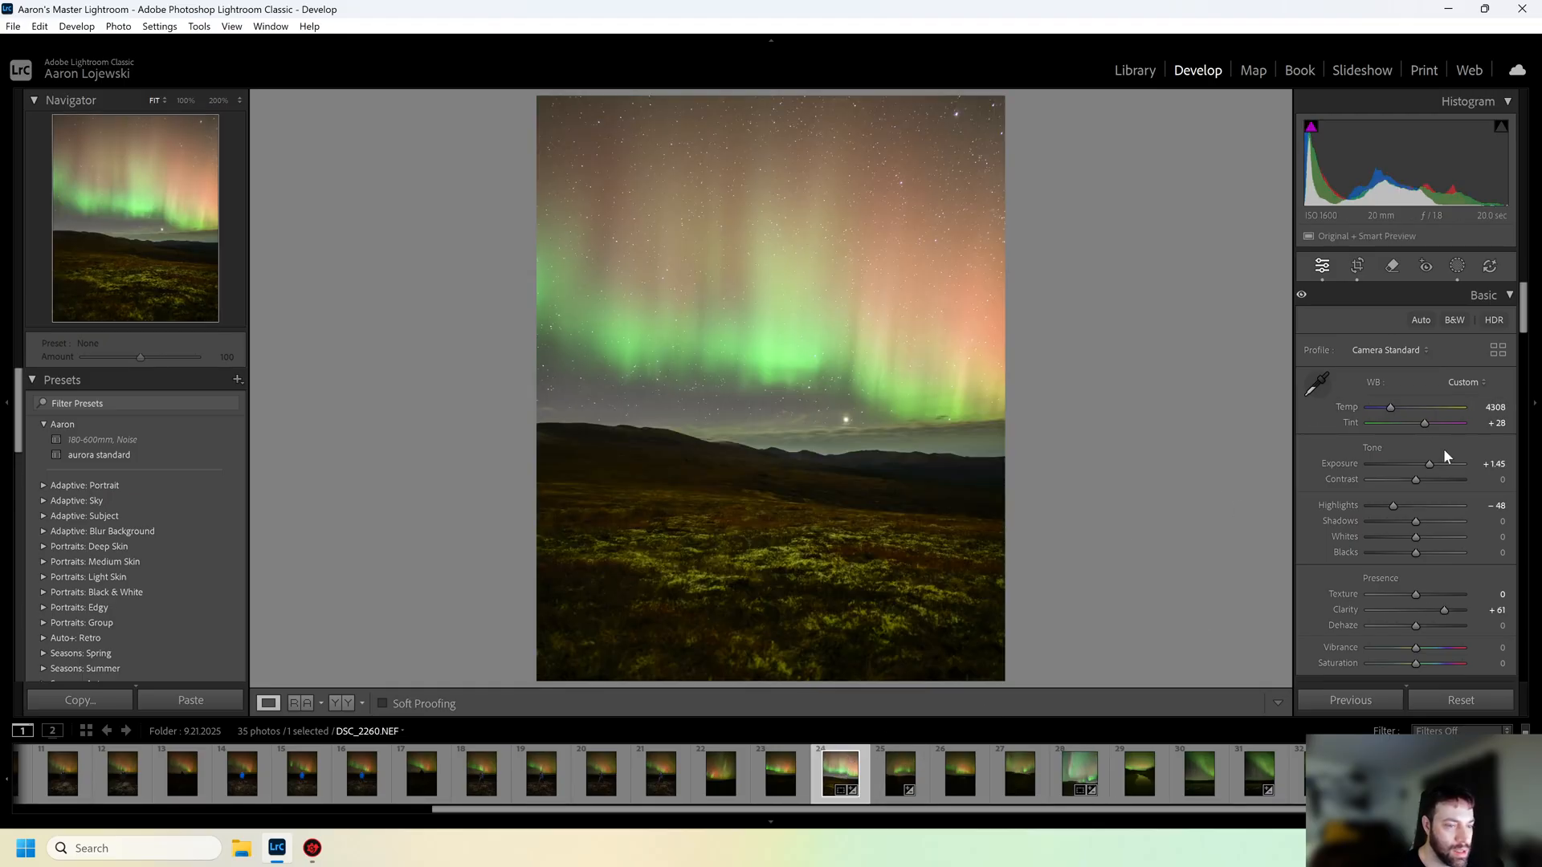
drag(1391, 408, 1381, 407)
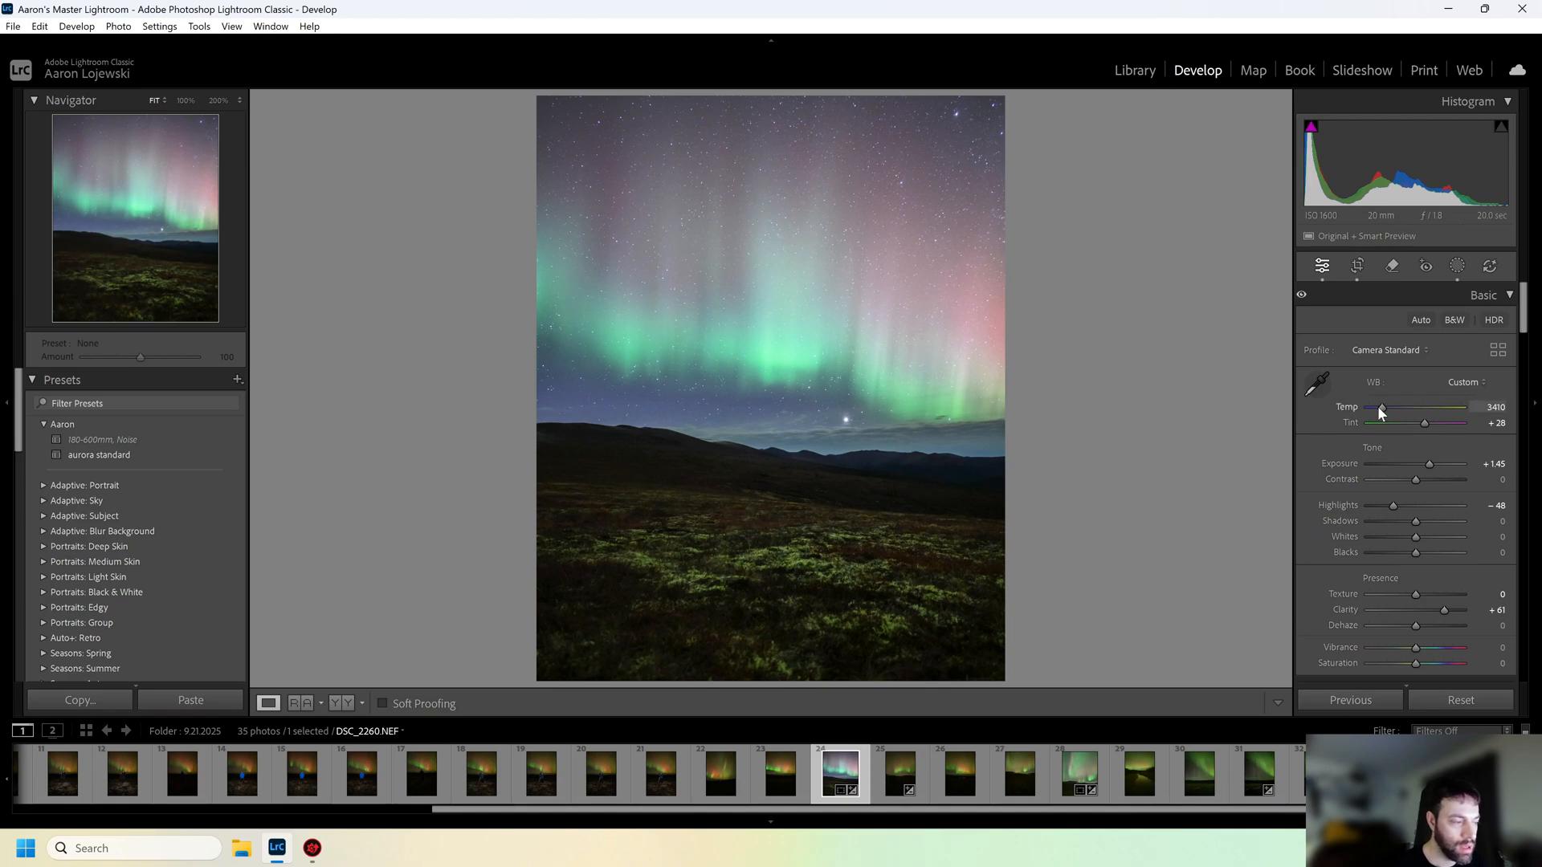
drag(1379, 407, 1376, 407)
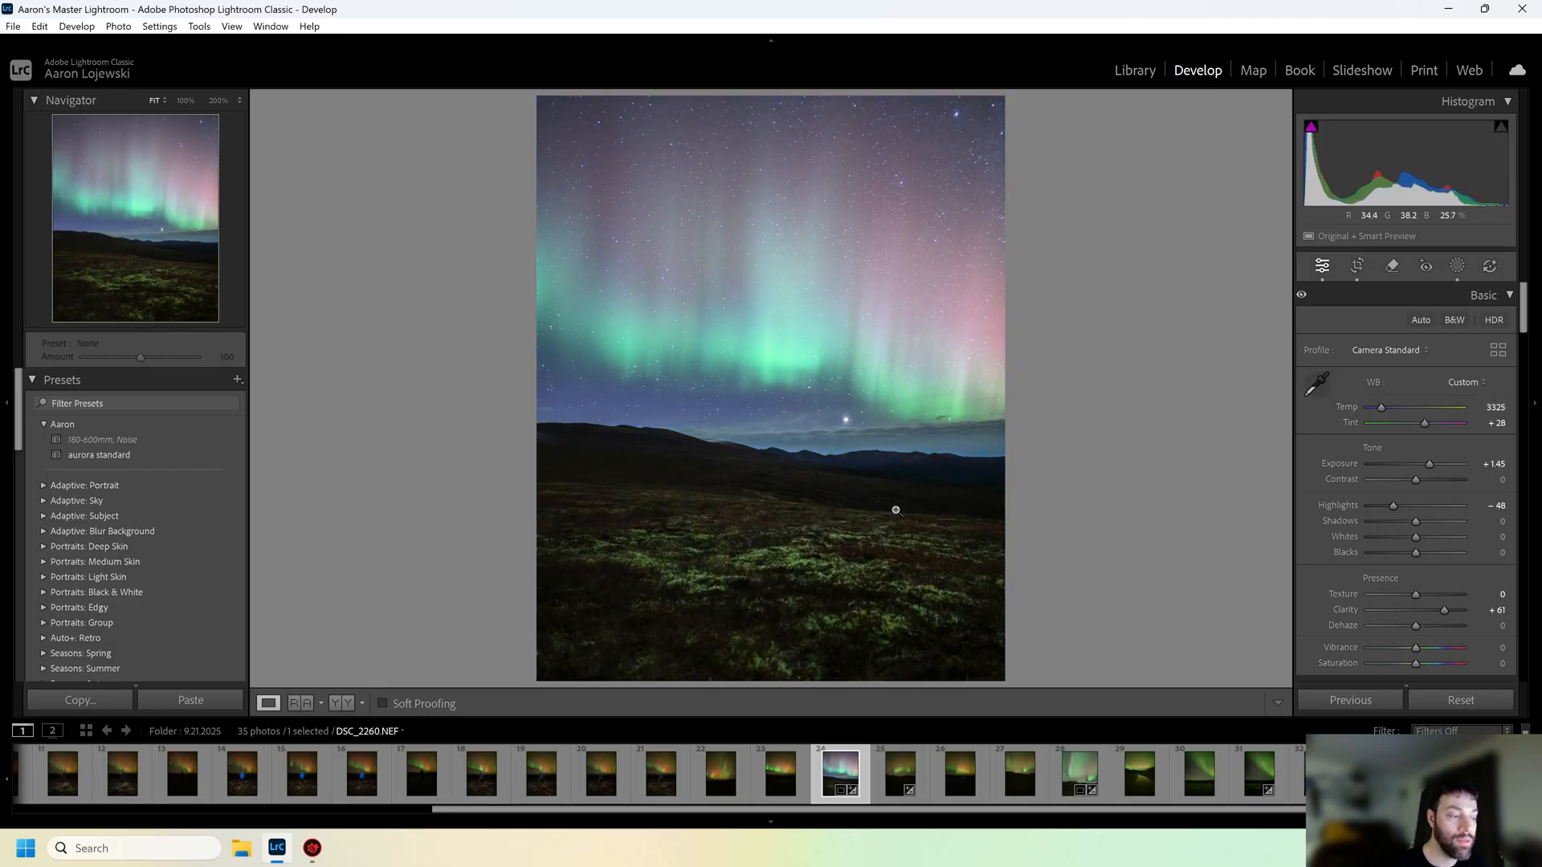
click(797, 556)
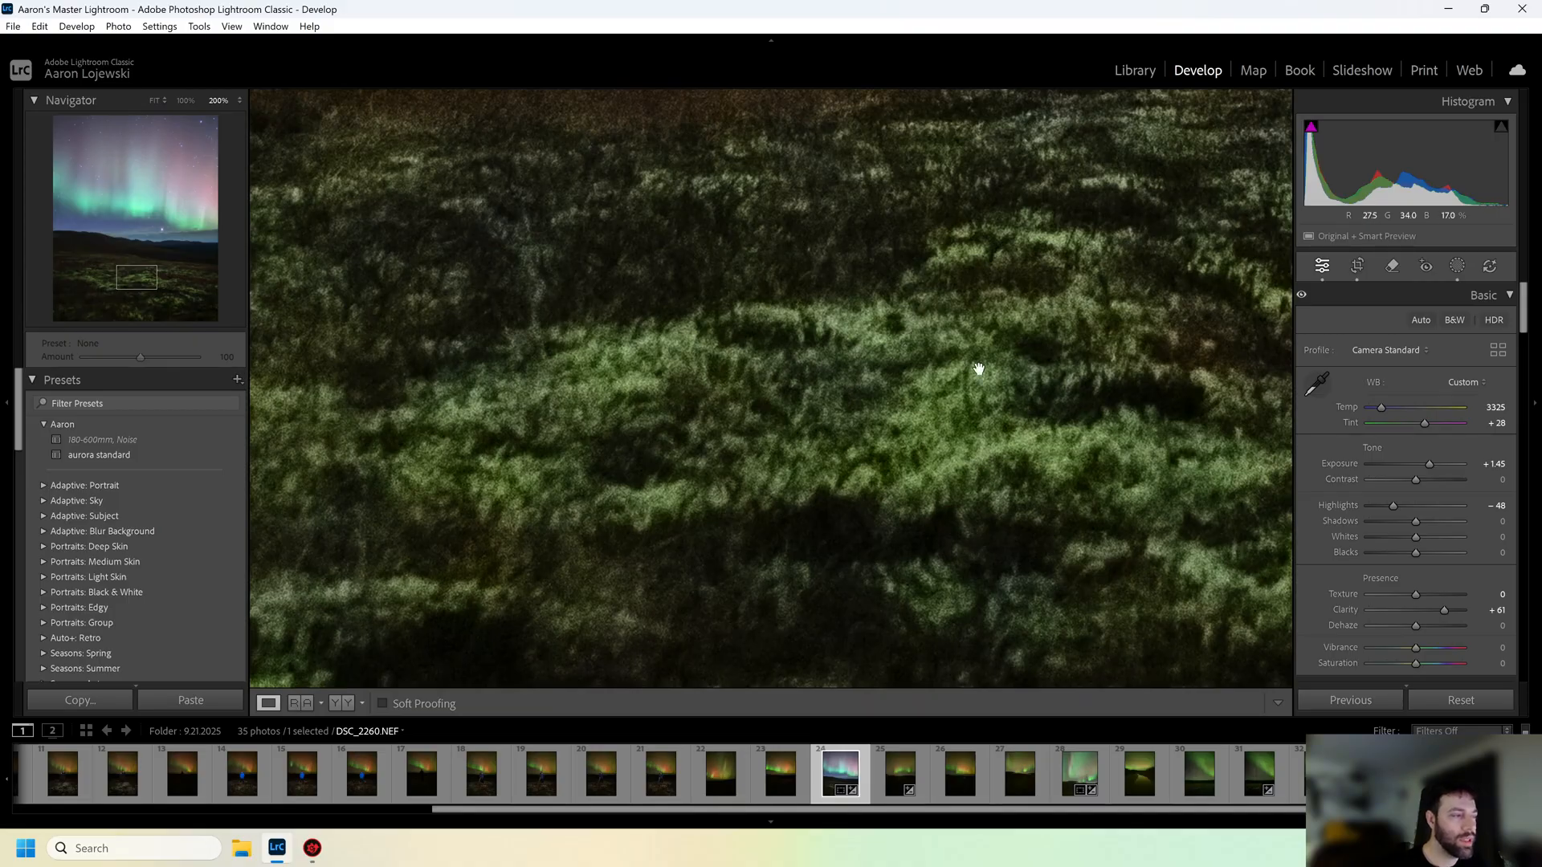
click(932, 399)
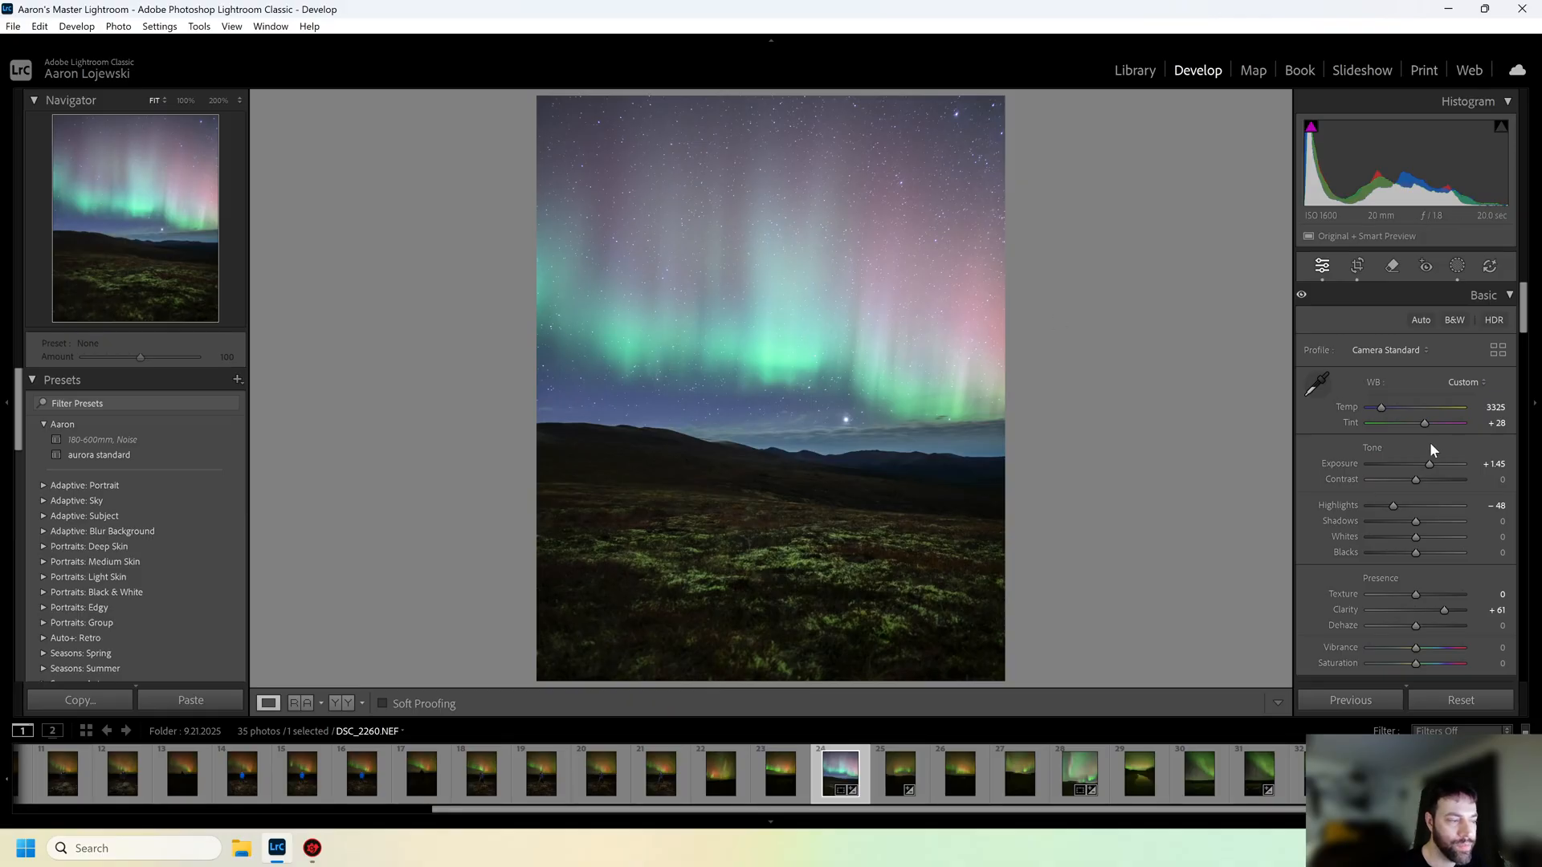
Set the temperature of the existing sky mask on DSC_2260.NEF to 38
click(1456, 266)
click(1146, 160)
key(o)
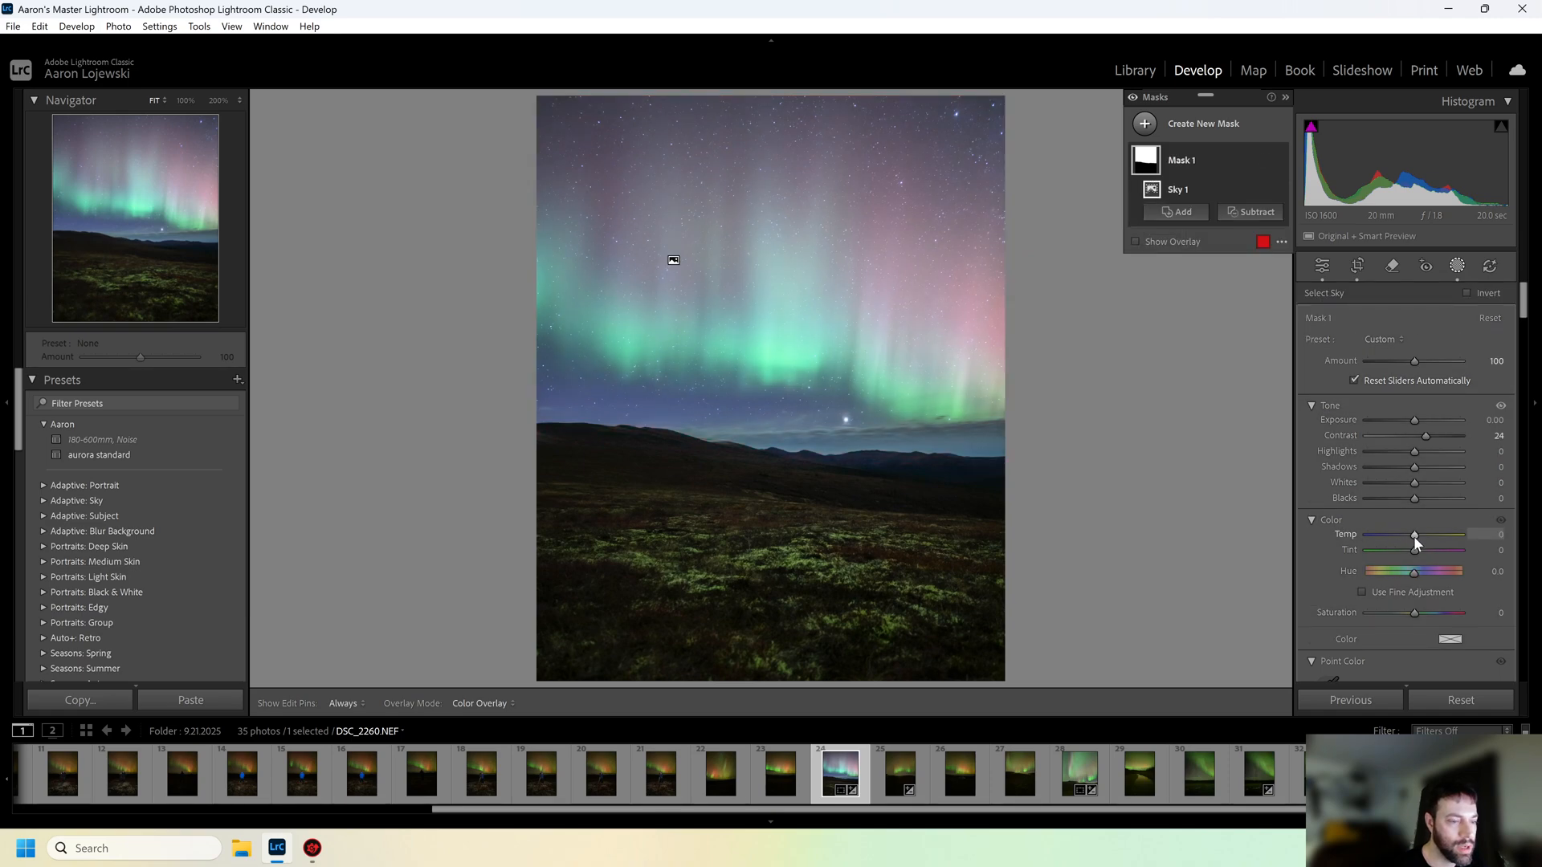
drag(1413, 536, 1421, 537)
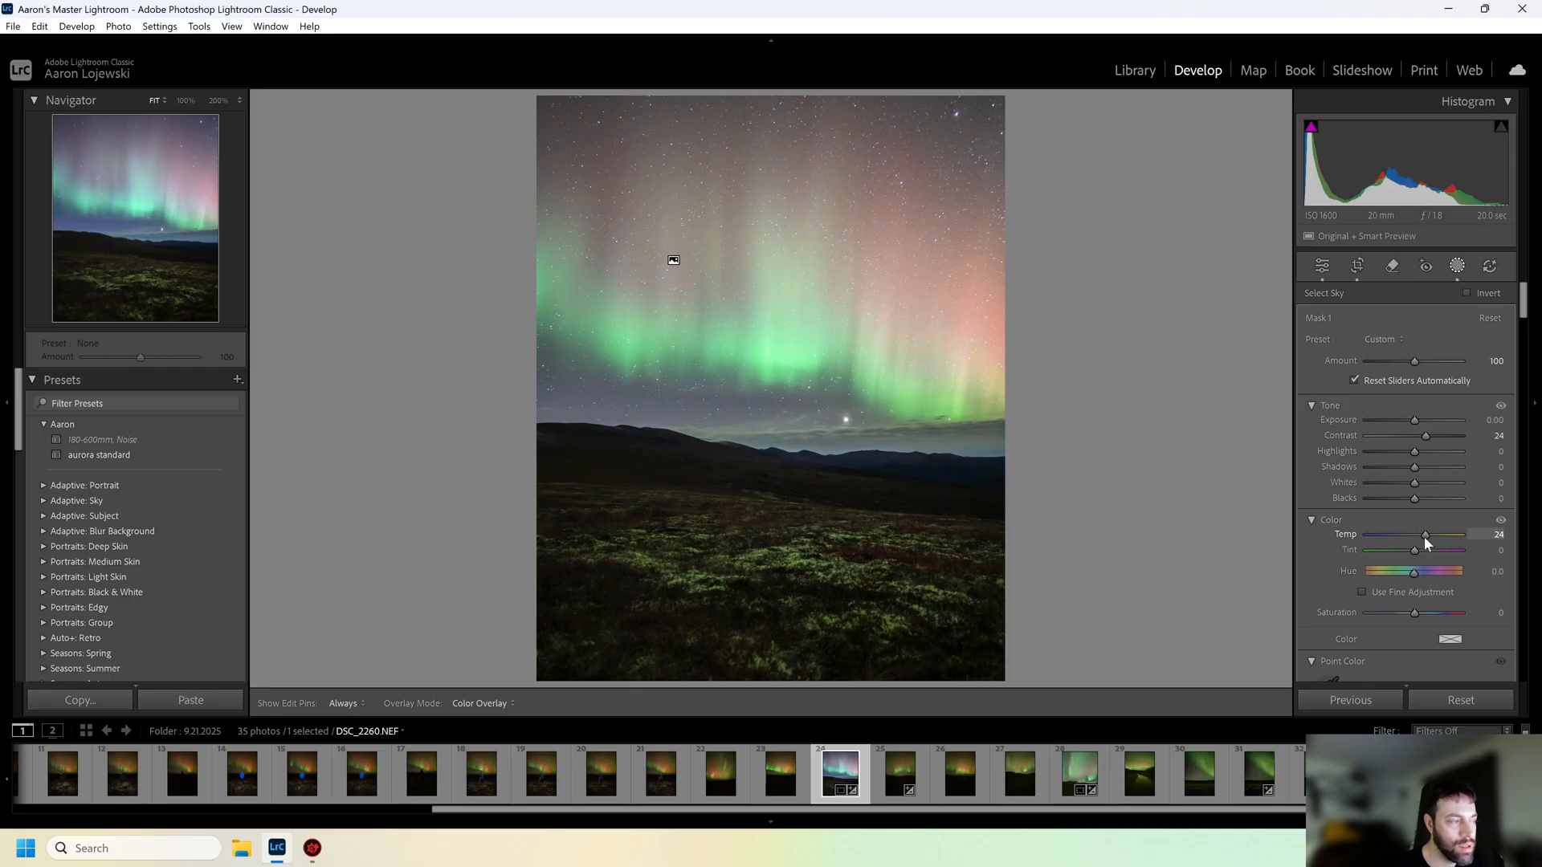
mouse_move(1423, 536)
mouse_down()
mouse_move(1411, 549)
mouse_move(1432, 540)
mouse_up()
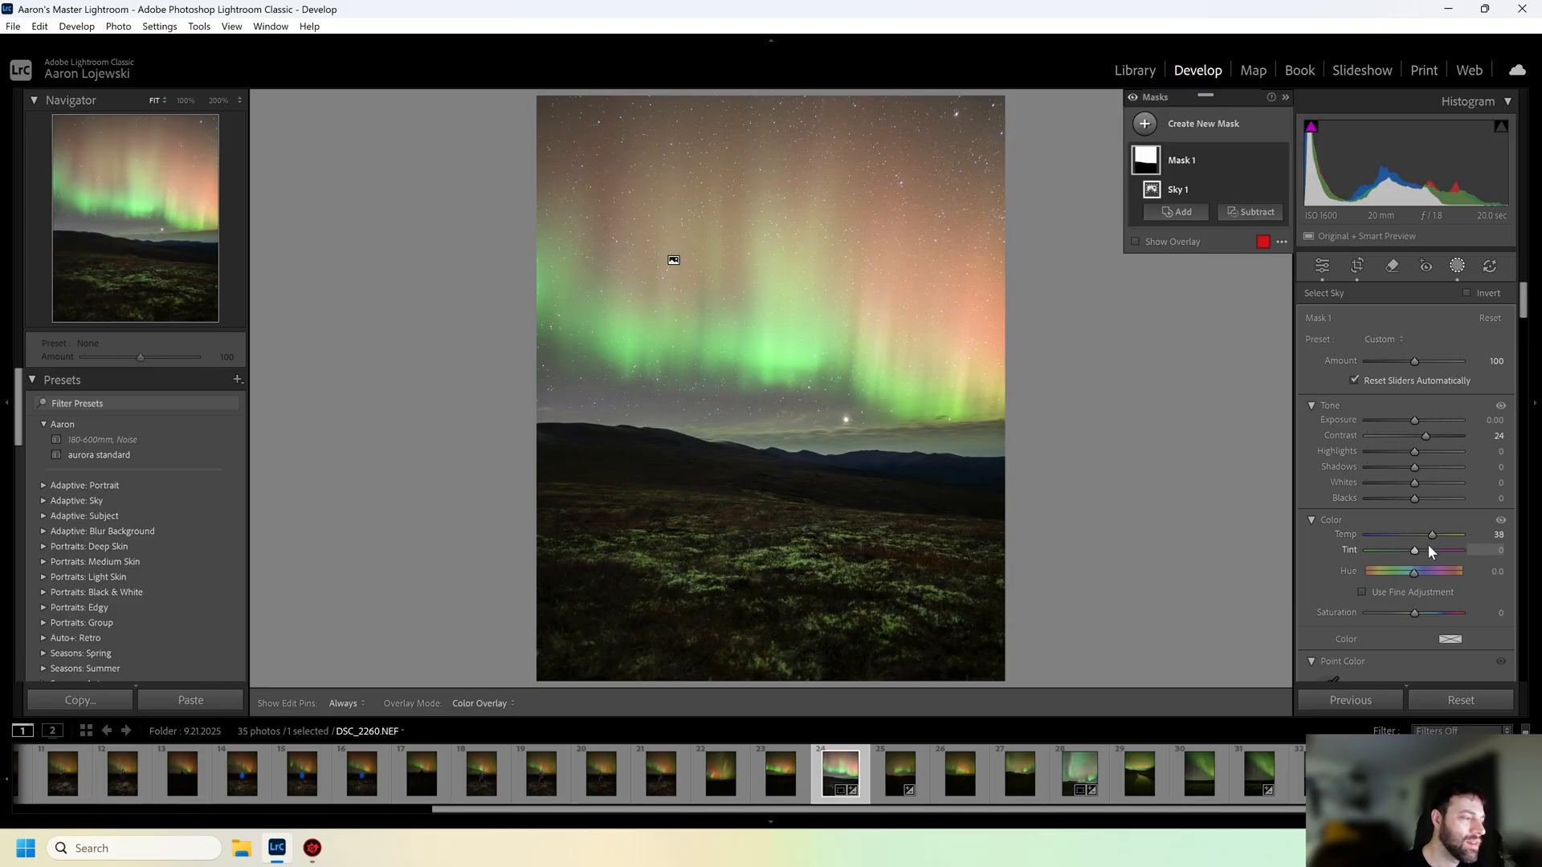
Raise the overall exposure of the photo to +2.18
click(1453, 266)
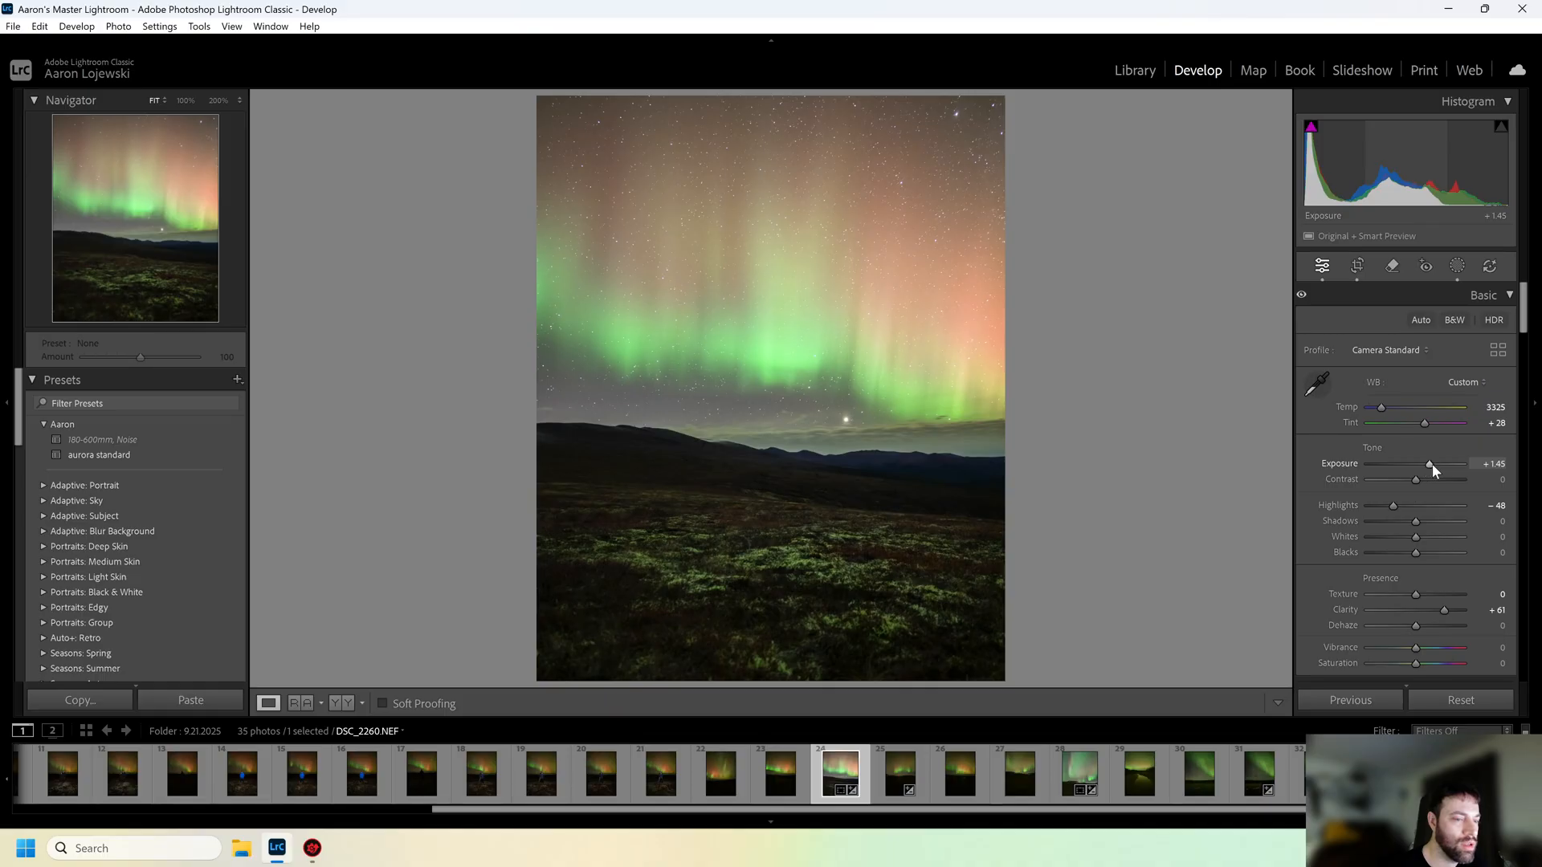
drag(1432, 464, 1437, 465)
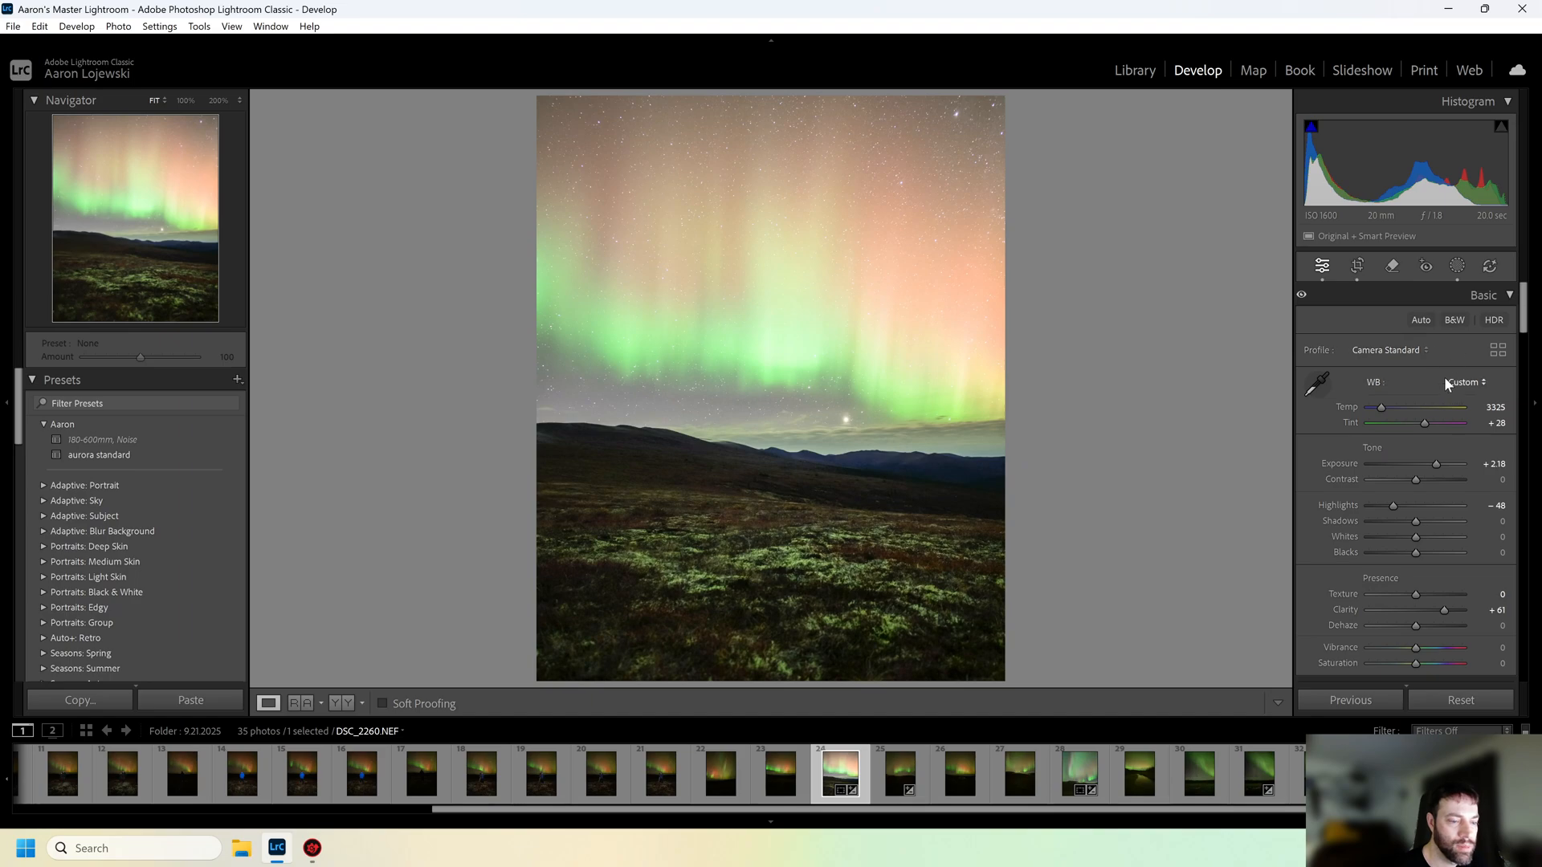
drag(1415, 627, 1419, 628)
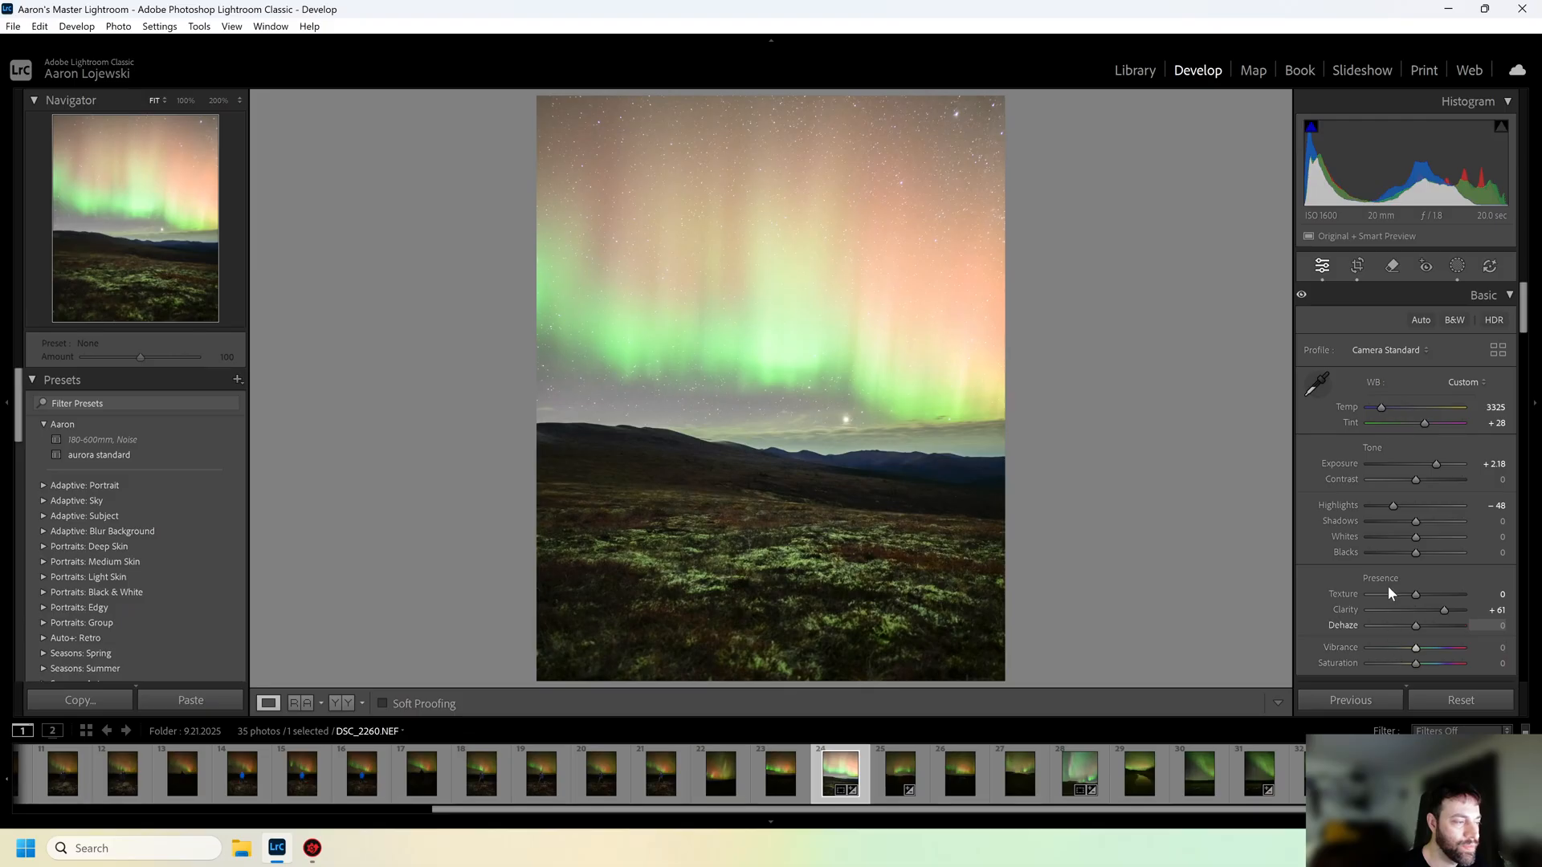
Lower the highlights of the sky mask to -48
click(1452, 272)
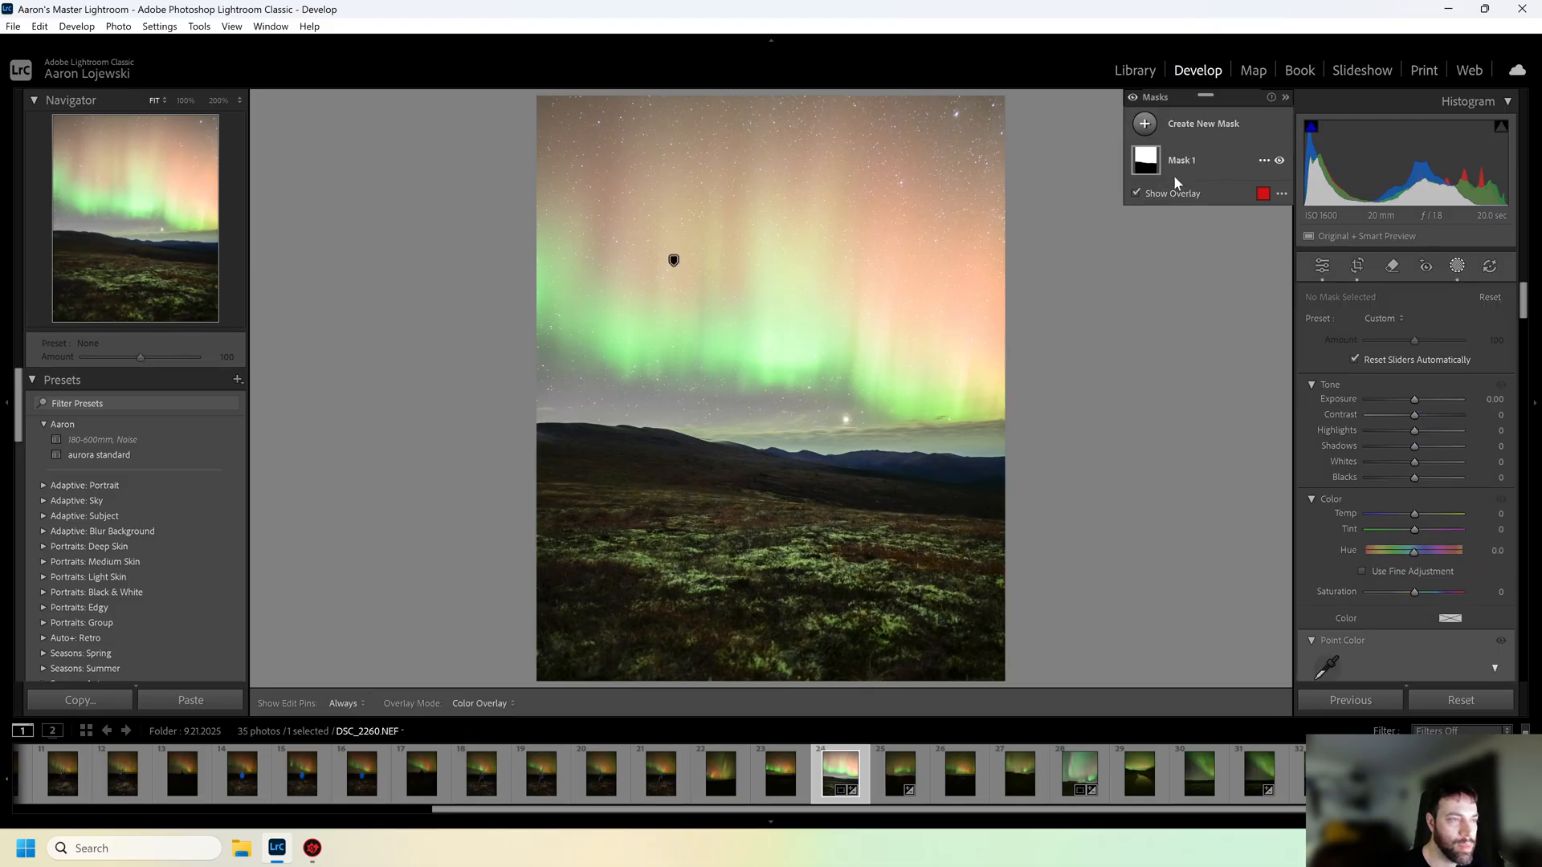
click(1155, 167)
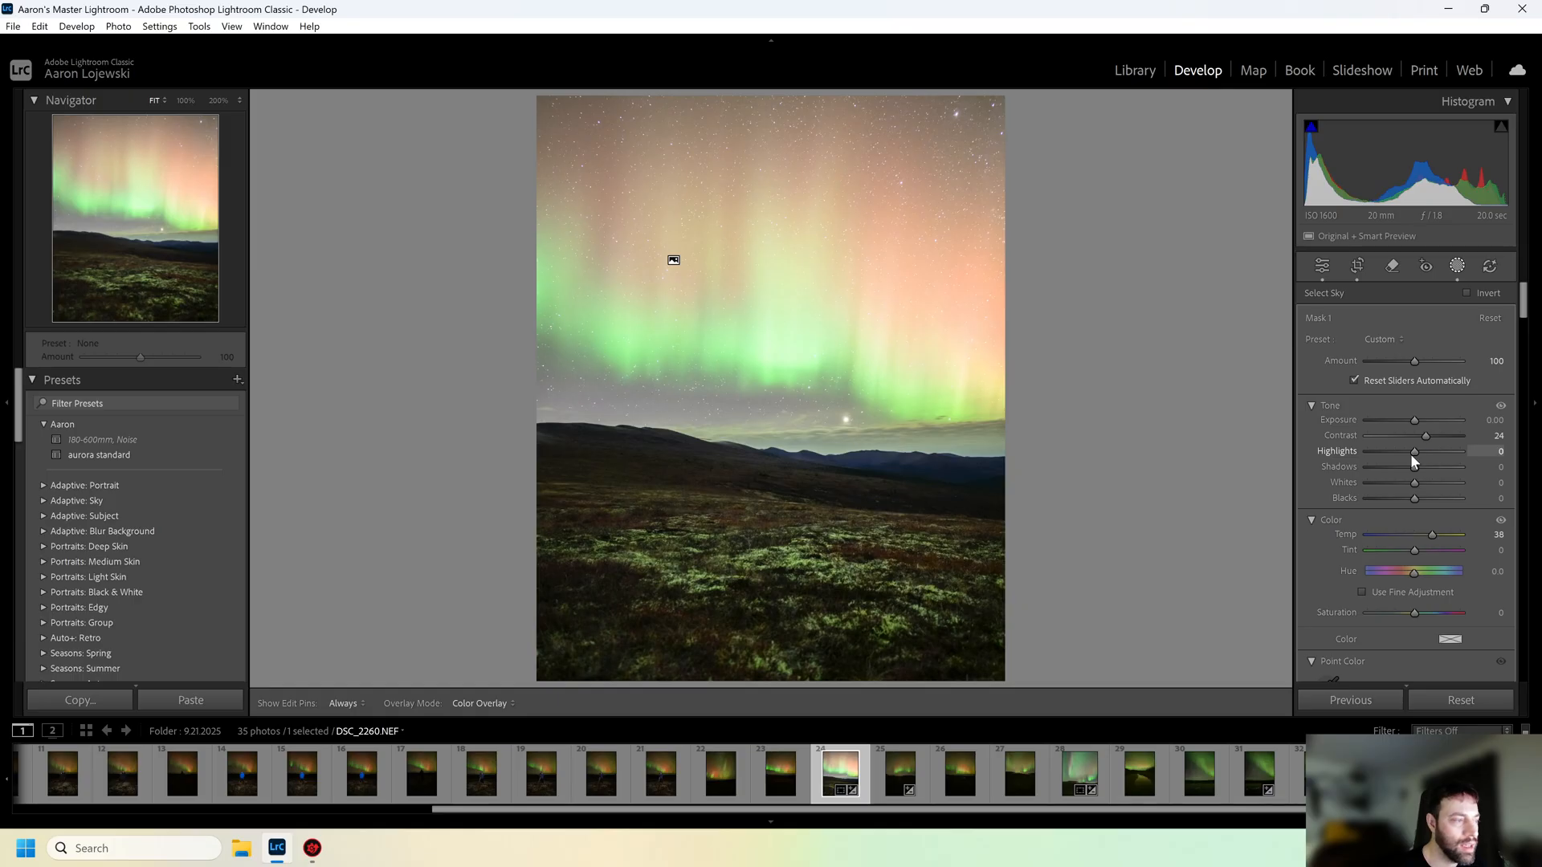
drag(1410, 455, 1394, 449)
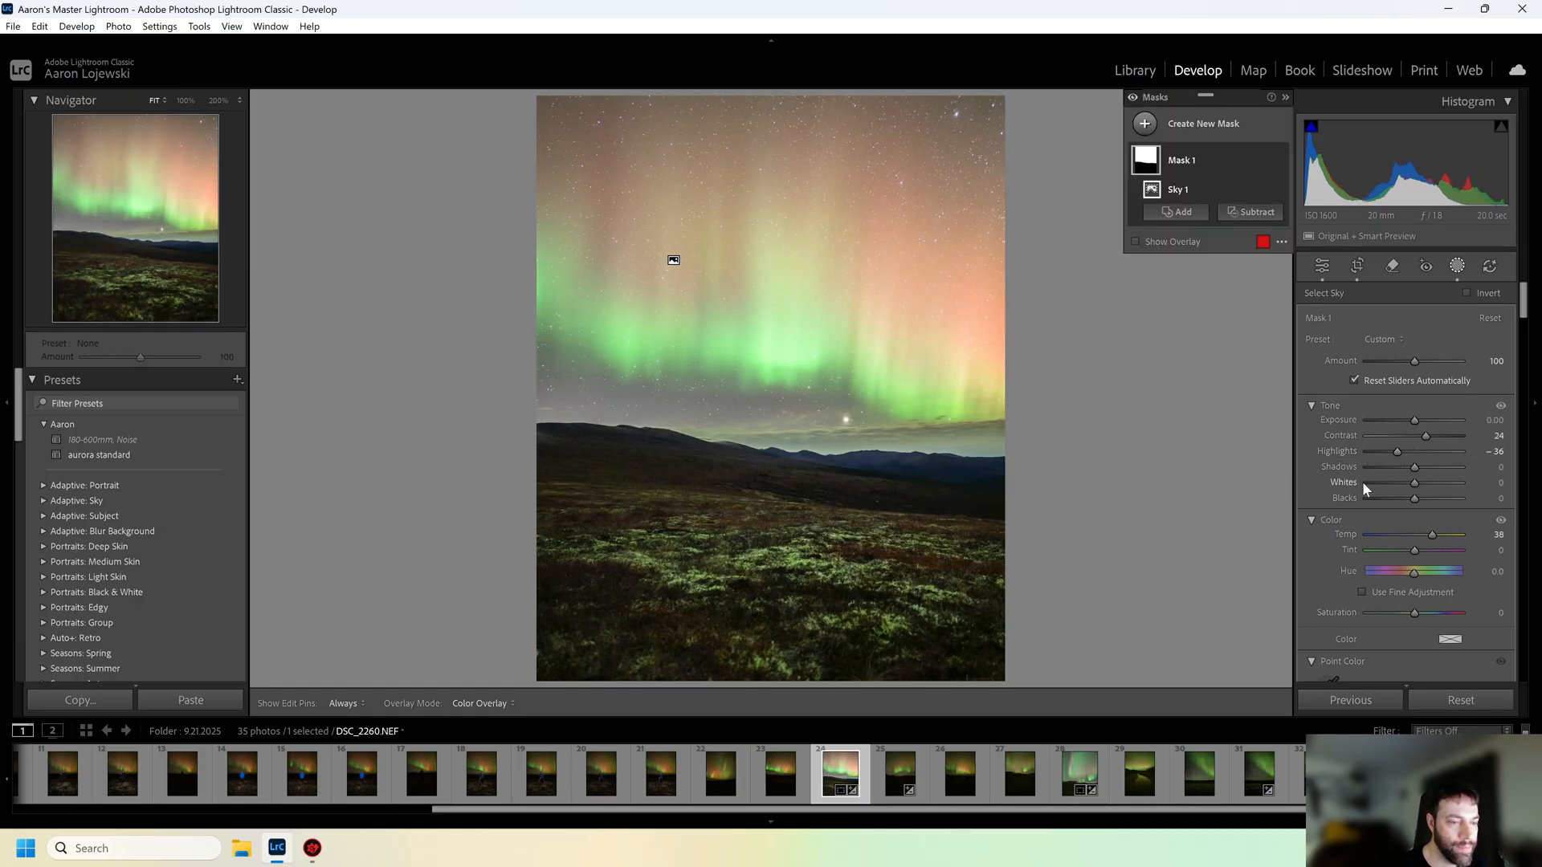
mouse_move(1397, 452)
mouse_down()
mouse_move(1324, 446)
mouse_move(1452, 455)
mouse_move(1380, 456)
mouse_up()
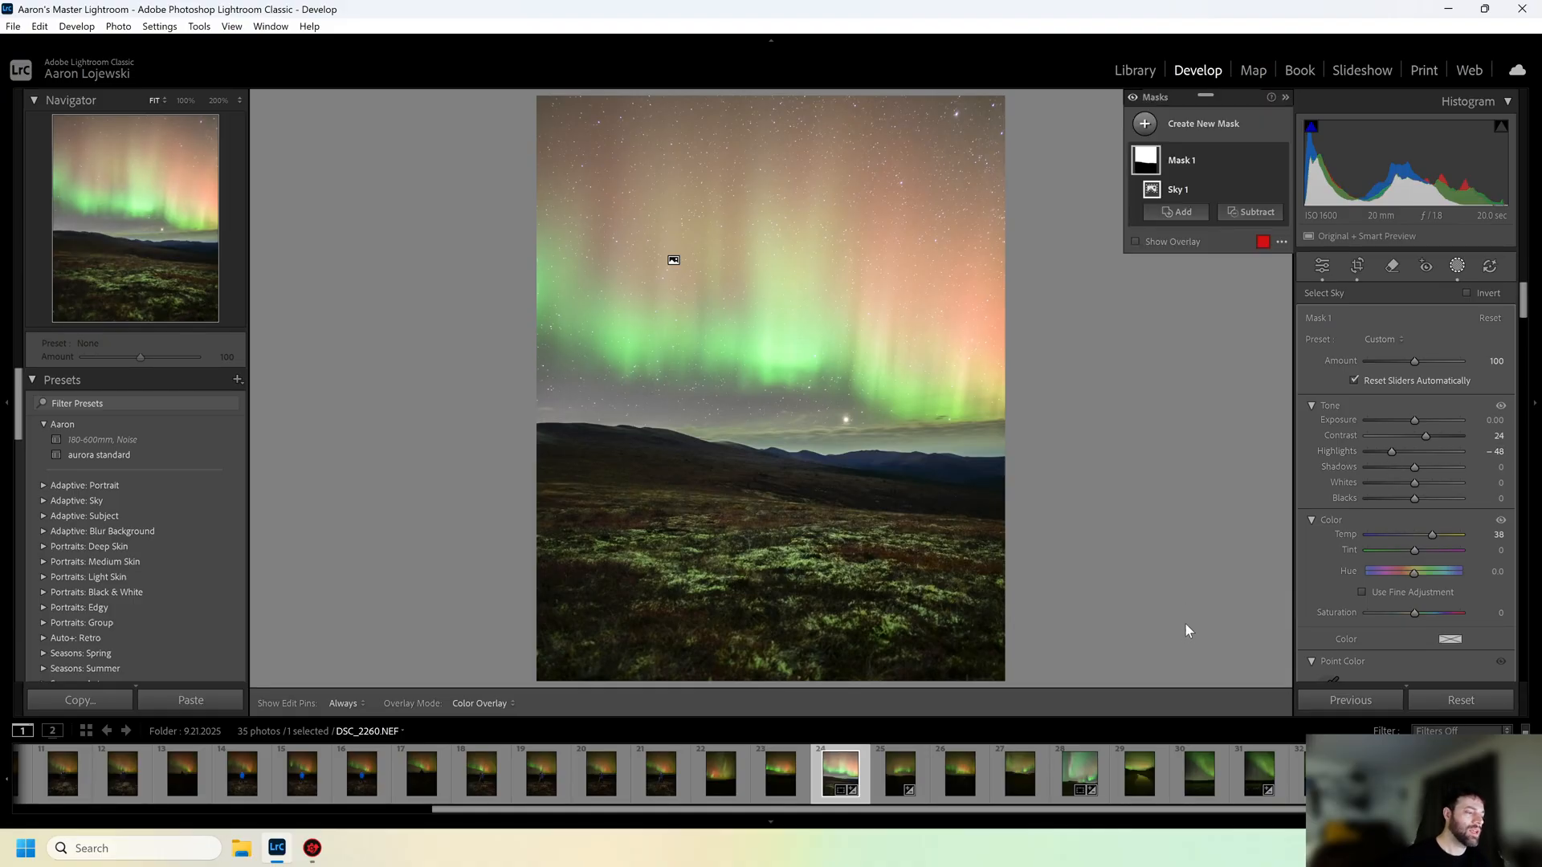
click(1456, 265)
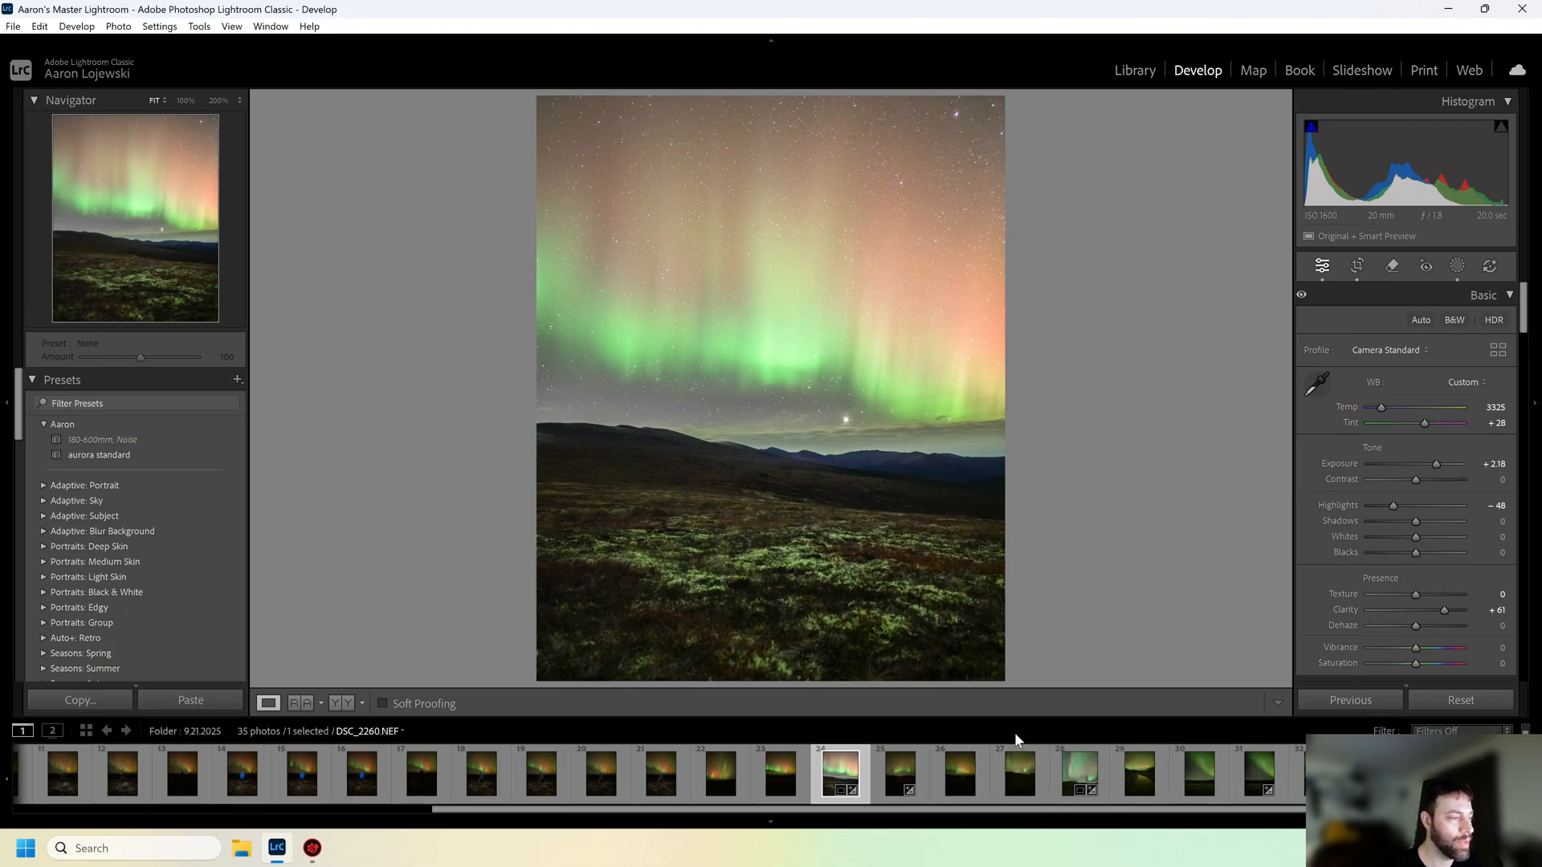
Try a manual luminance noise reduction of 94 on DSC_2260.NEF while viewing the dark mountains at 800% zoom
click(887, 454)
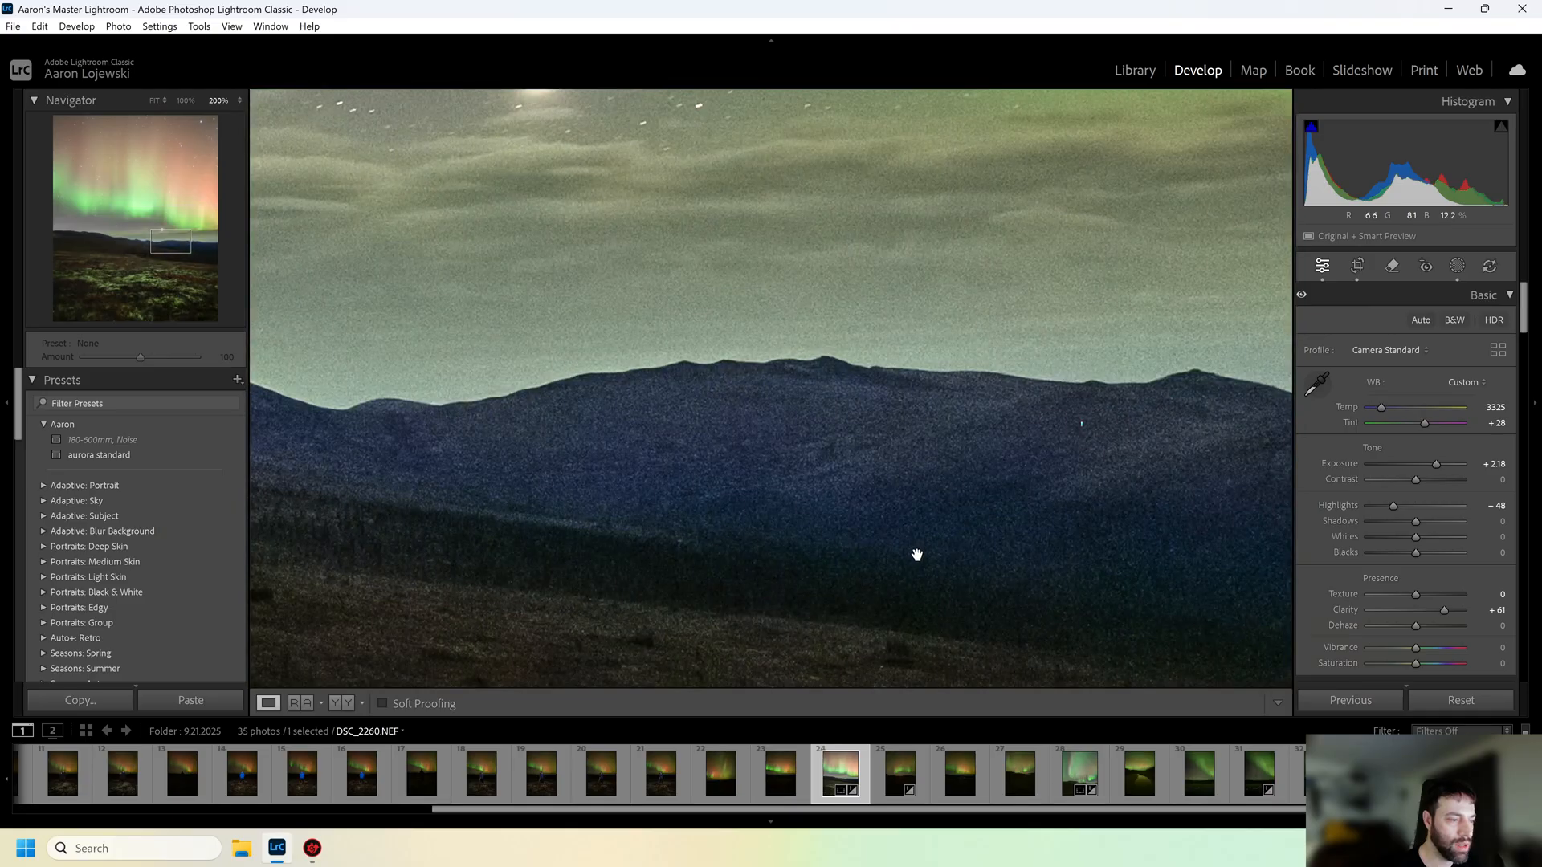
drag(980, 561, 763, 441)
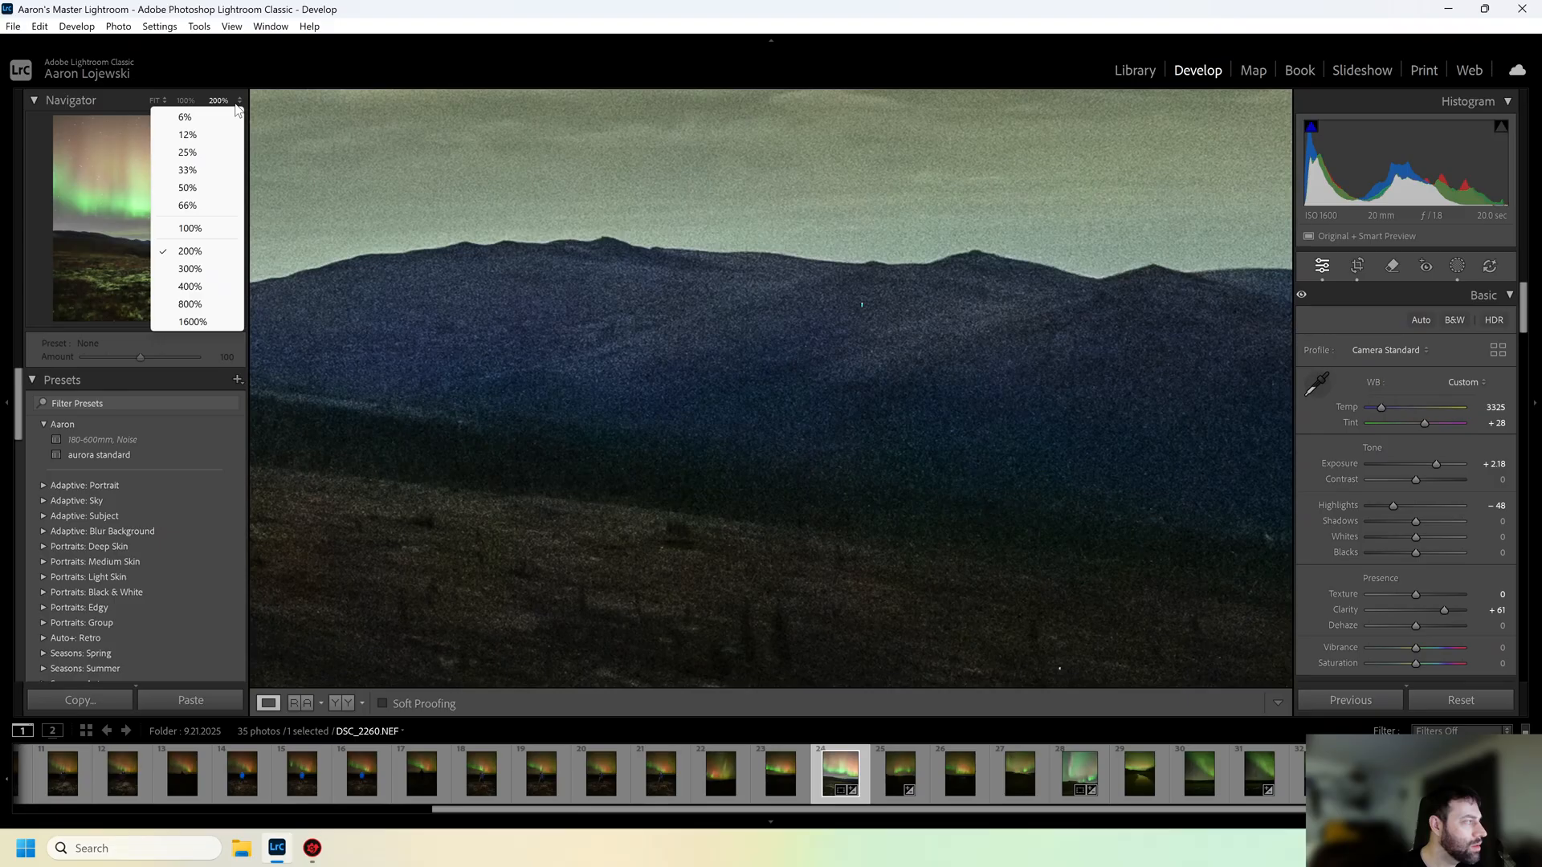
click(190, 304)
drag(776, 491, 820, 426)
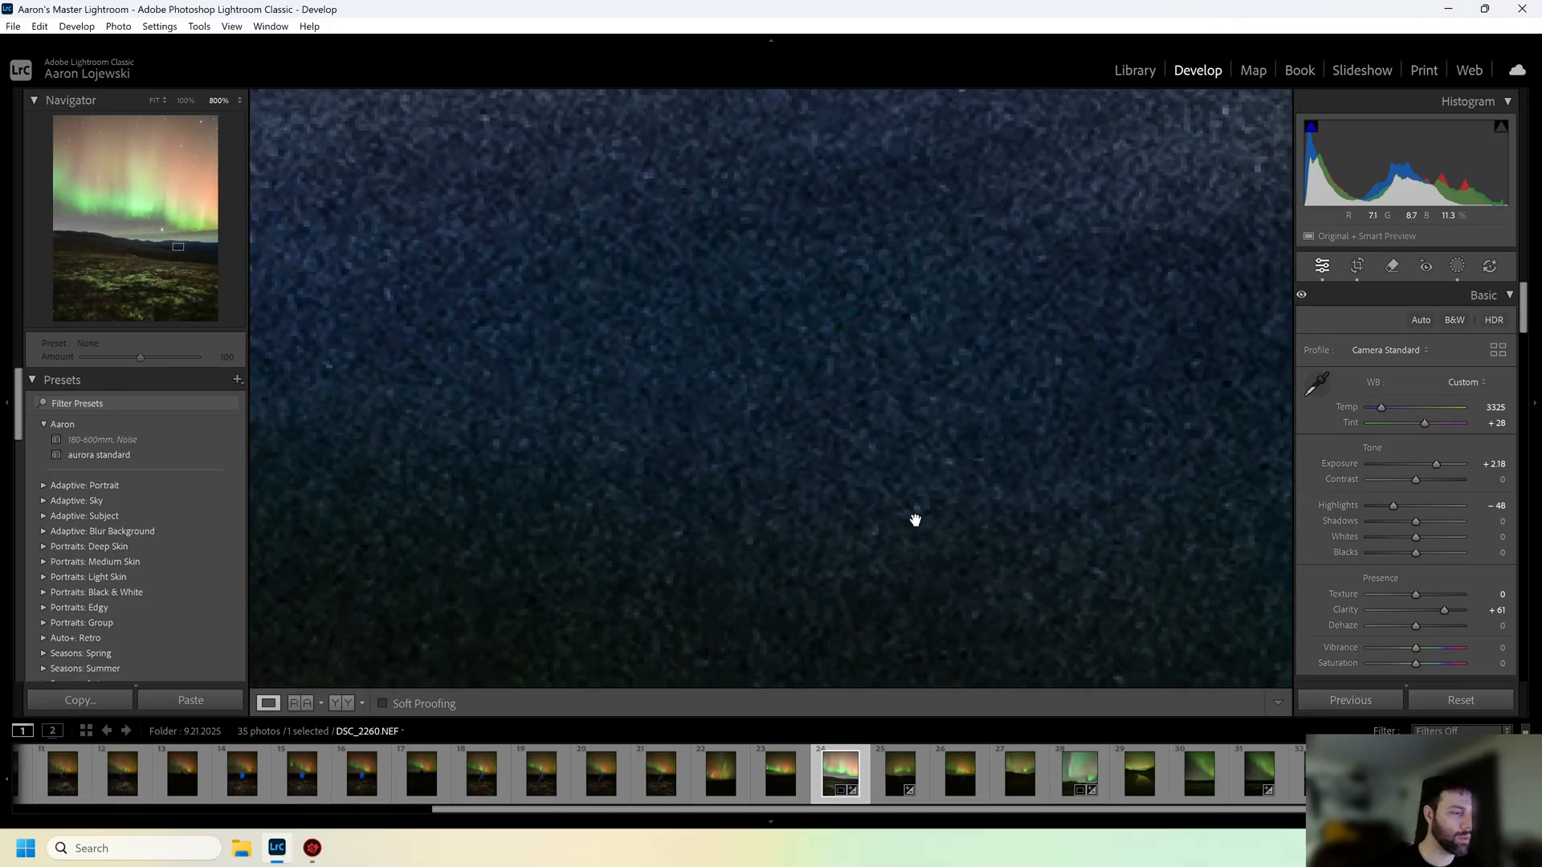
drag(978, 421, 784, 461)
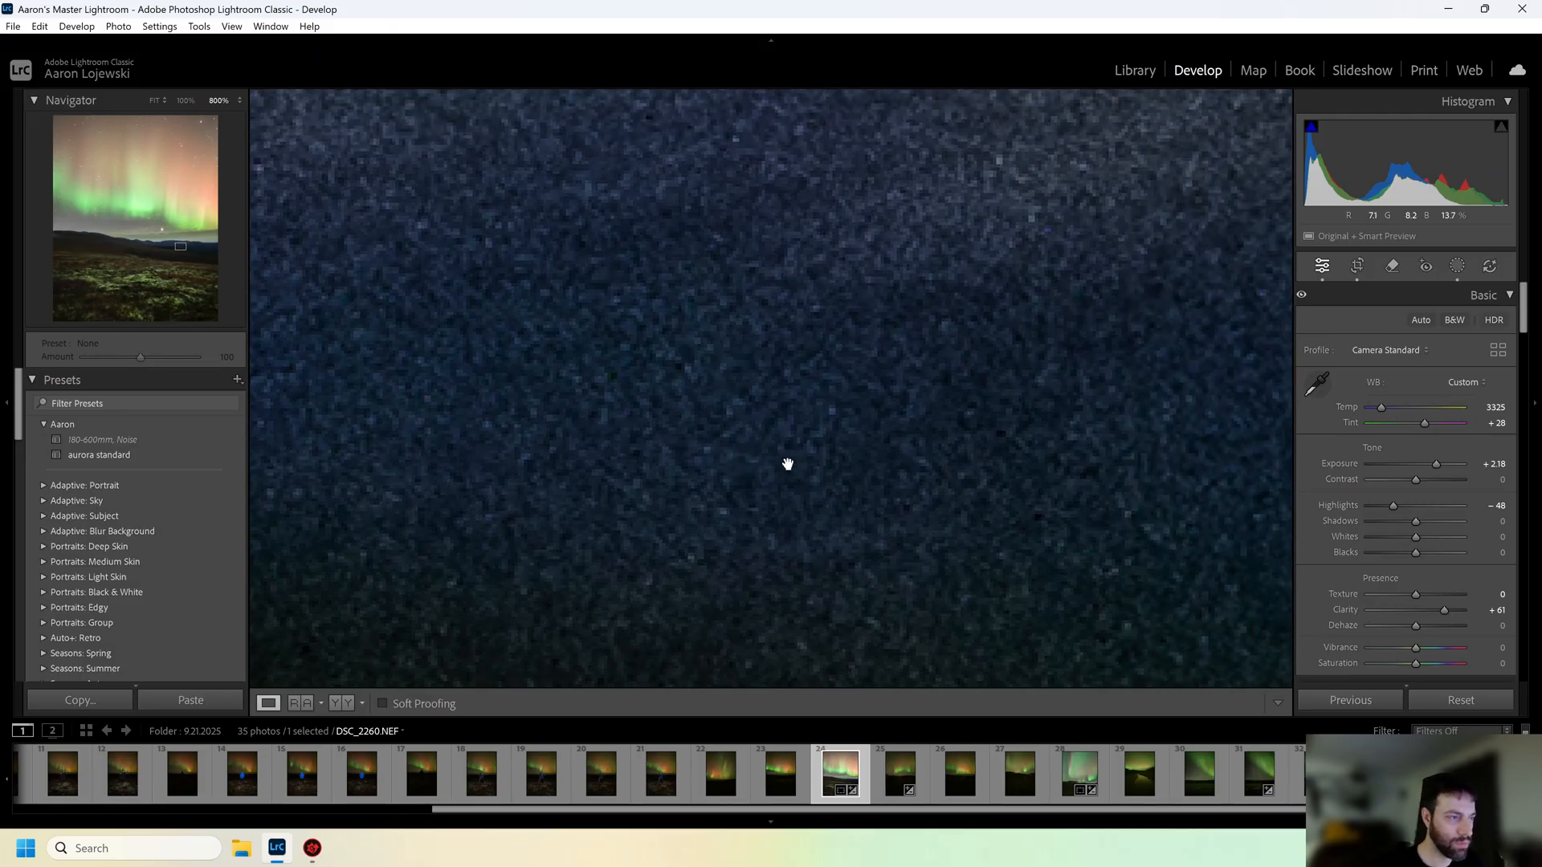
scroll(1366, 556, down, 10)
scroll(1427, 527, down, 12)
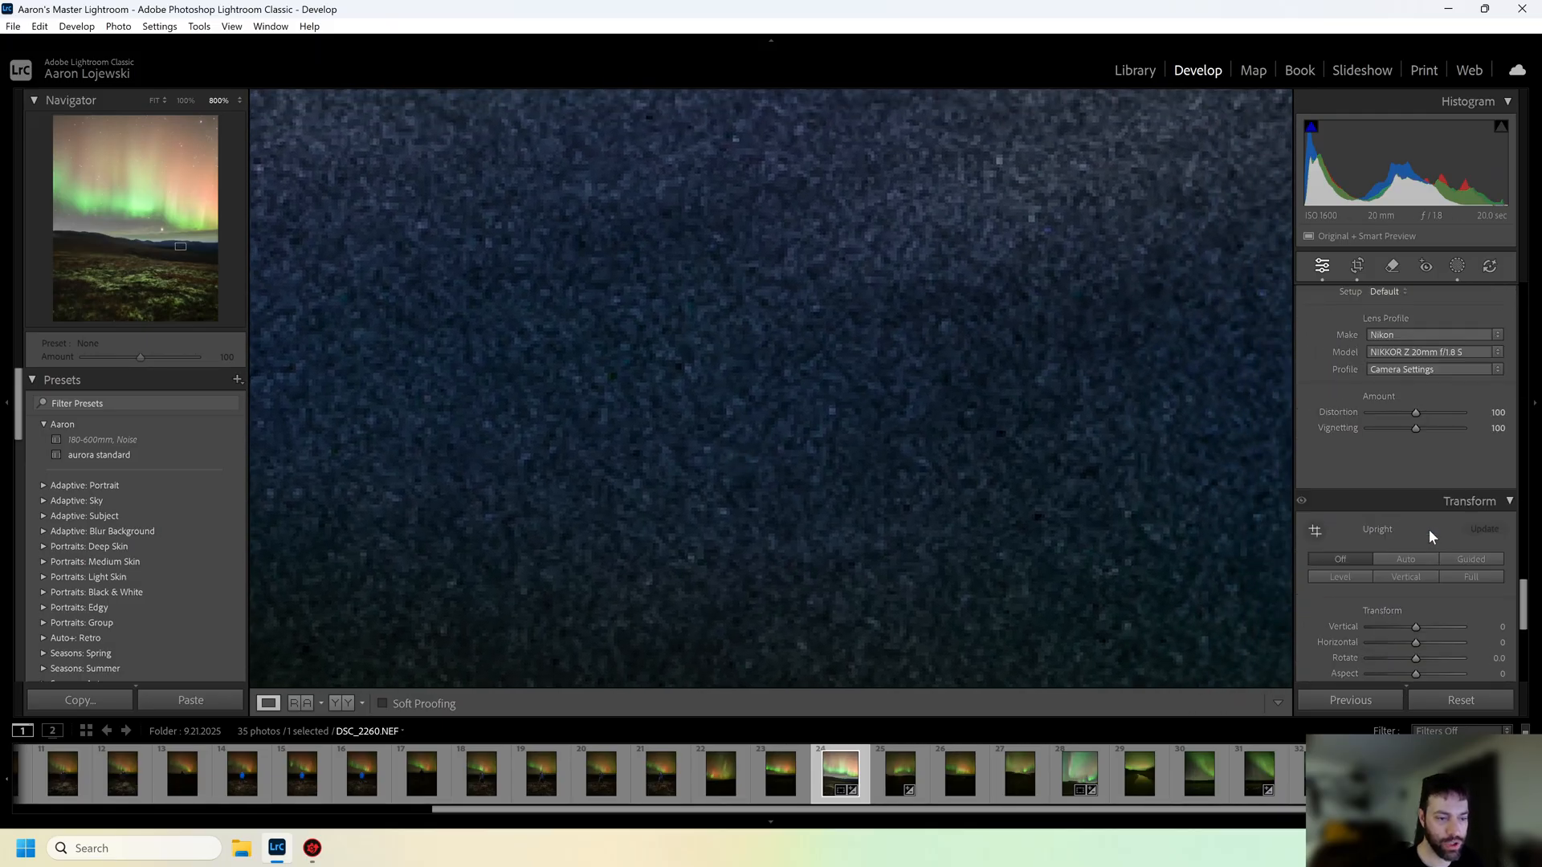
scroll(1429, 528, up, 4)
scroll(1437, 533, up, 5)
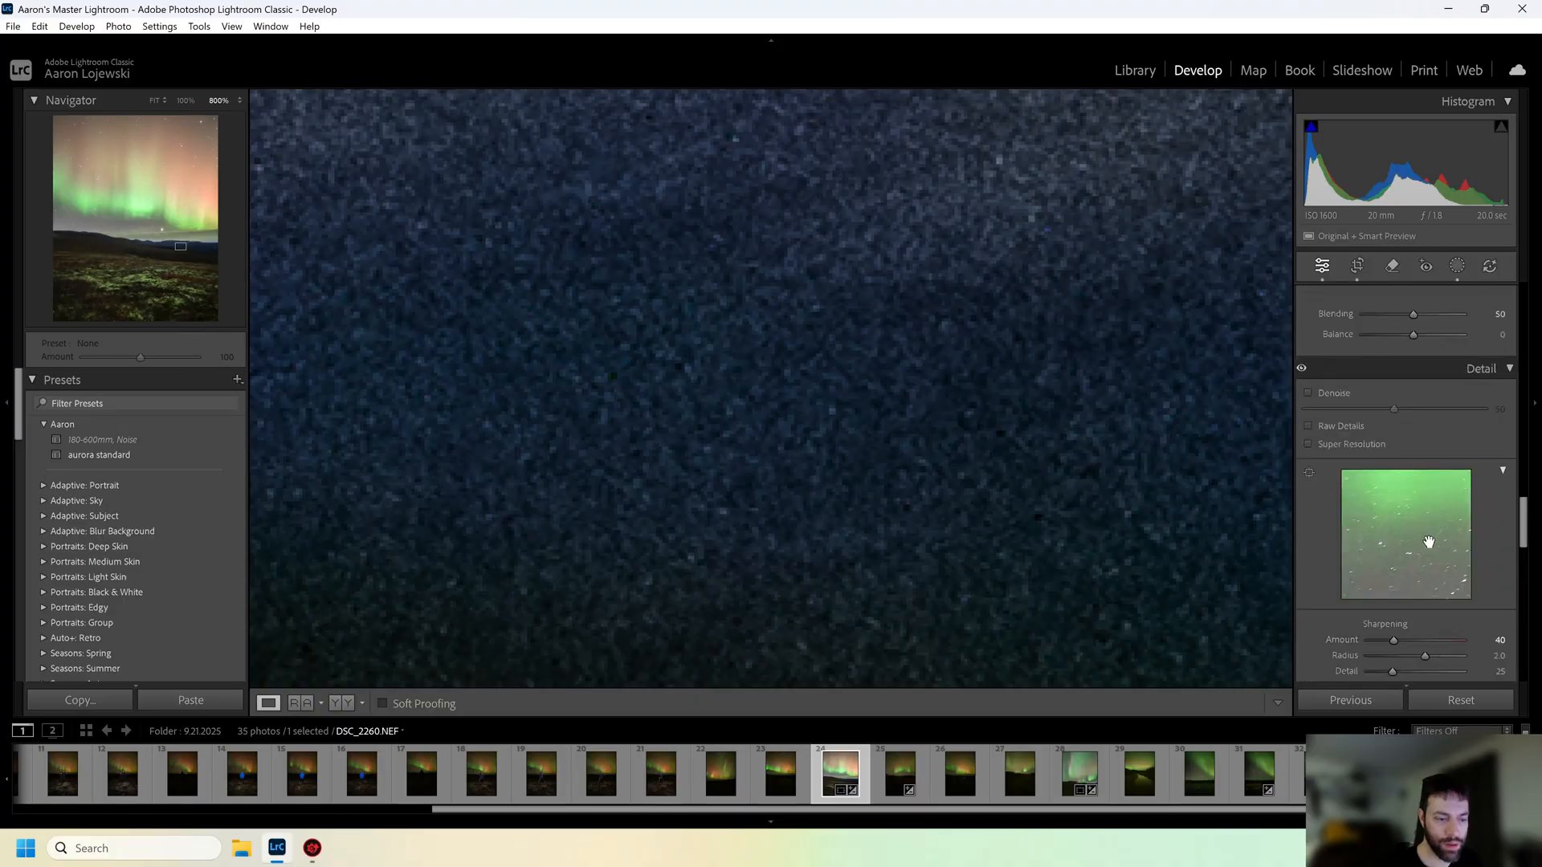
scroll(1430, 538, down, 3)
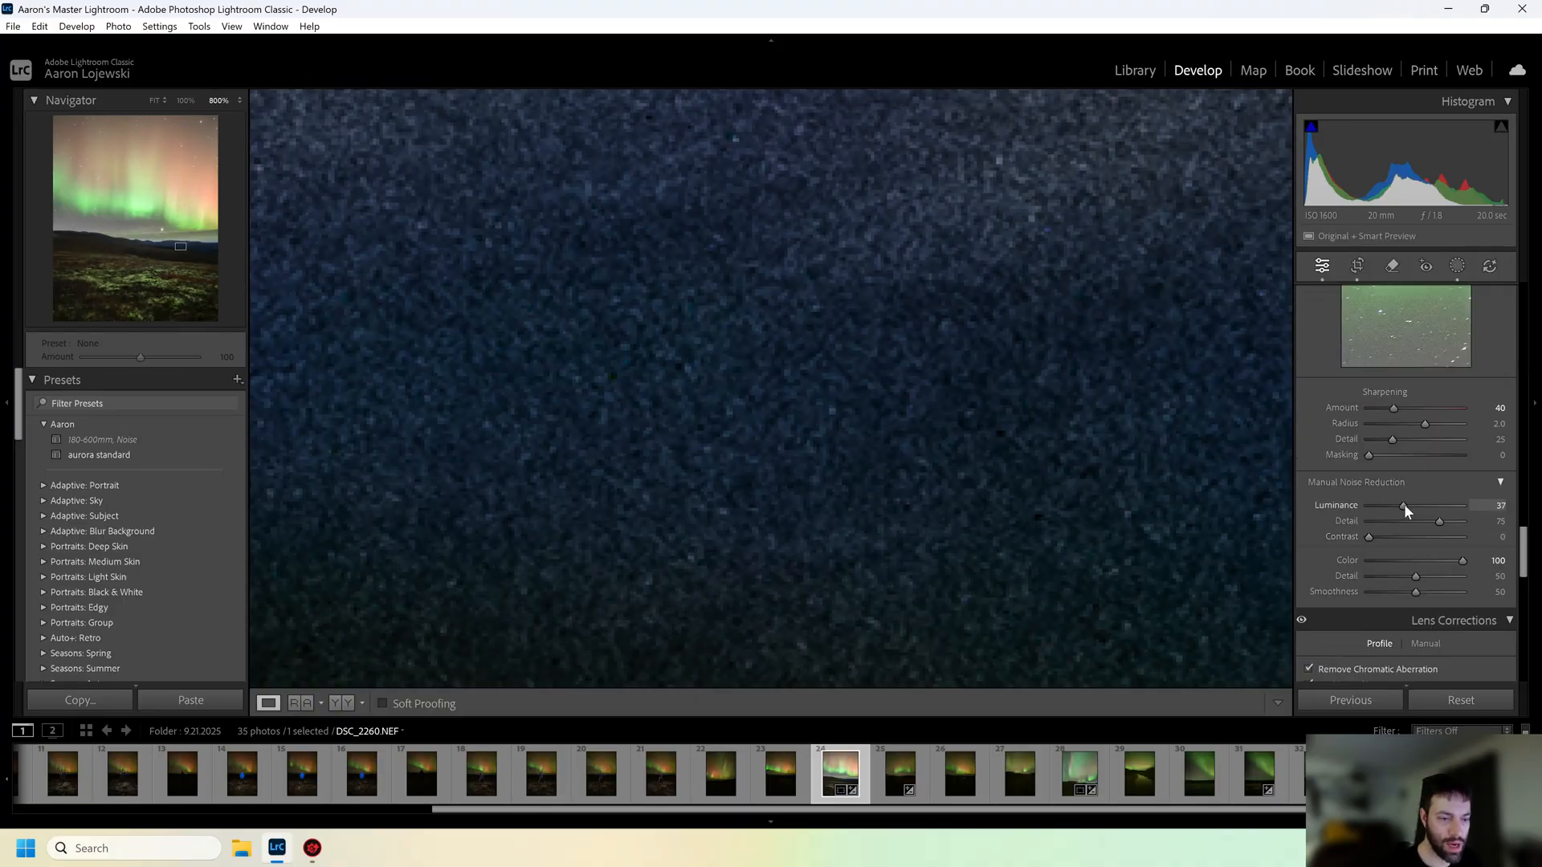
drag(1403, 504, 1457, 506)
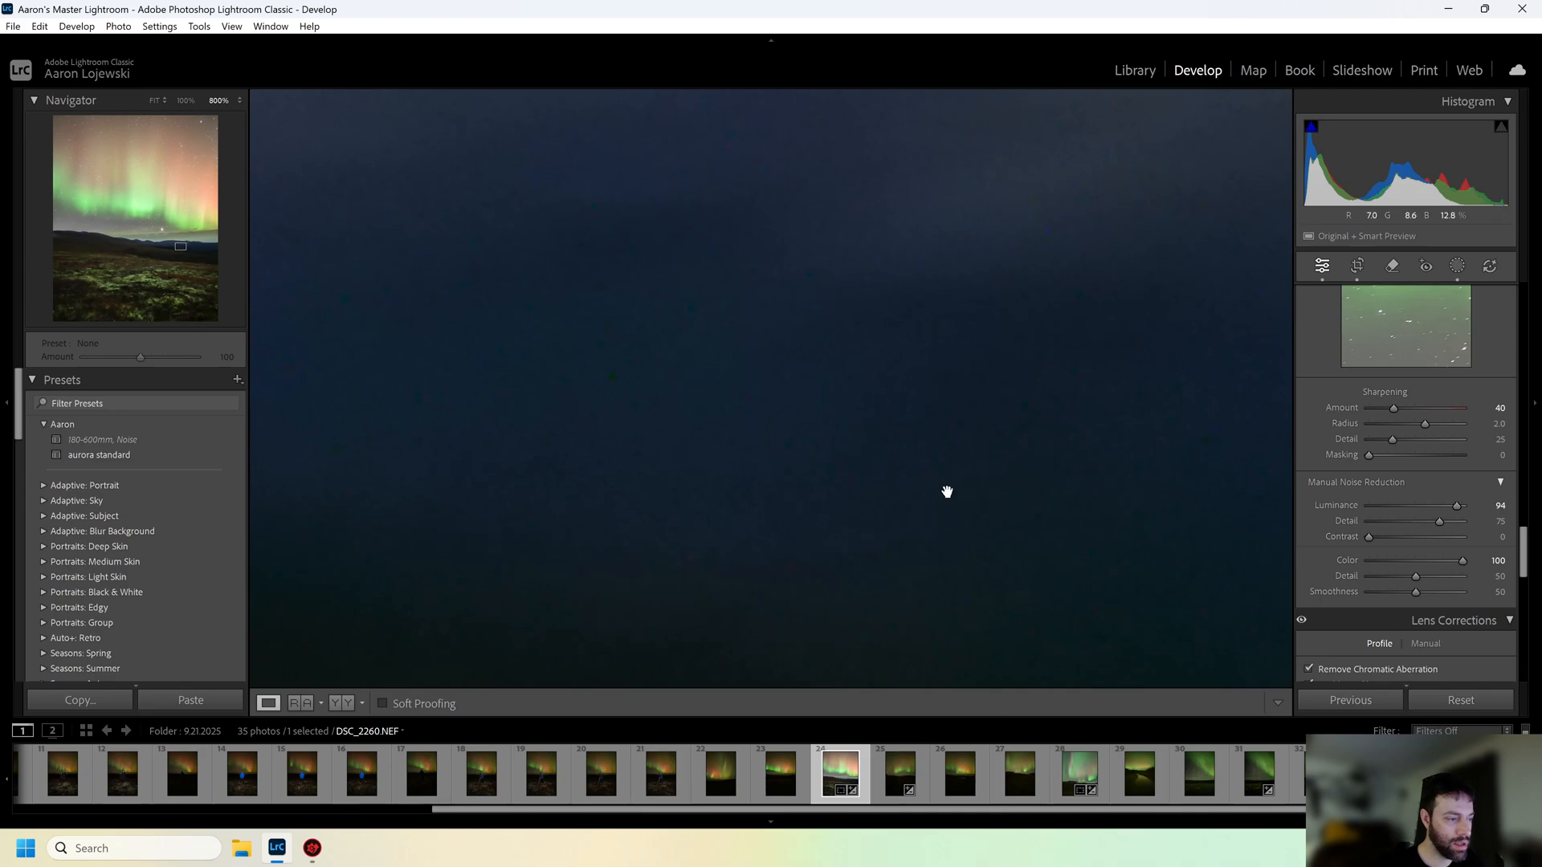
Examine the mountains and the grassy foreground at 200% zoom for detail lost to the strong noise reduction
click(239, 102)
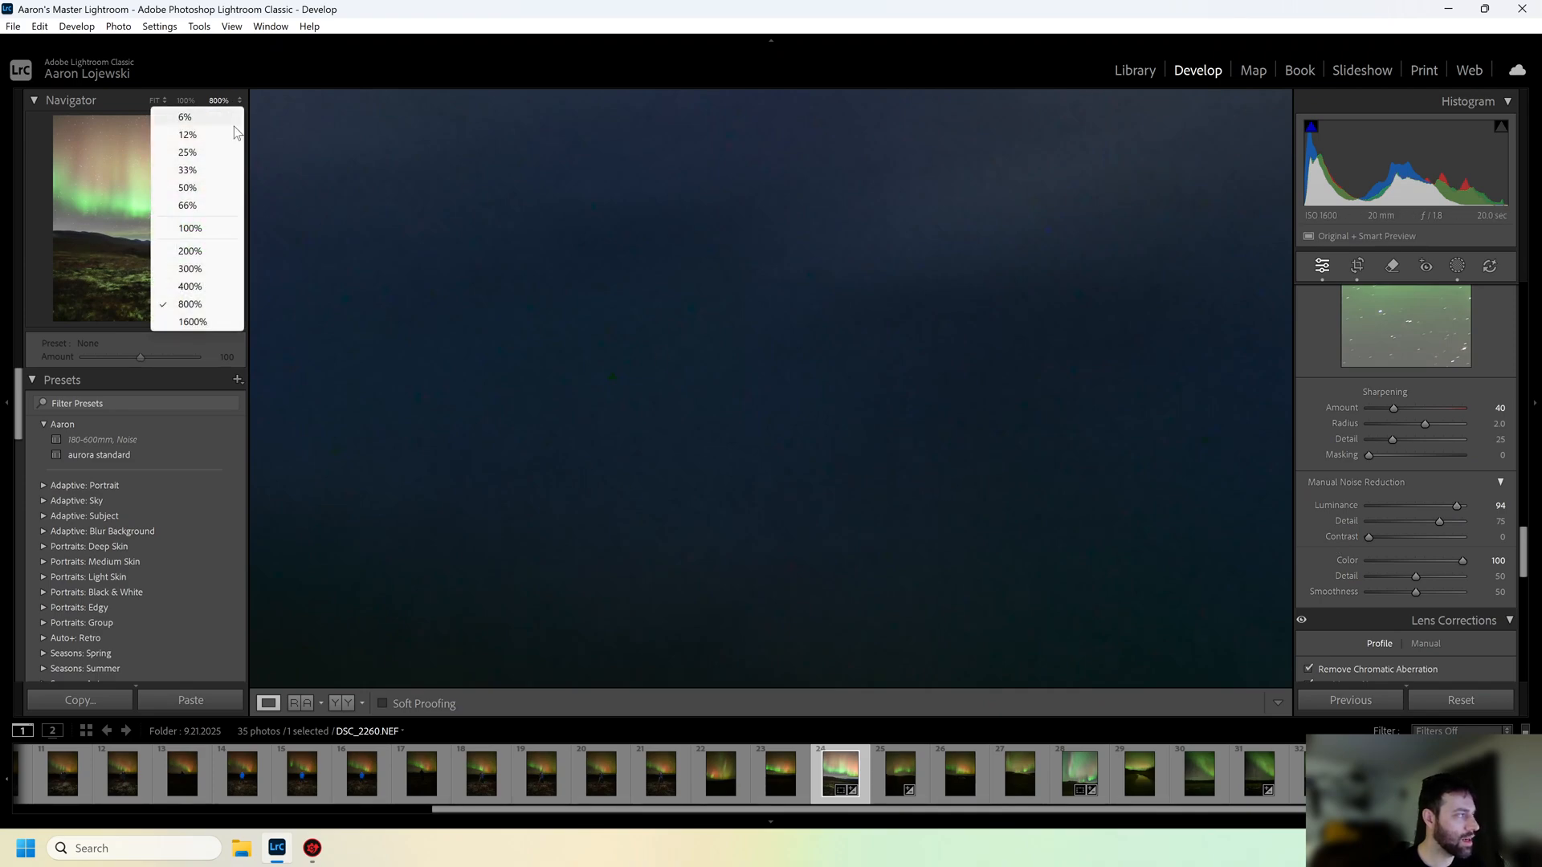
click(209, 252)
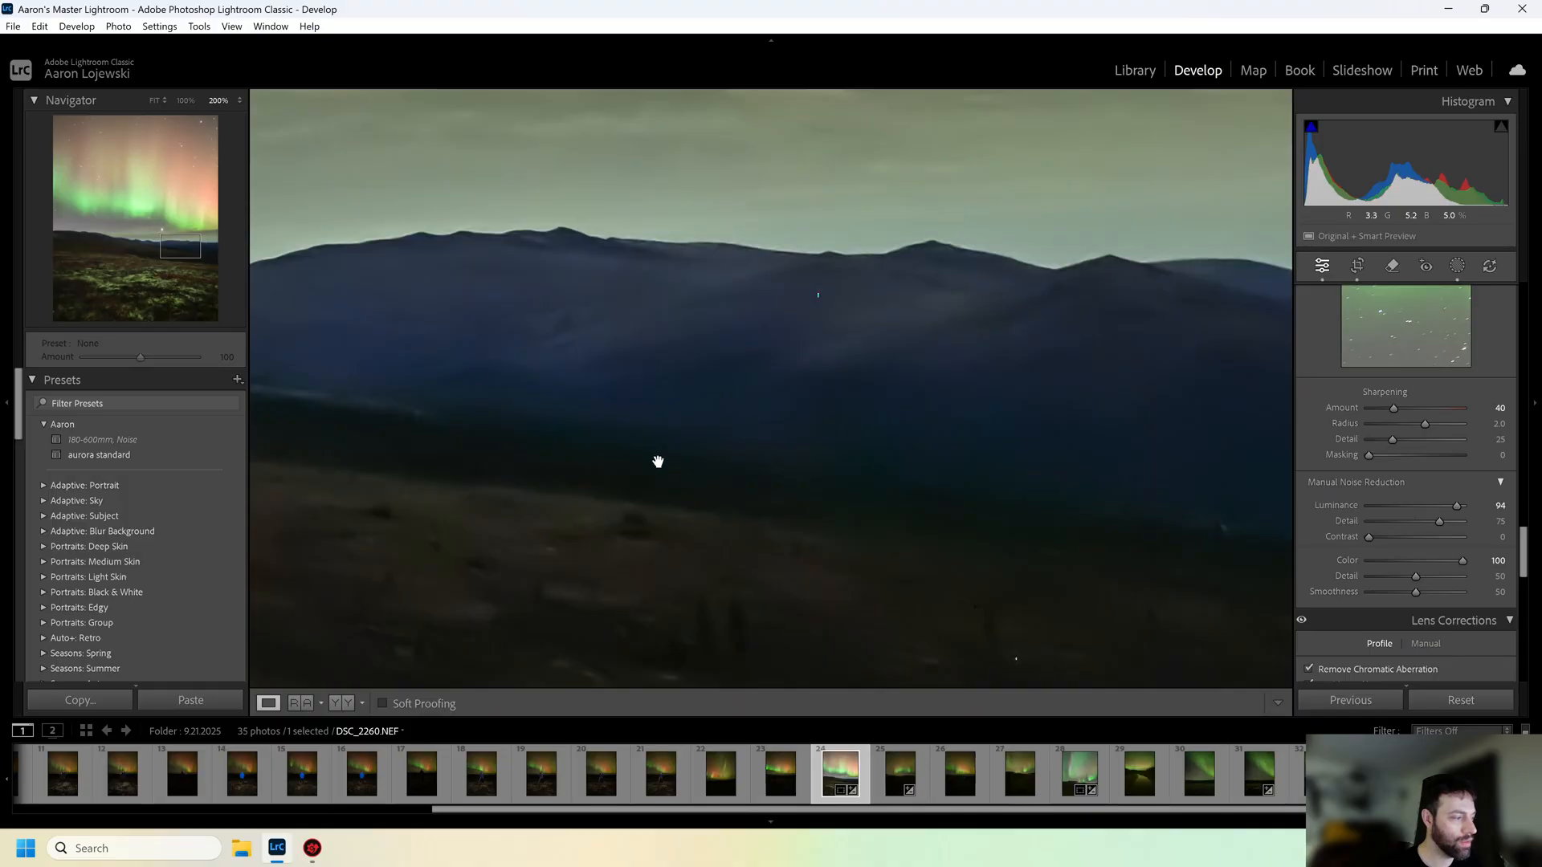
drag(657, 458, 764, 258)
click(802, 445)
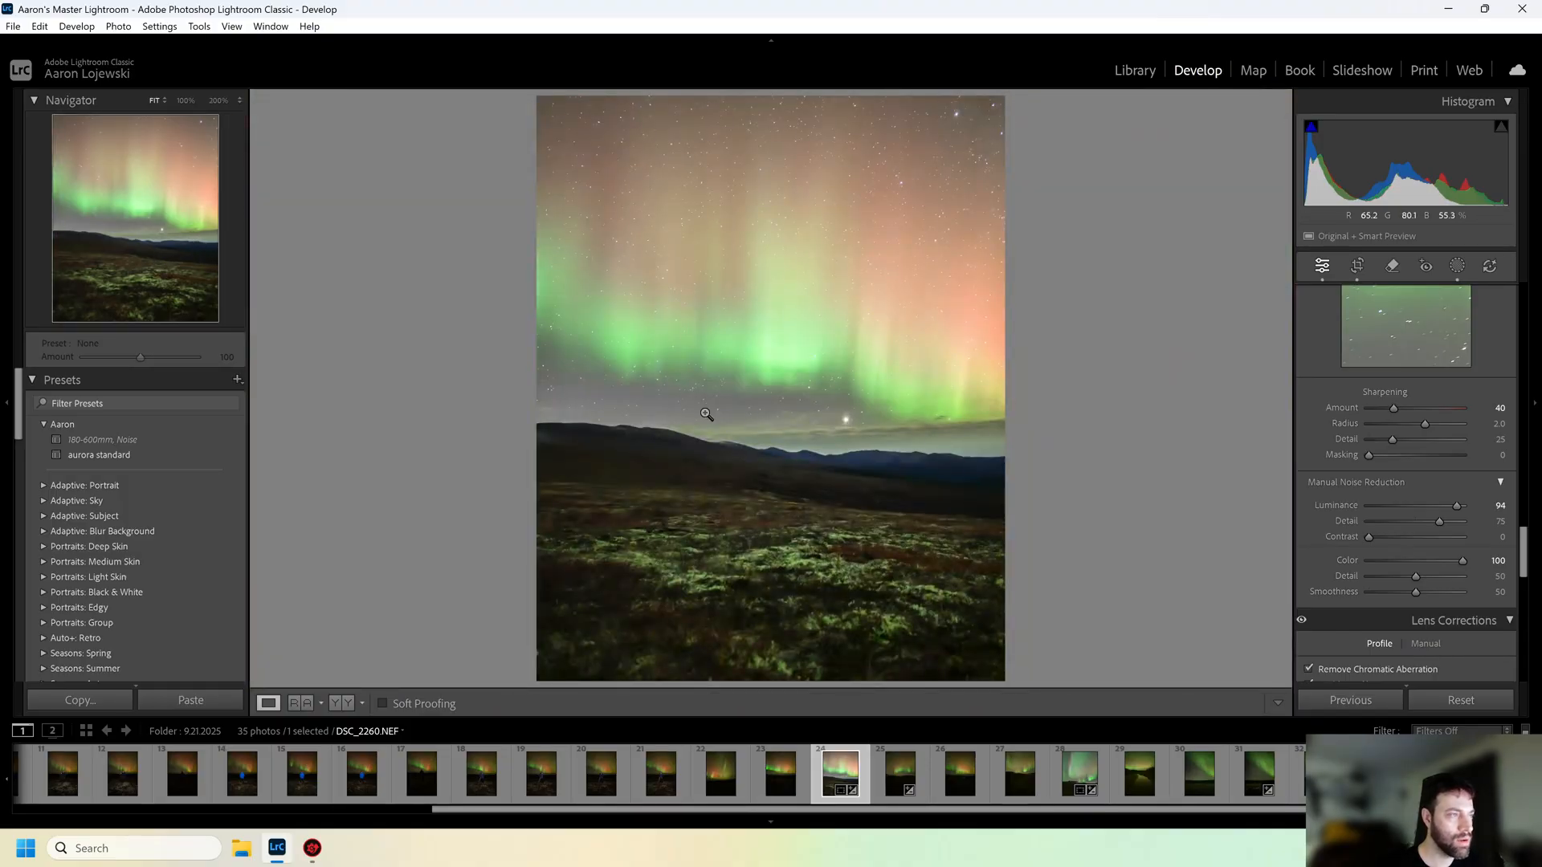
click(779, 604)
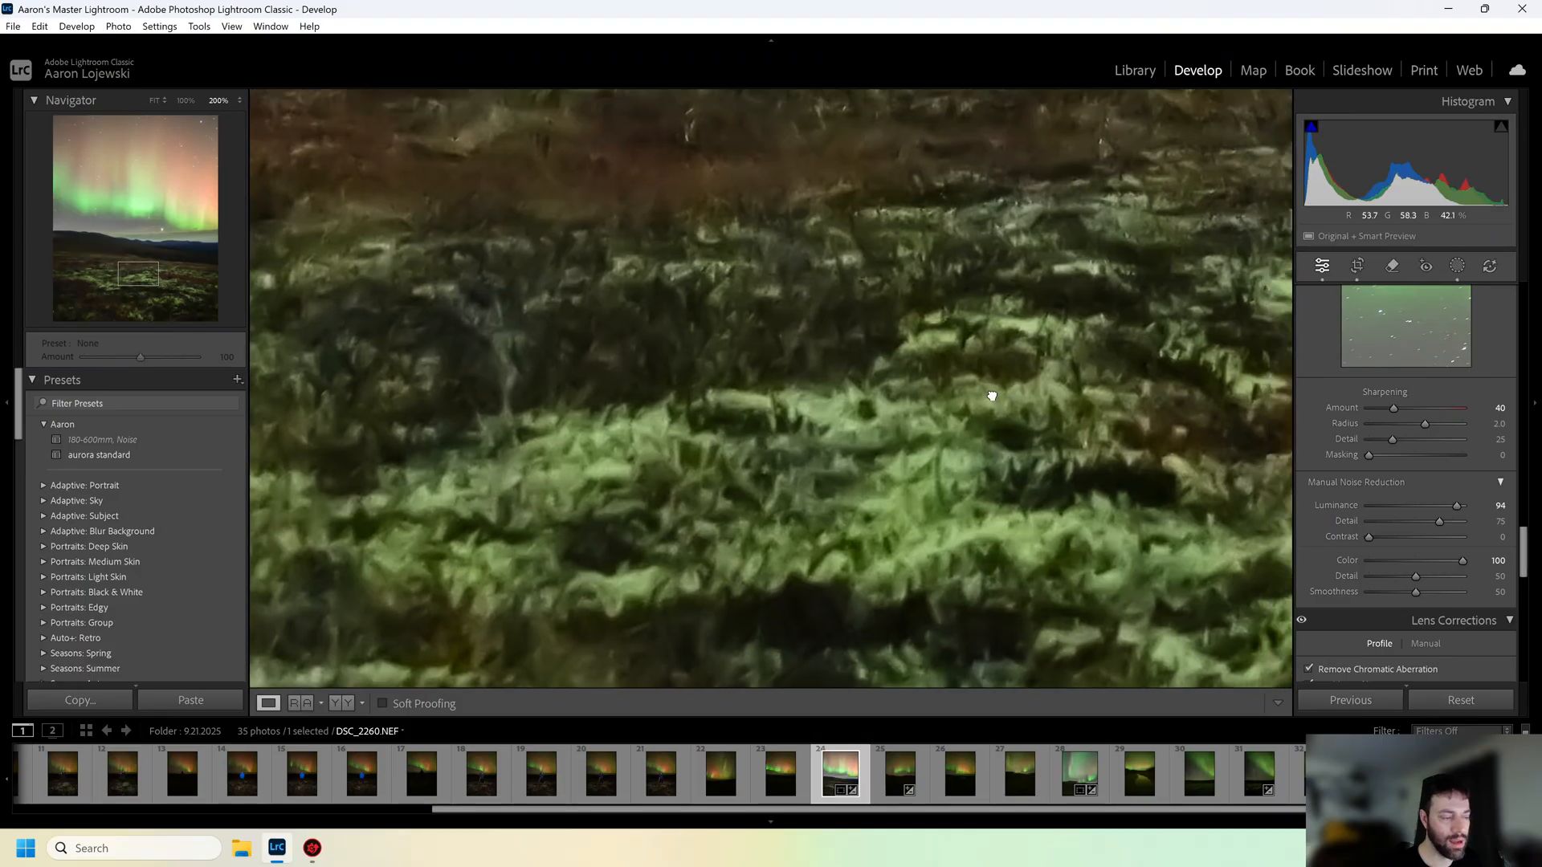
drag(992, 396, 1009, 426)
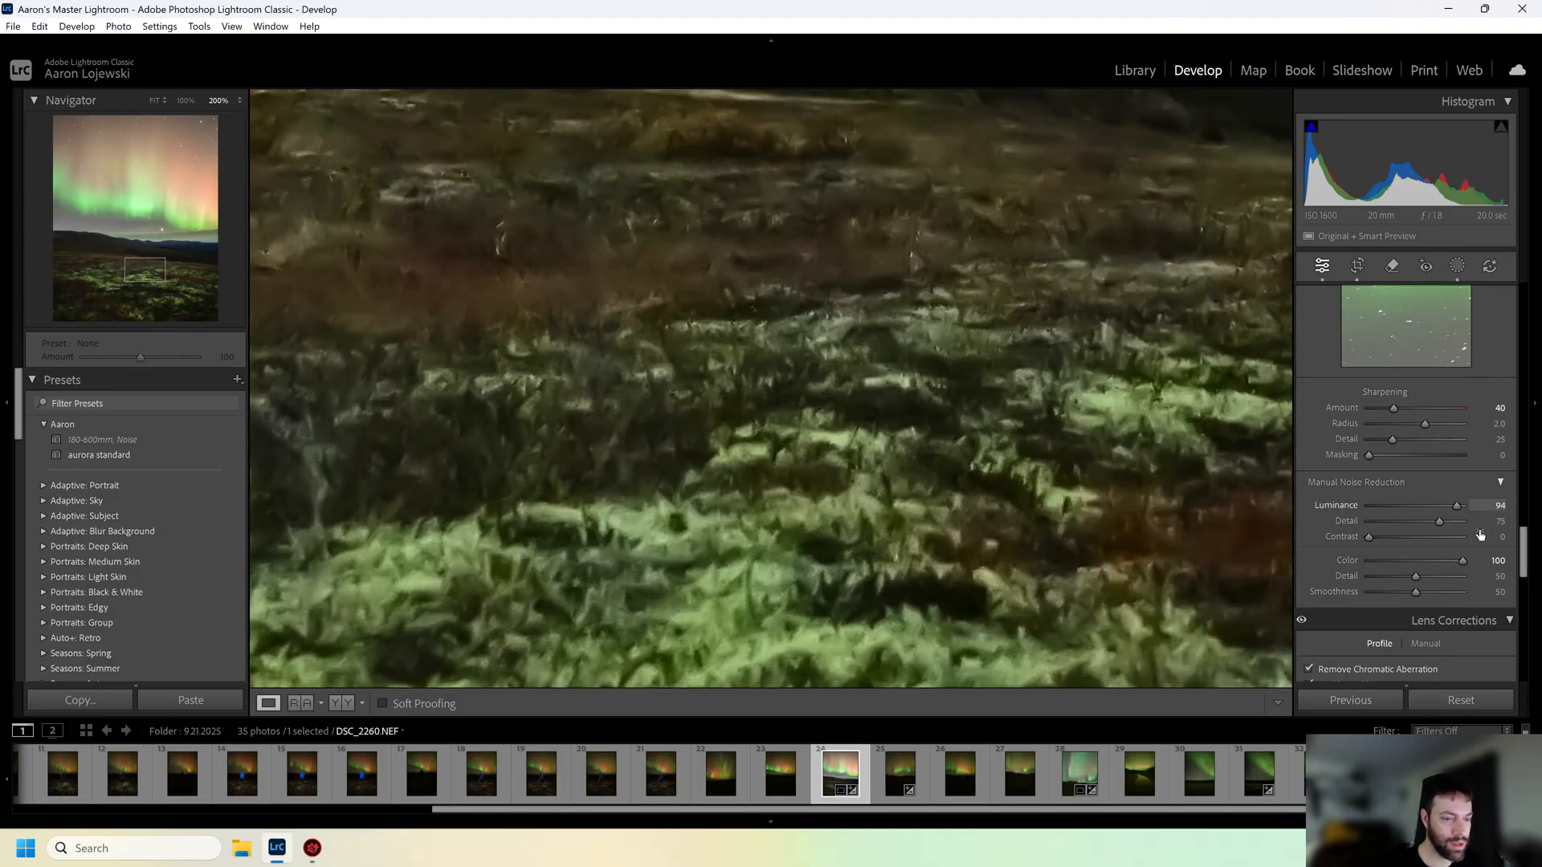
drag(1261, 515, 1104, 406)
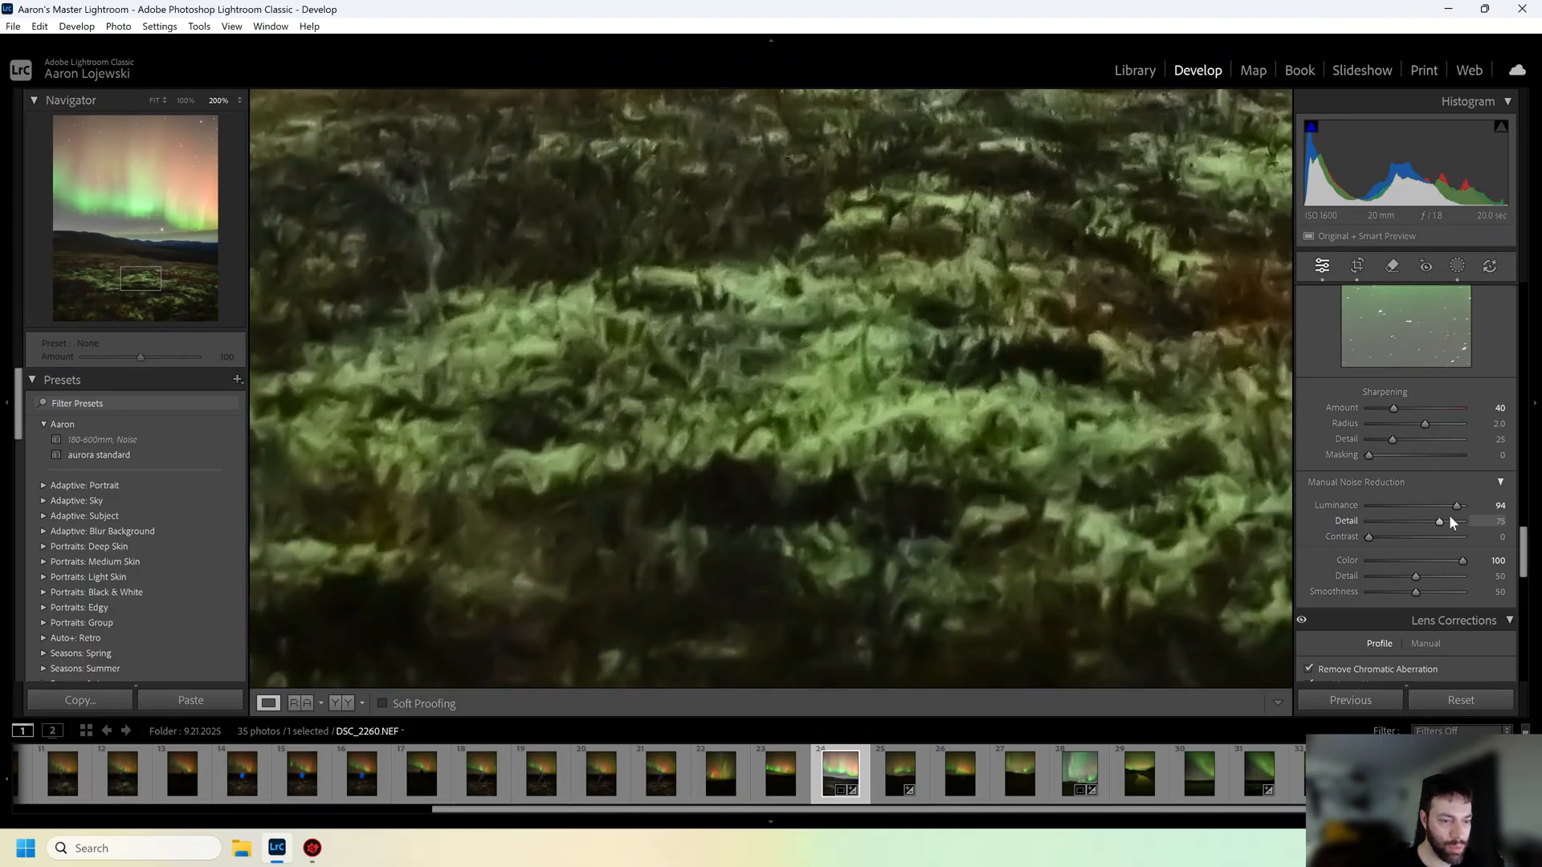
Lower the manual luminance noise reduction to 25, comparing the grain in the grass and along the mountain ridge
drag(1456, 505, 1379, 505)
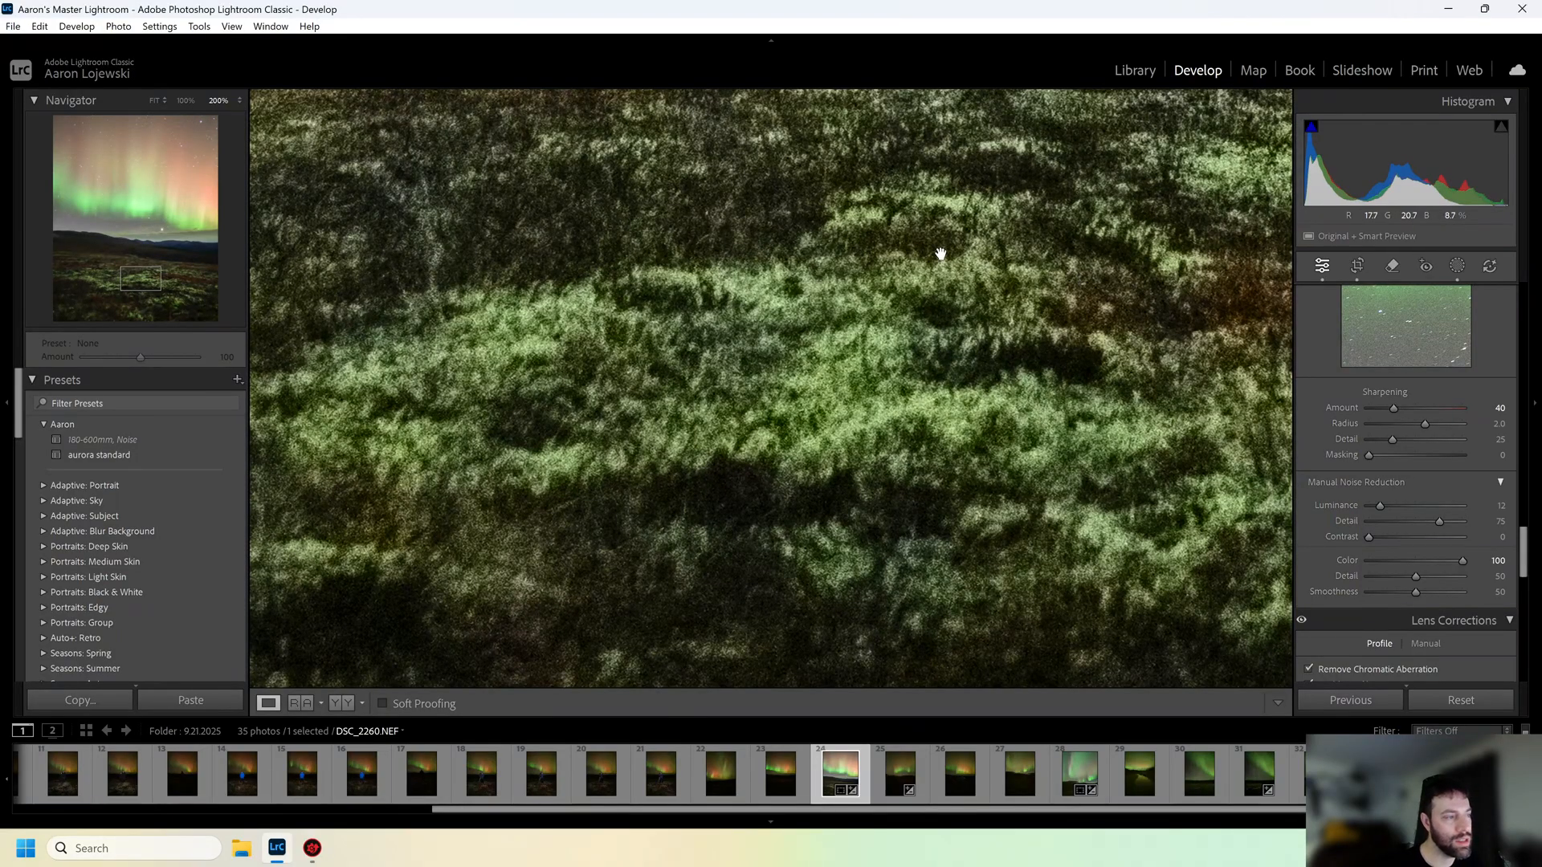
drag(919, 339, 884, 540)
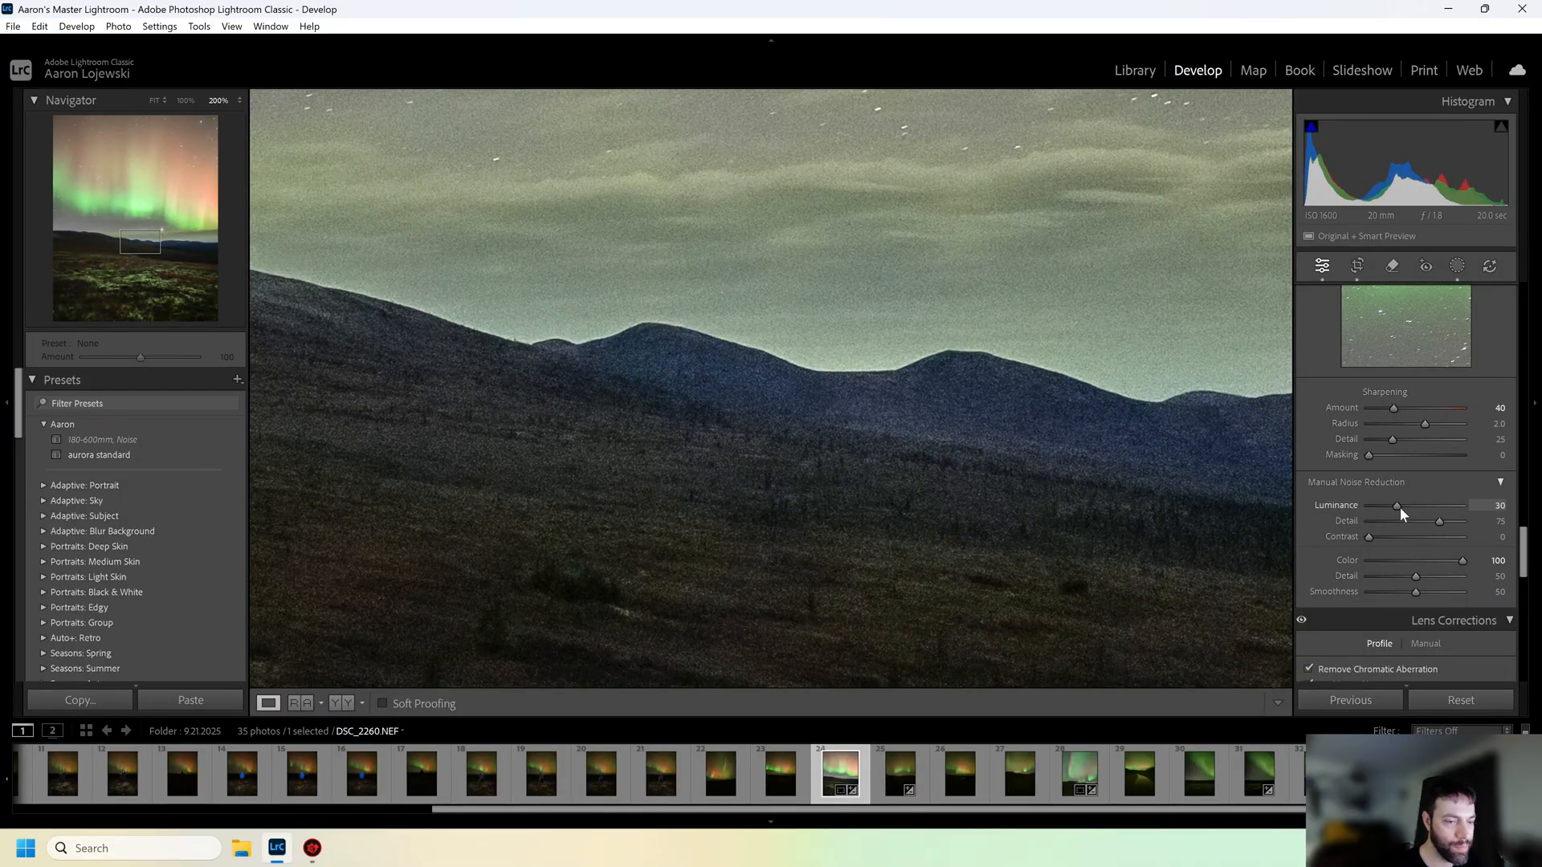
drag(1395, 508, 1388, 507)
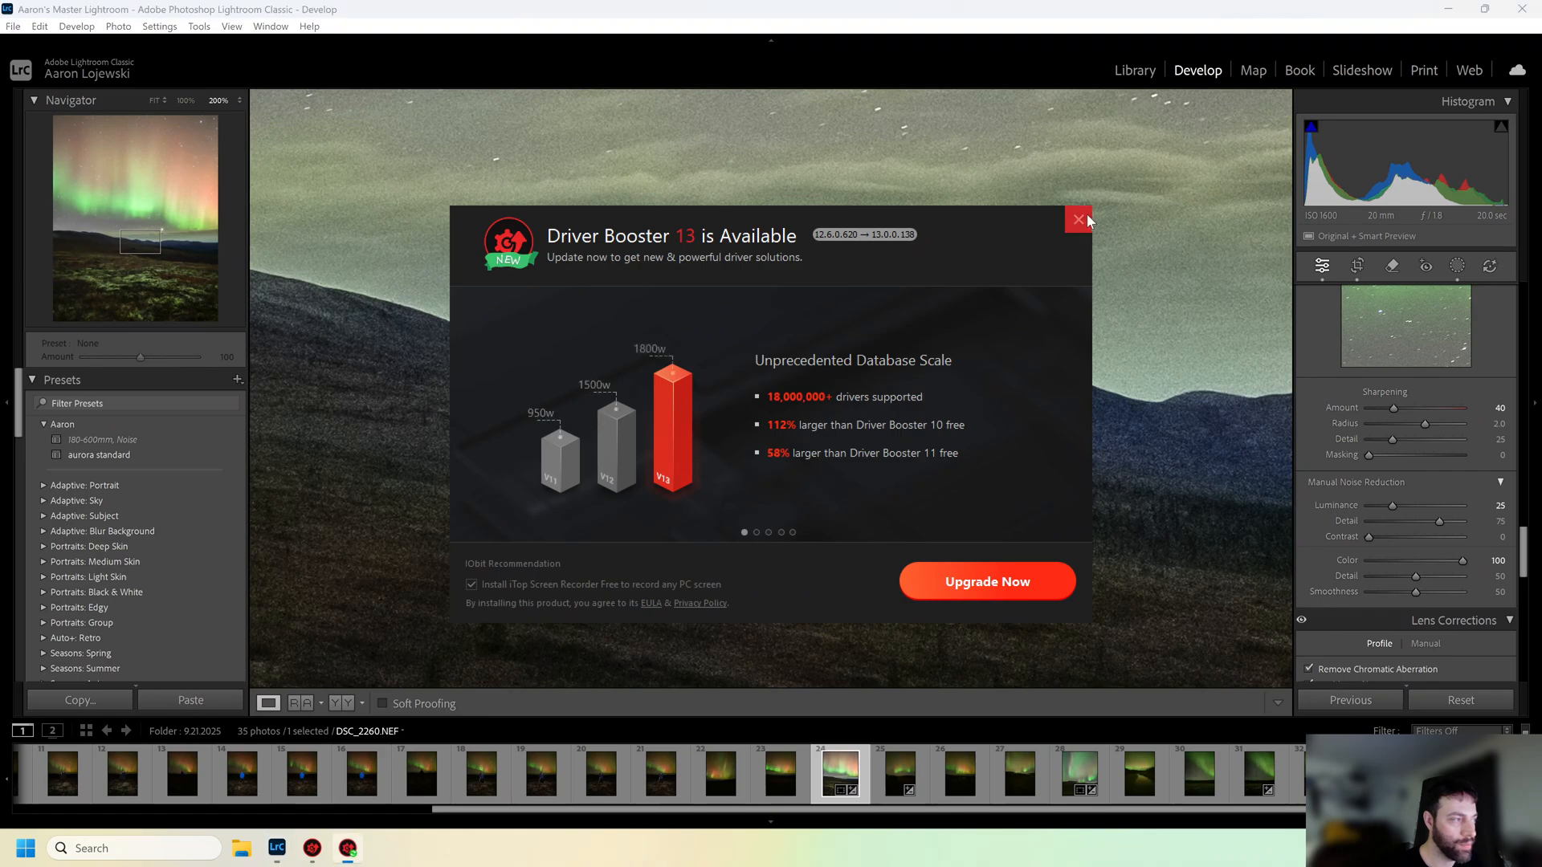
Dismiss the Driver Booster 13 update pop-up without upgrading
click(1080, 217)
click(850, 479)
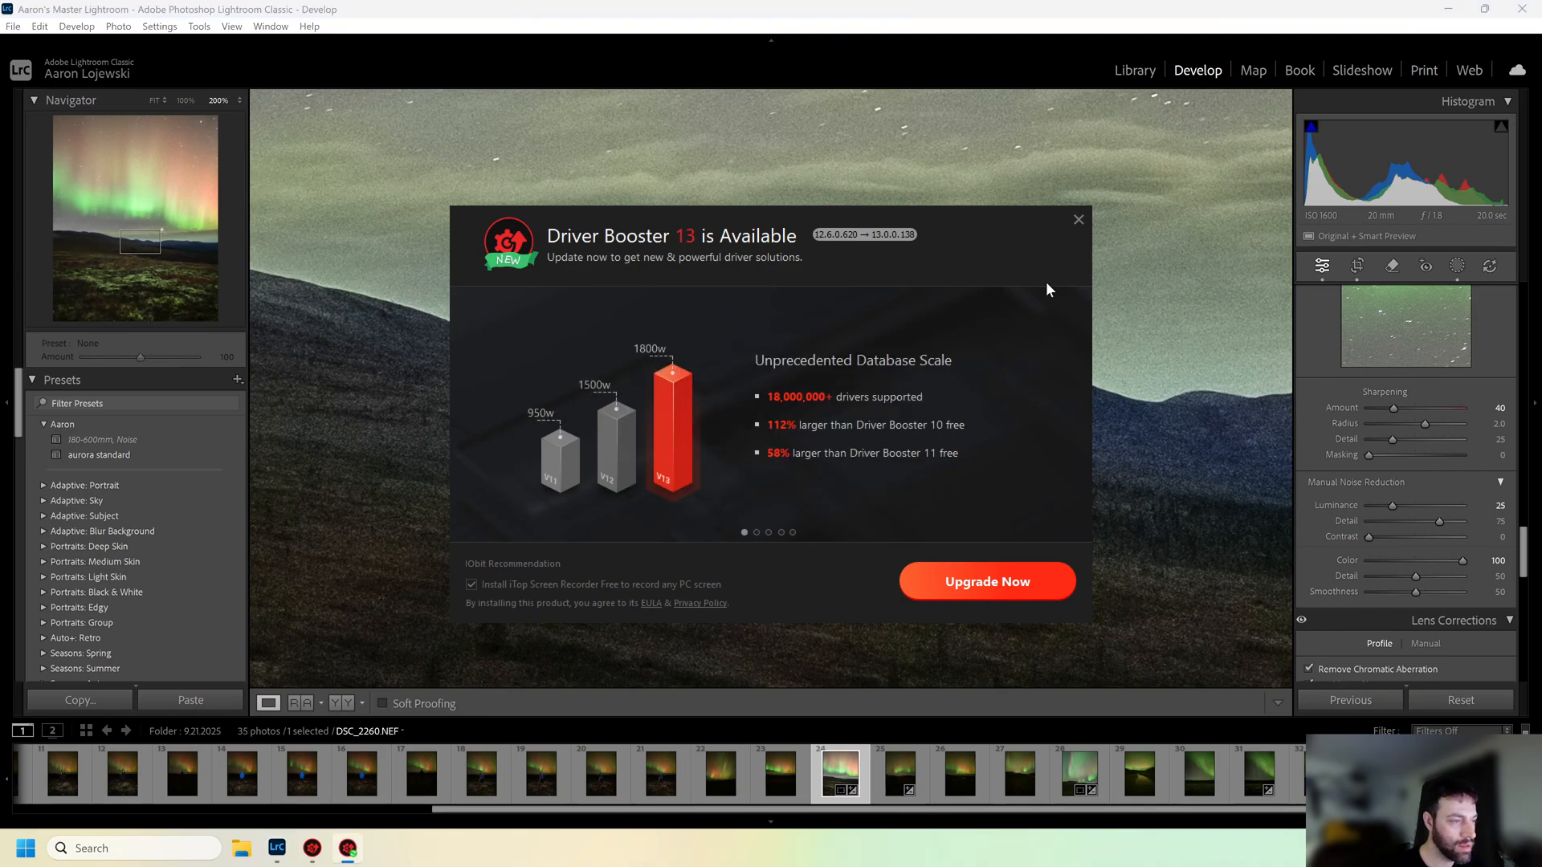
click(1079, 220)
click(649, 480)
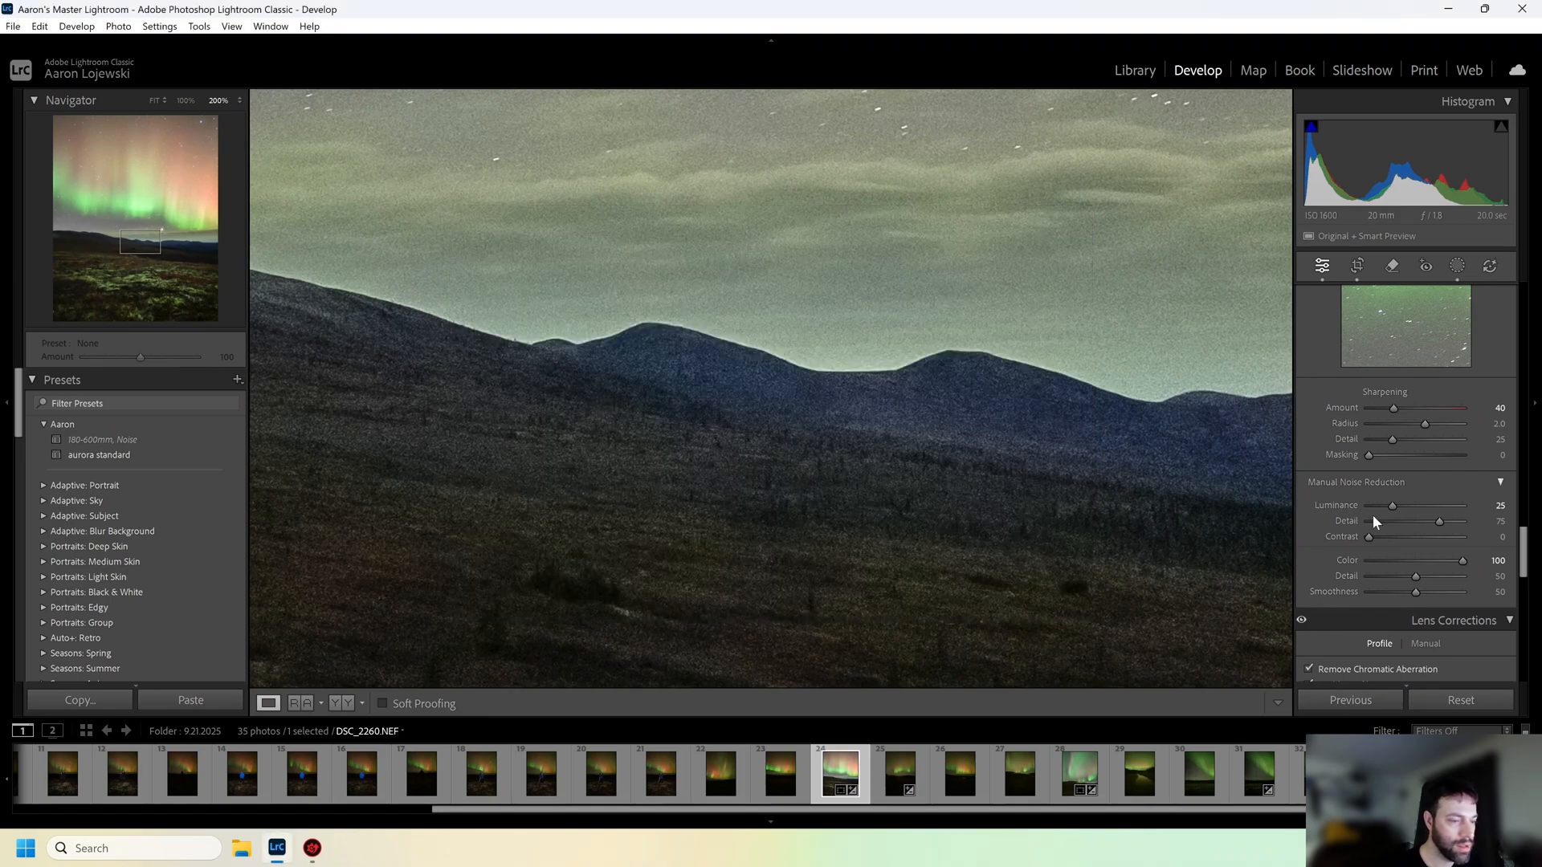
Apply AI Denoise to DSC_2260.NEF and set its amount to 25, viewing the mountains at 200% zoom
click(1068, 551)
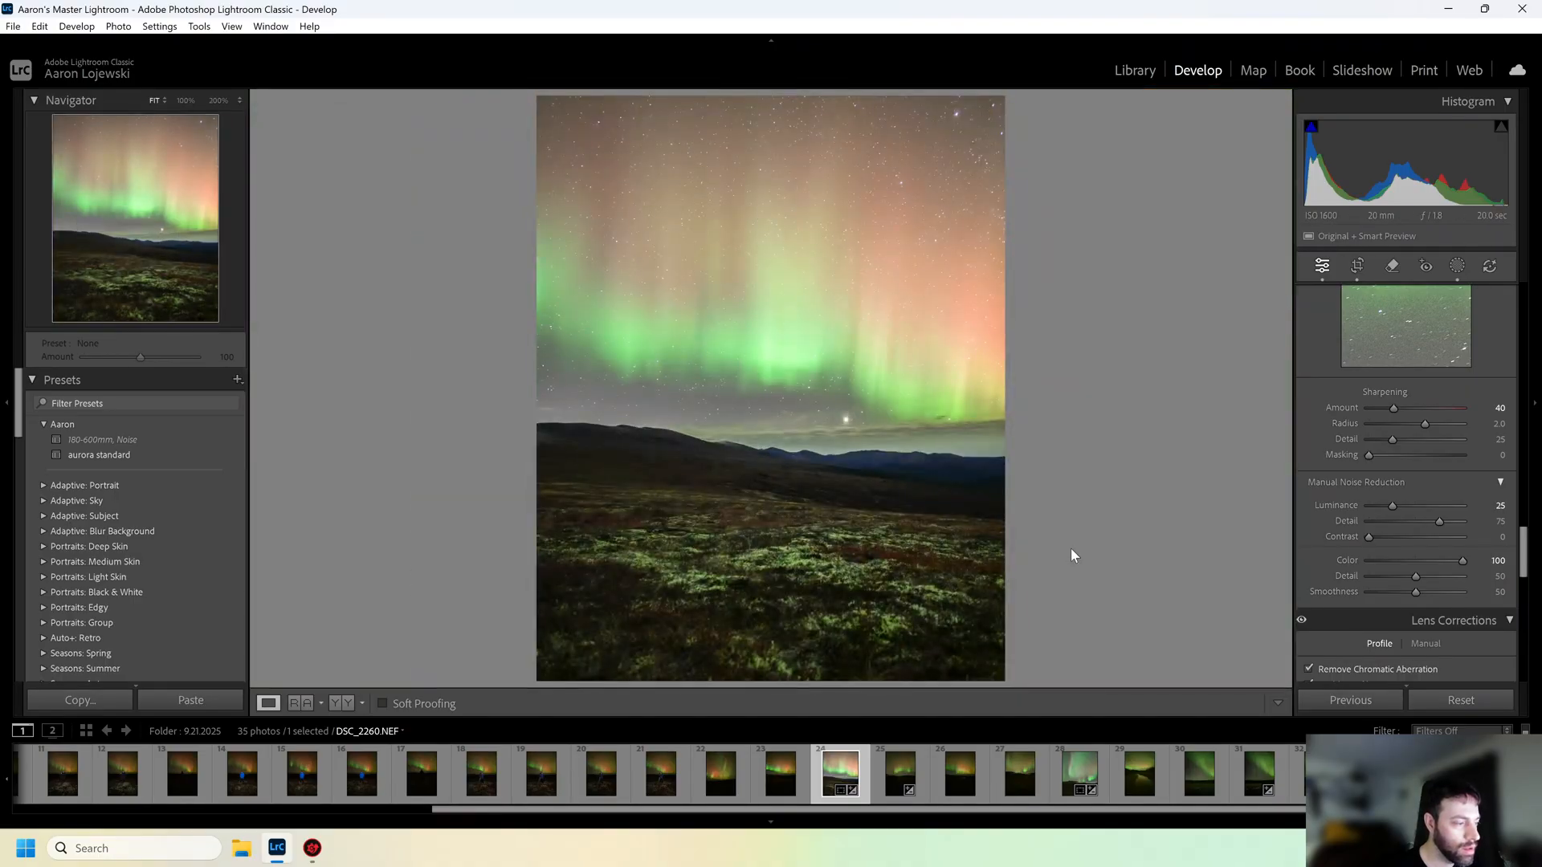
click(851, 461)
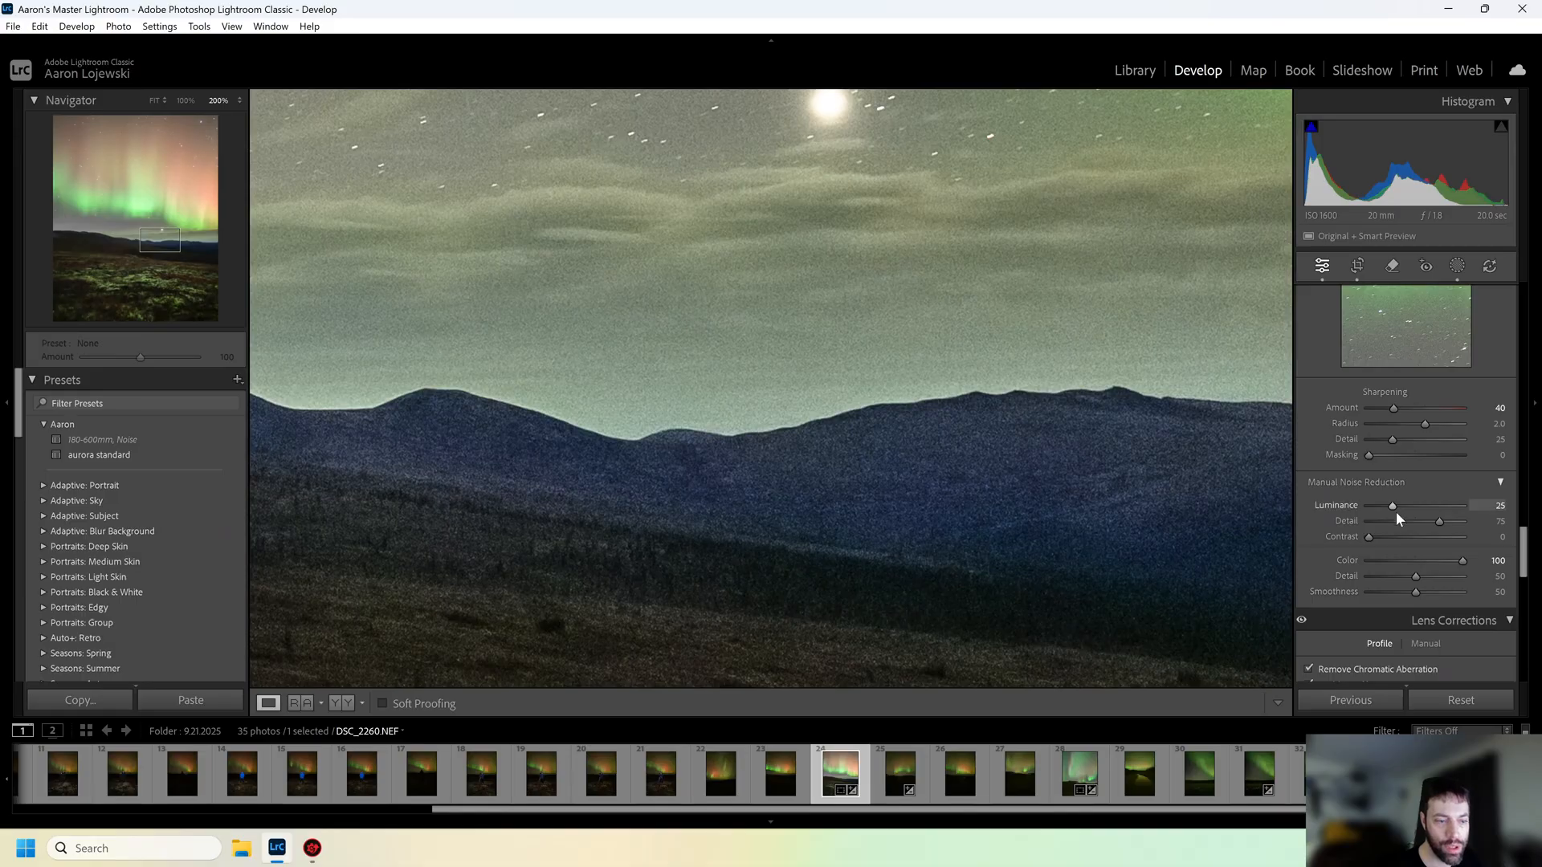
scroll(1415, 541, up, 4)
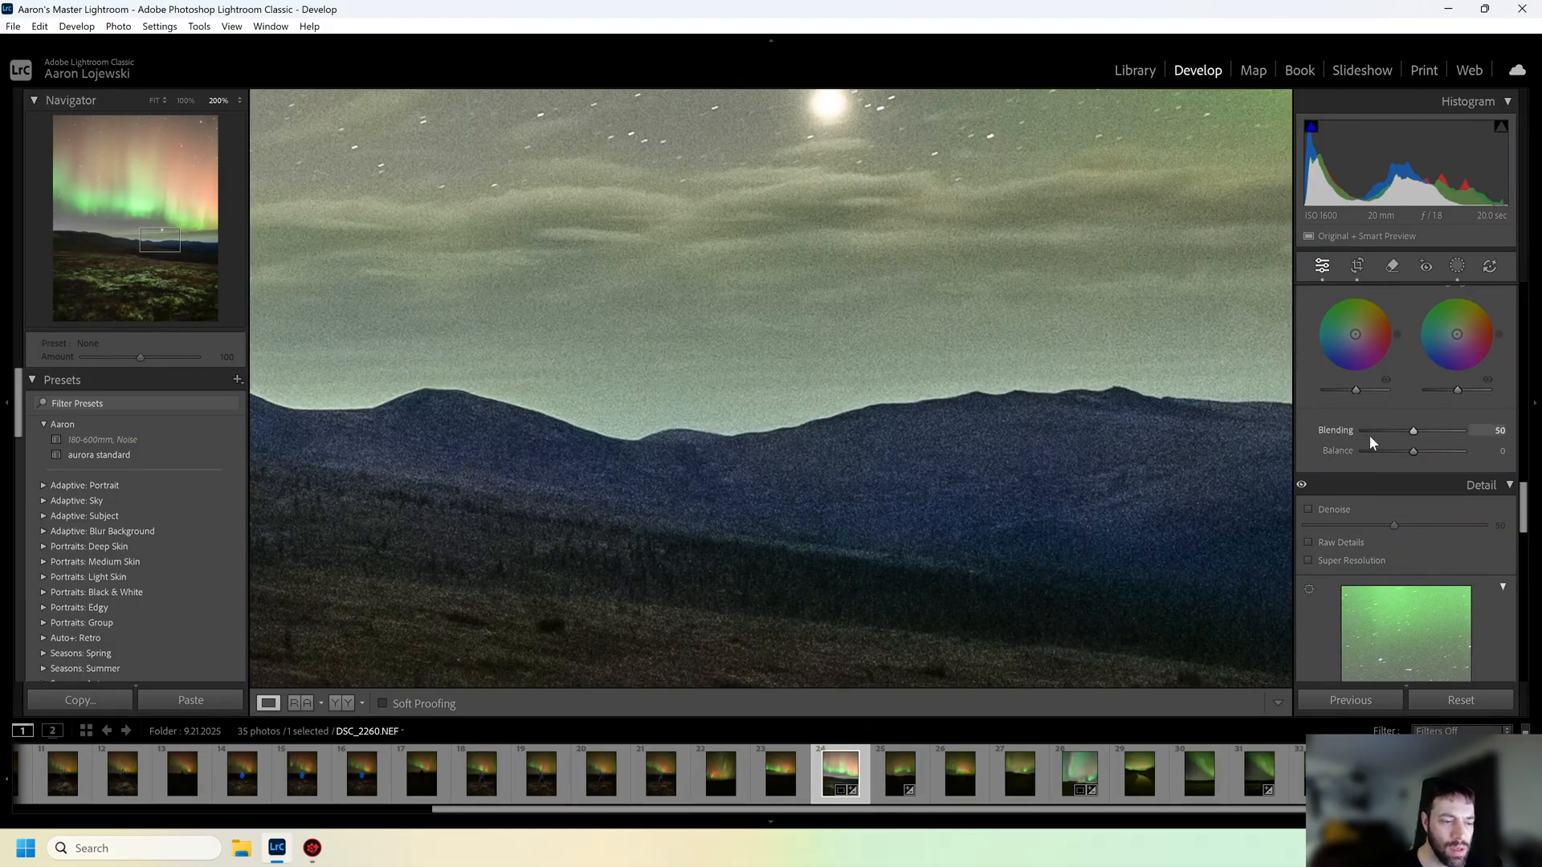
click(1308, 509)
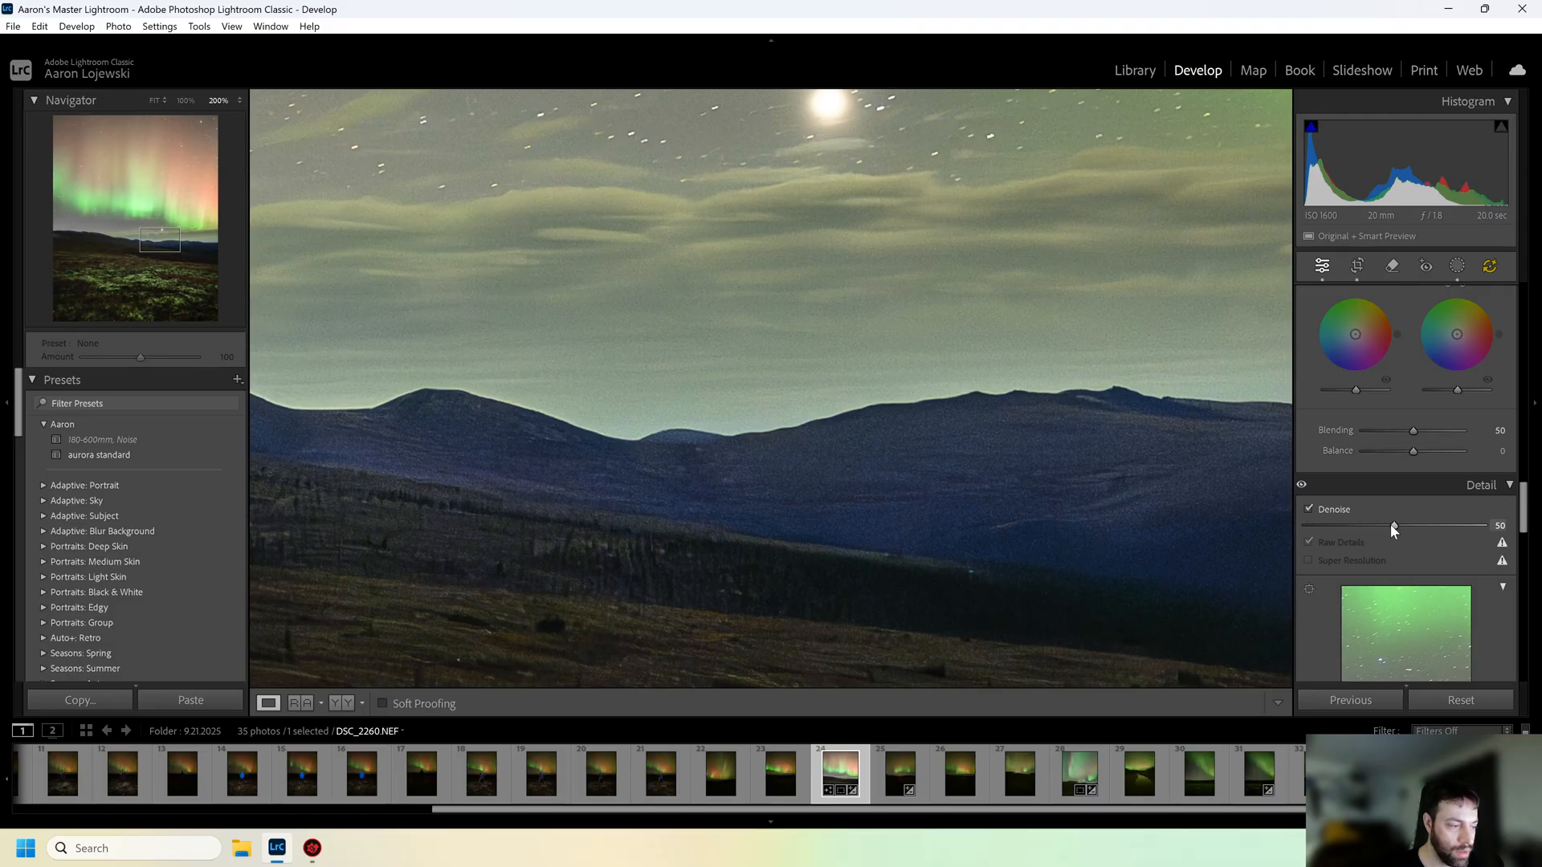
drag(1390, 524, 1345, 526)
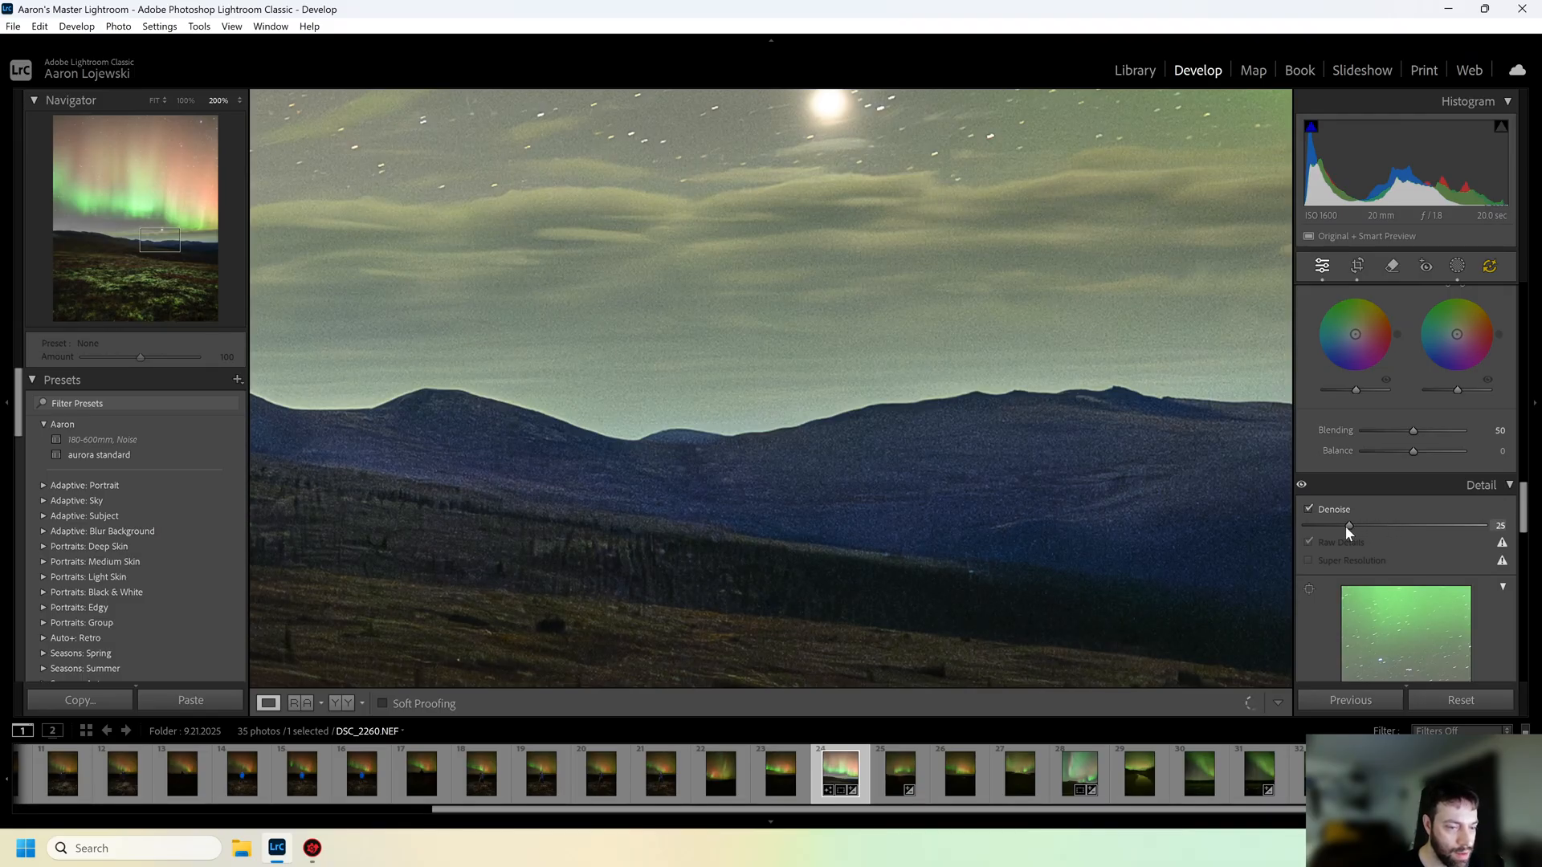
Examine the denoised grass, bushes and dark hillsides at 200% zoom, returning to the full photo in between and at the end
scroll(894, 408, down, 3)
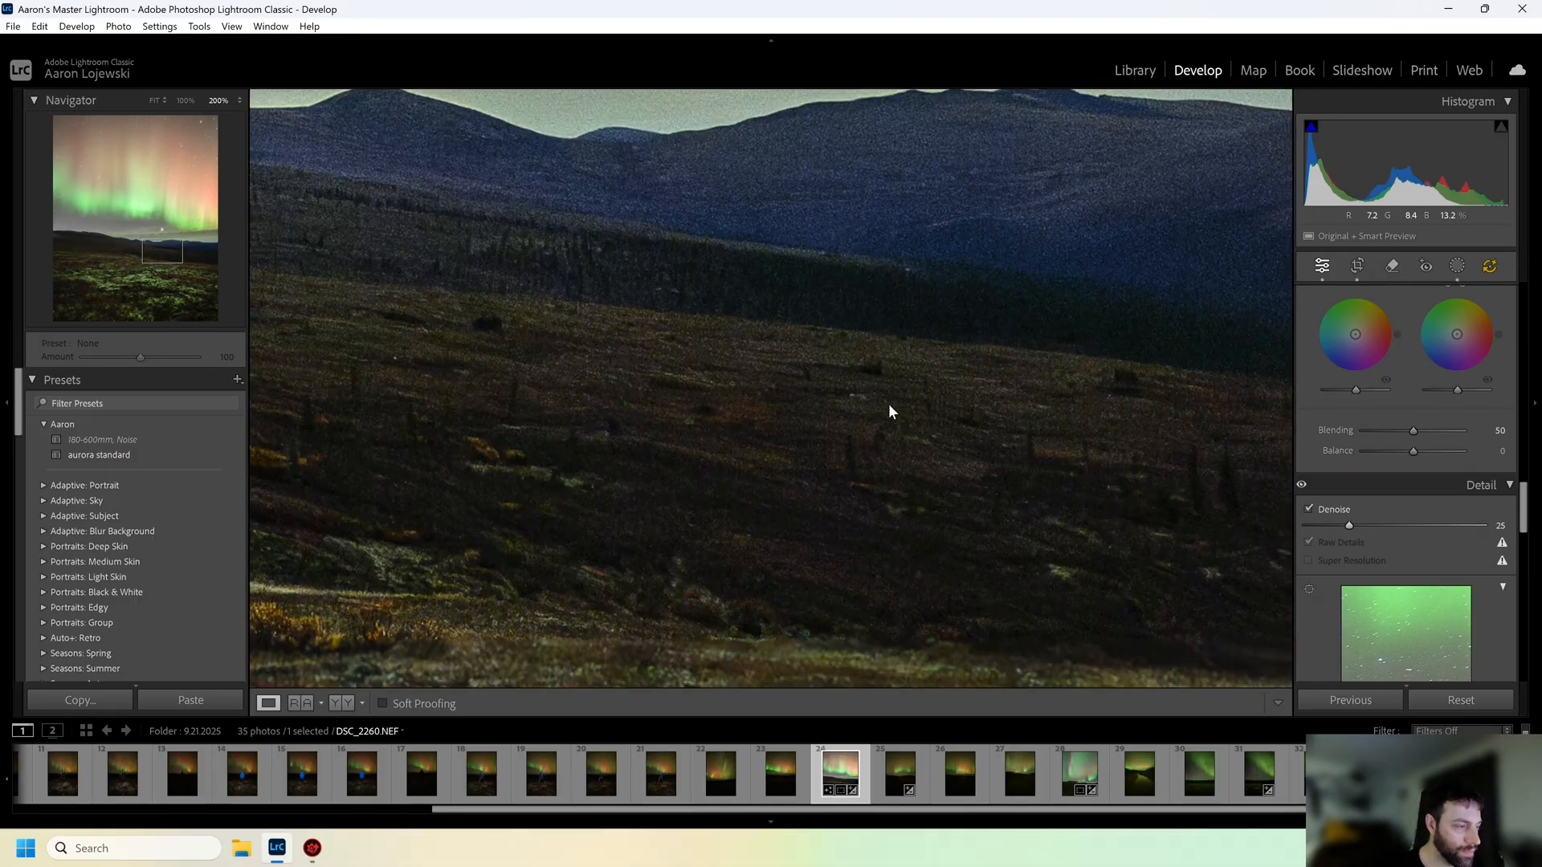
scroll(789, 591, down, 10)
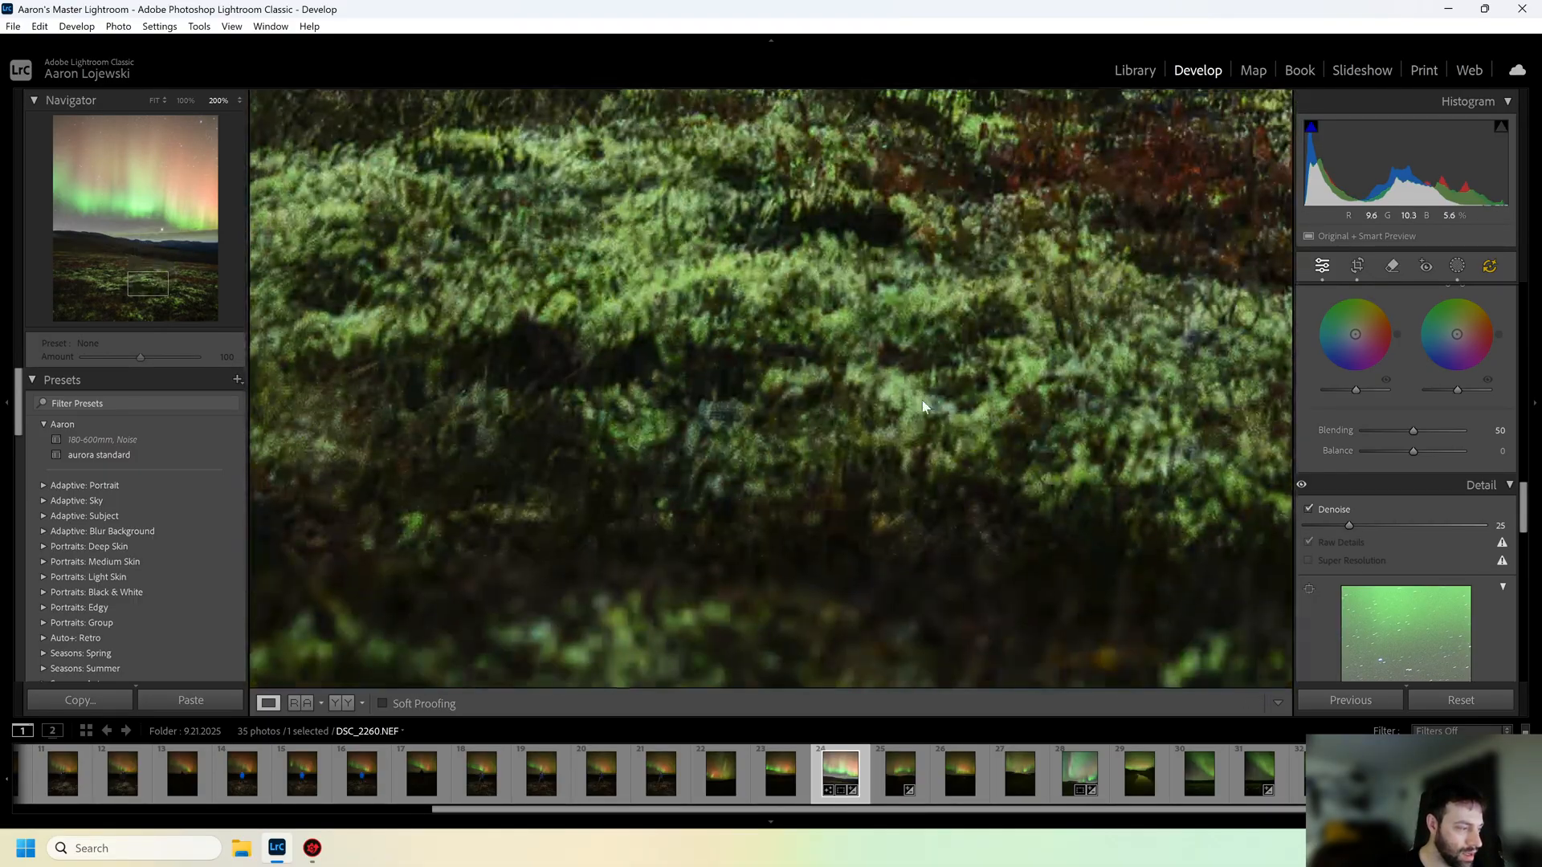
drag(788, 441, 960, 306)
click(899, 395)
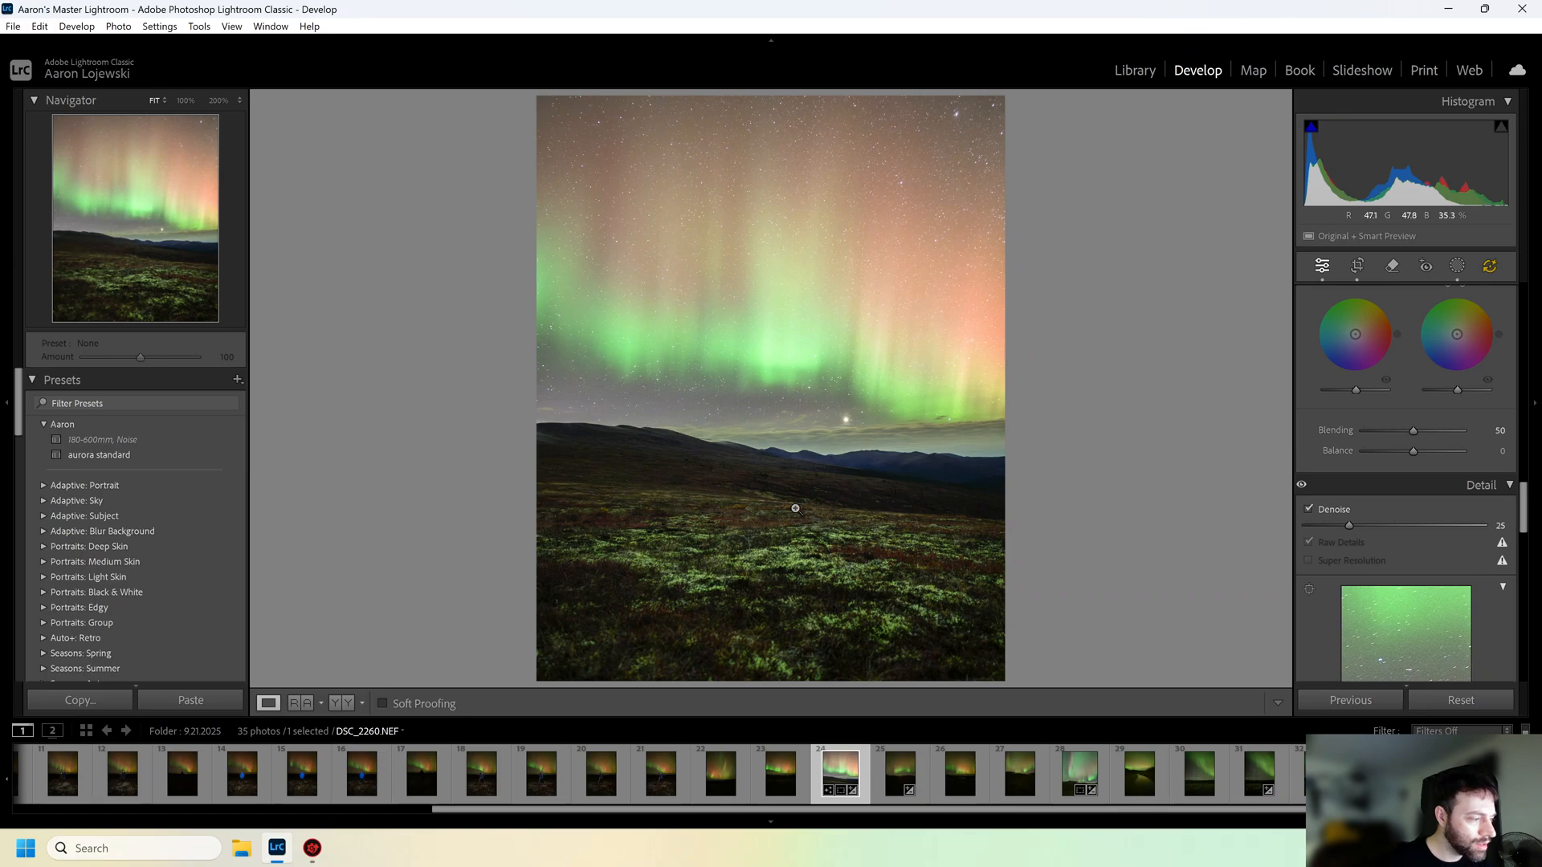
click(795, 506)
drag(795, 561, 836, 455)
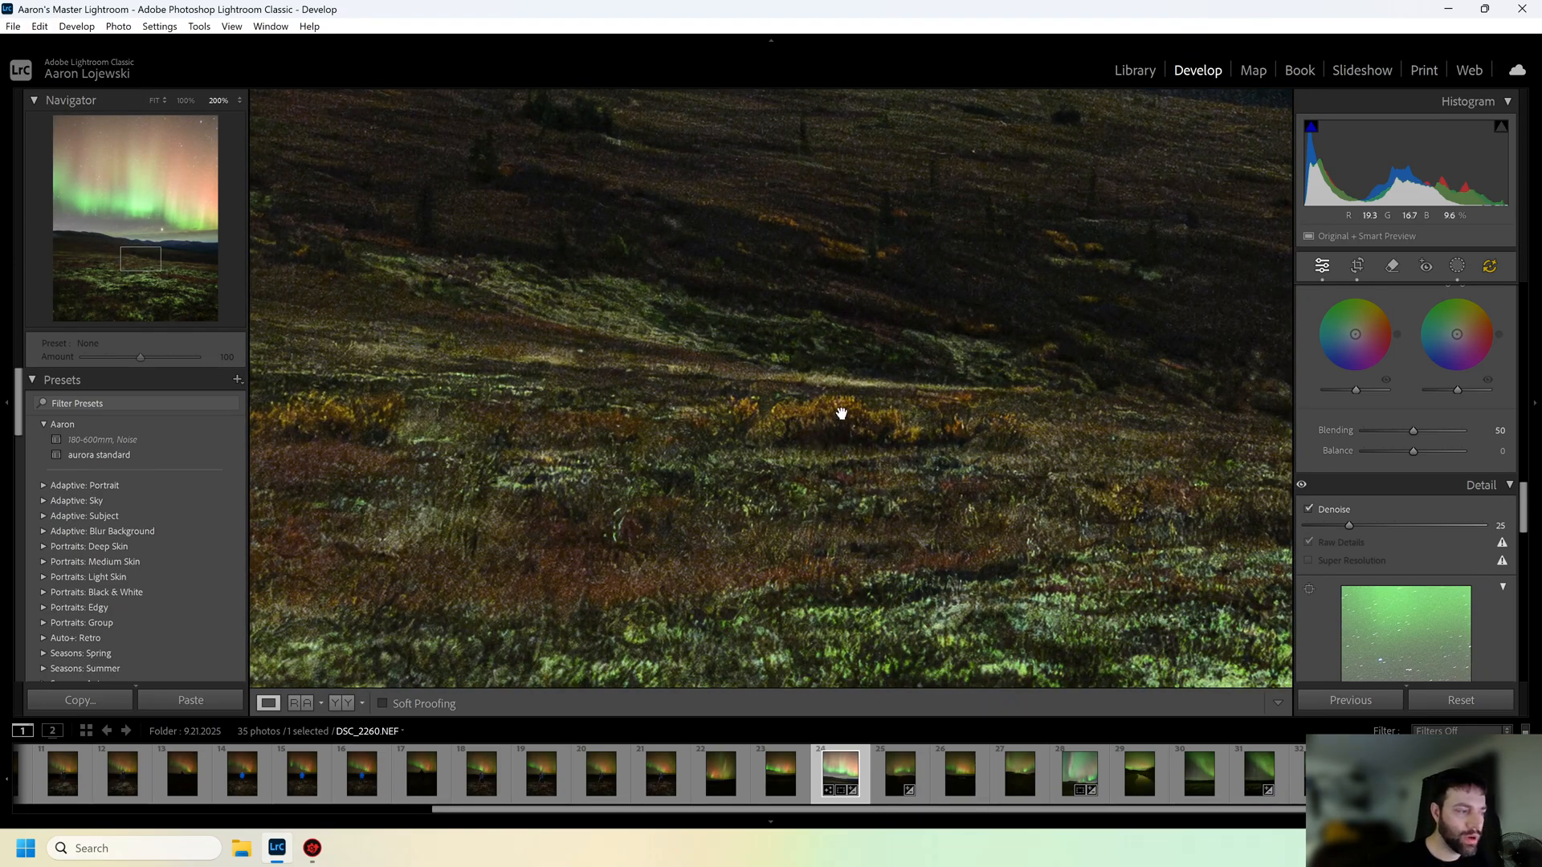
drag(685, 446, 1202, 361)
drag(985, 538, 984, 341)
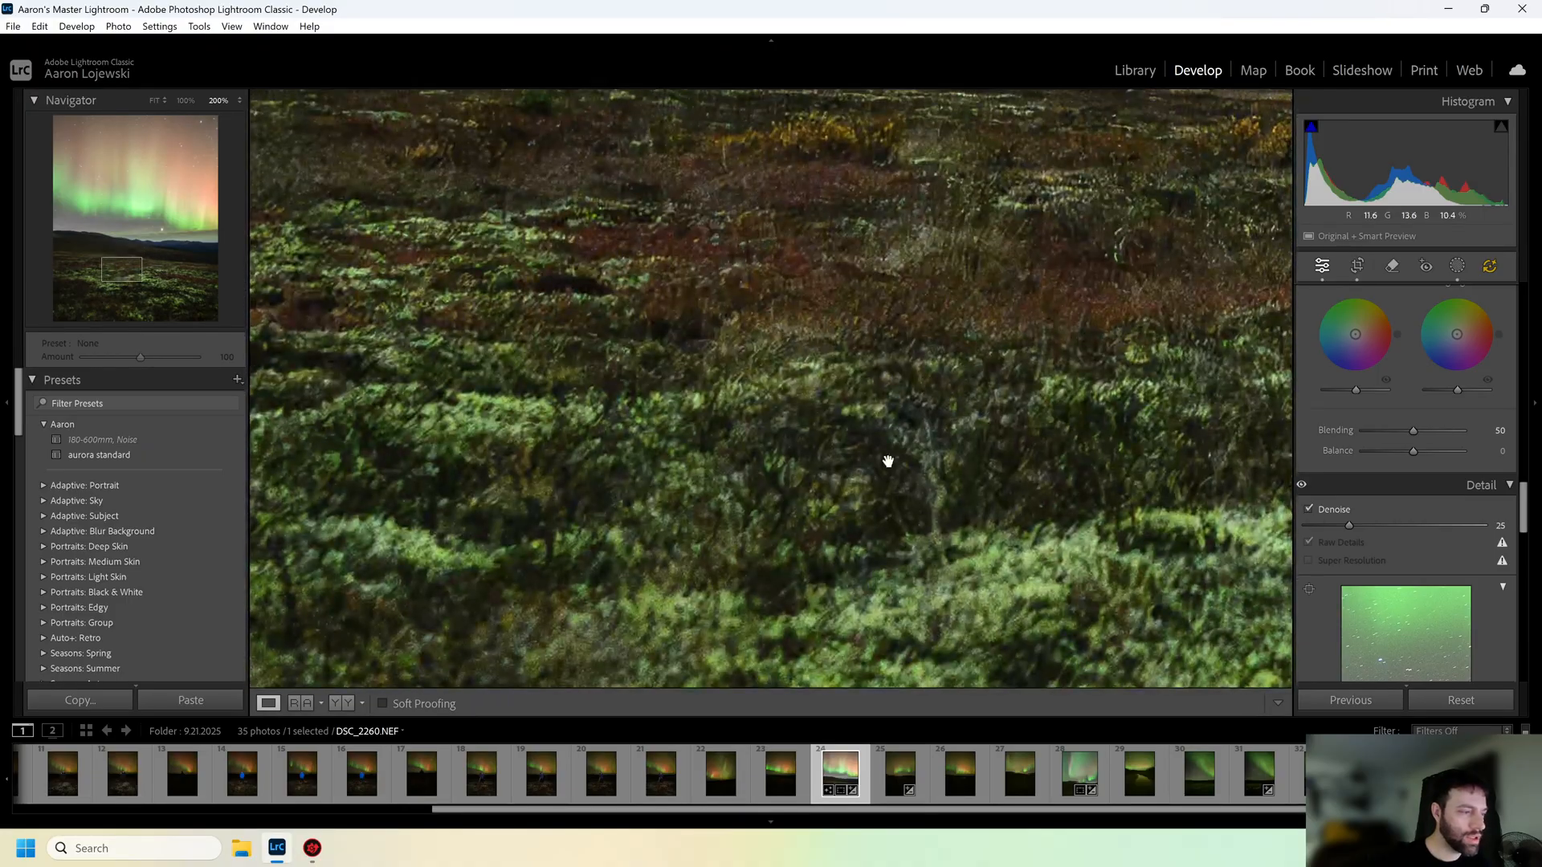
drag(746, 265, 829, 437)
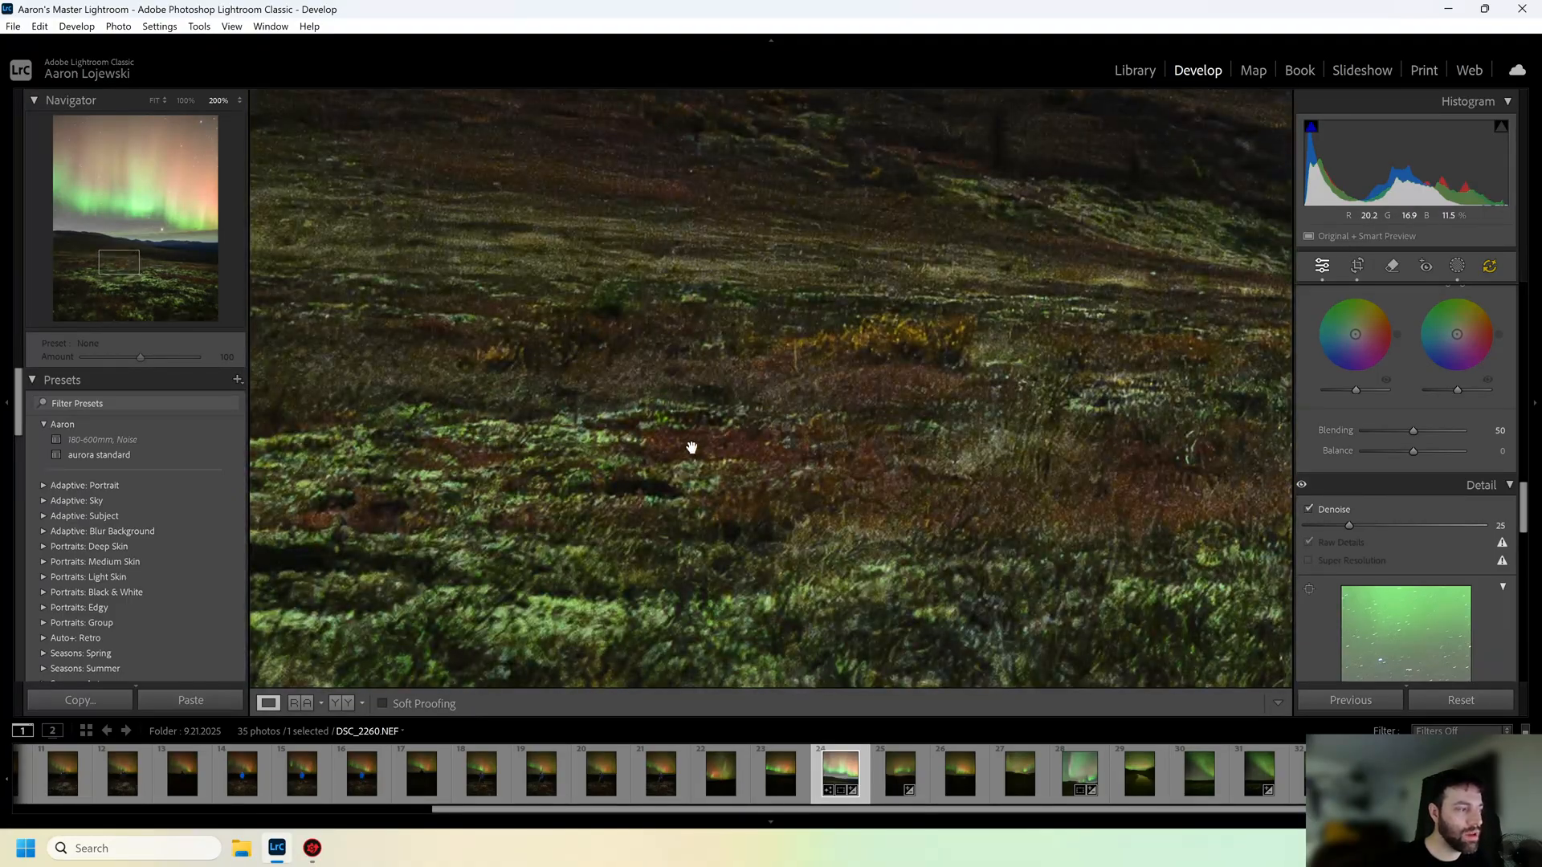
drag(696, 317, 864, 575)
drag(705, 416, 947, 503)
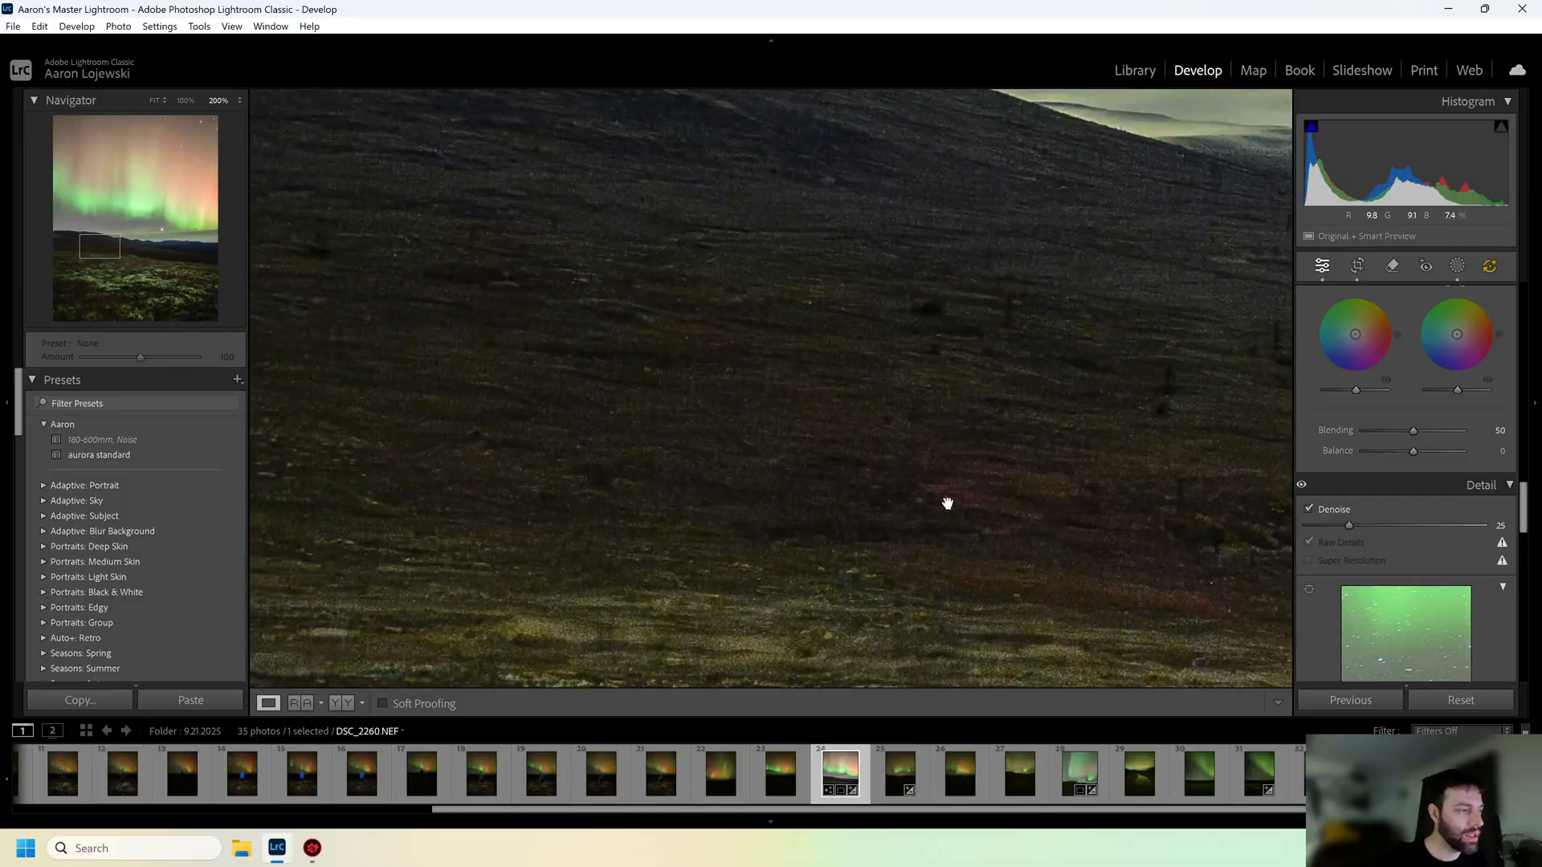
drag(831, 366, 953, 509)
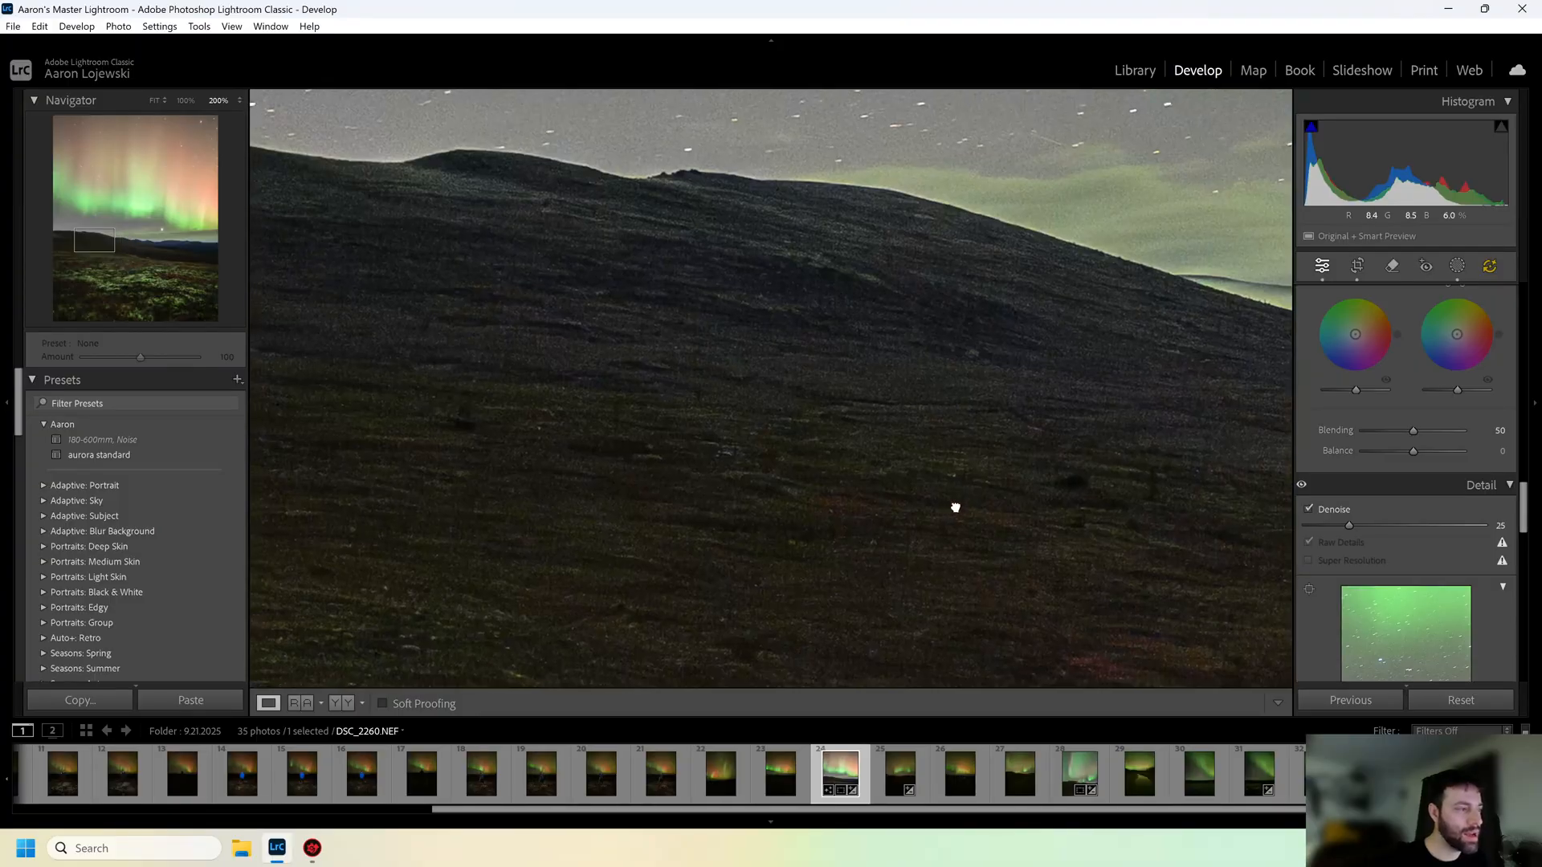
click(916, 523)
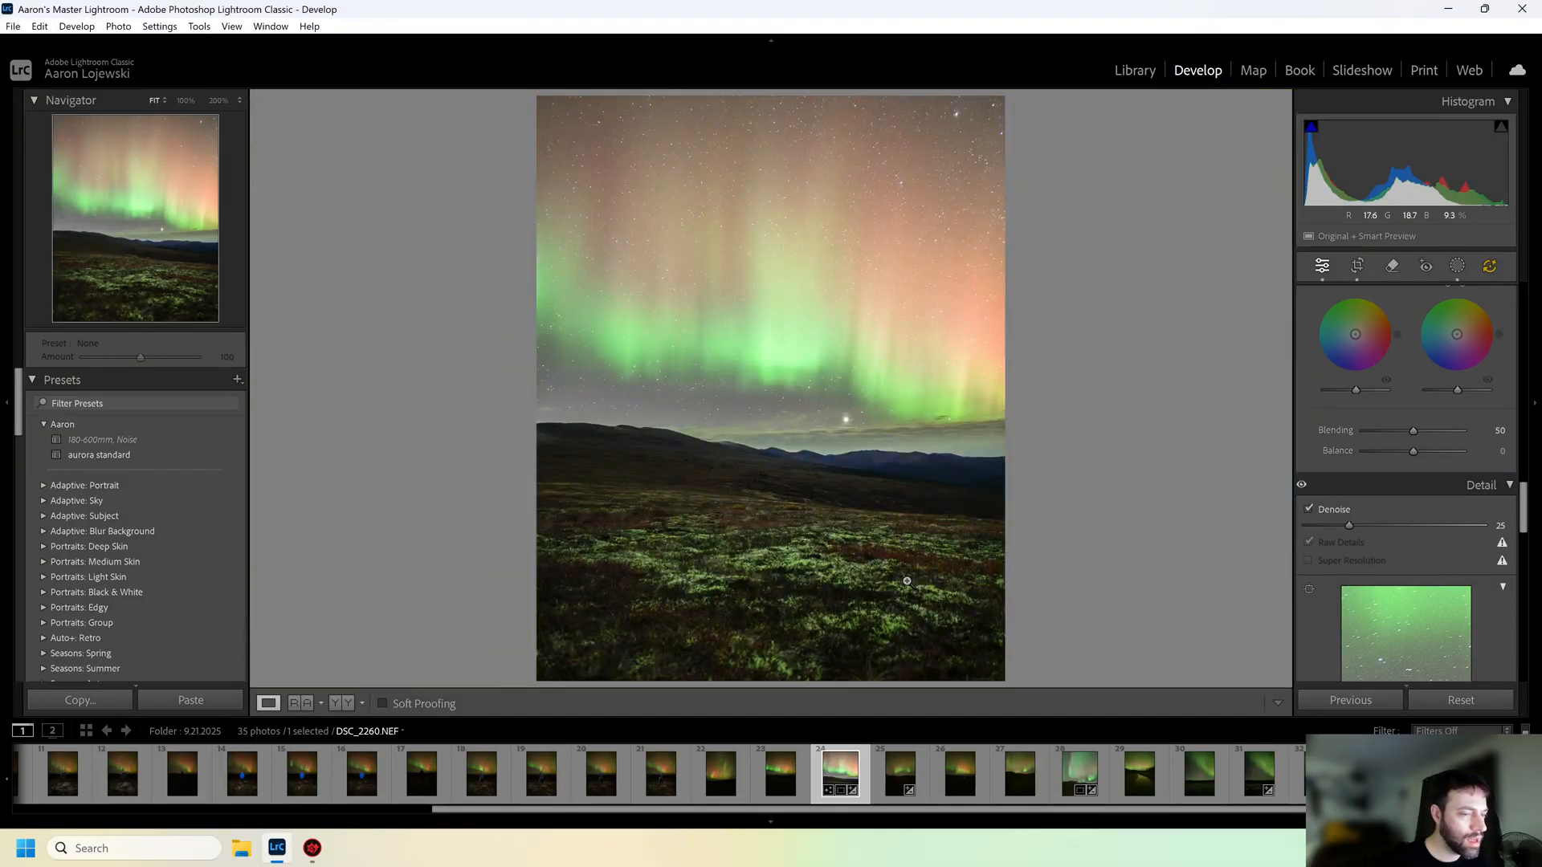
click(1457, 266)
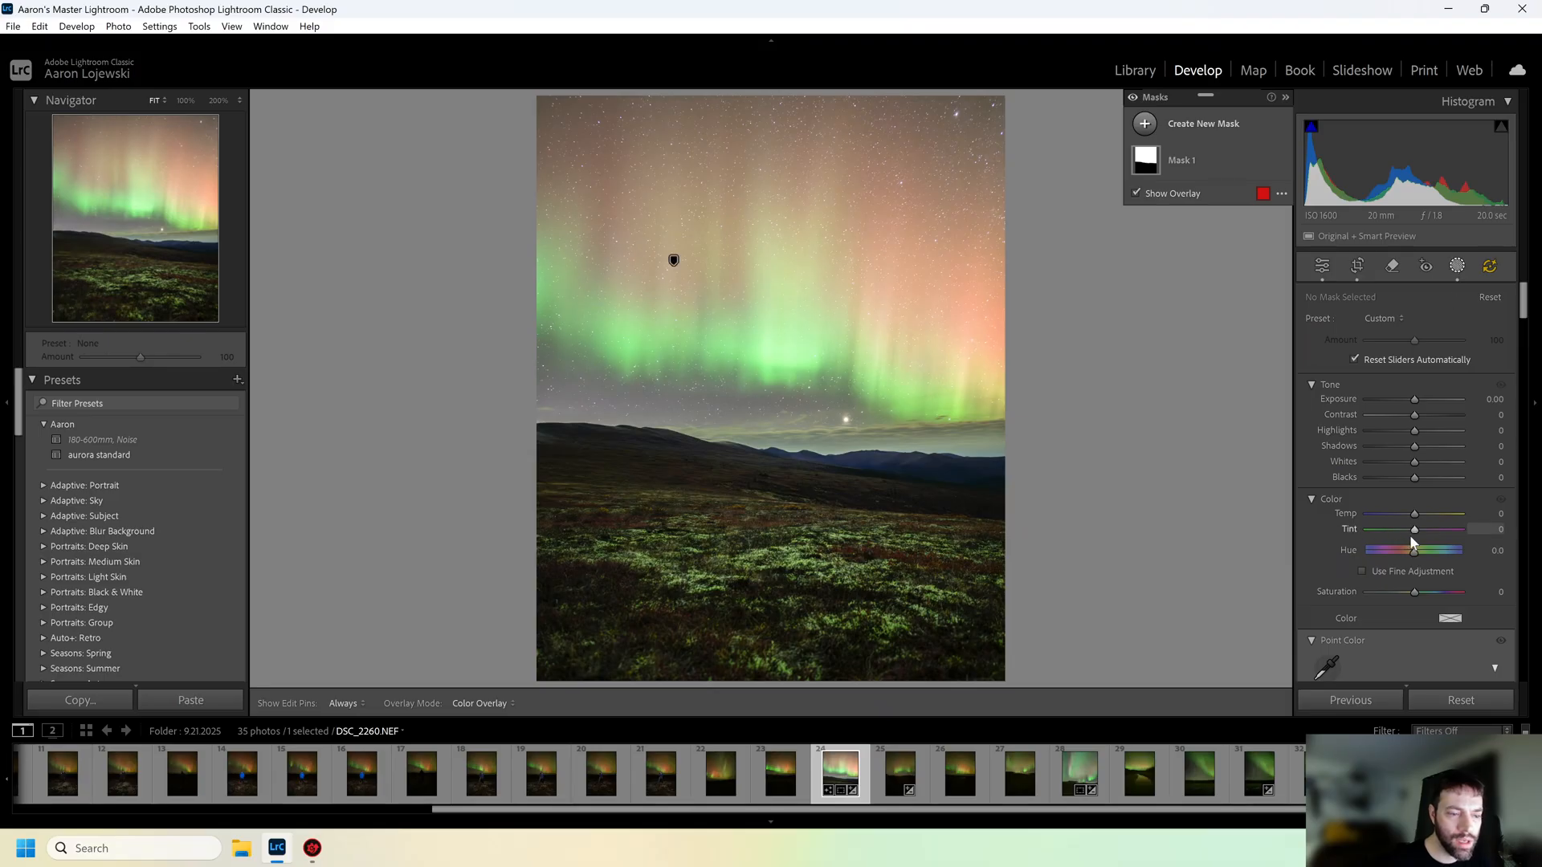
scroll(1415, 556, down, 3)
scroll(1407, 568, up, 3)
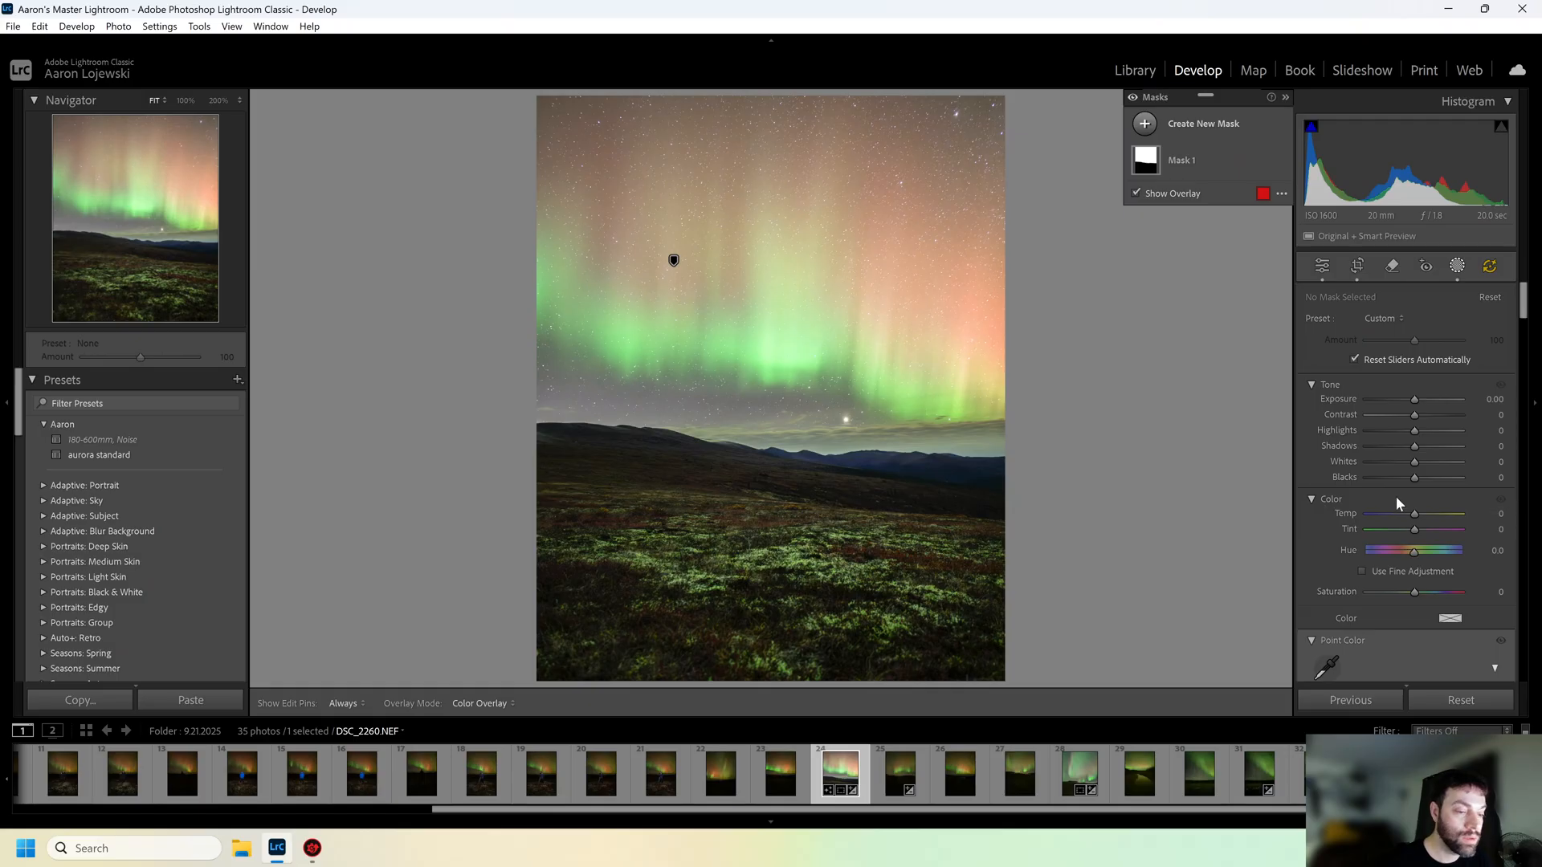
scroll(1395, 506, down, 3)
scroll(1394, 514, up, 3)
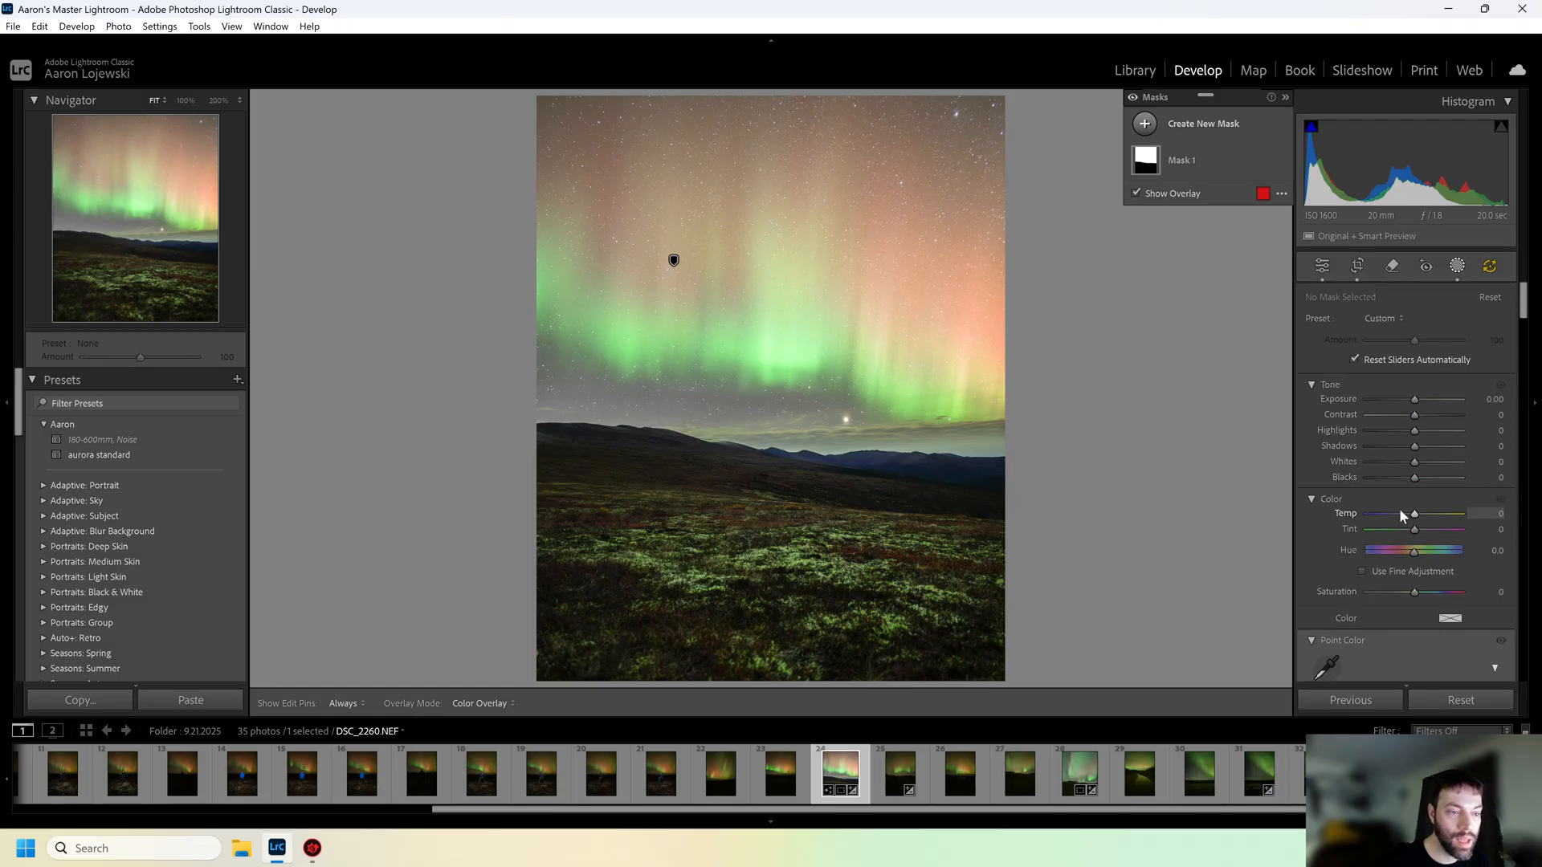
click(1457, 269)
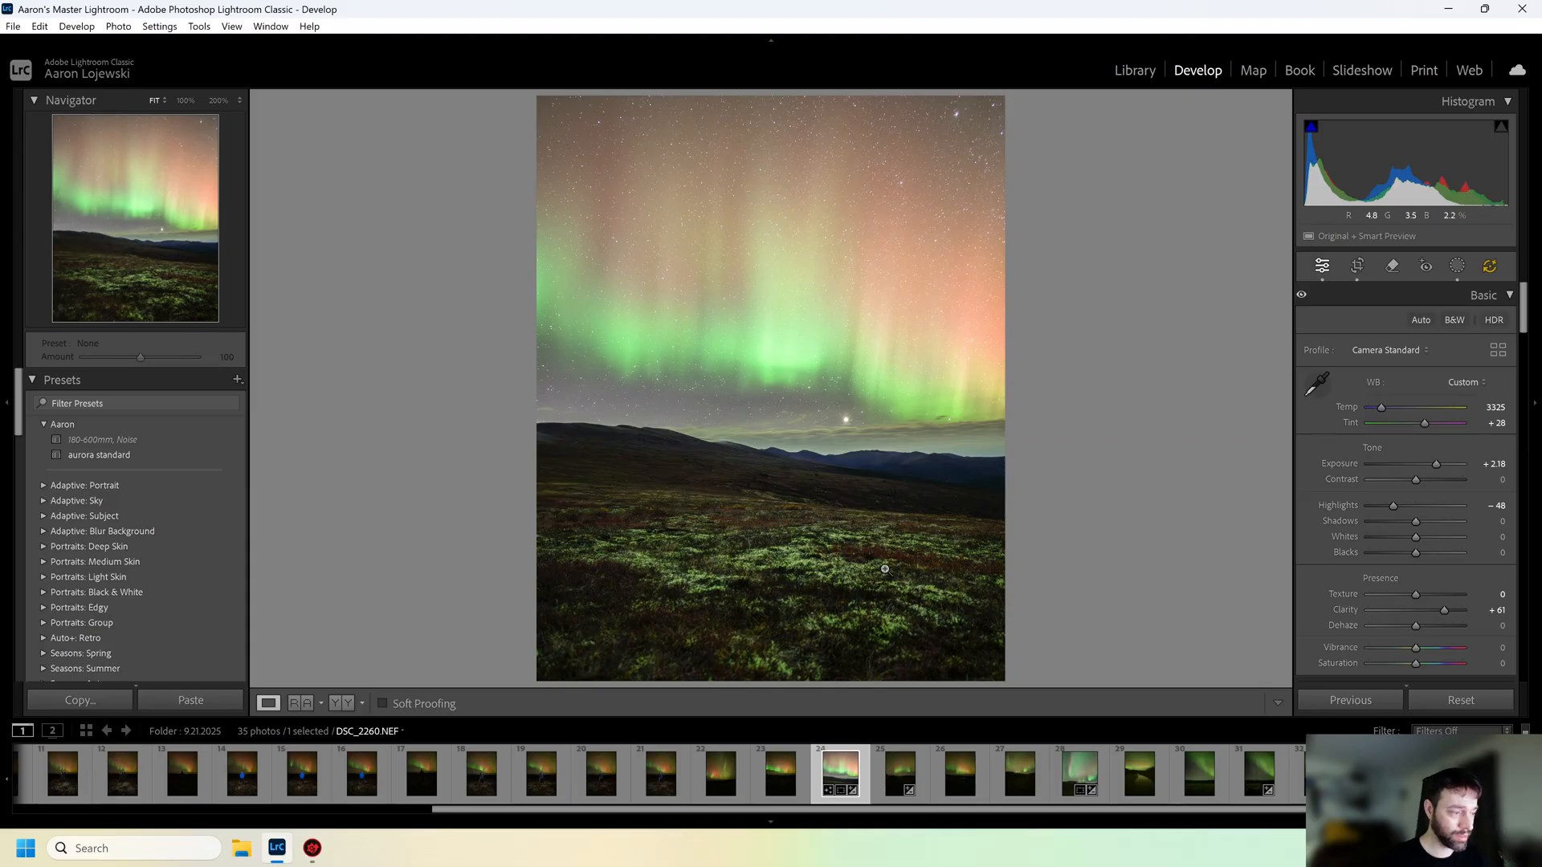
Try a vibrance of +100 on the whole photo, checking the hillside vegetation at 200% zoom, and reset it
drag(1414, 648, 1475, 652)
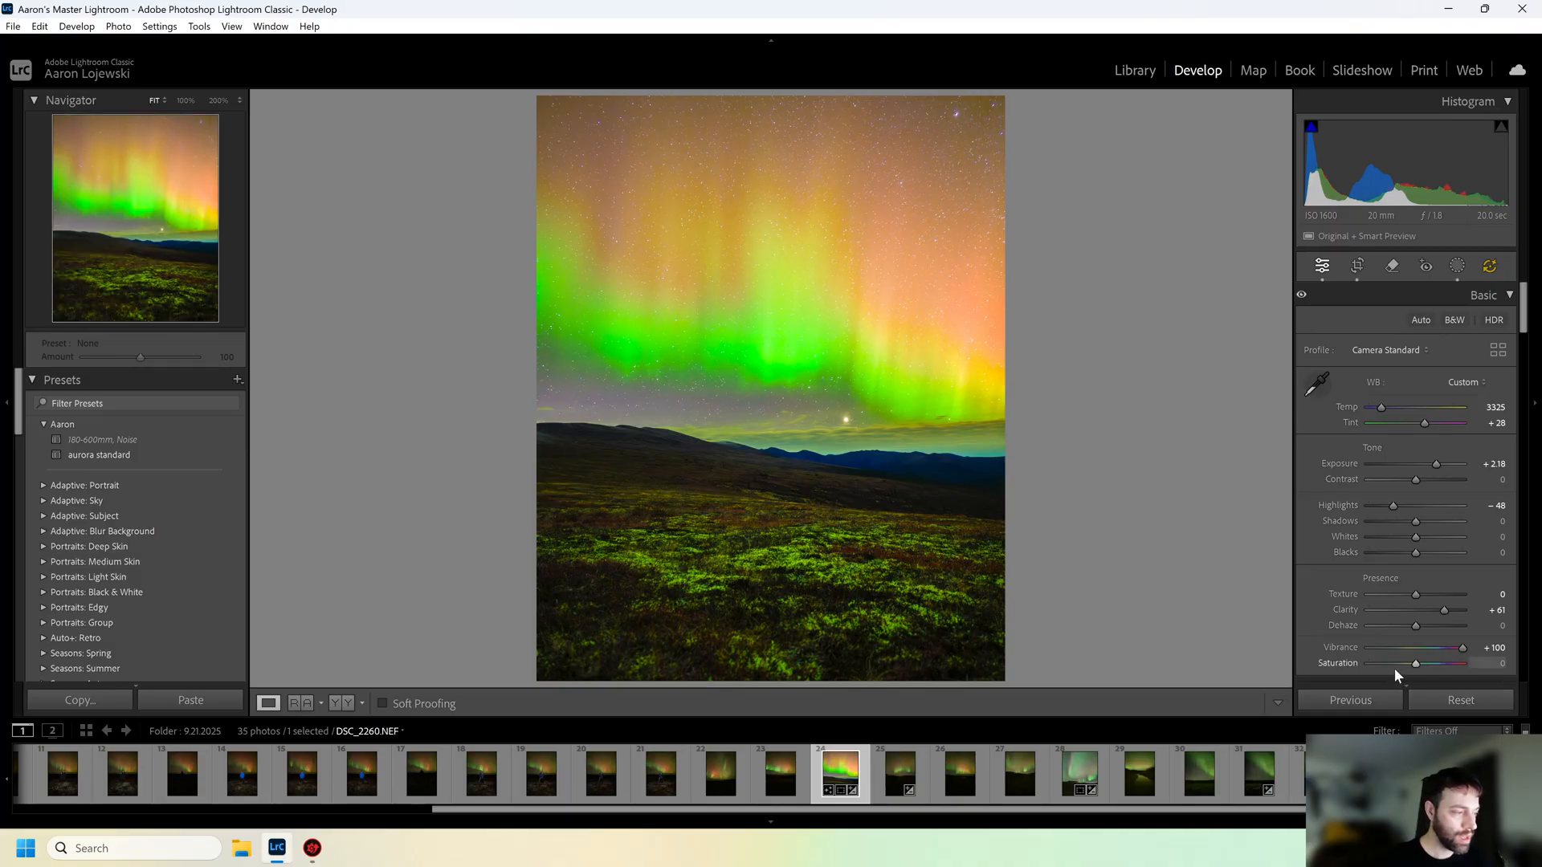
click(770, 496)
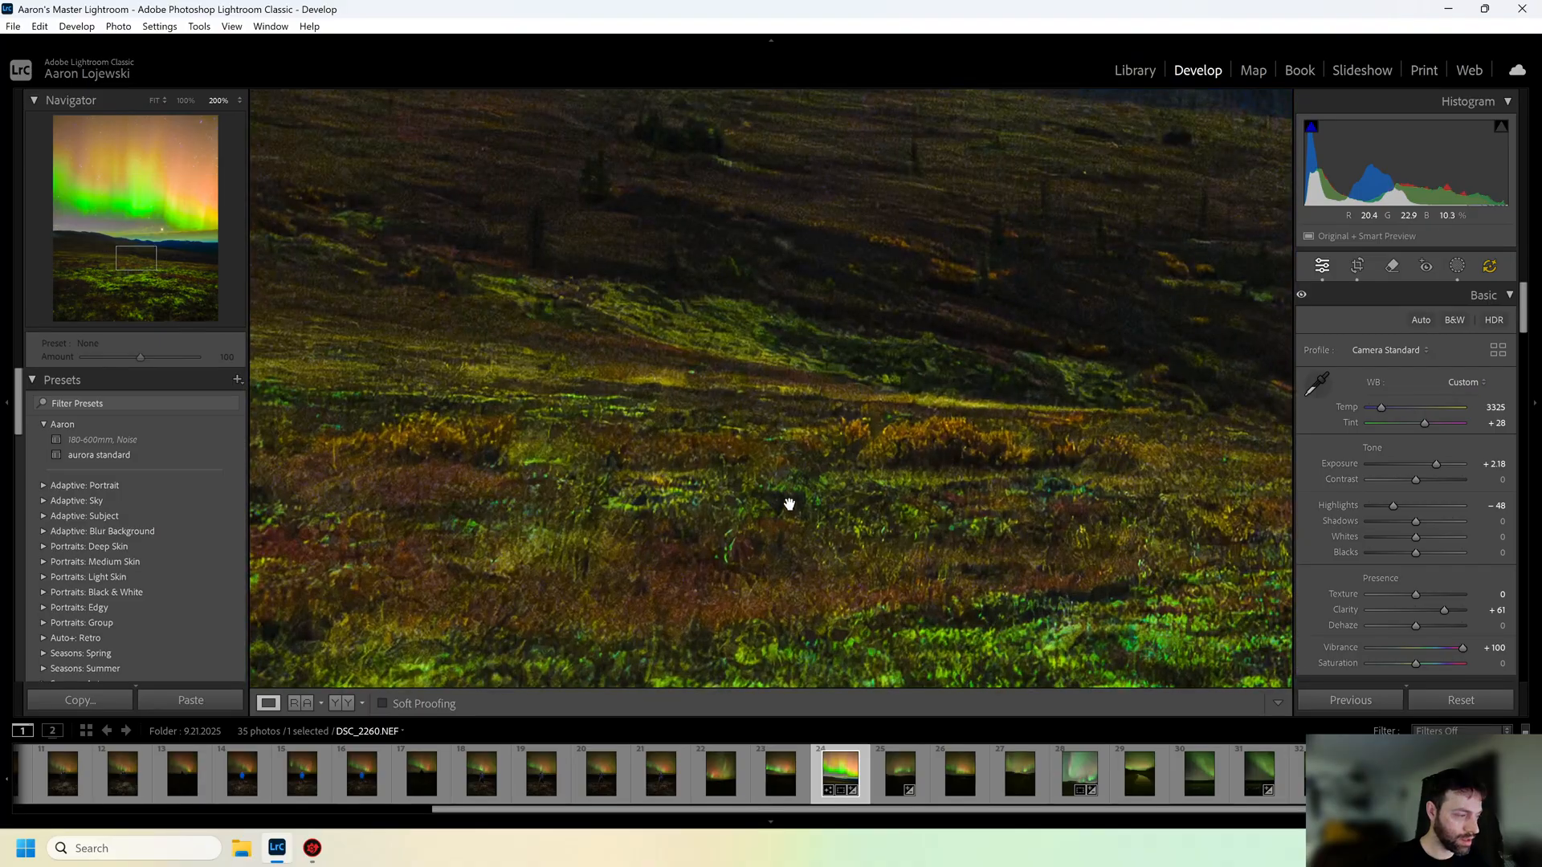
drag(788, 503, 850, 552)
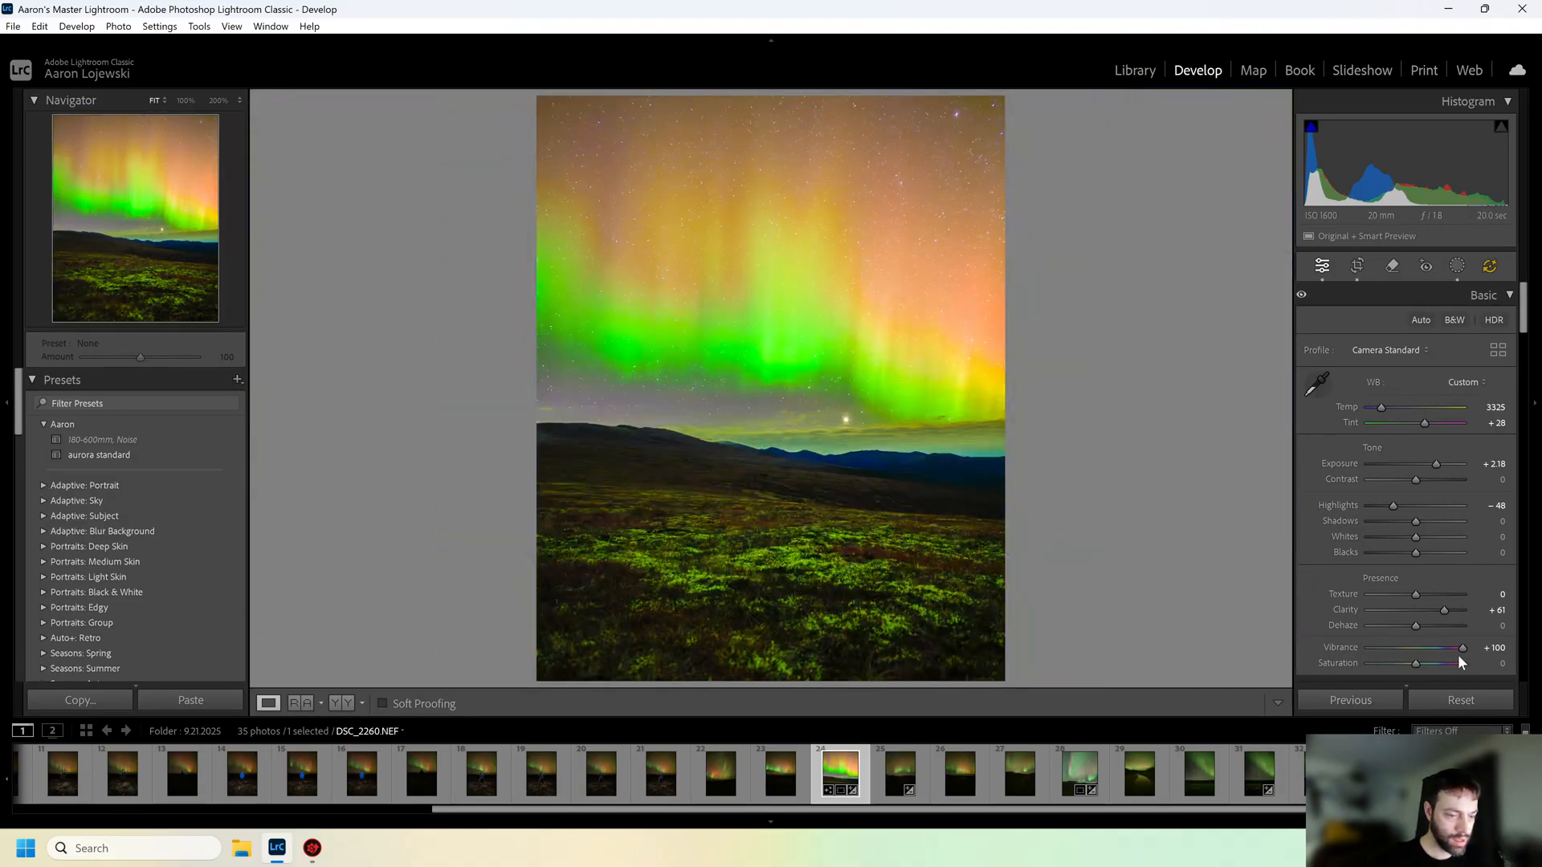
double_click(1462, 651)
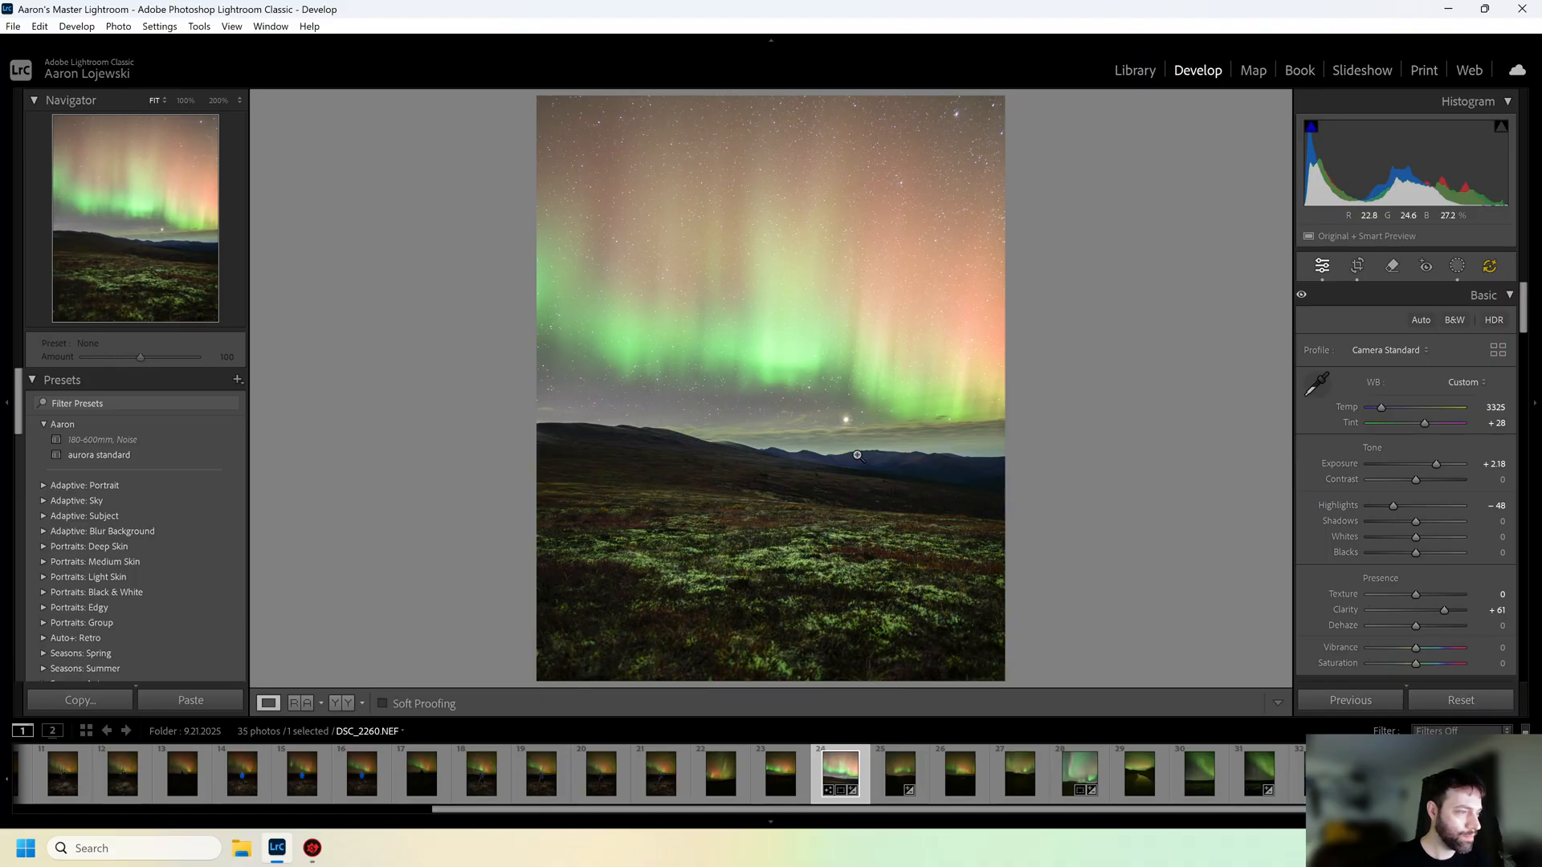
Try lowering the red luminance to -90 in the Color Mixer, checking the red bushes at 200% zoom, and reset it
scroll(1401, 530, down, 3)
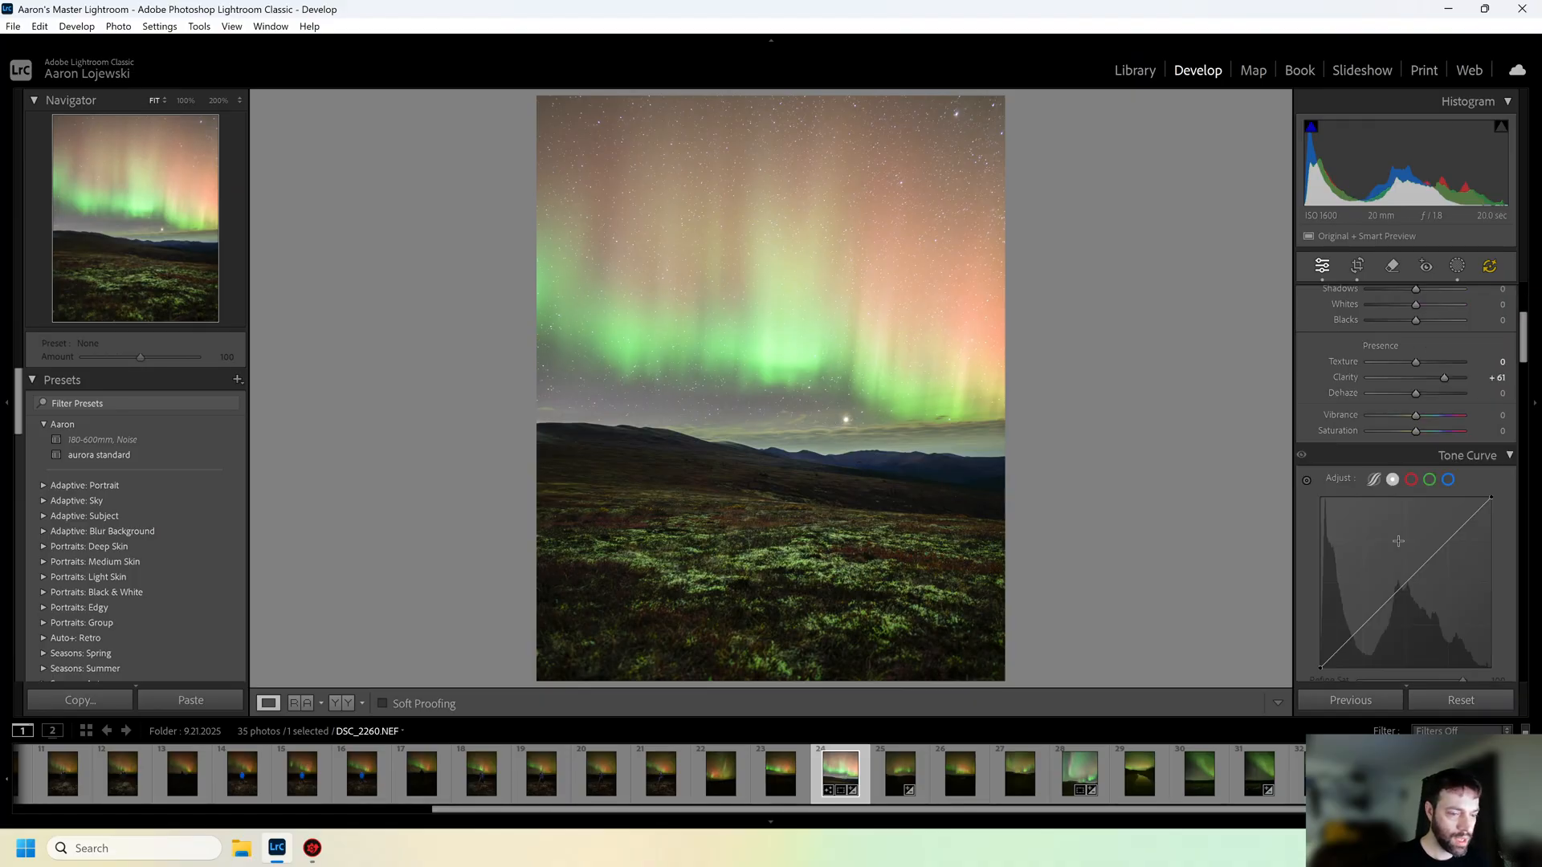
scroll(1398, 541, down, 5)
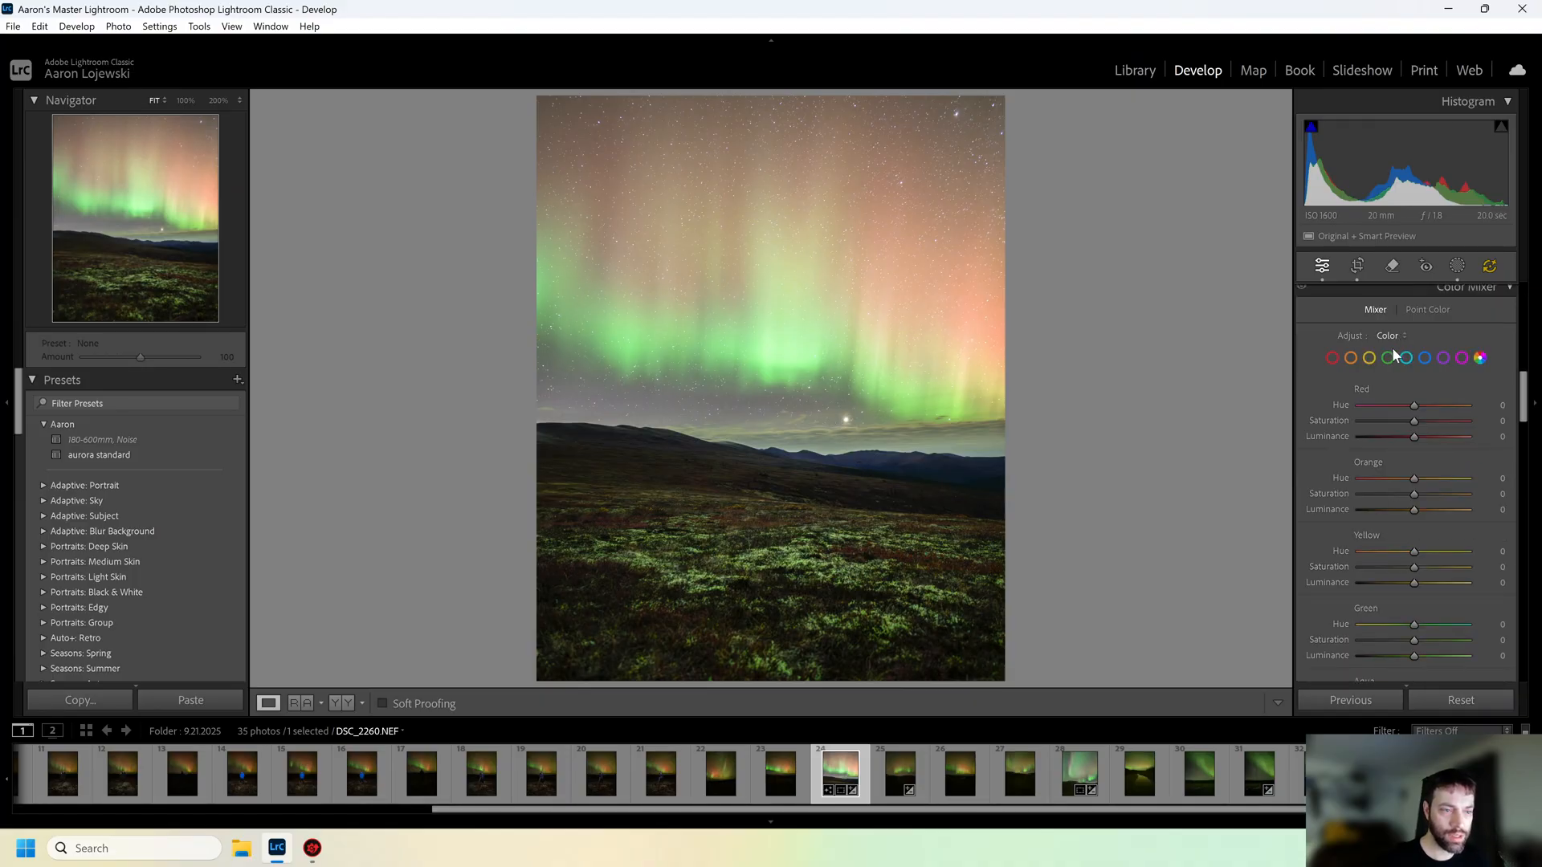
scroll(1397, 378, up, 2)
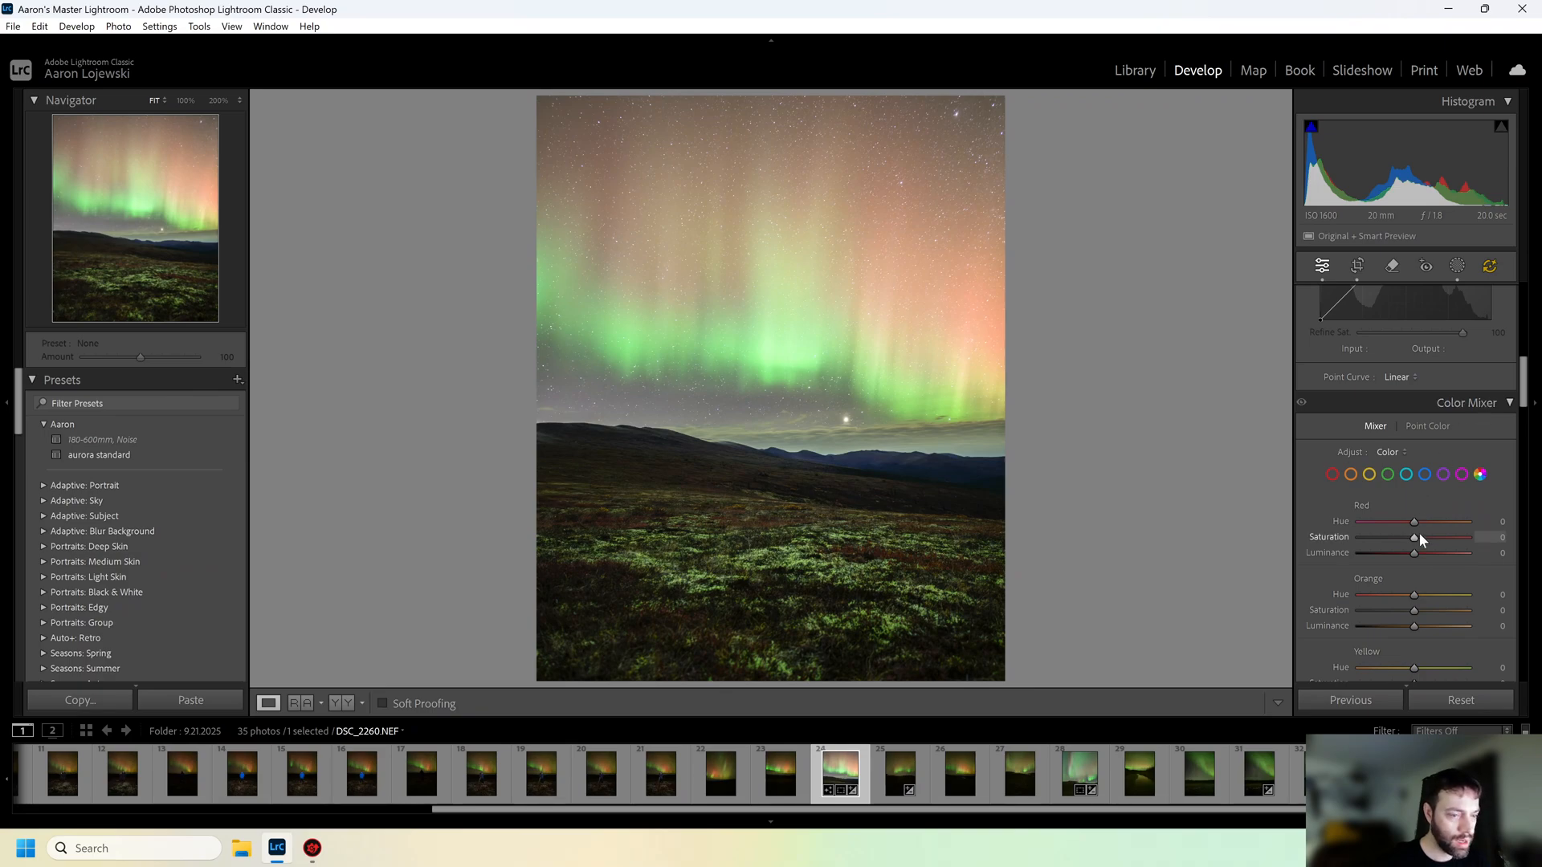
drag(1420, 553, 1391, 566)
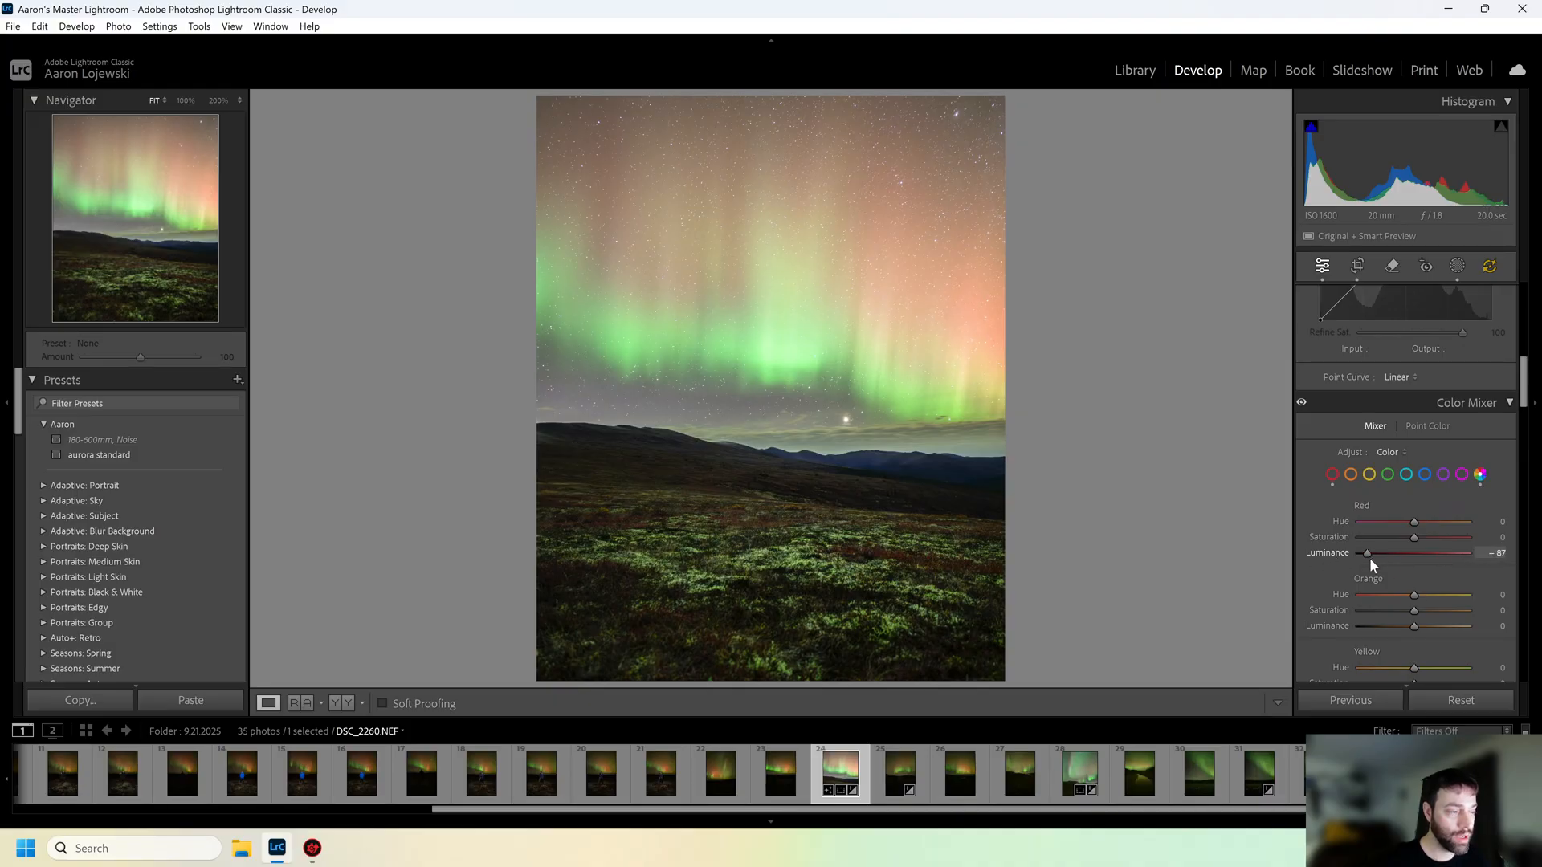
click(1366, 558)
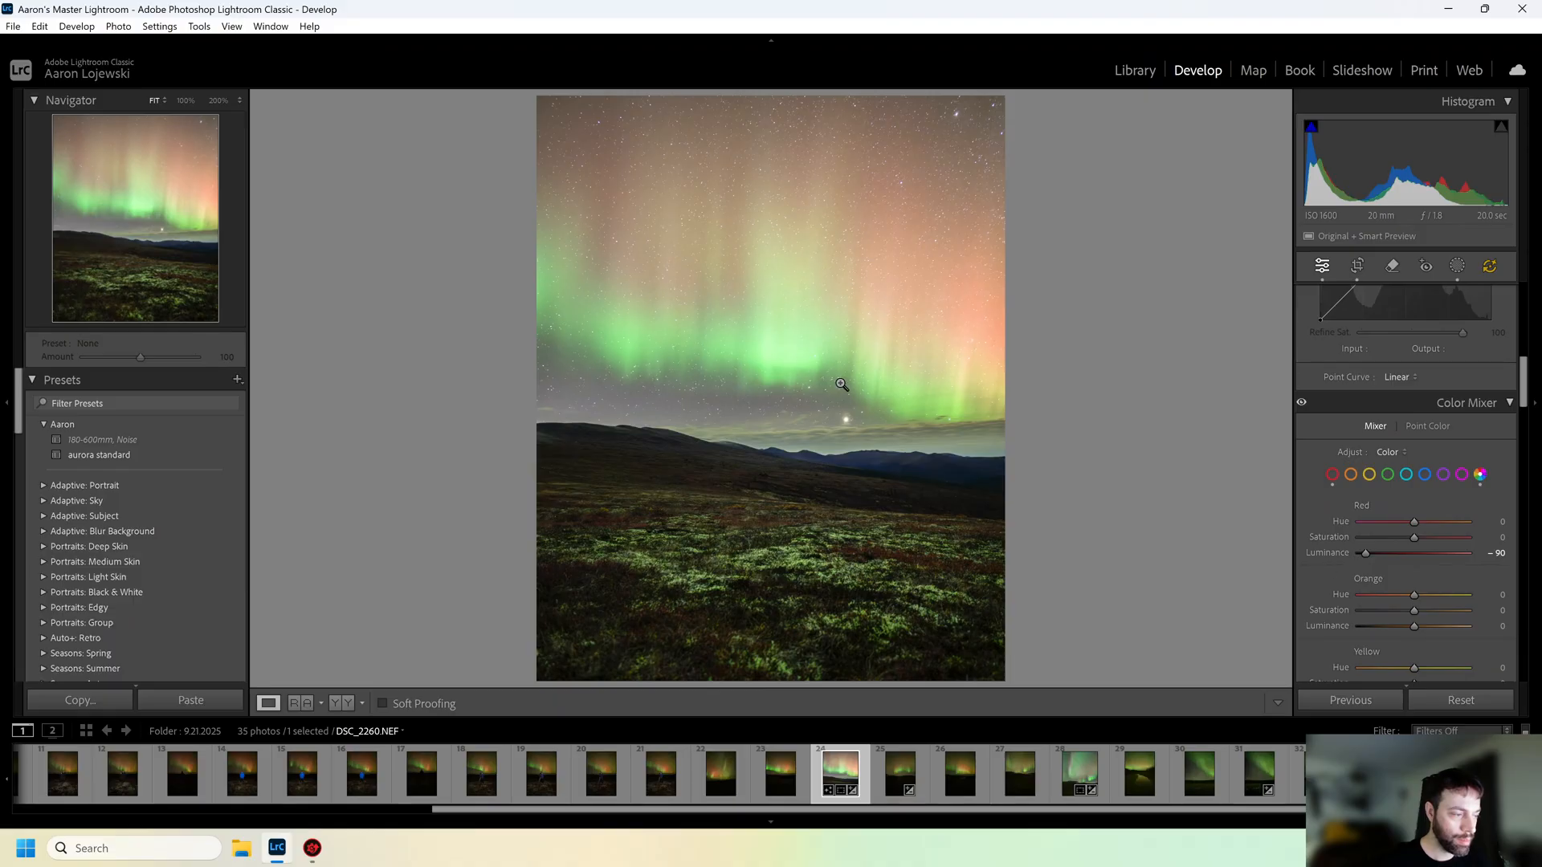
click(890, 558)
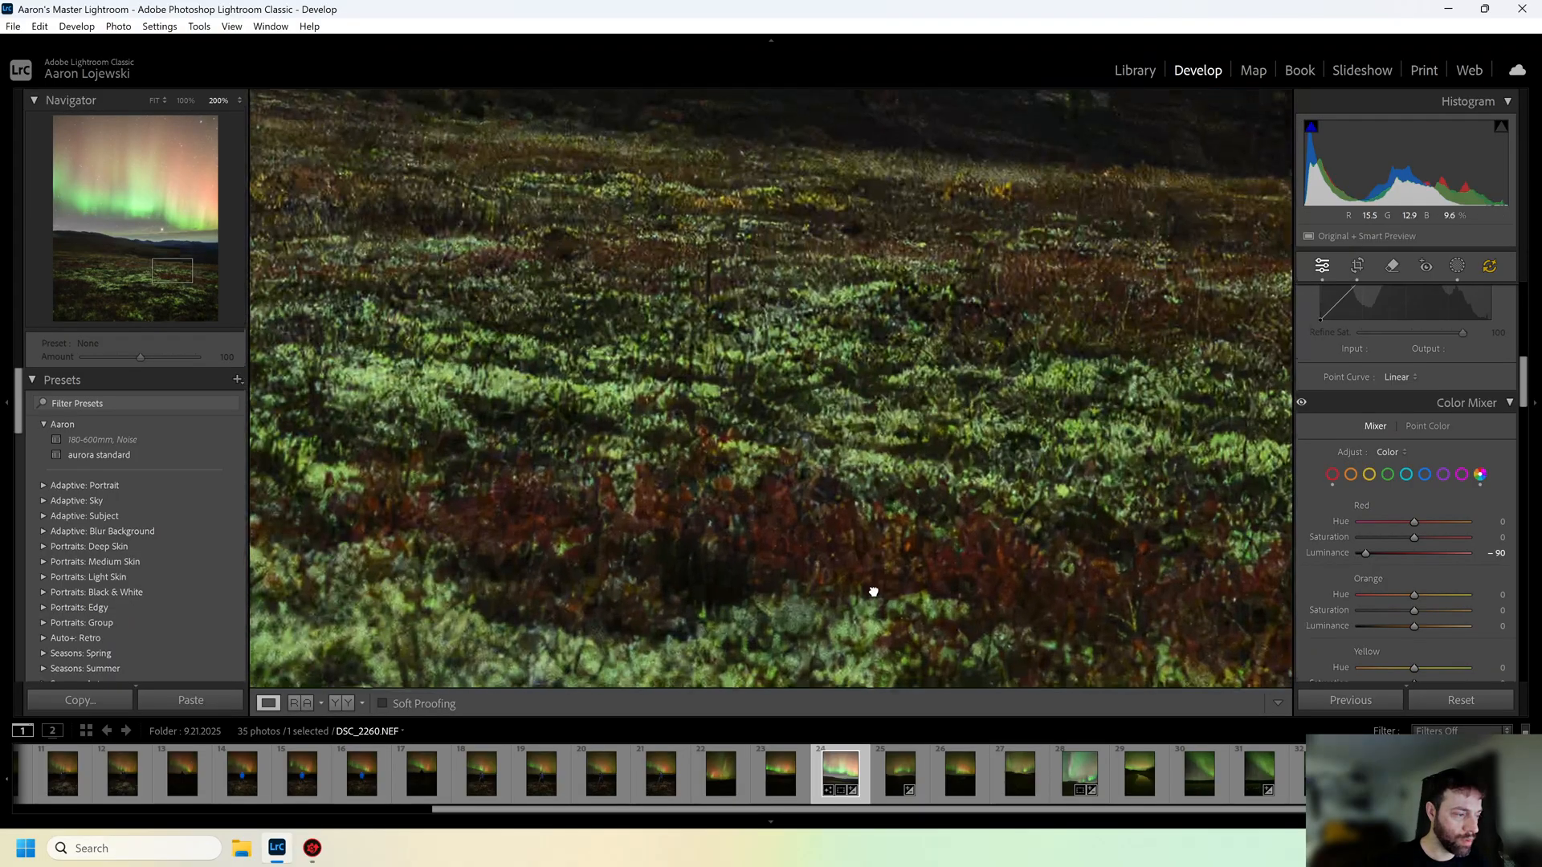
drag(1367, 553, 1411, 562)
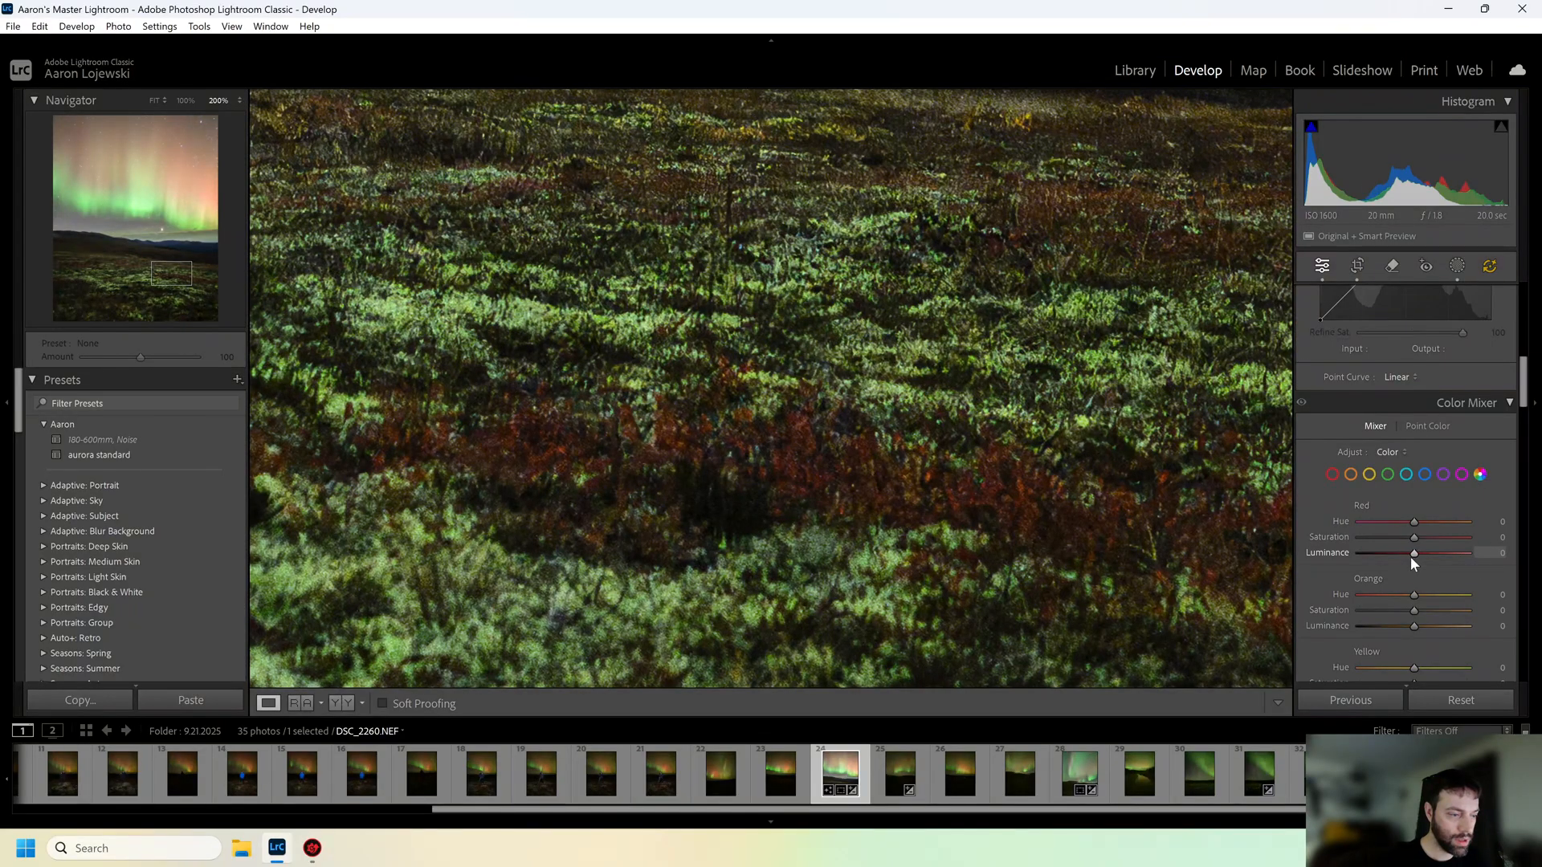
double_click(1410, 556)
click(864, 549)
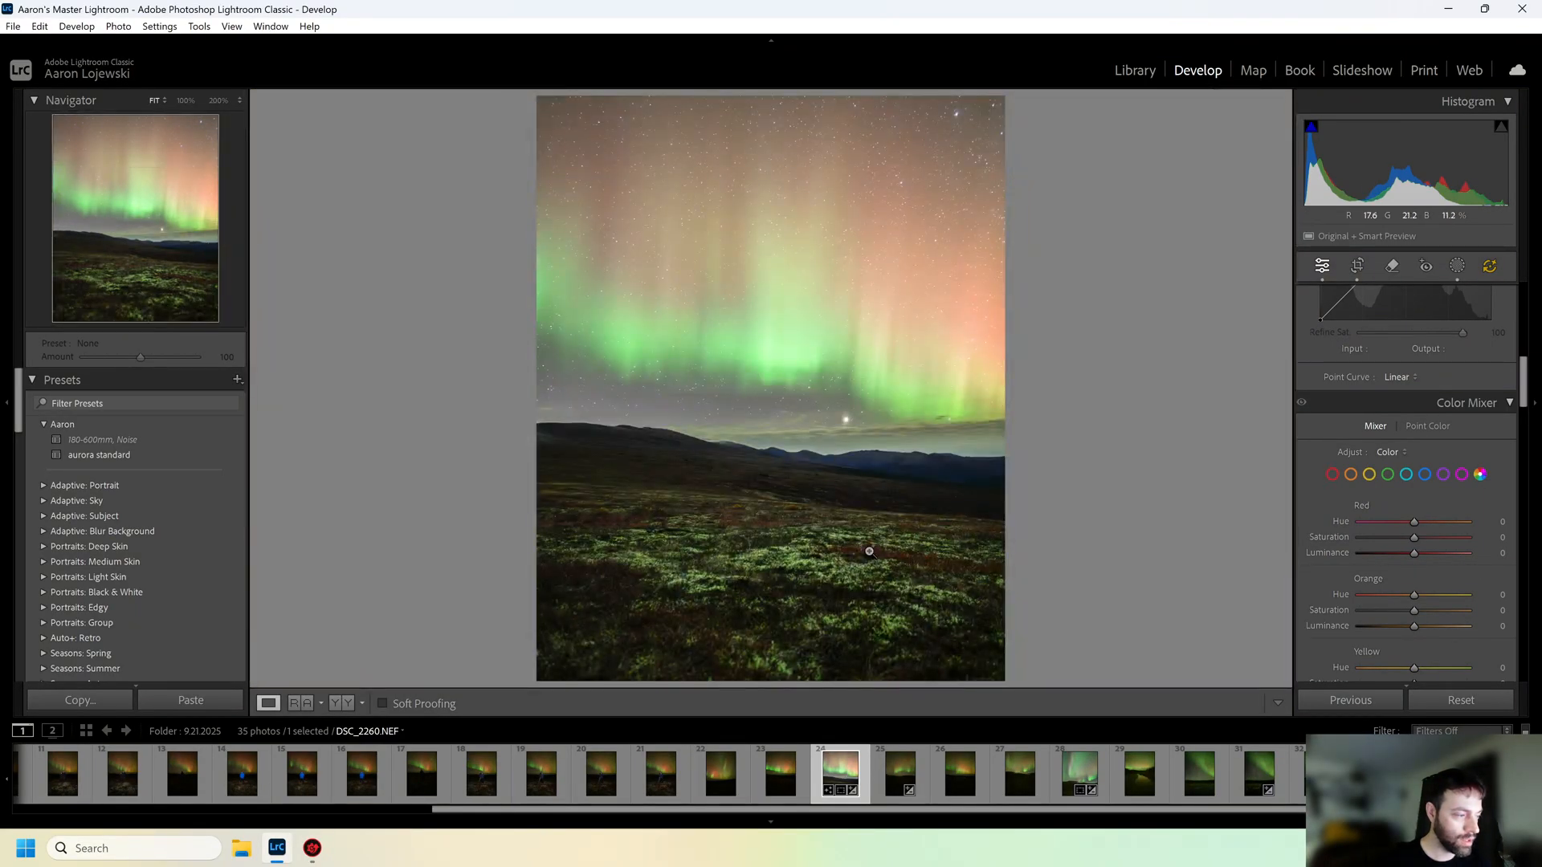
Try a higher red luminance and a red hue of +100 on the red bushes at 200% zoom, resetting both
click(612, 532)
drag(613, 533, 916, 514)
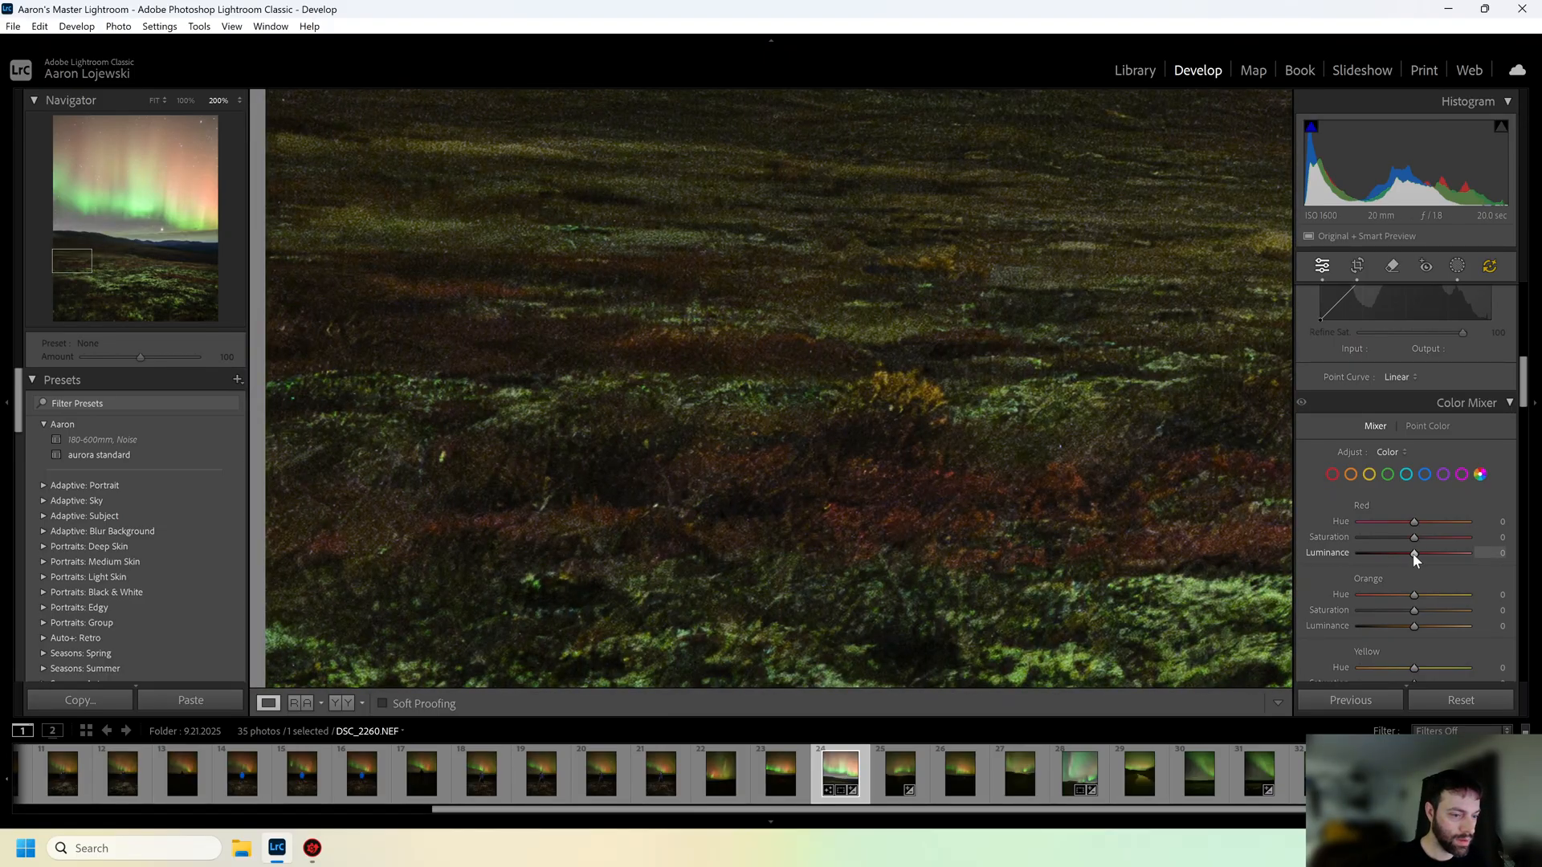
mouse_move(1413, 552)
mouse_down()
mouse_move(1486, 551)
mouse_move(1353, 557)
mouse_move(1432, 557)
mouse_up()
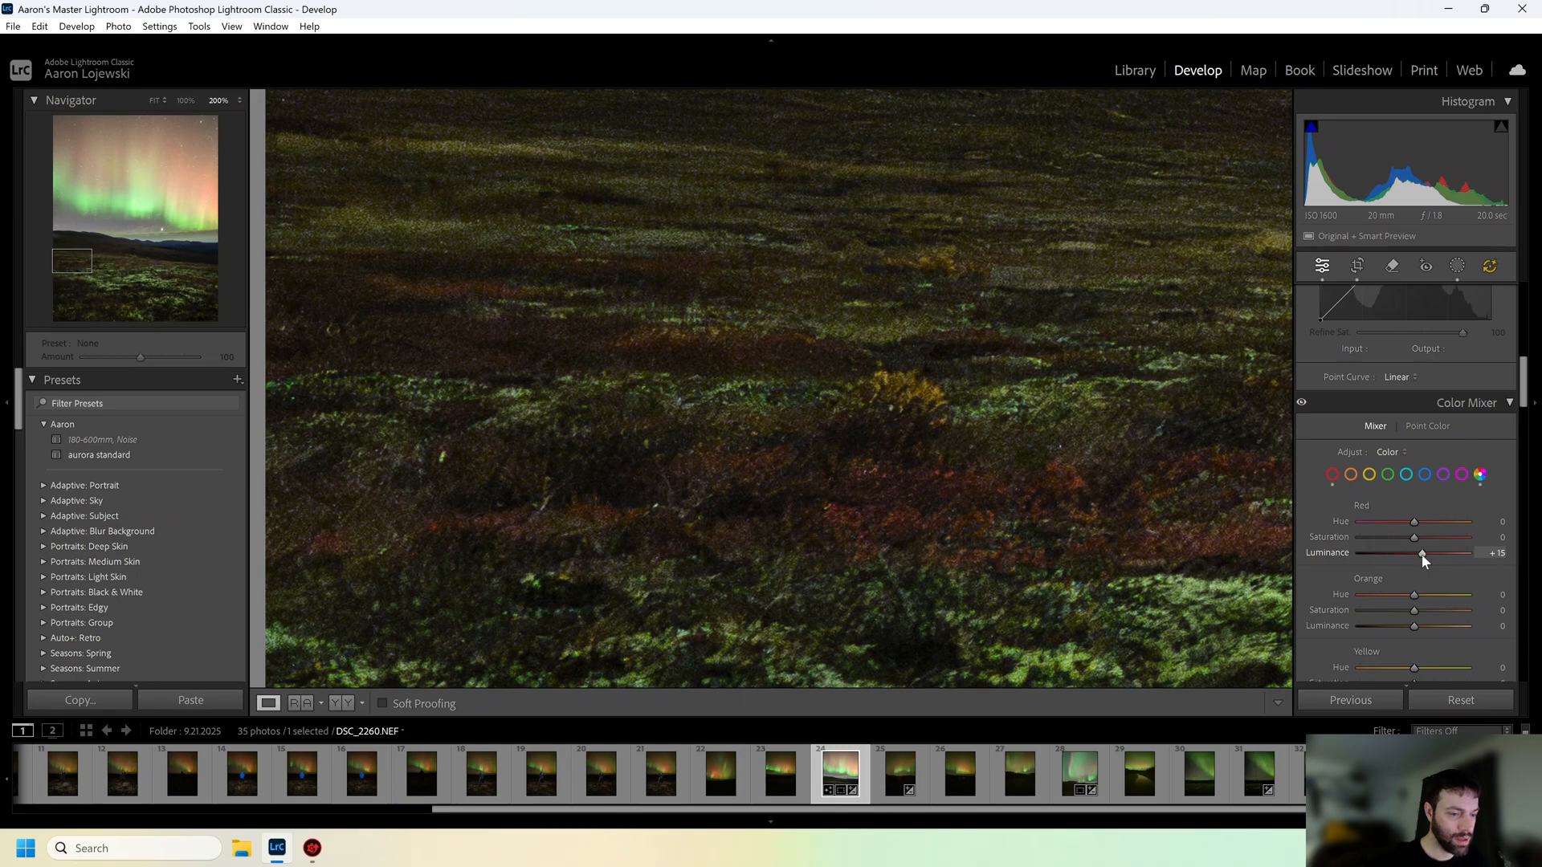
double_click(1424, 553)
drag(1414, 522, 1338, 524)
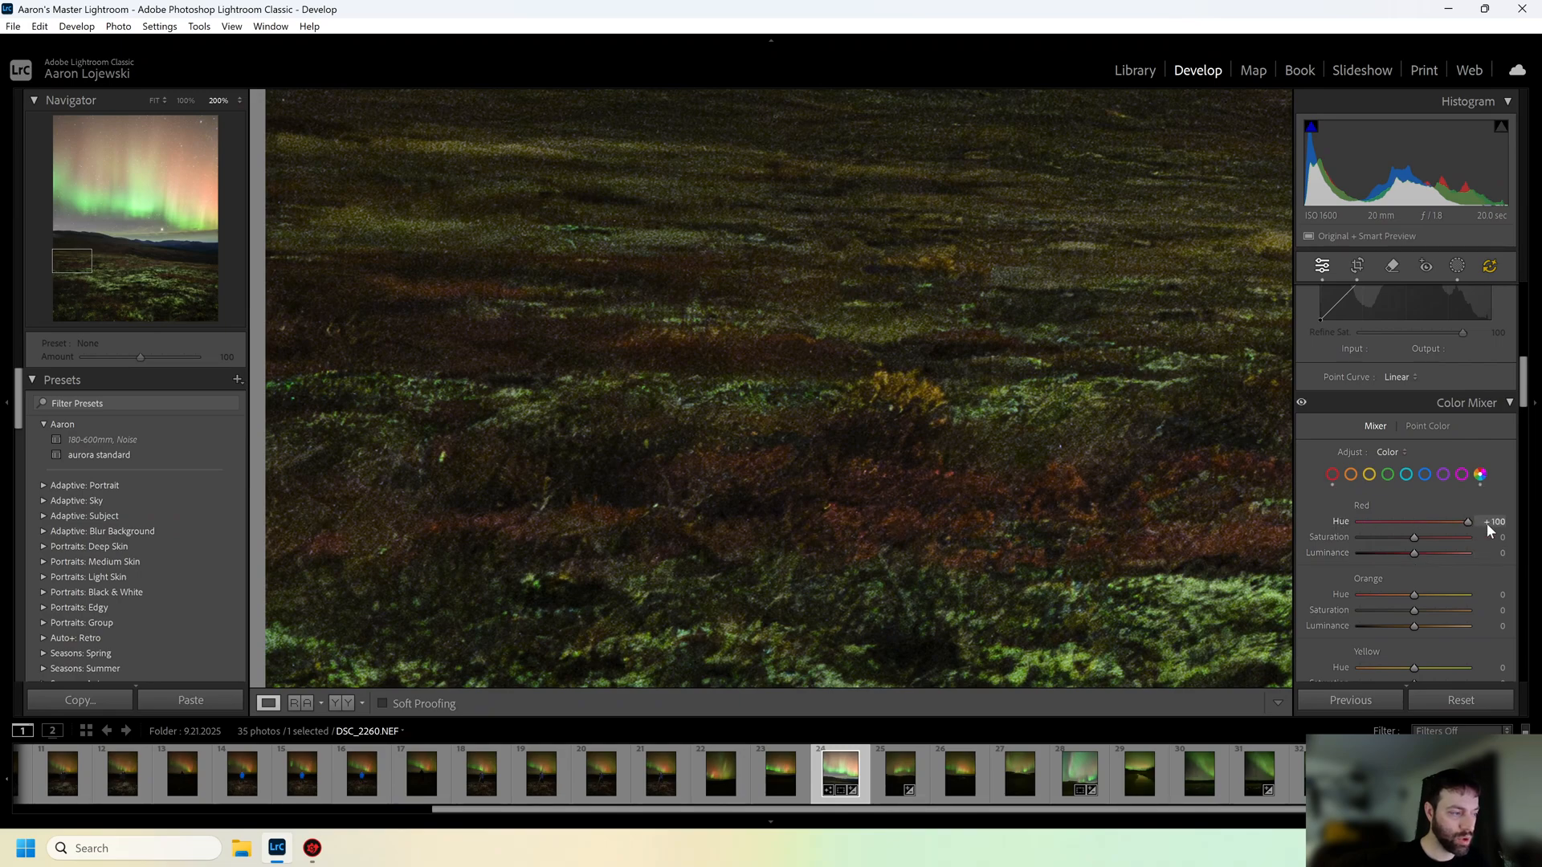
double_click(1313, 523)
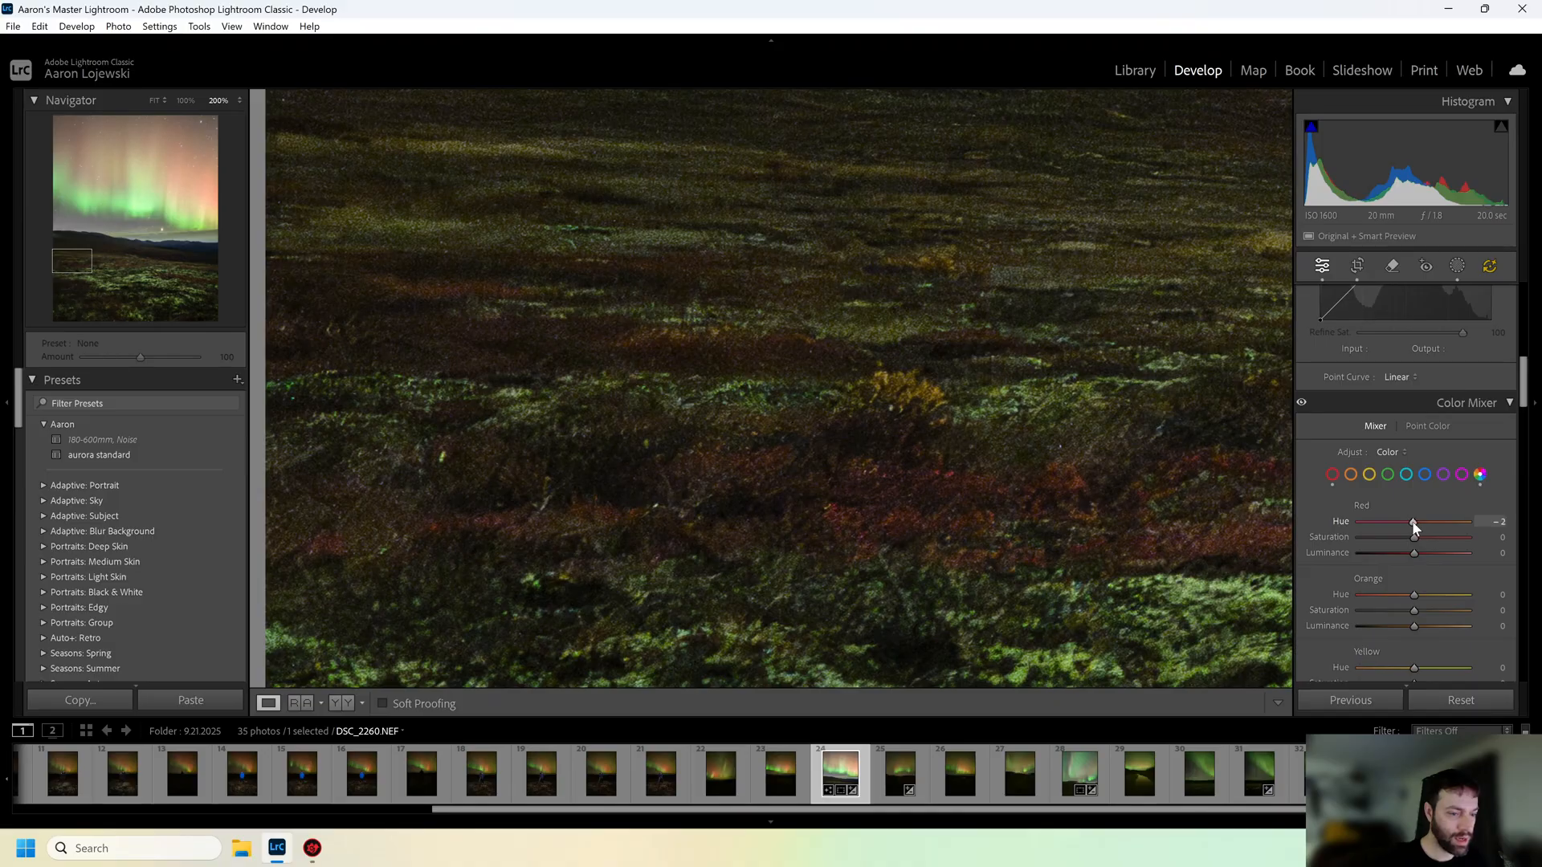
Set the red saturation to +52 in the Color Mixer, judging the colour on the full photo
drag(1415, 540, 1465, 541)
click(1097, 564)
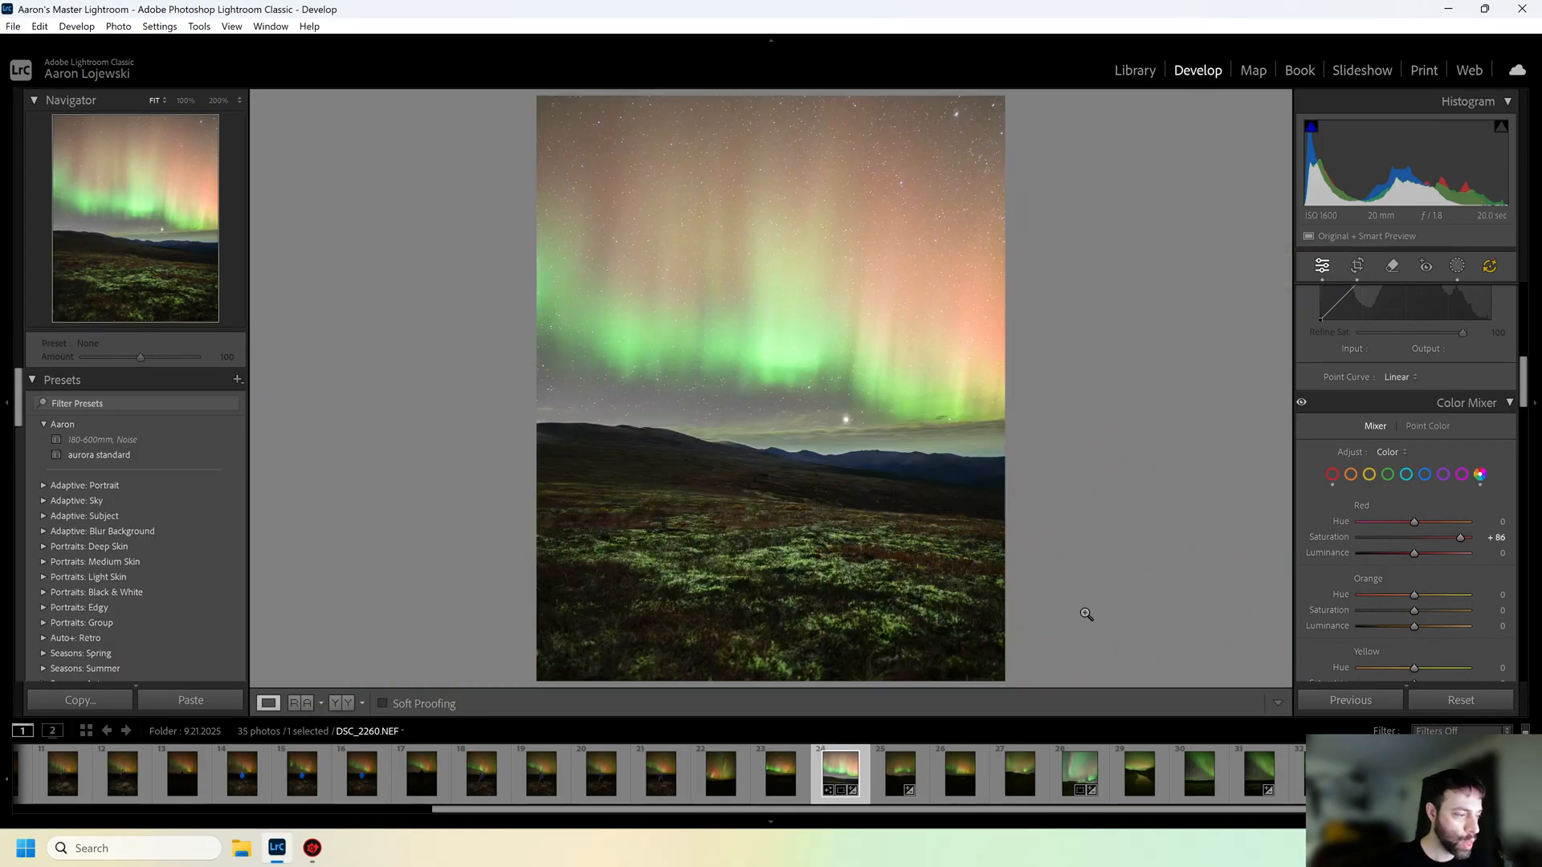
drag(1456, 538, 1401, 541)
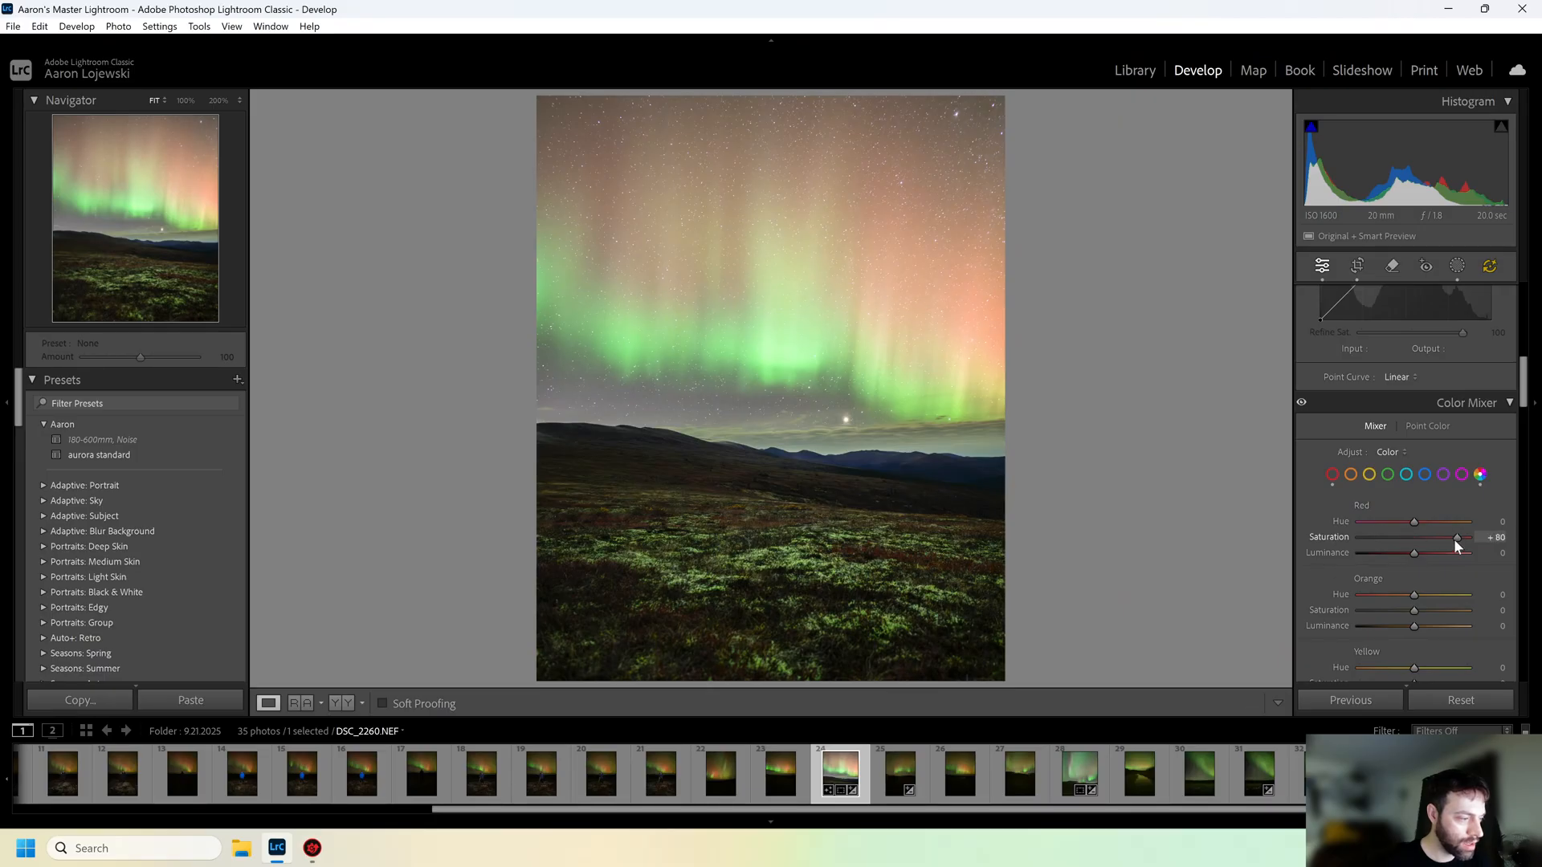
drag(1427, 542, 1437, 545)
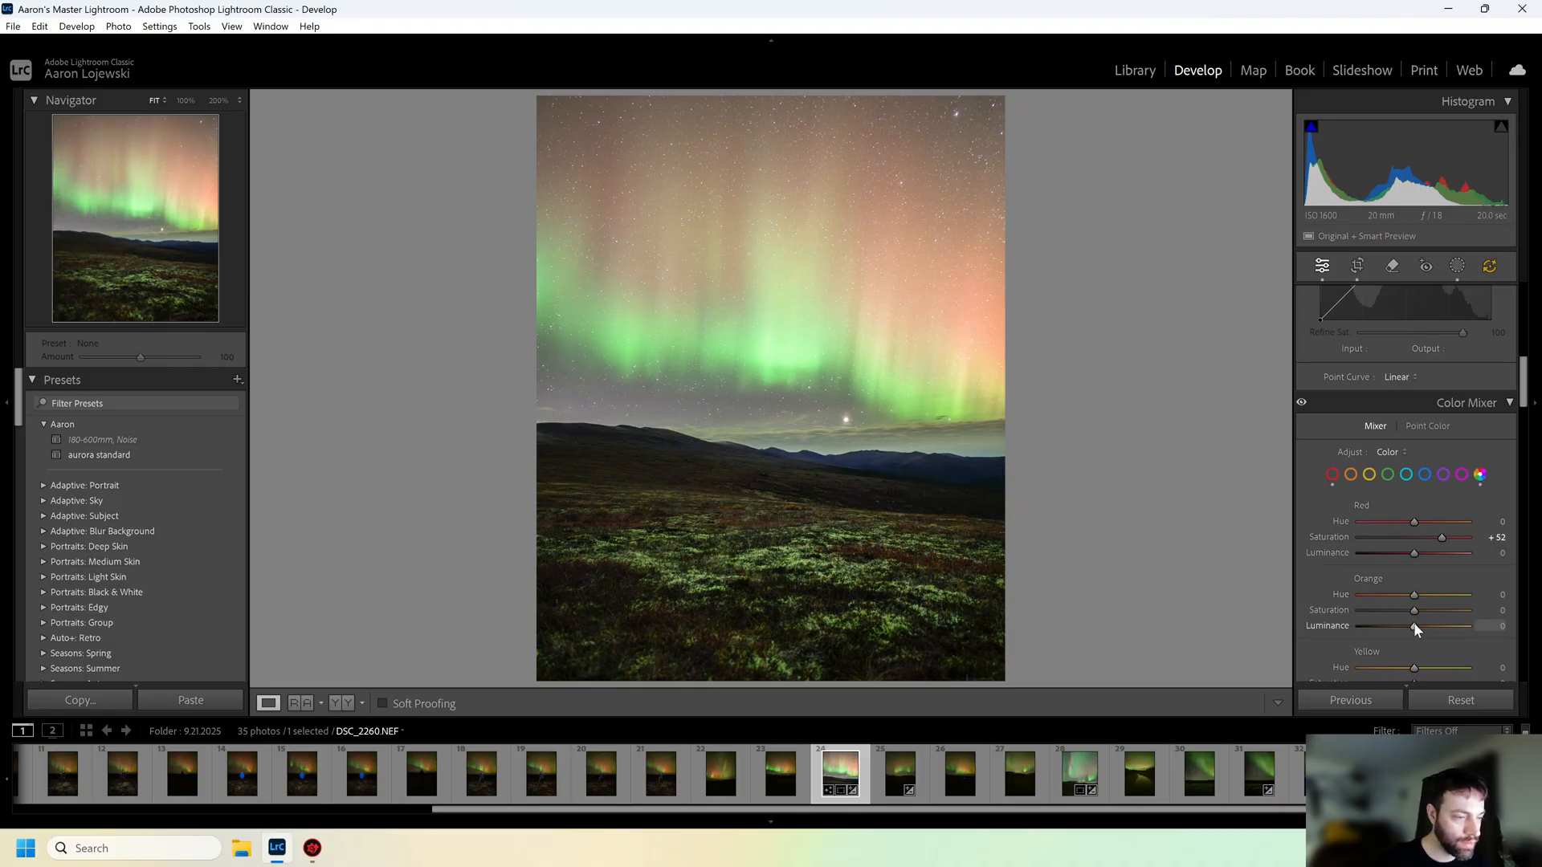
Try an orange luminance of -6 and a yellow hue shift in the Color Mixer, restoring both
mouse_move(1413, 626)
mouse_down()
mouse_move(1457, 628)
mouse_move(1341, 643)
mouse_move(1456, 646)
mouse_move(1413, 652)
mouse_up()
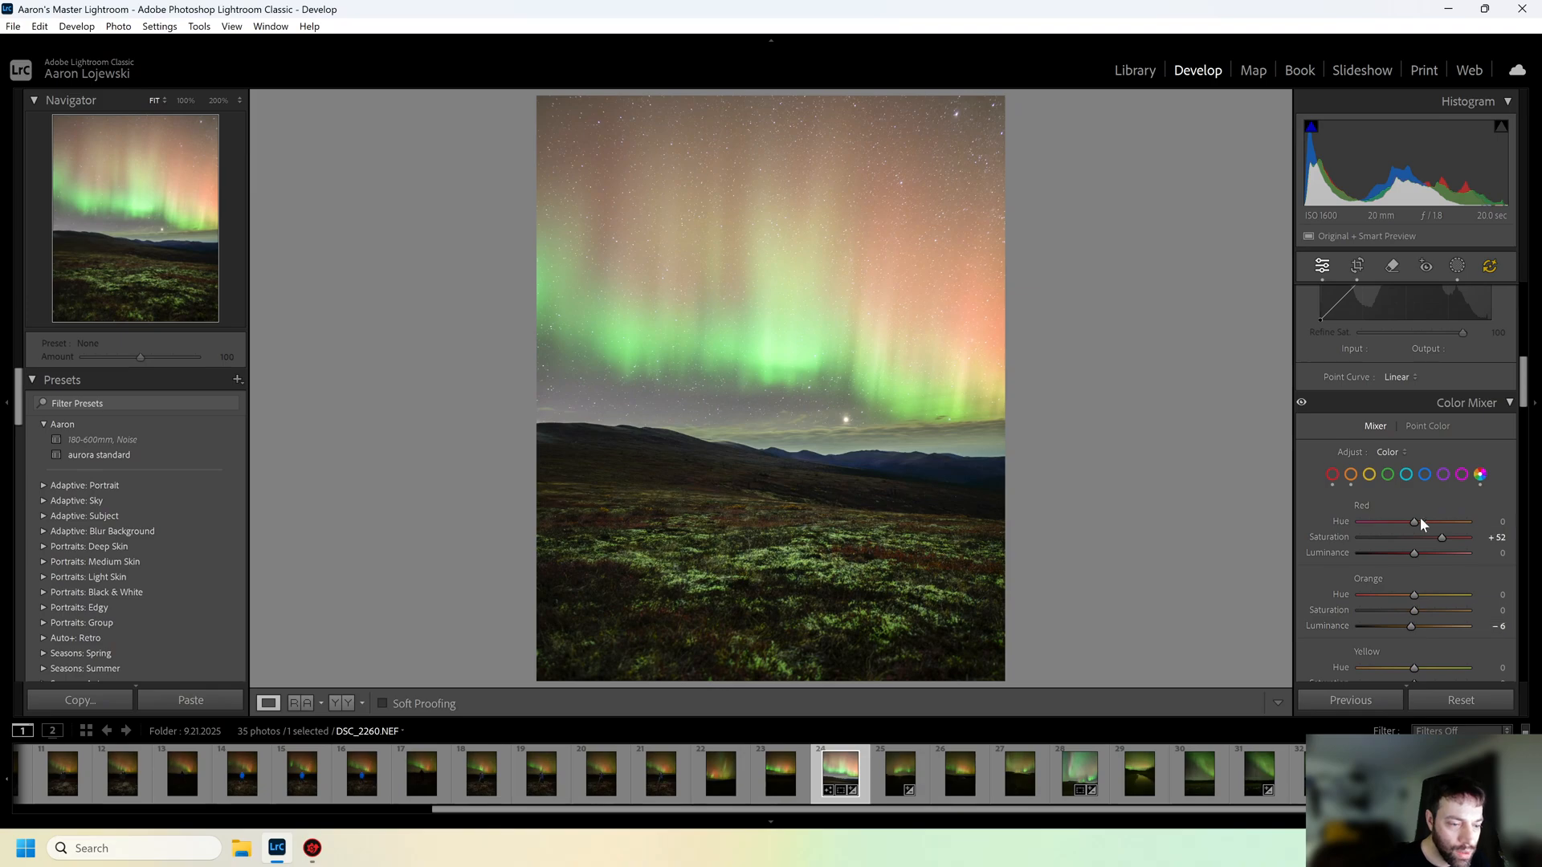
double_click(1409, 628)
scroll(1357, 653, down, 3)
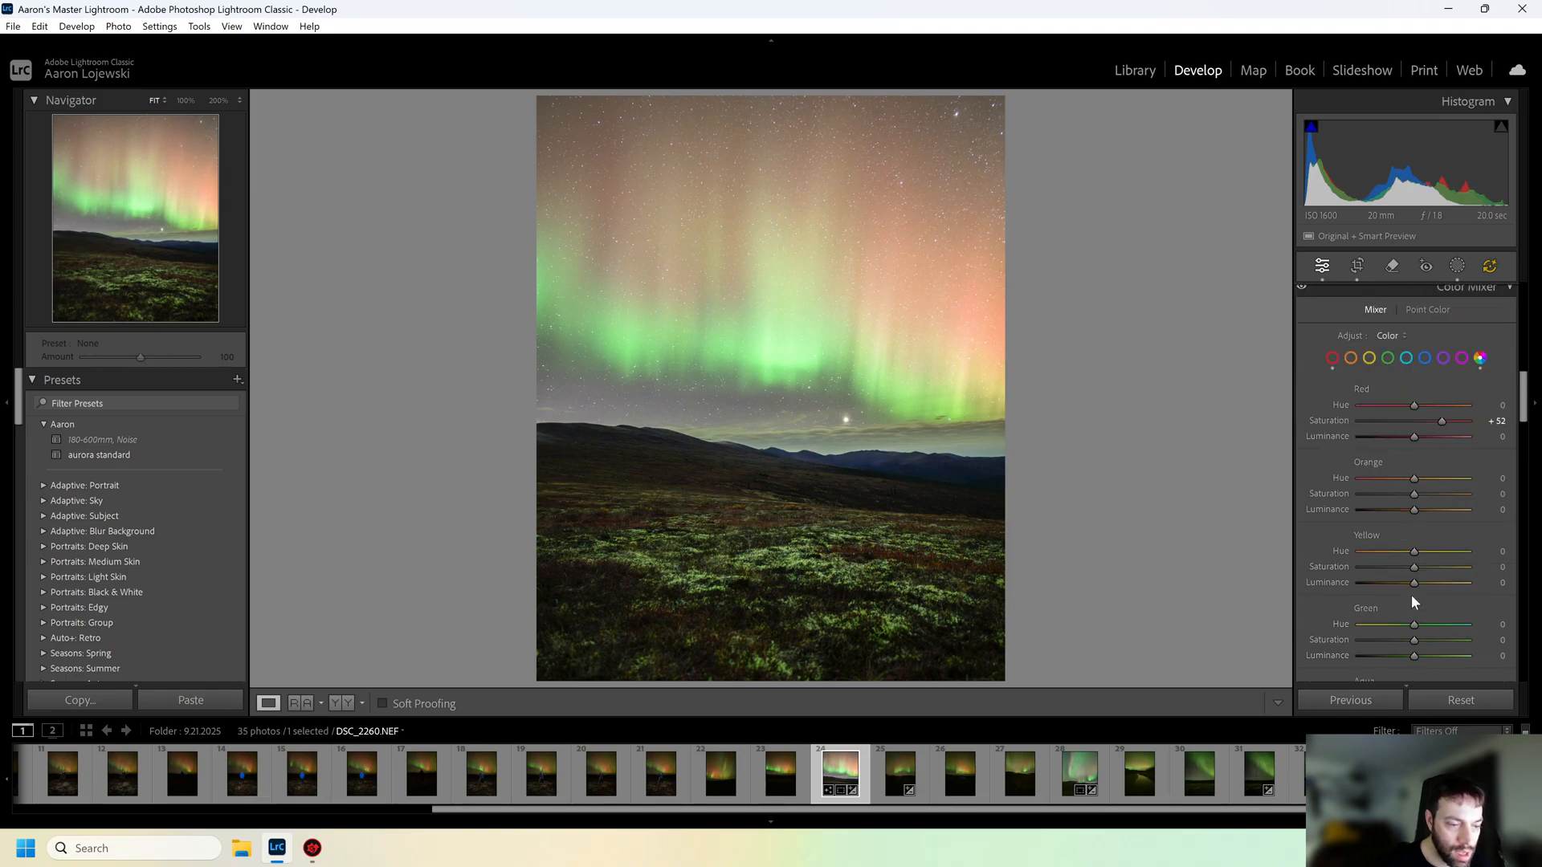
mouse_move(1411, 552)
mouse_down()
mouse_move(1328, 552)
mouse_move(1442, 565)
mouse_move(1297, 575)
mouse_move(1461, 571)
mouse_move(1341, 568)
mouse_move(1452, 564)
mouse_move(1418, 562)
mouse_up()
scroll(1333, 629, down, 10)
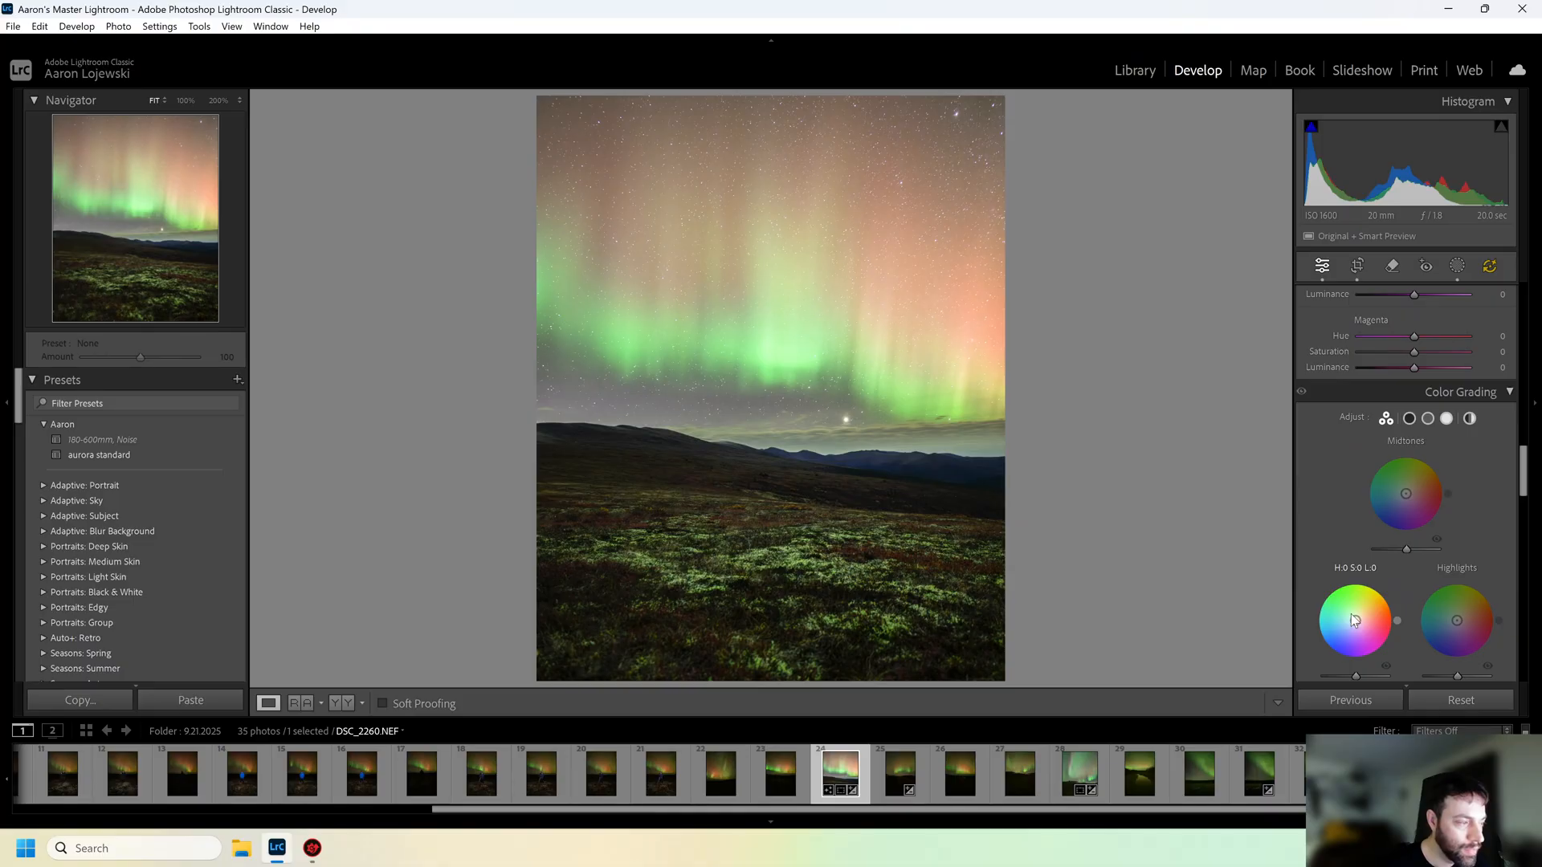
scroll(1365, 606, up, 15)
scroll(1371, 605, down, 4)
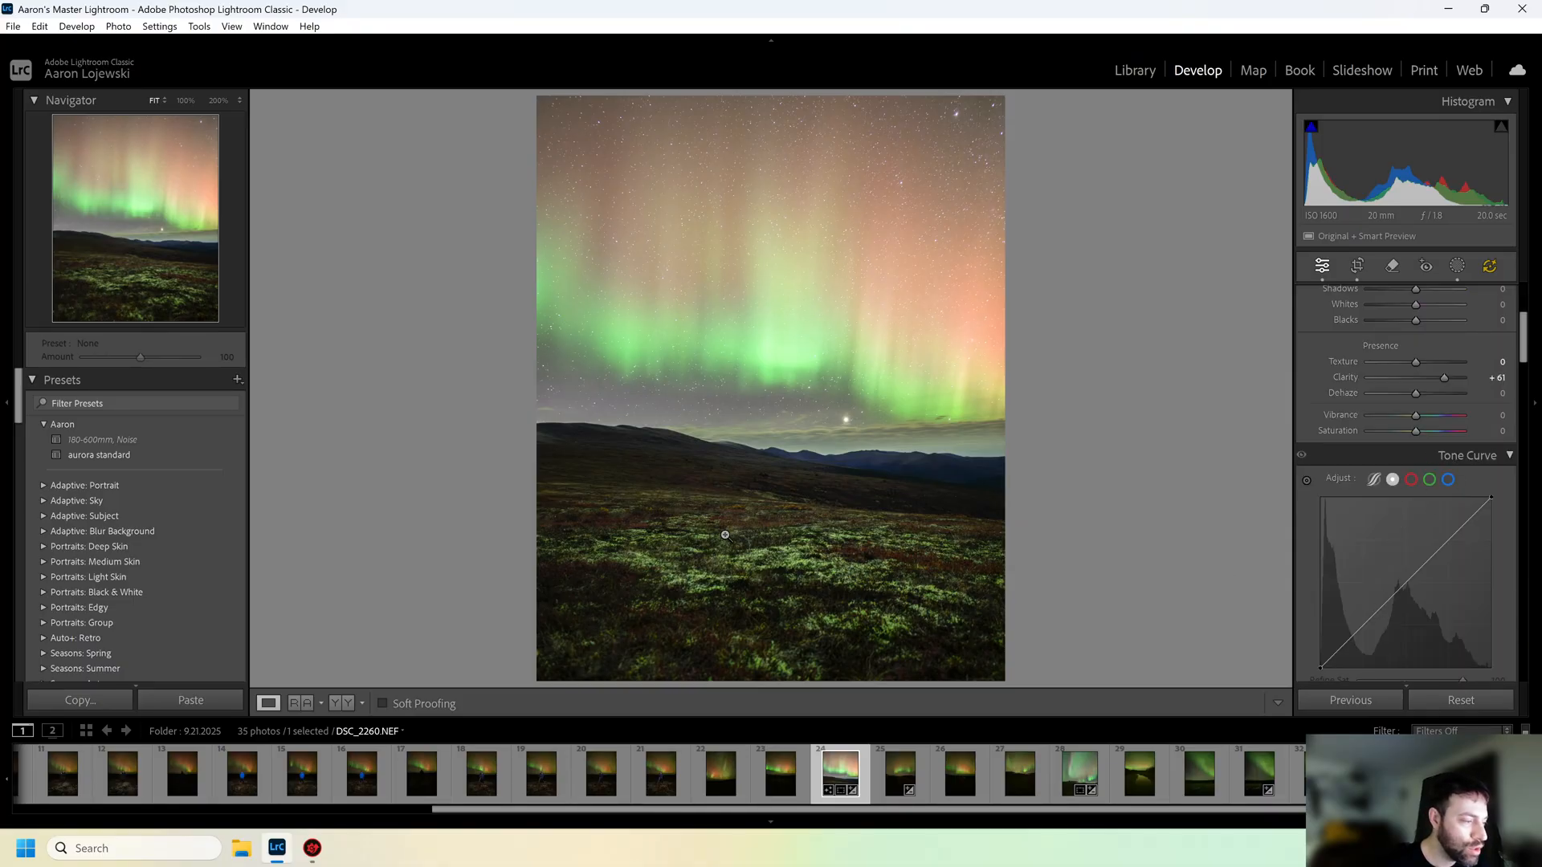
Raise the AI Denoise amount to 50, inspecting the grass and red bushes at 200% zoom and the full photo
click(630, 527)
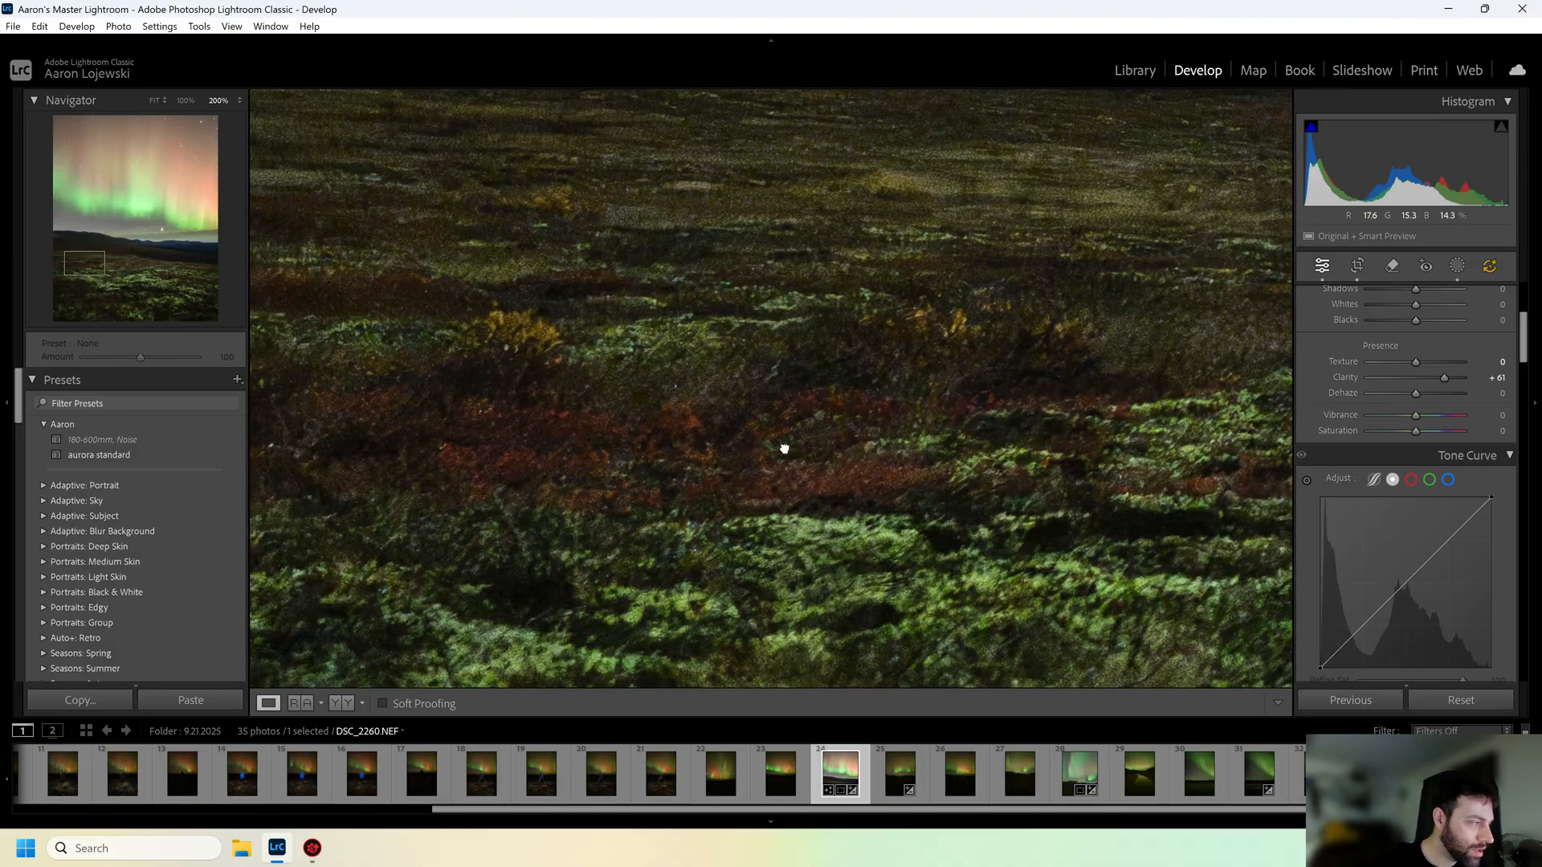
drag(784, 449, 966, 528)
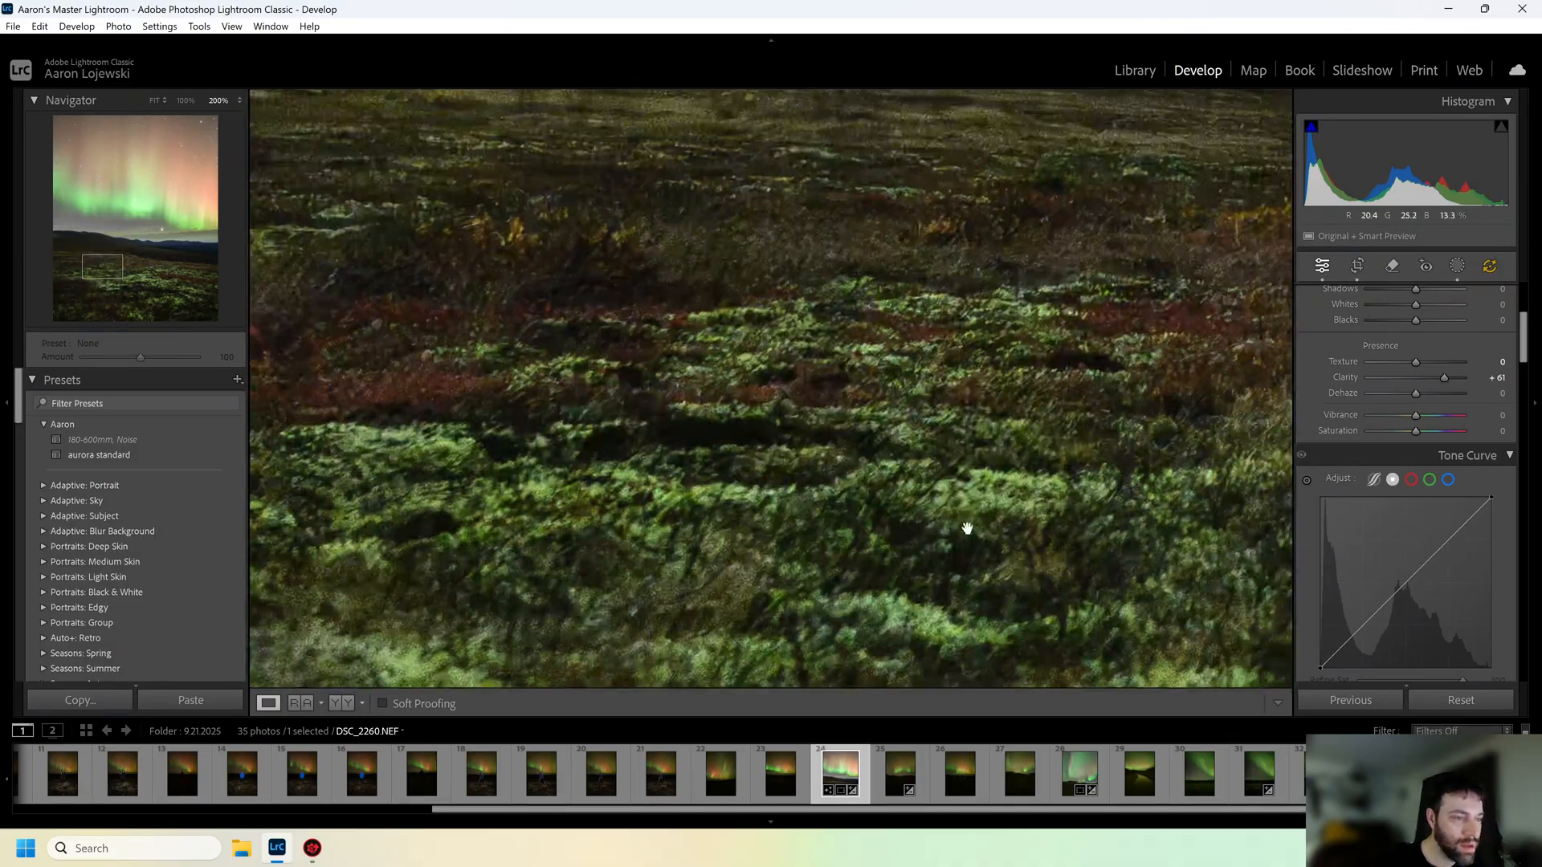
scroll(1418, 570, down, 8)
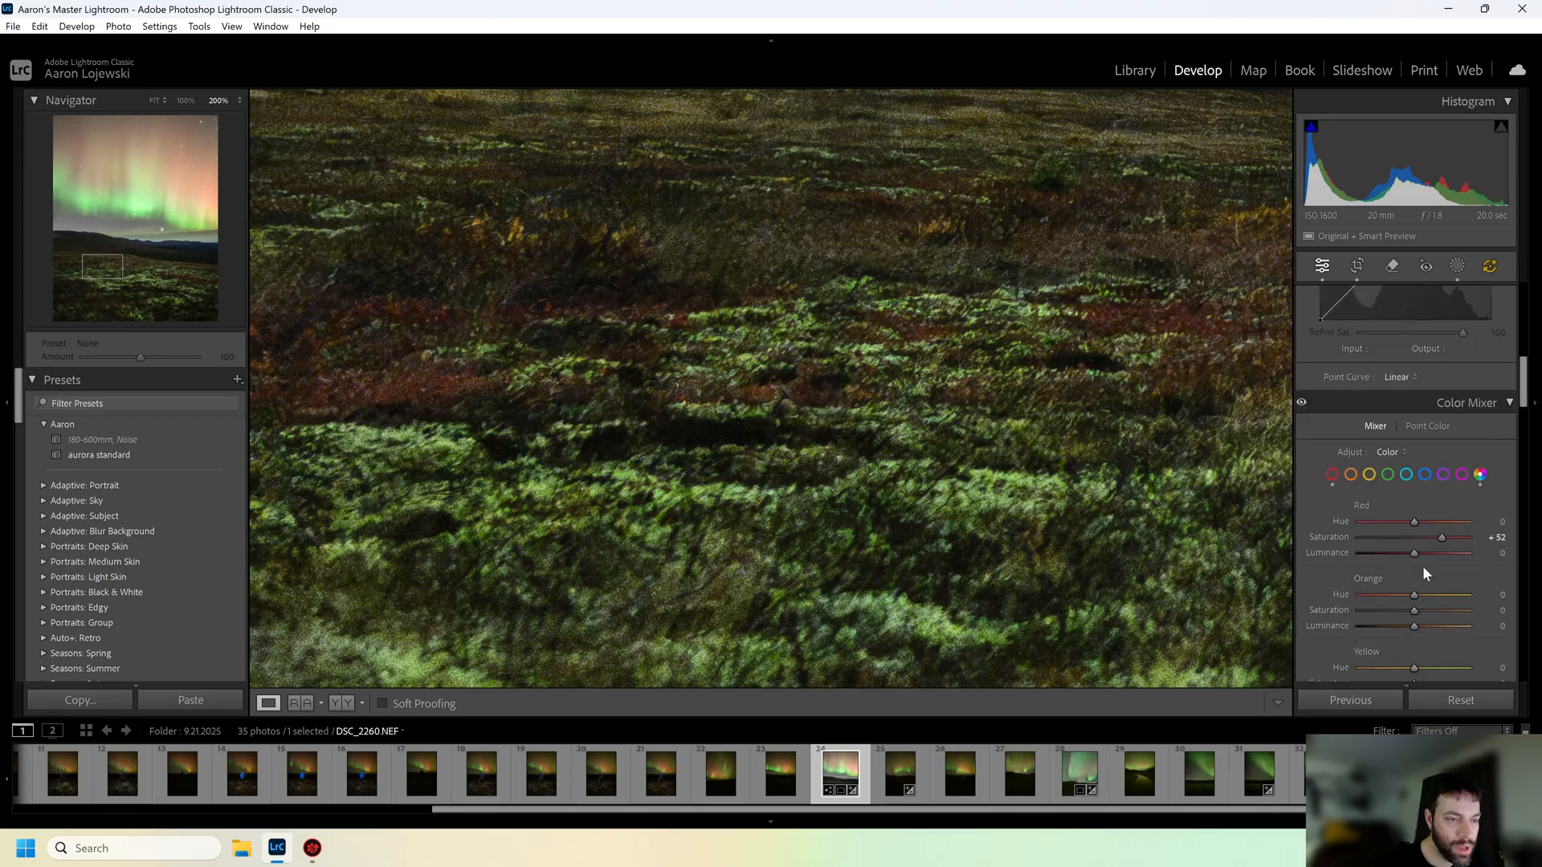
scroll(1423, 566, up, 8)
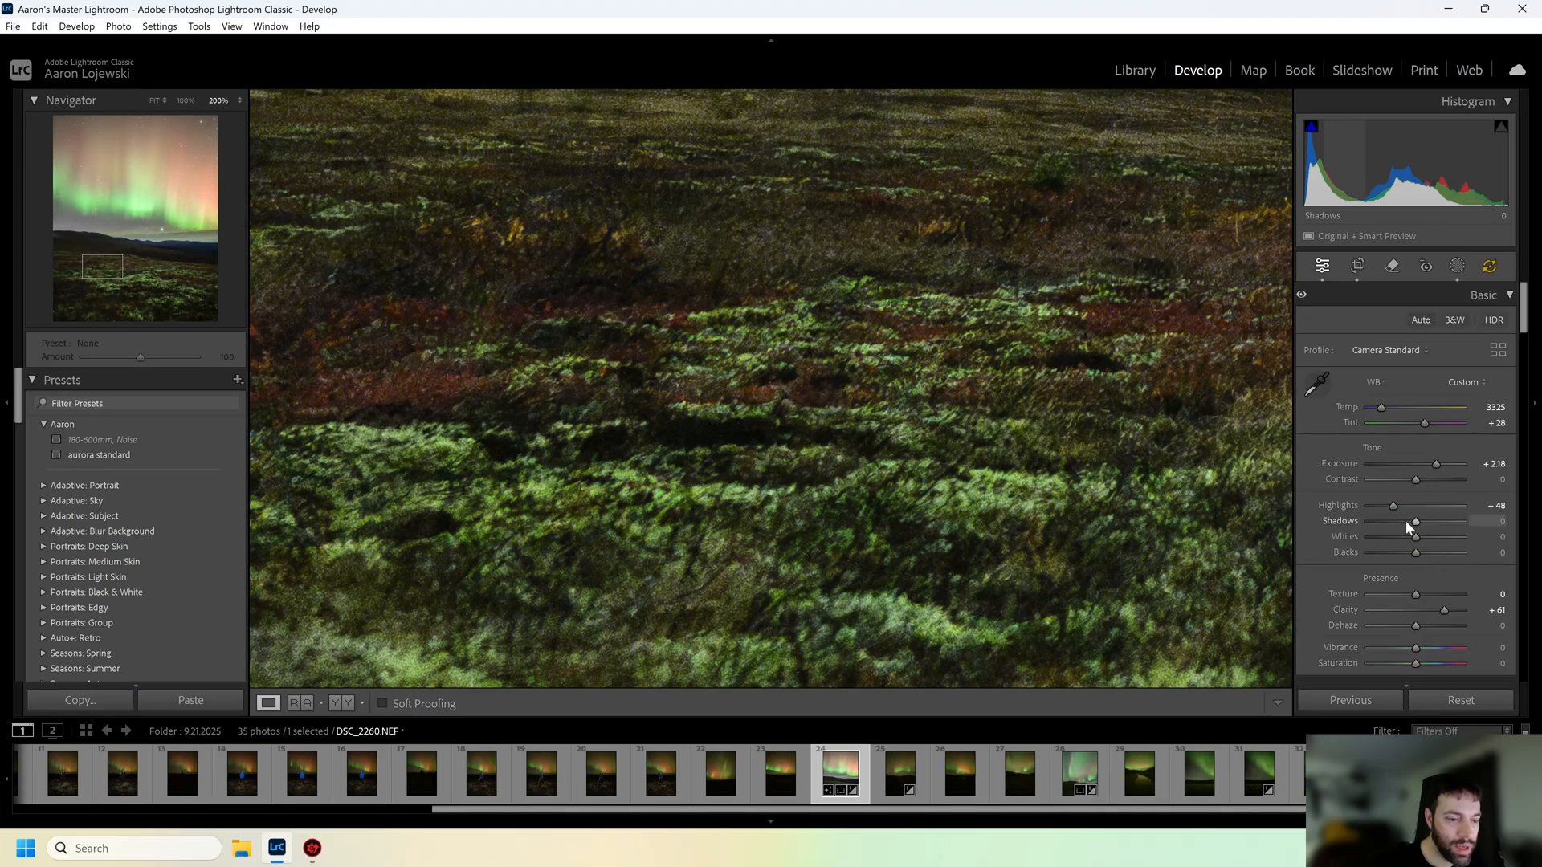
scroll(1413, 523, down, 10)
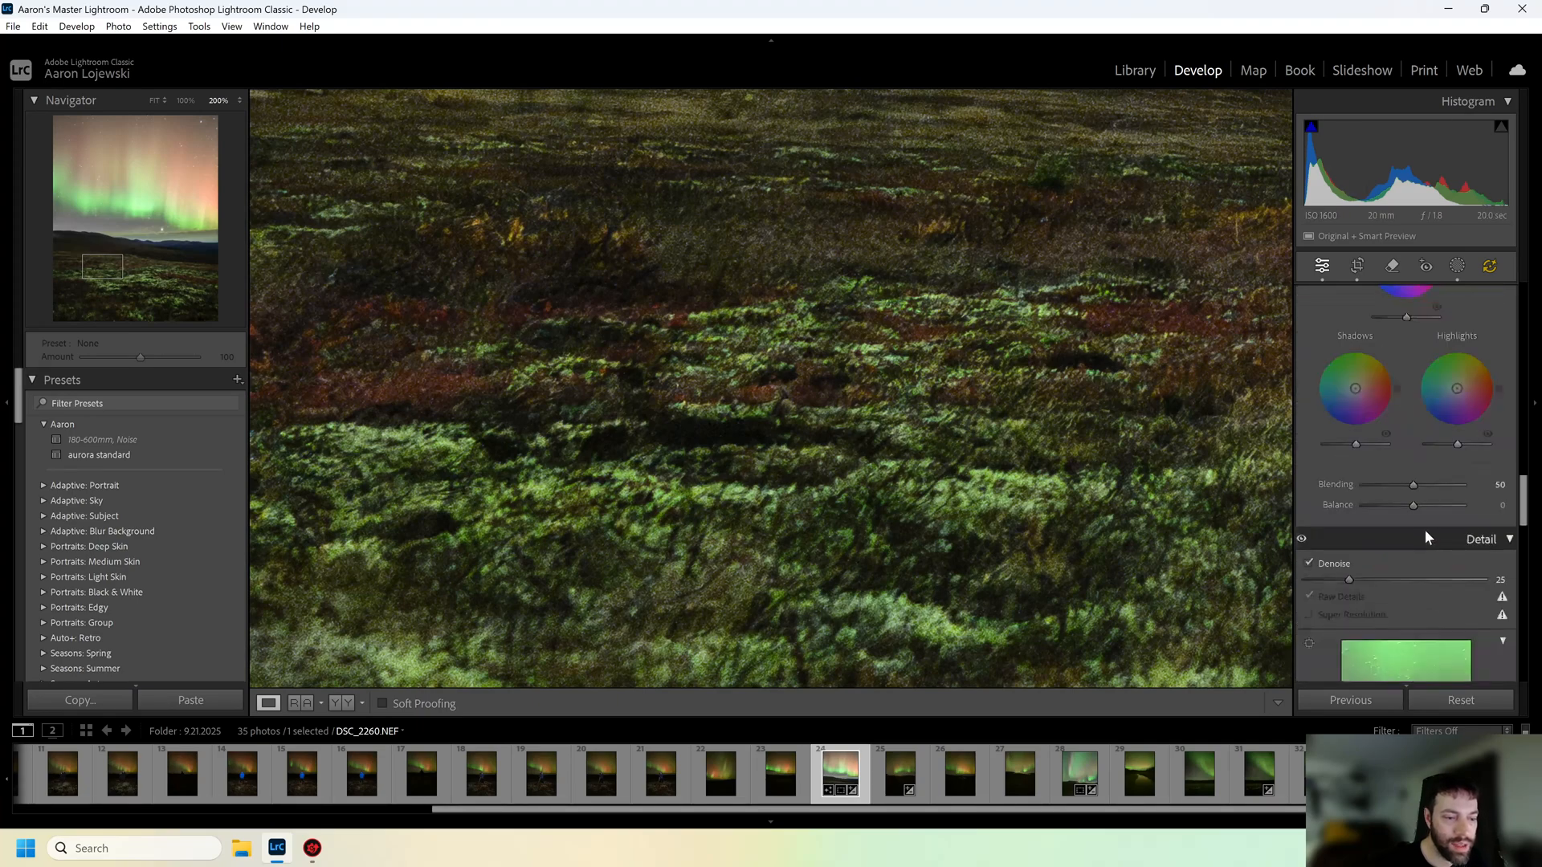
scroll(1425, 529, down, 2)
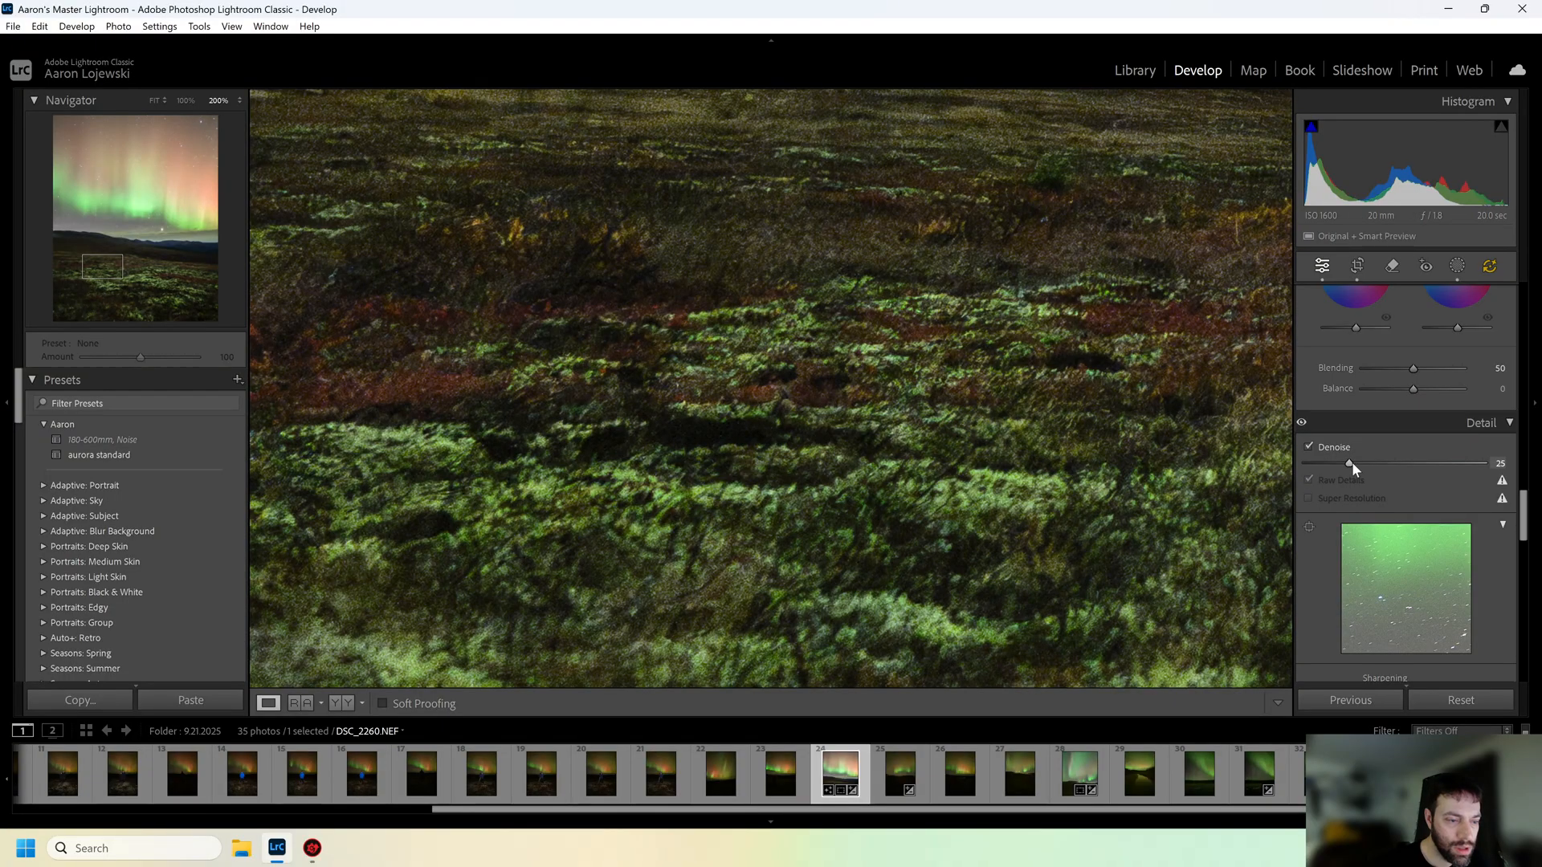
click(1132, 489)
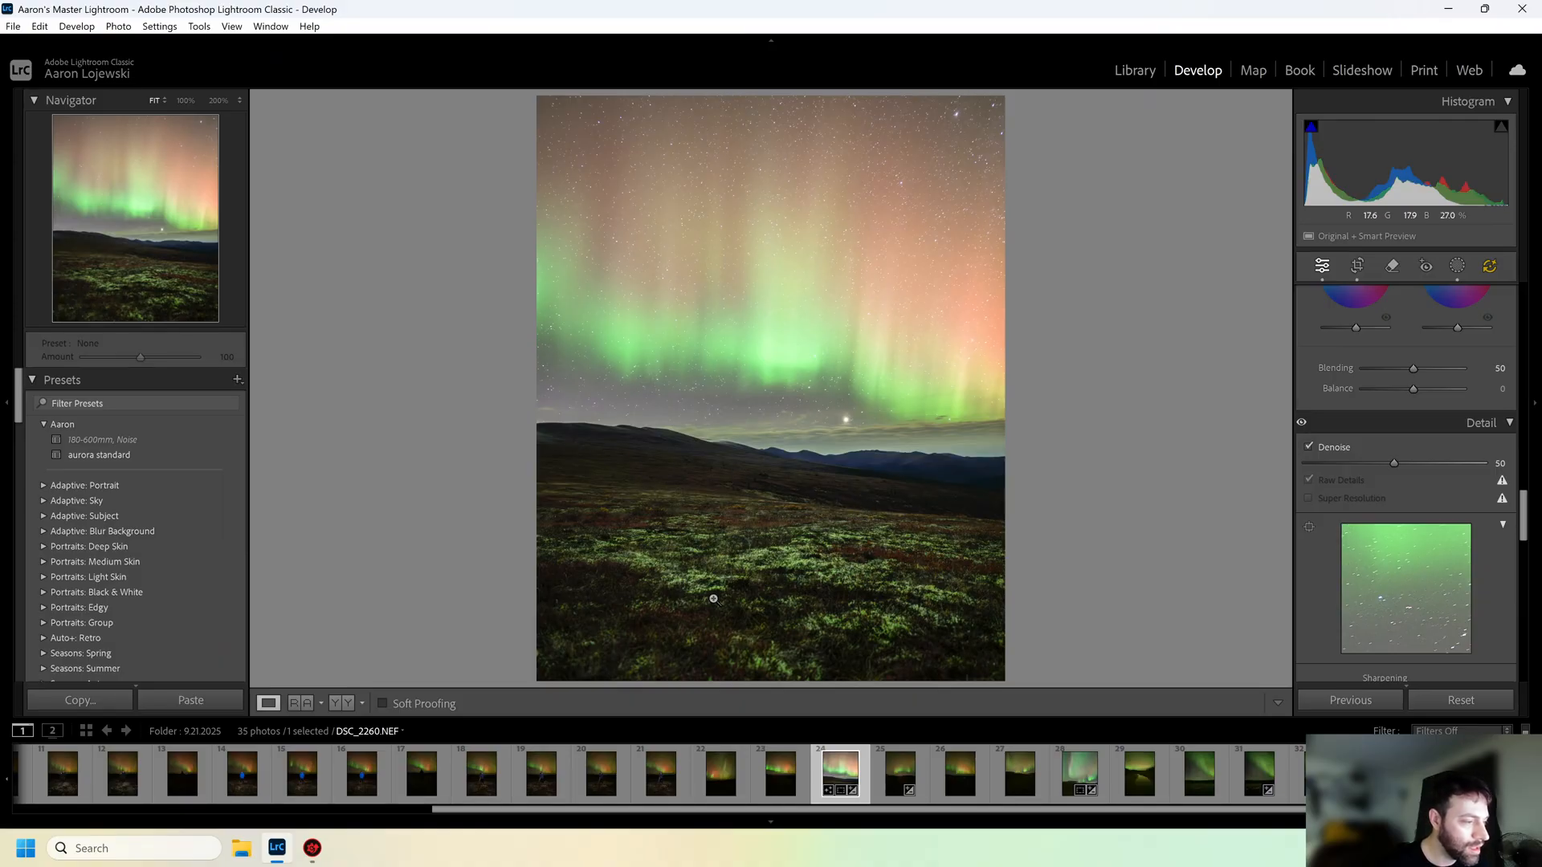
drag(957, 497, 975, 347)
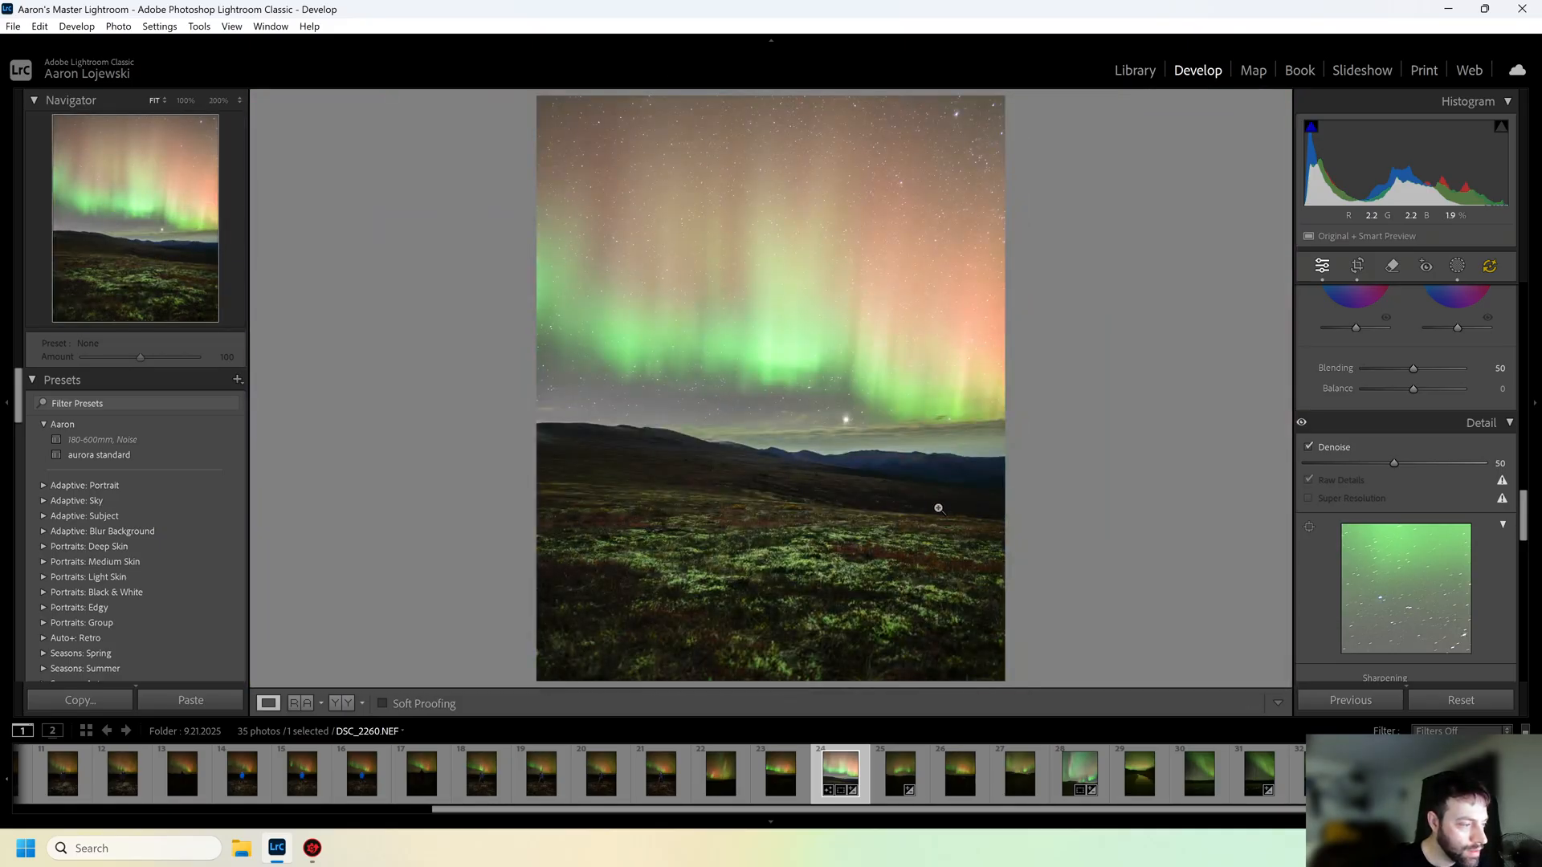